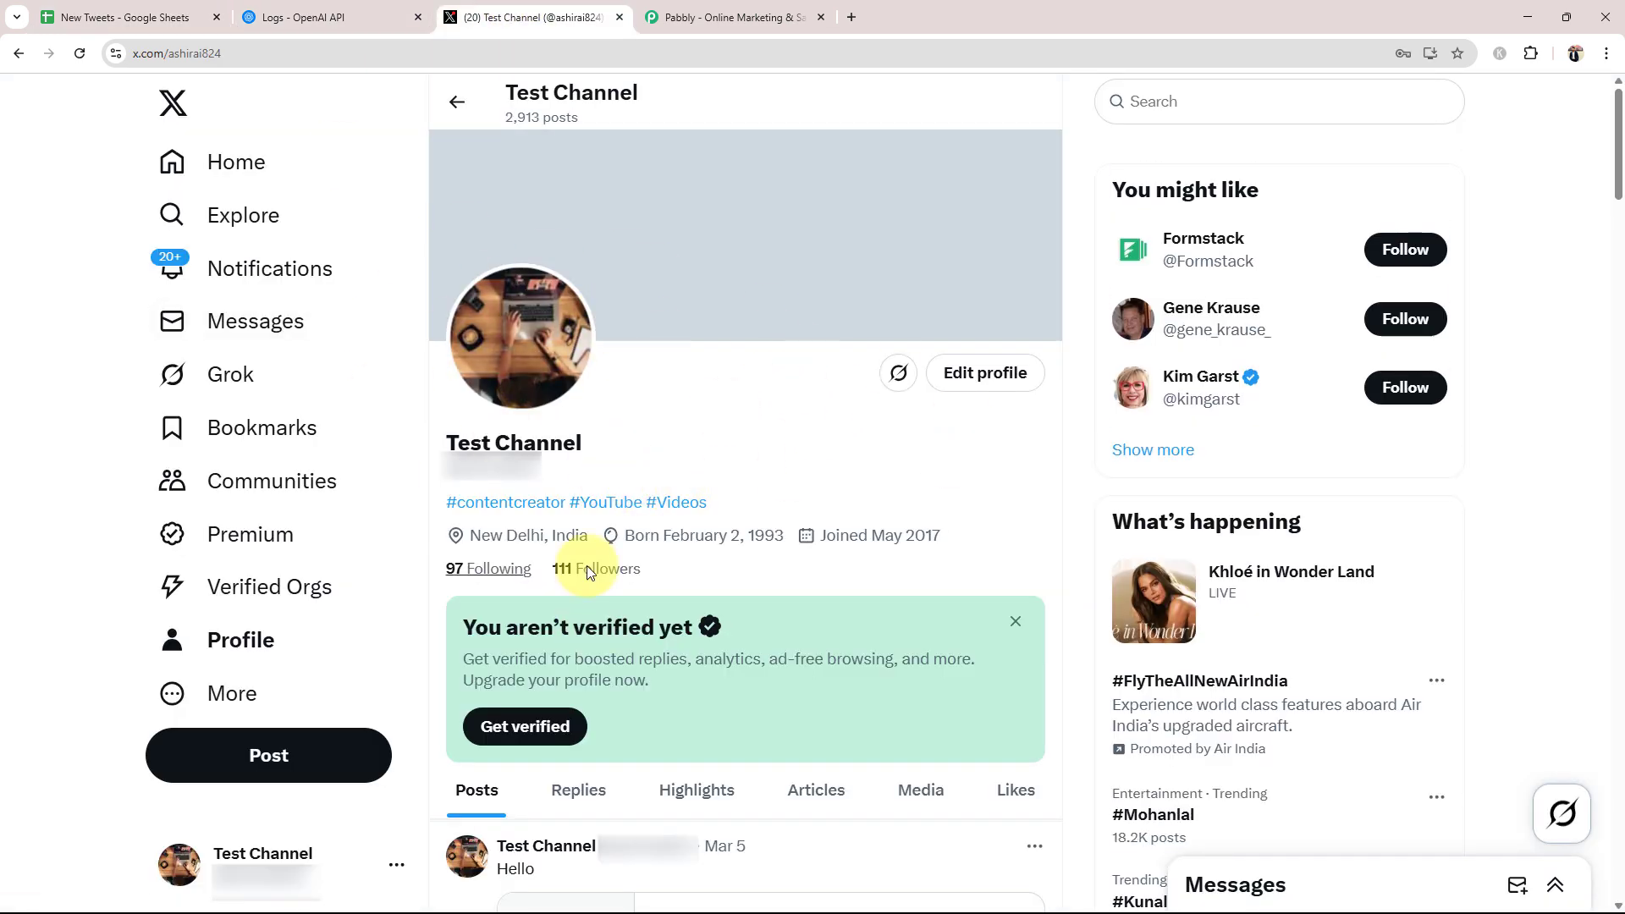
# - Sign in to Pabbly from its home page and open the Pabbly Connect dashboard
pyautogui.click(264, 17)
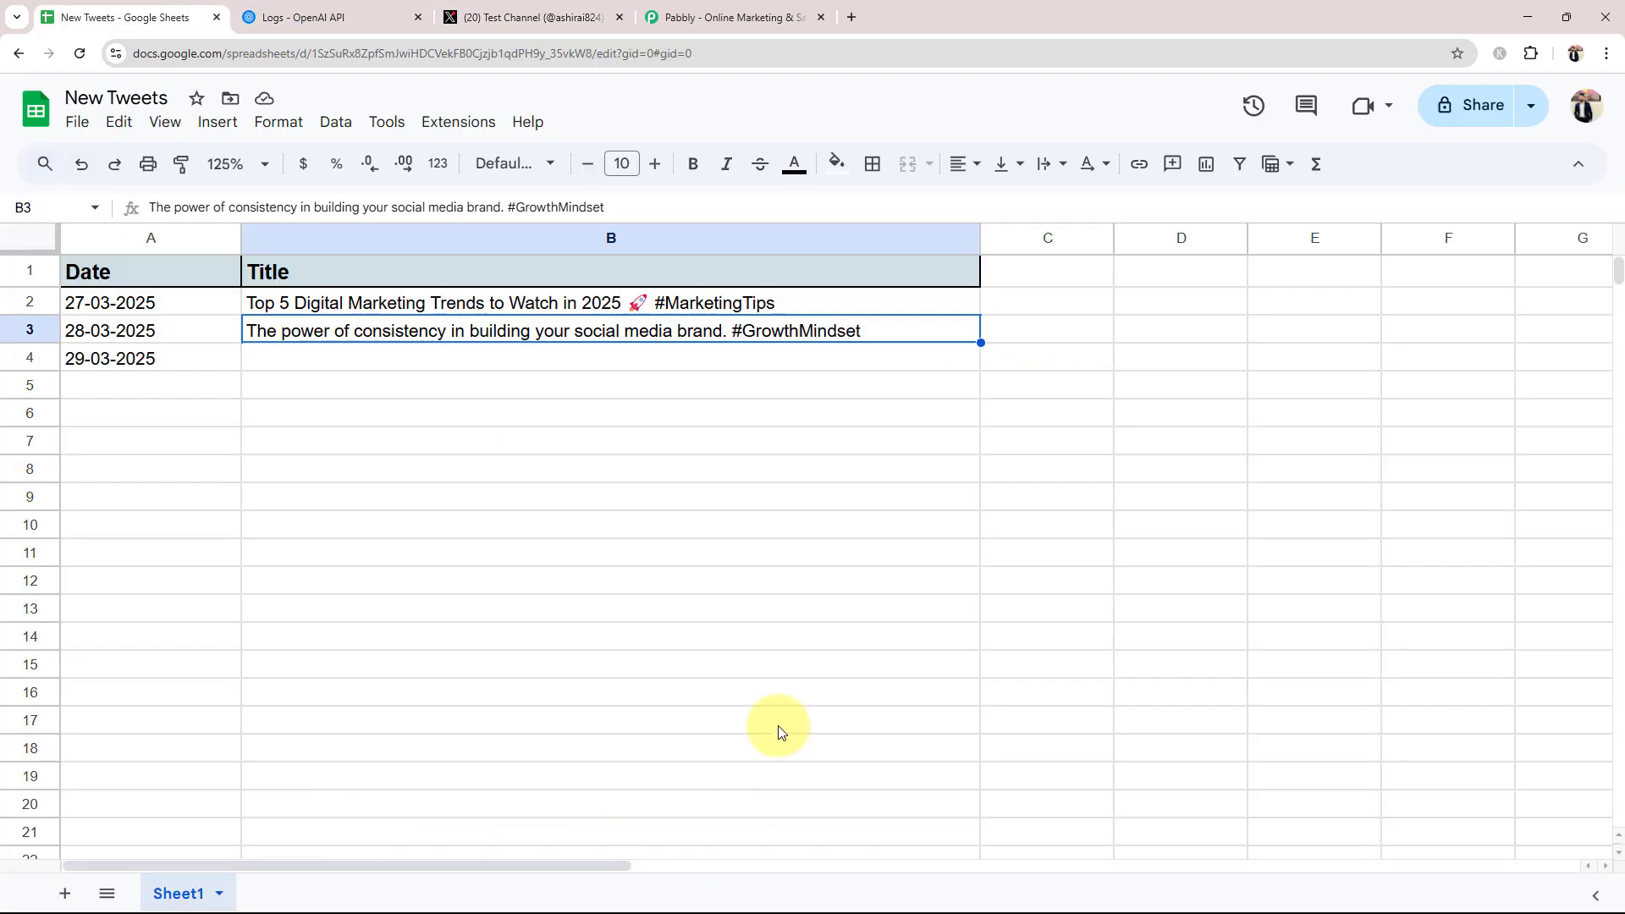
pyautogui.click(714, 10)
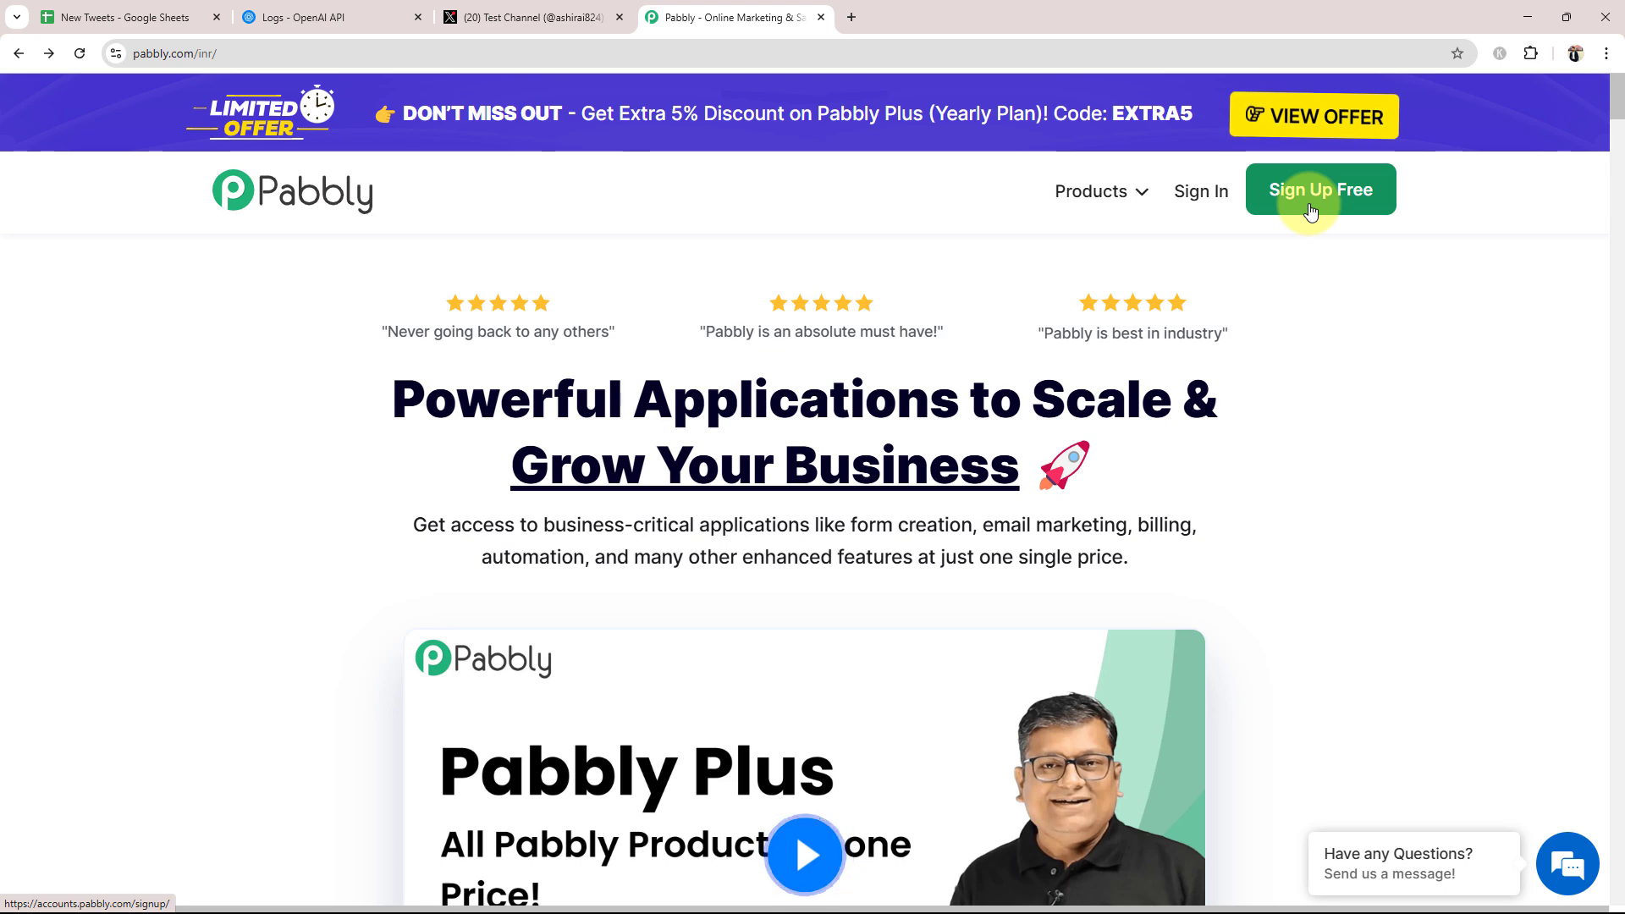
pyautogui.click(1192, 194)
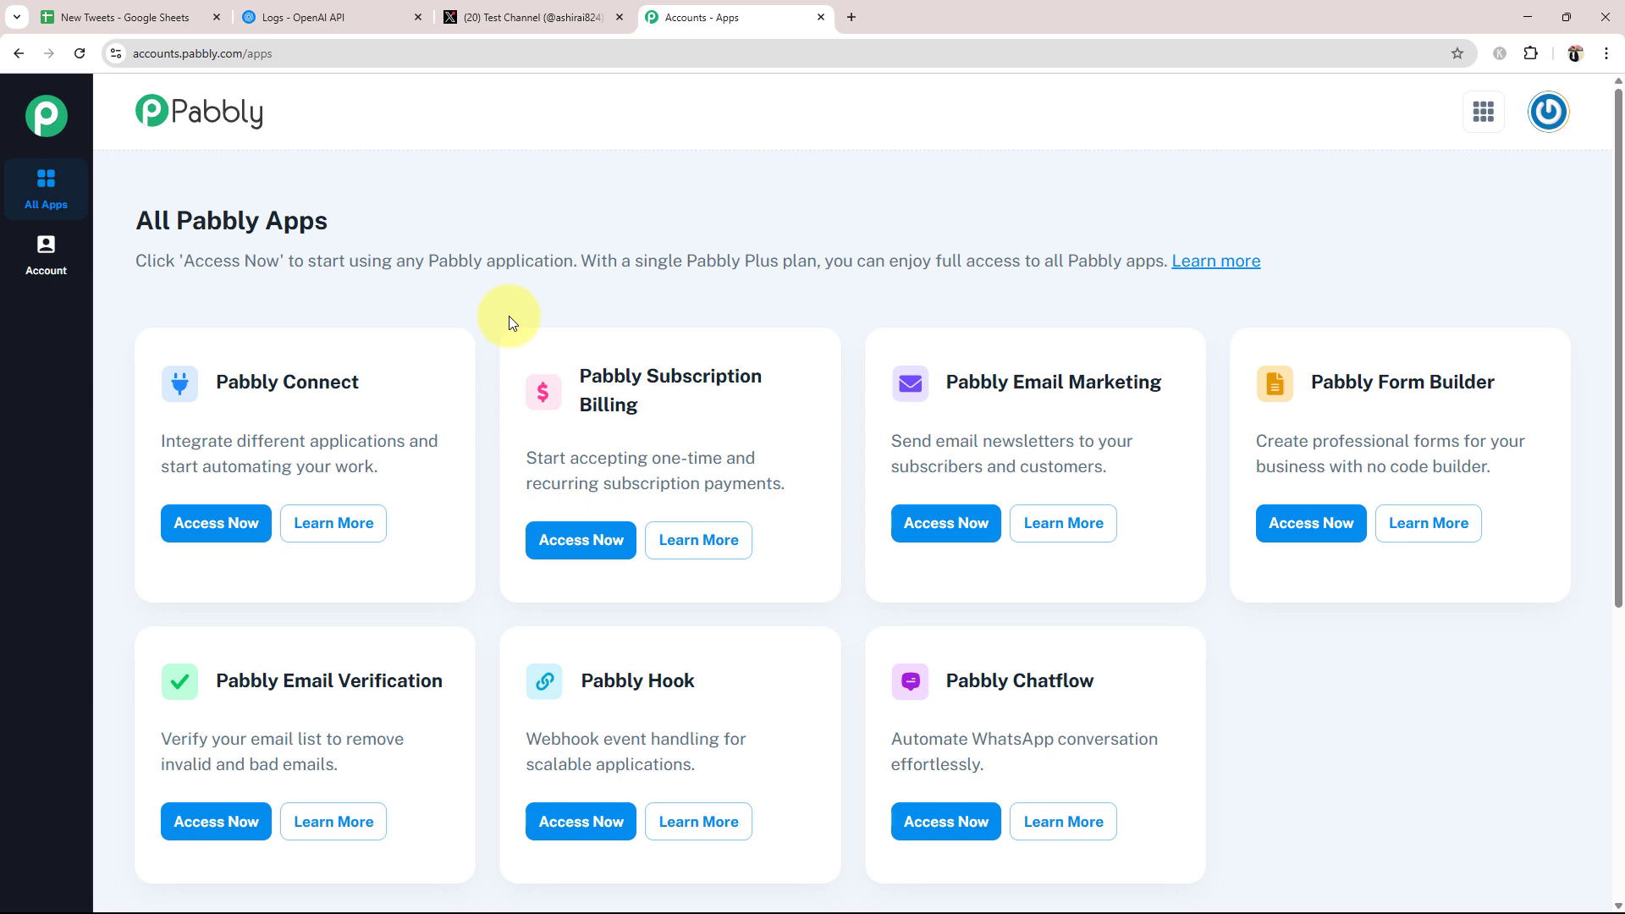
pyautogui.click(178, 523)
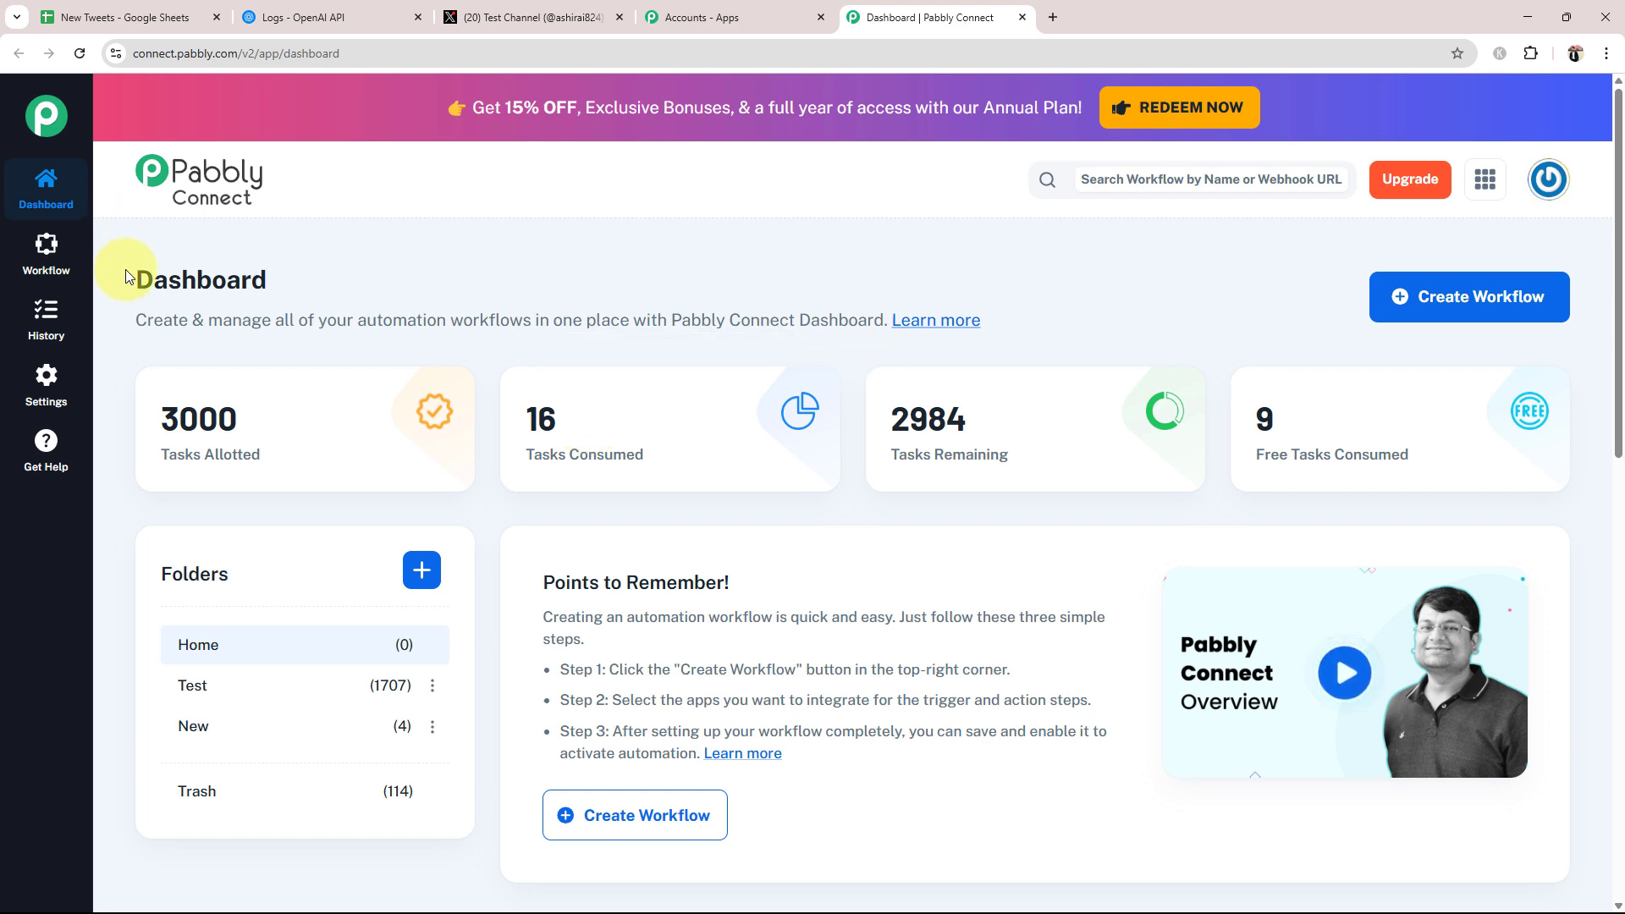
pyautogui.moveTo(131, 272); pyautogui.dragTo(457, 301)
pyautogui.click(471, 277)
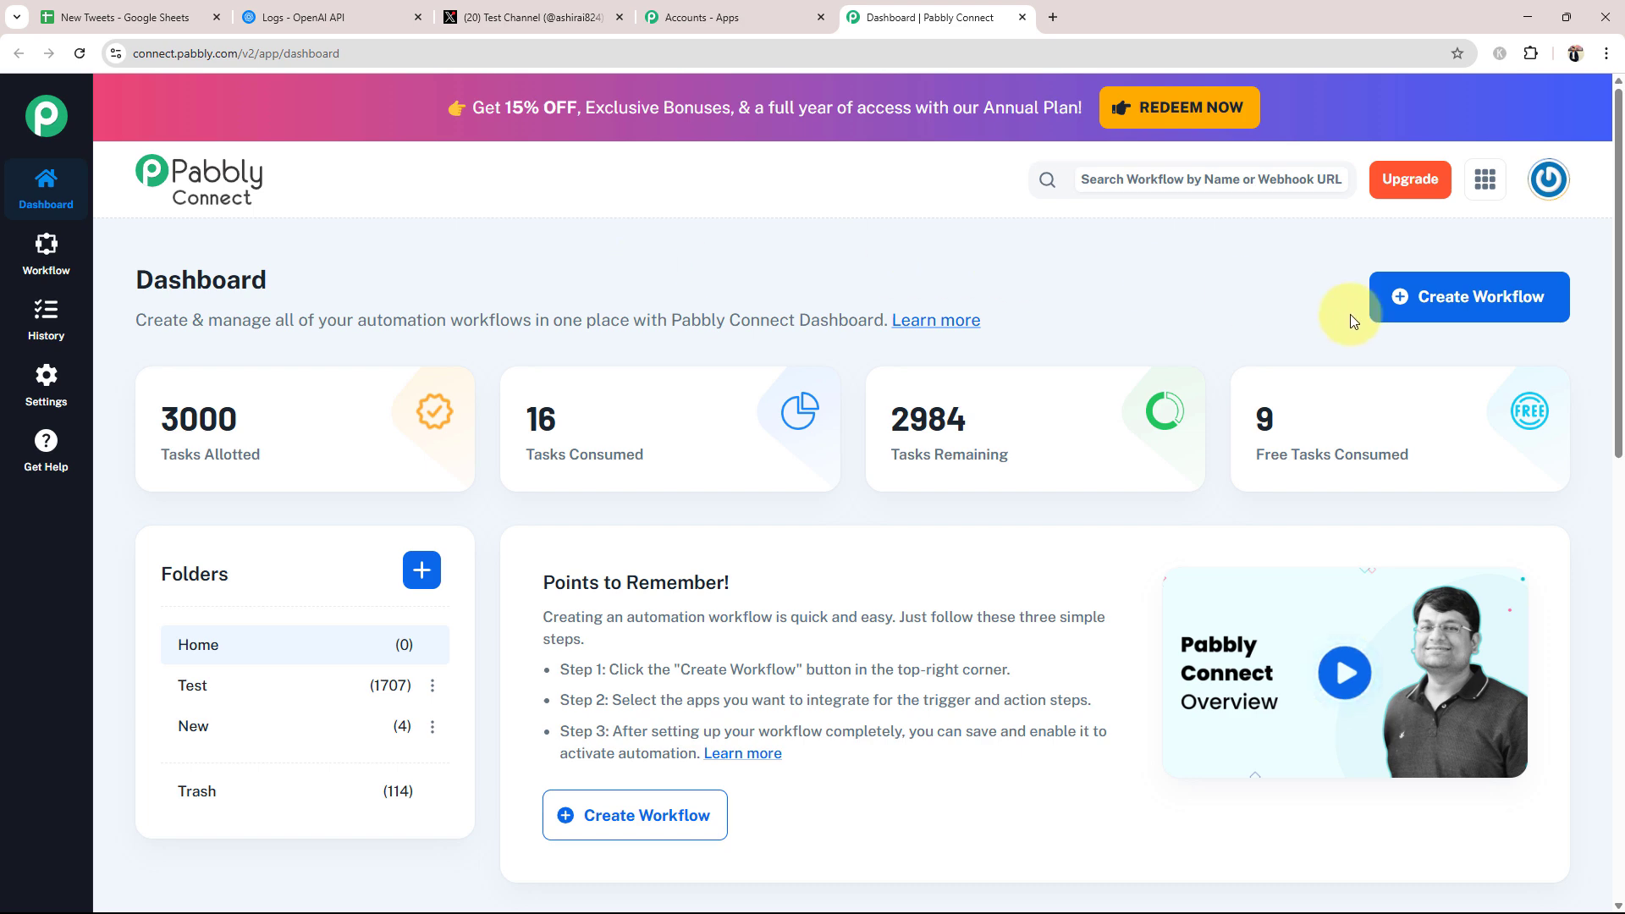
# - Create a workflow named "Tweet Daily Using AI Agent from Google Sheets" in the Home folder
pyautogui.click(1494, 301)
pyautogui.tripleClick(535, 443)
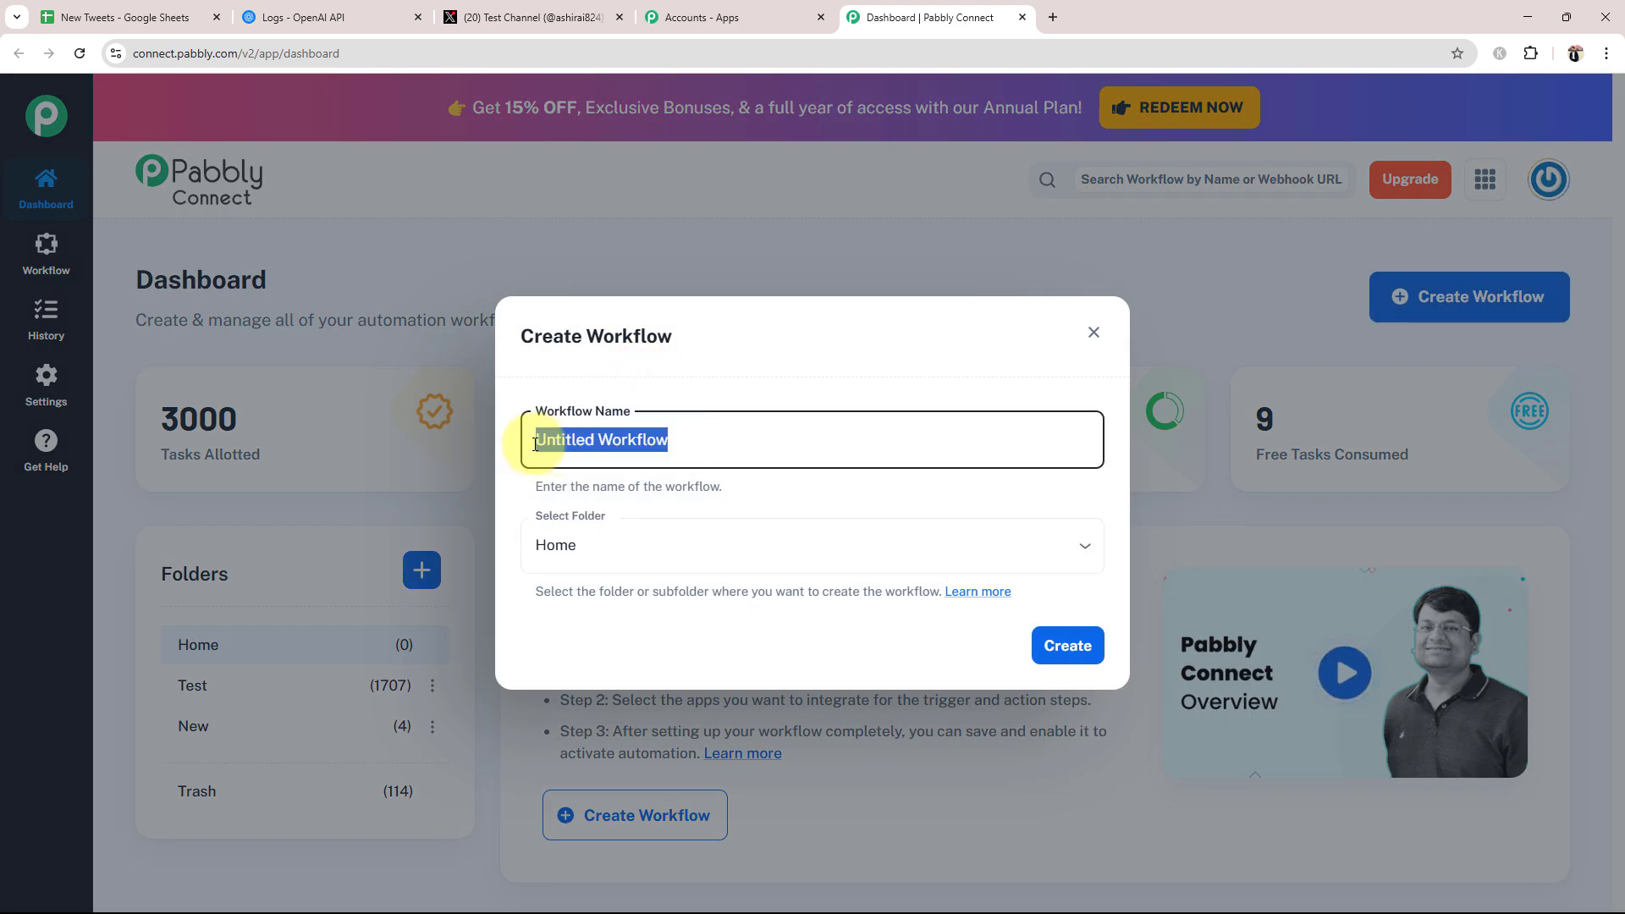
pyautogui.press('BackSpace')
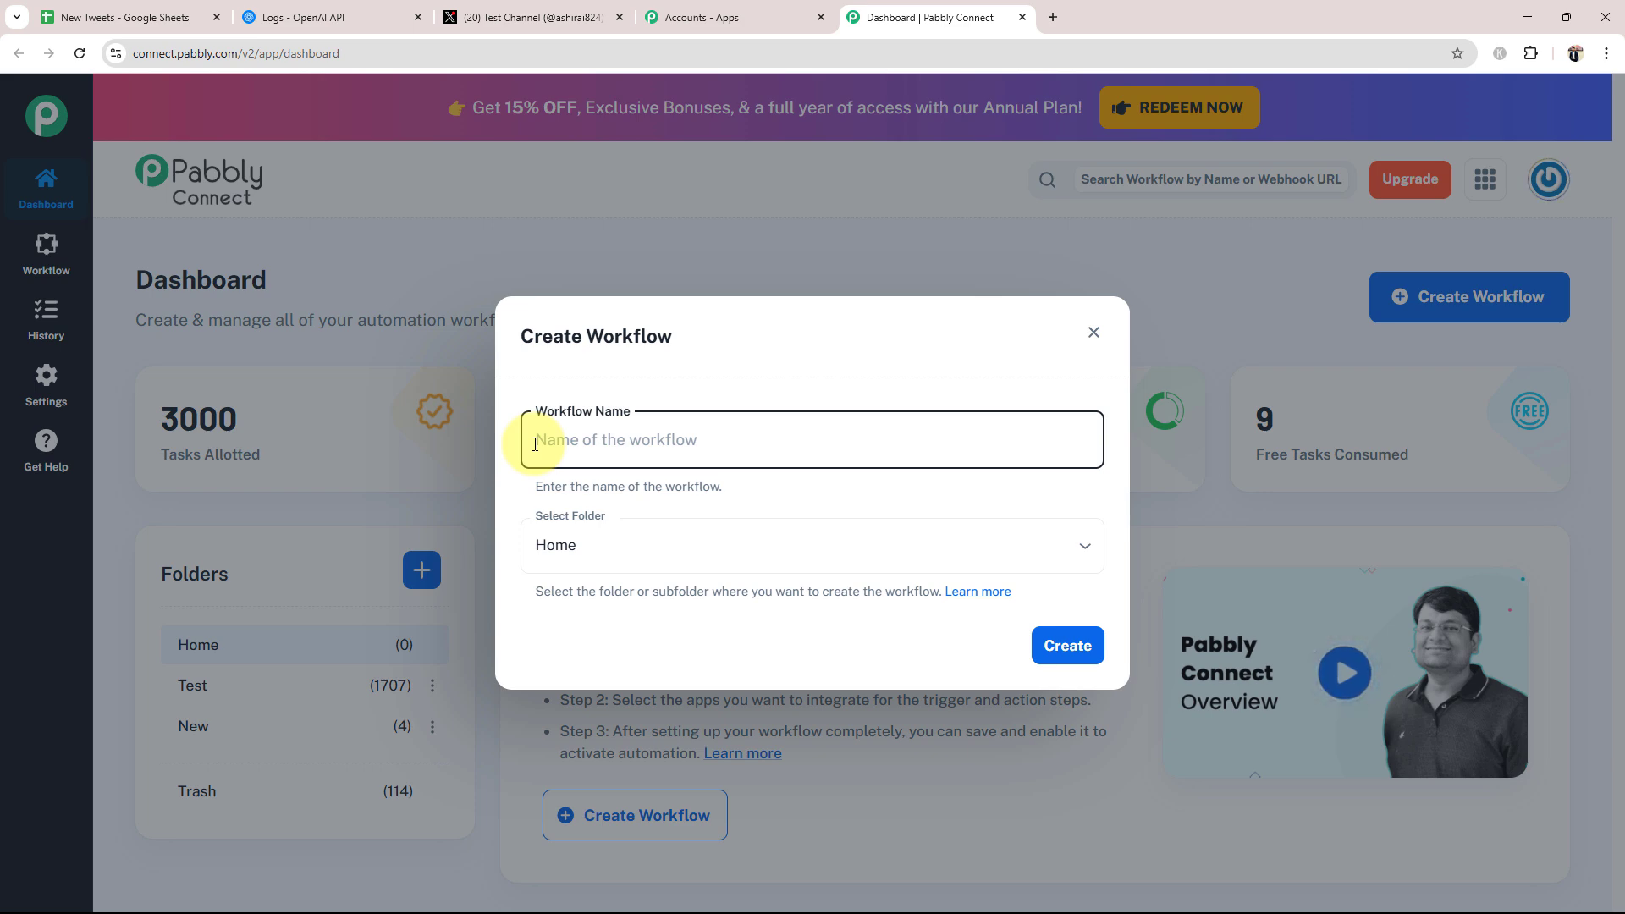
pyautogui.write('Tweet Daily Using AI Agent from Google Sheets')
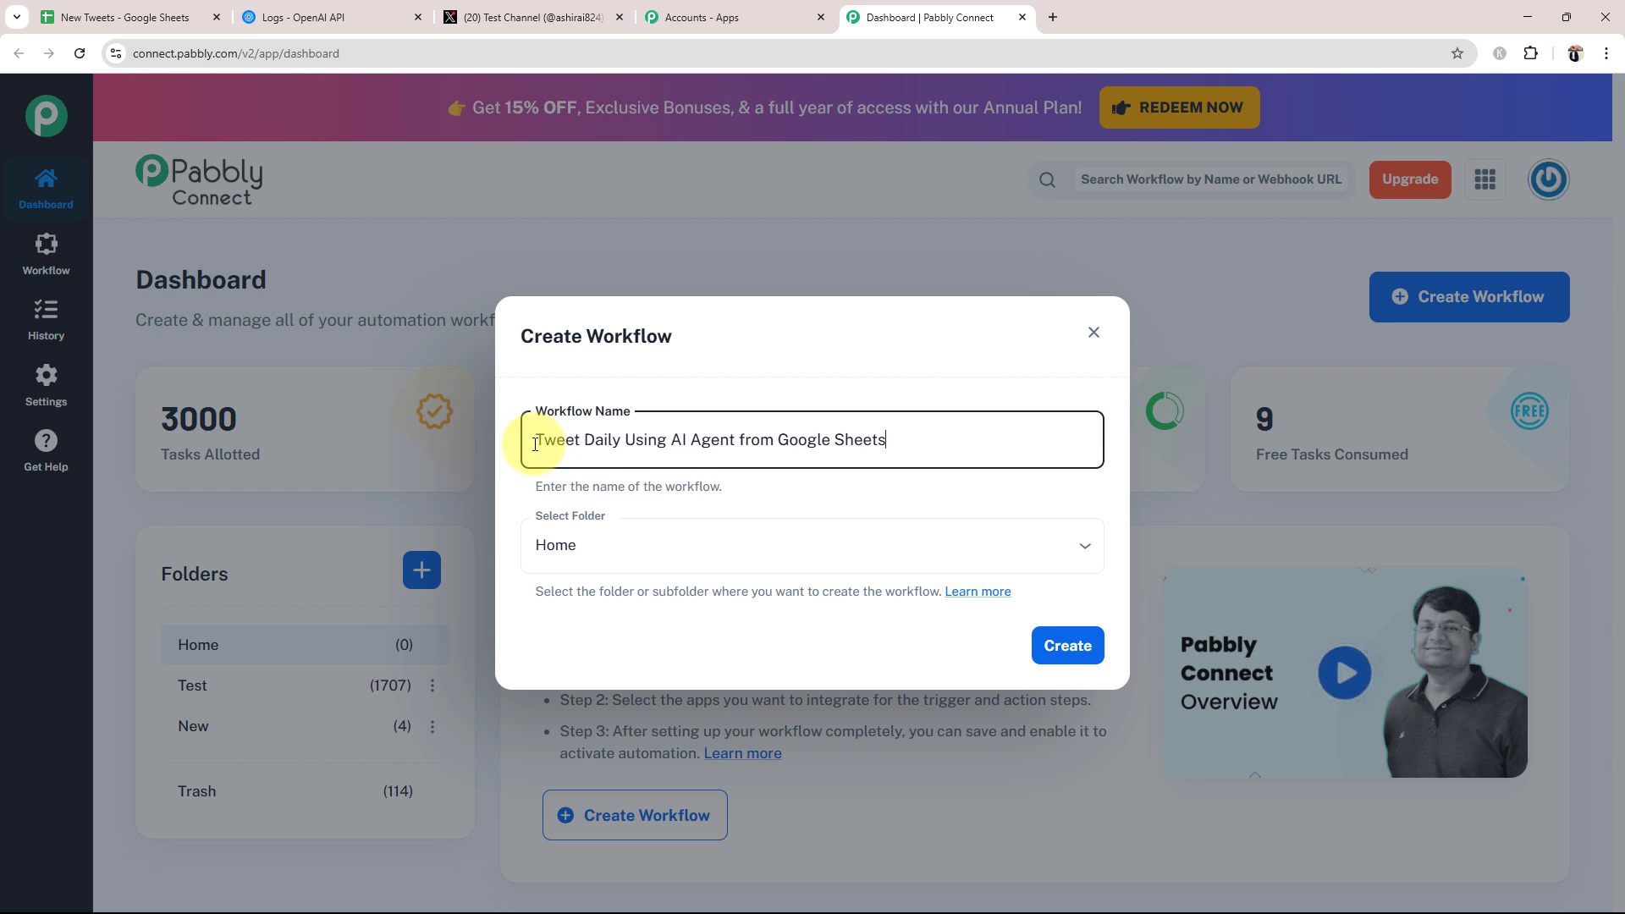
pyautogui.click(1086, 545)
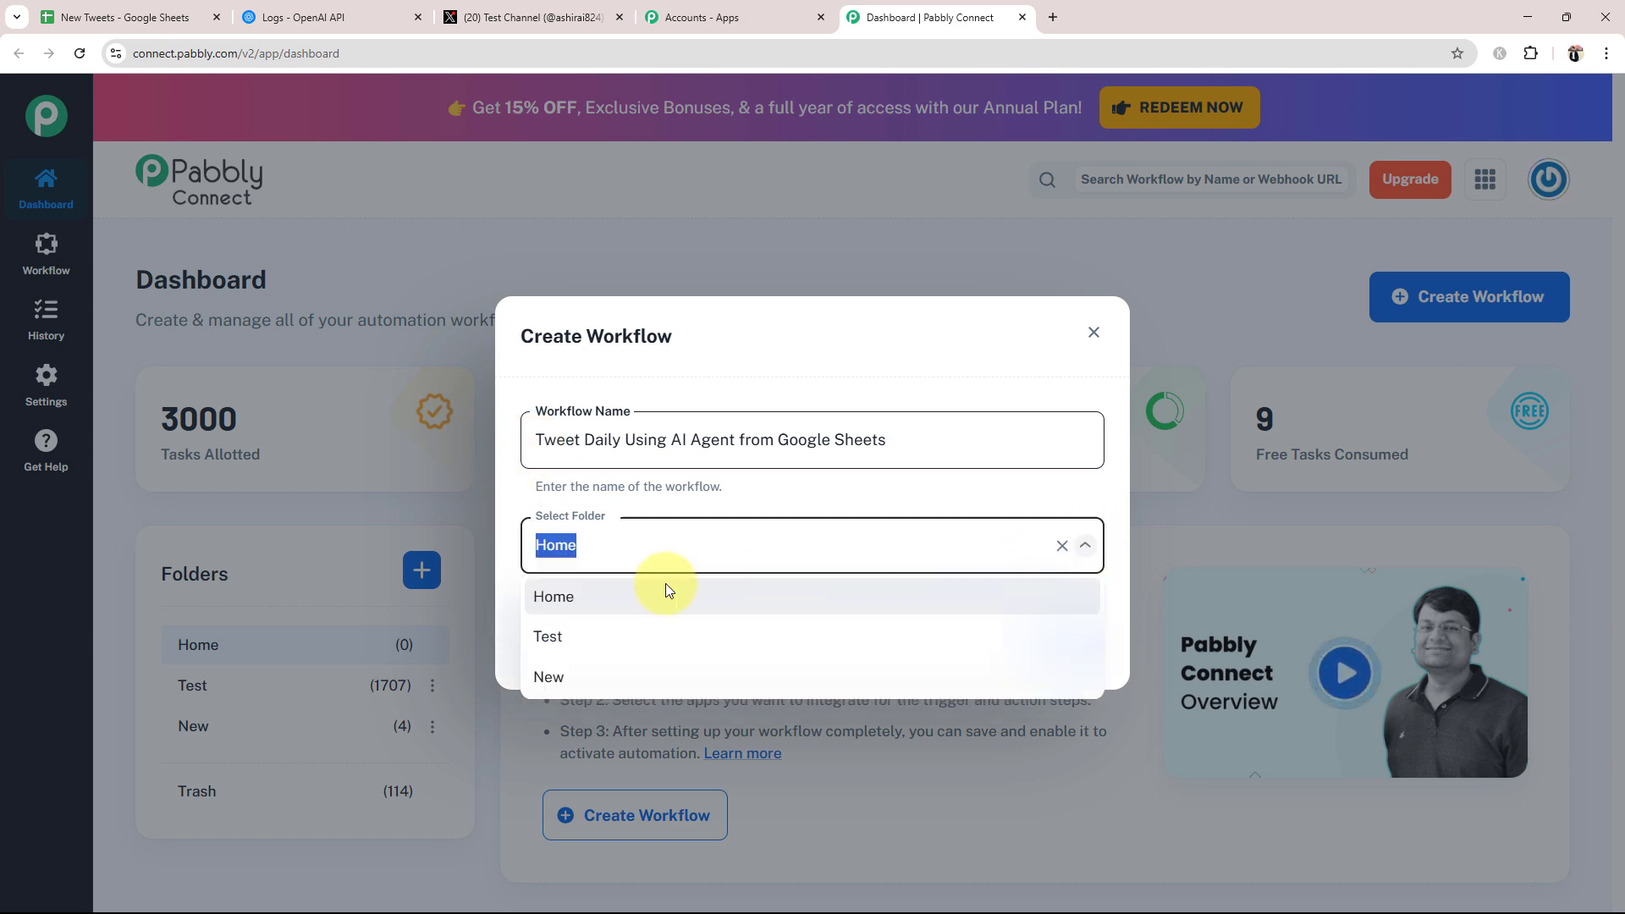
pyautogui.click(559, 600)
pyautogui.click(651, 640)
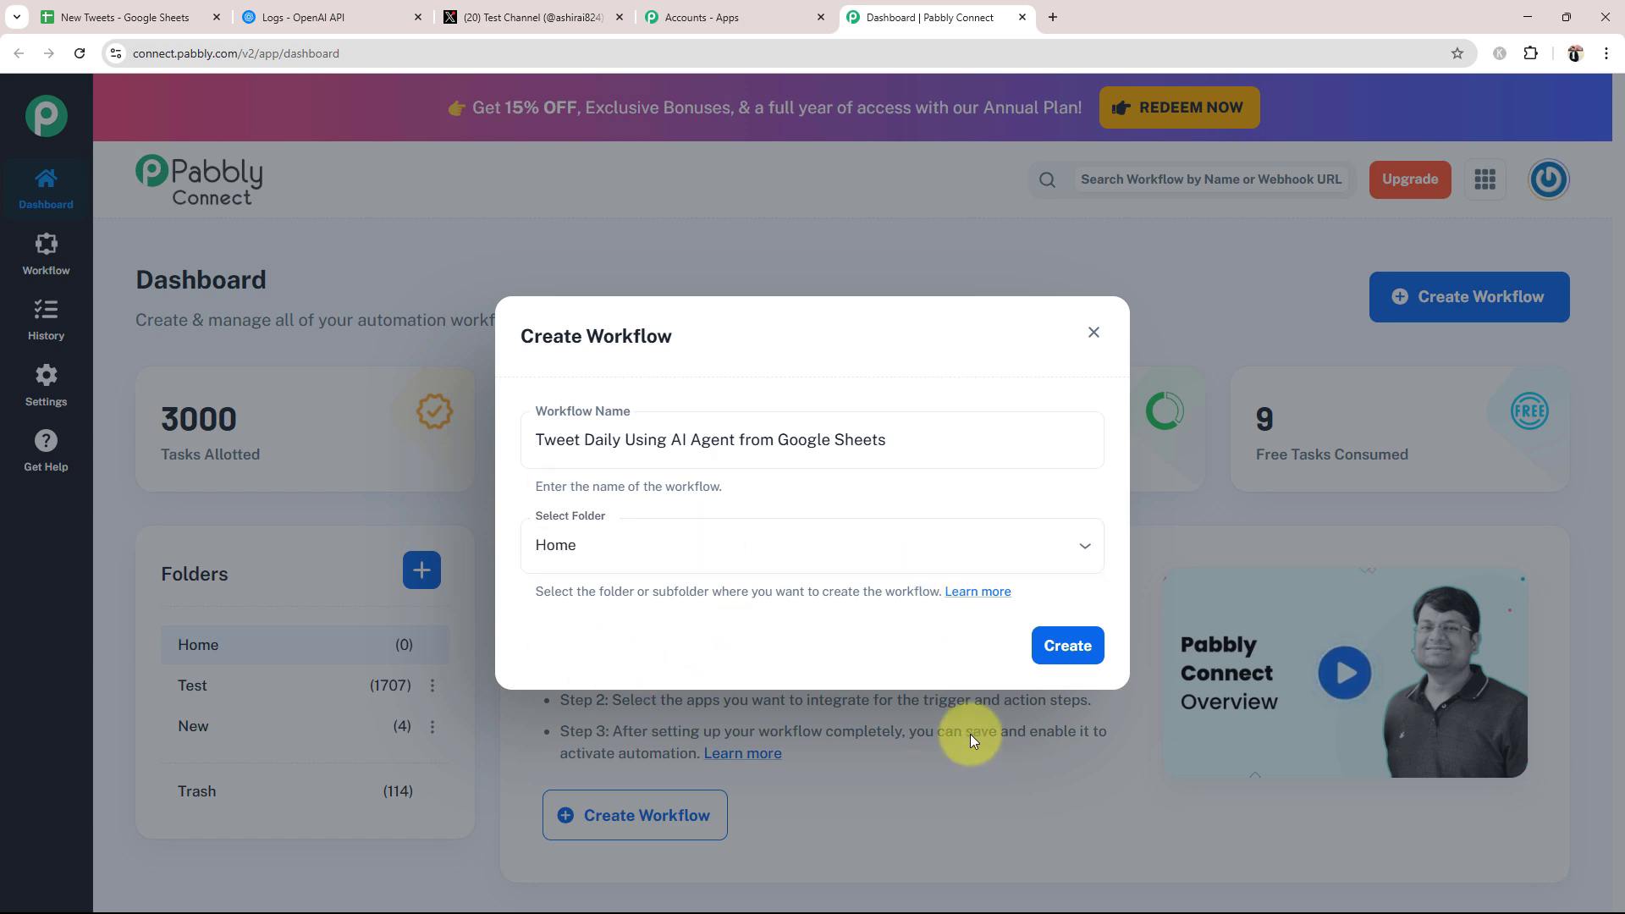
pyautogui.click(1082, 654)
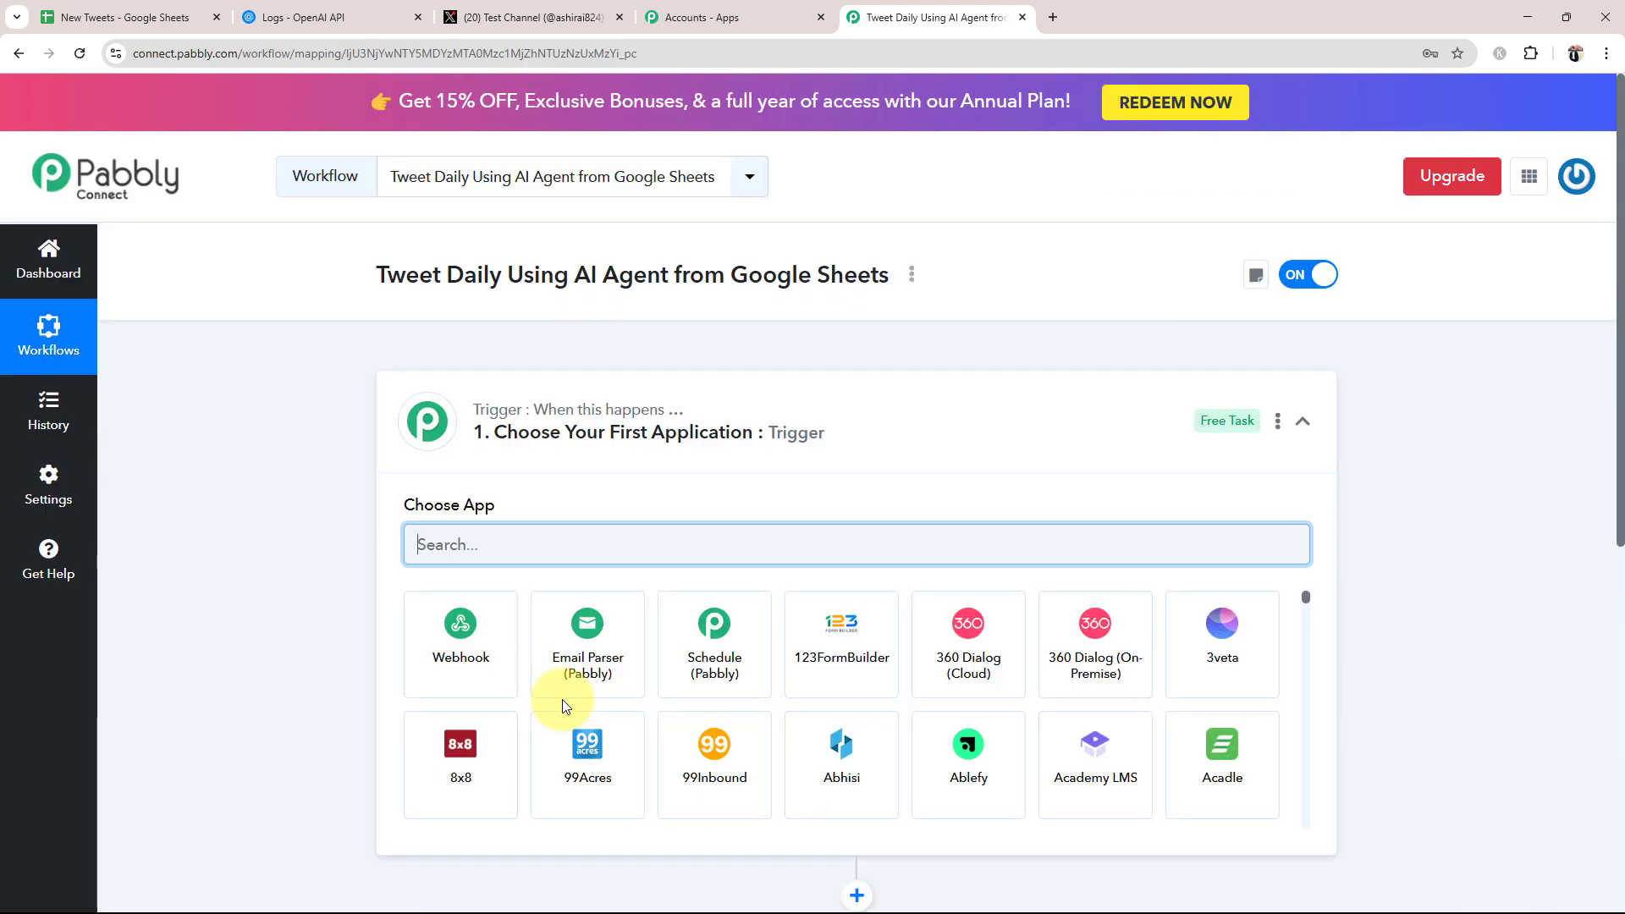
pyautogui.click(622, 444)
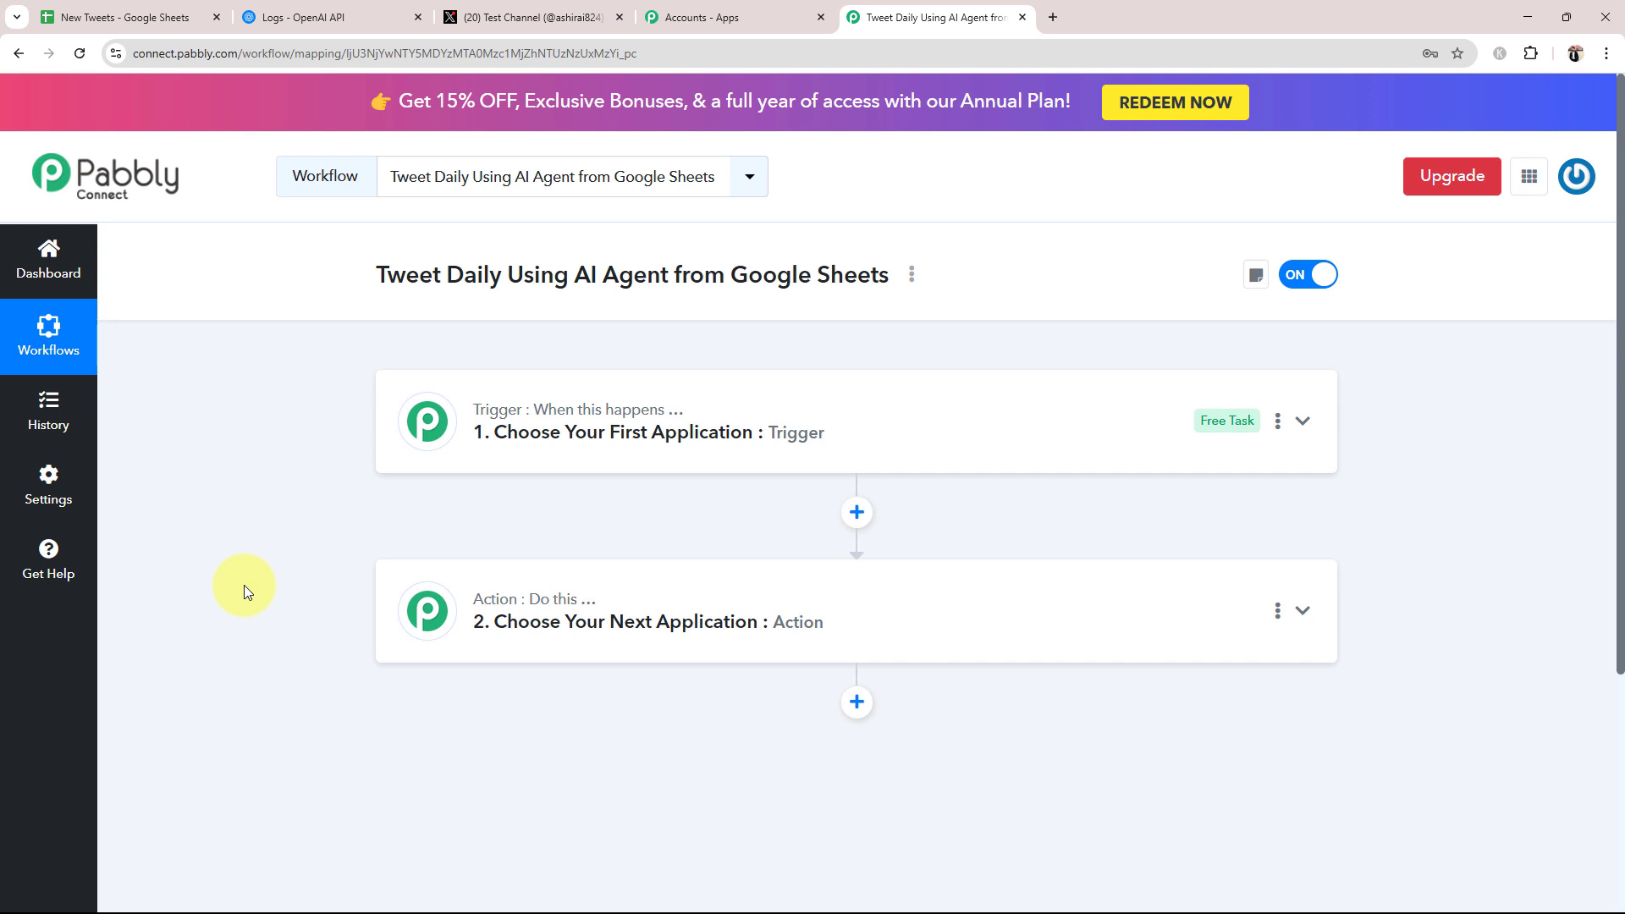
pyautogui.click(127, 17)
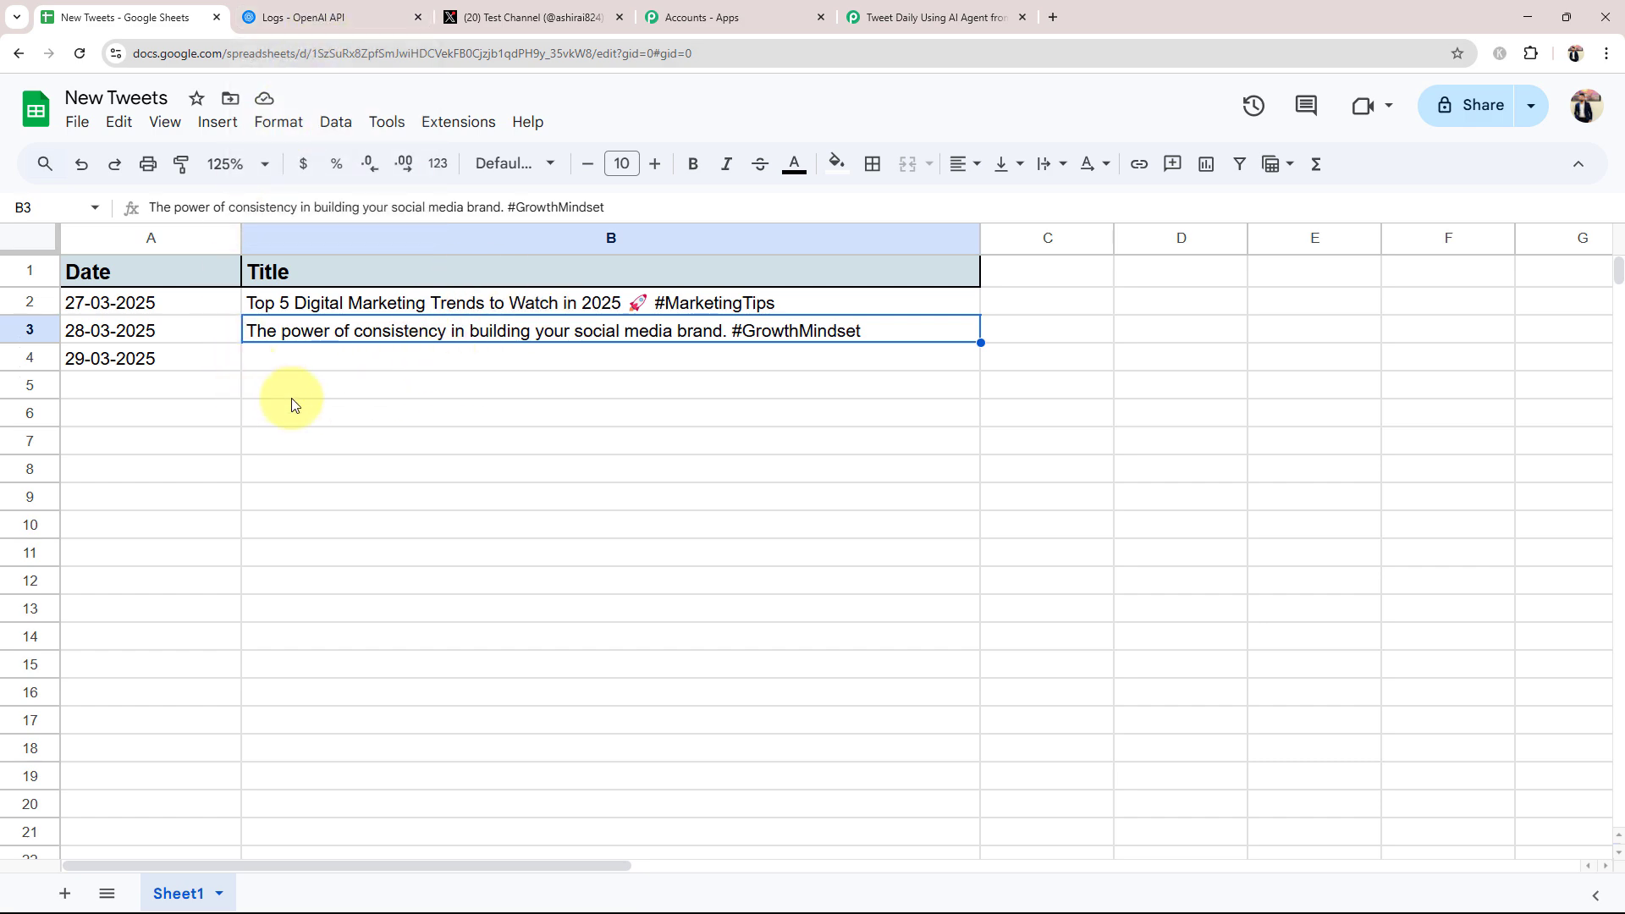
pyautogui.click(525, 15)
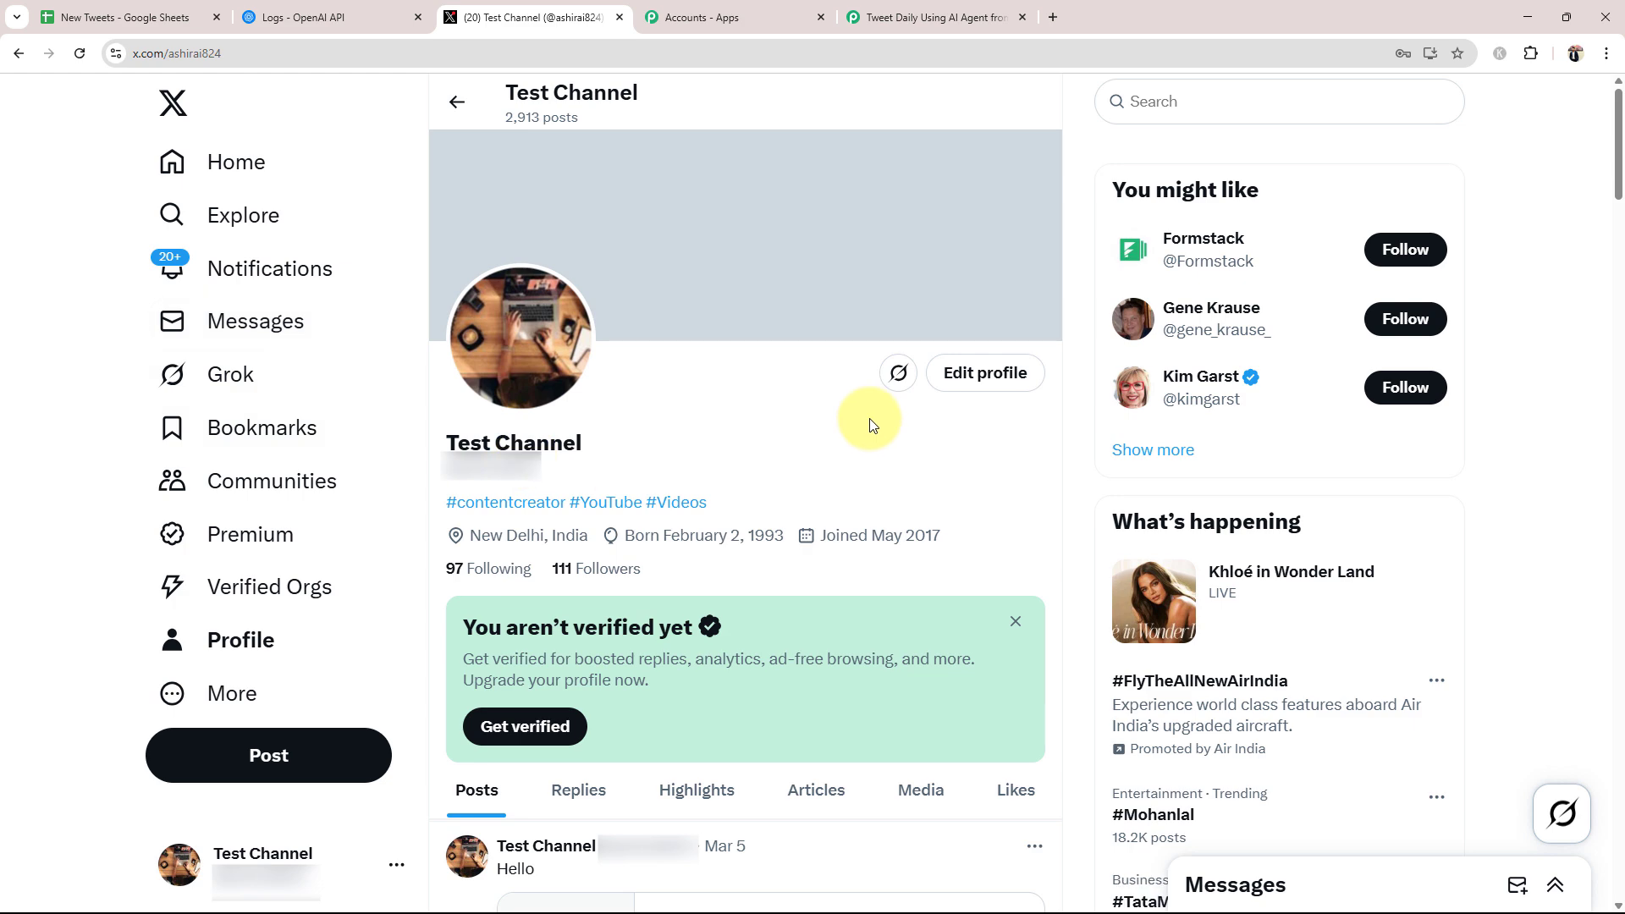
pyautogui.click(135, 17)
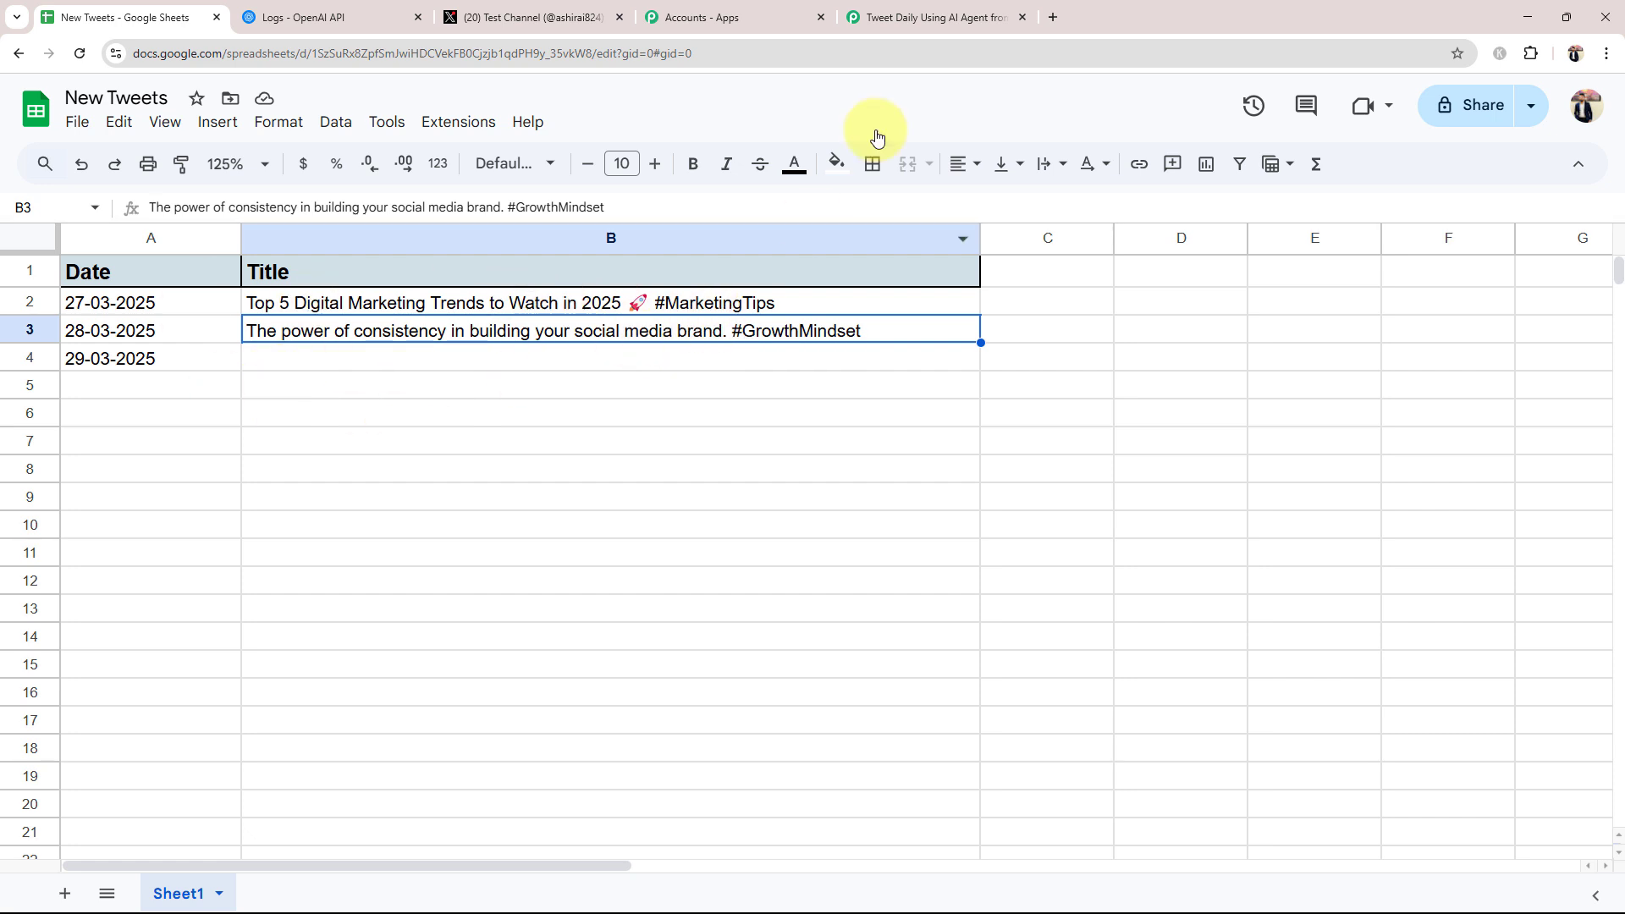
# - In the Pabbly Connect workflow, set the trigger app to Google Sheets with the event New or Updated Spreadsheet Row
pyautogui.click(931, 17)
pyautogui.click(556, 436)
pyautogui.click(472, 539)
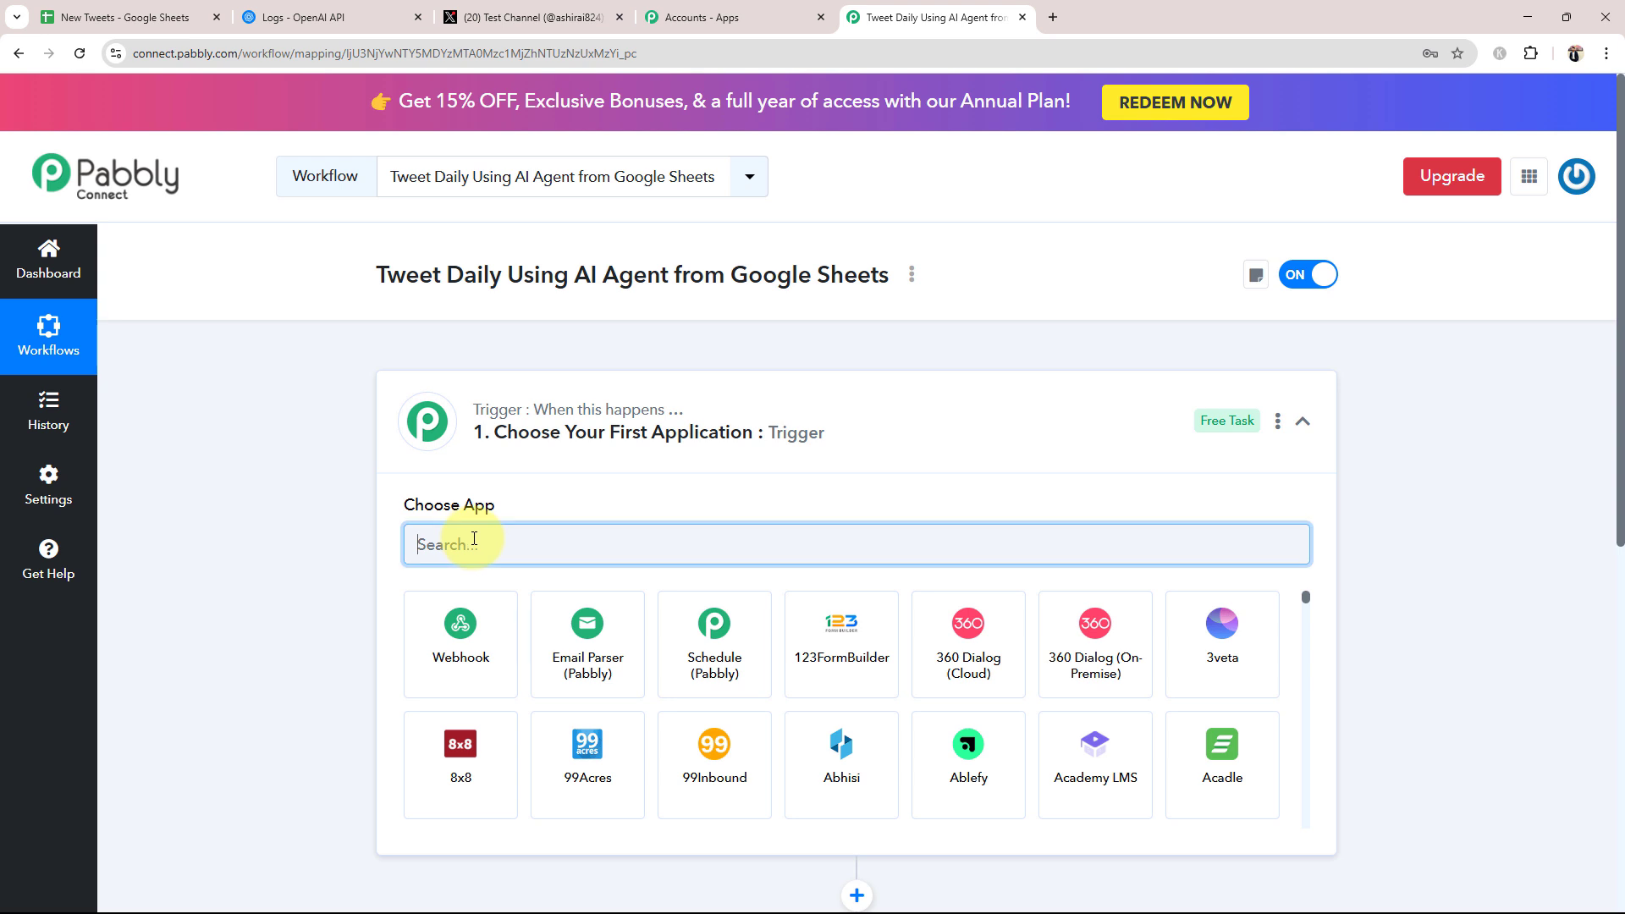
pyautogui.write('Google')
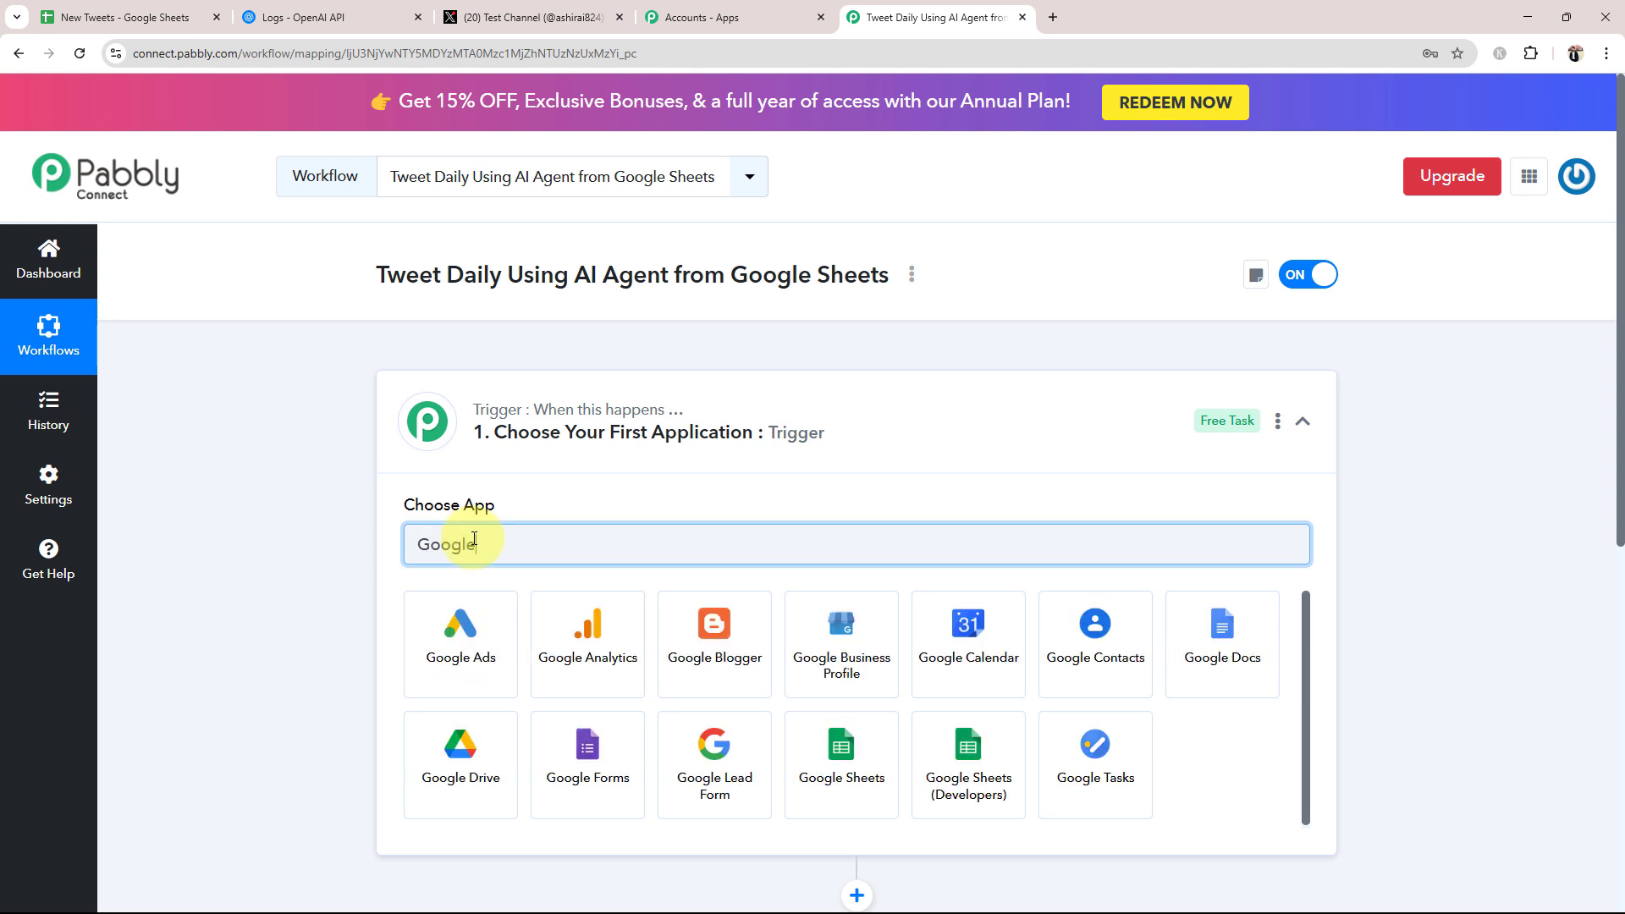
pyautogui.click(801, 762)
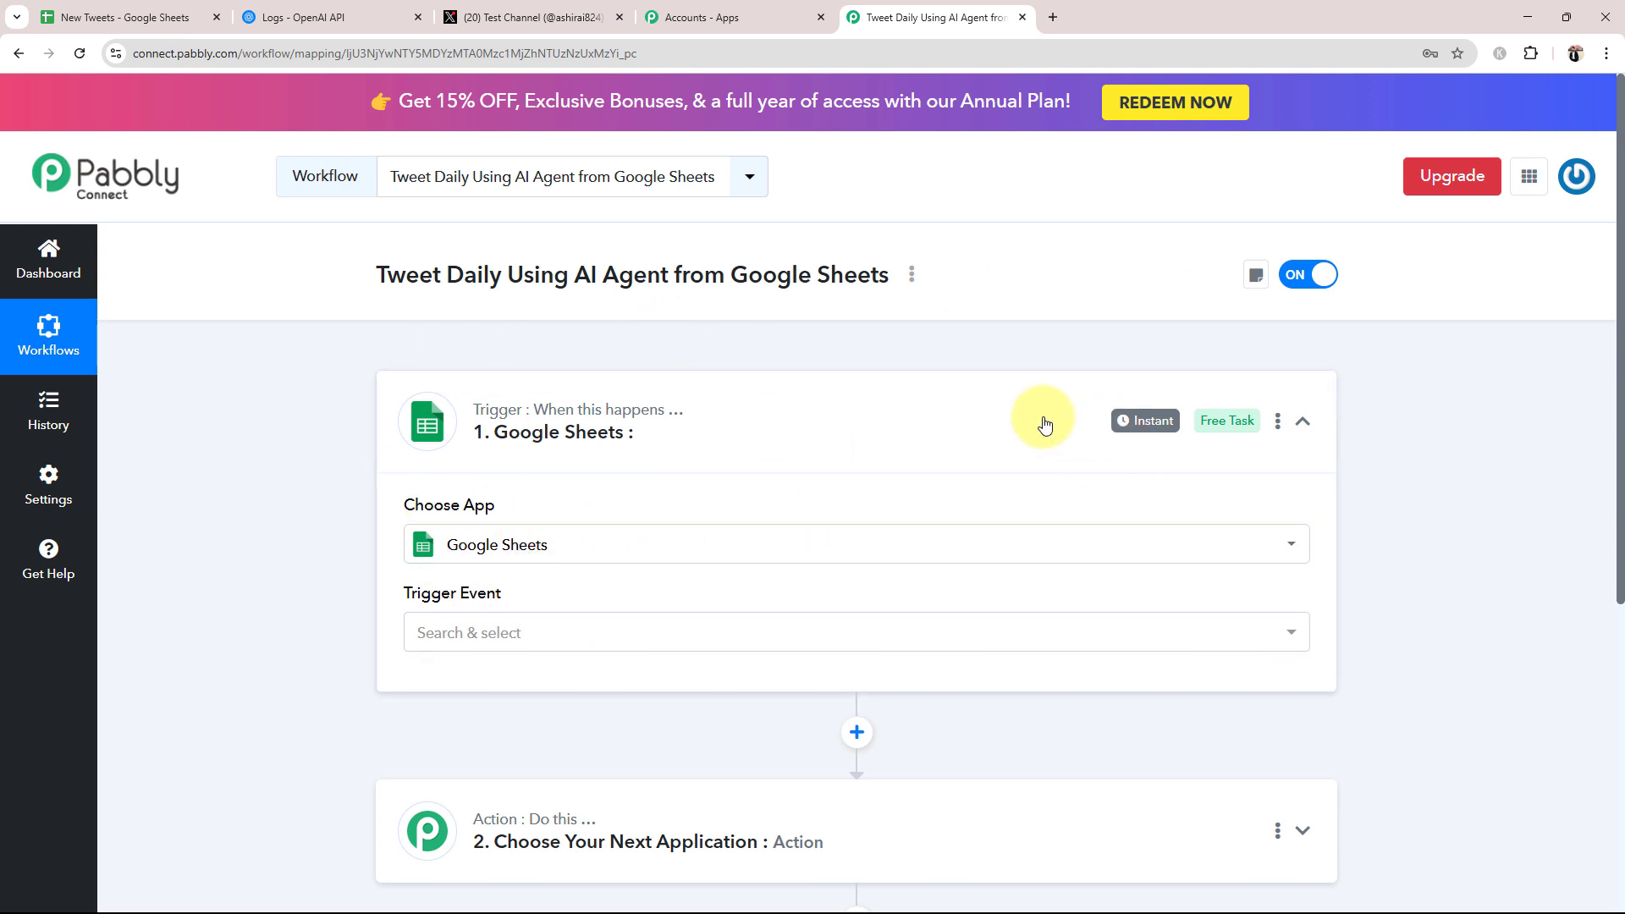
pyautogui.click(475, 642)
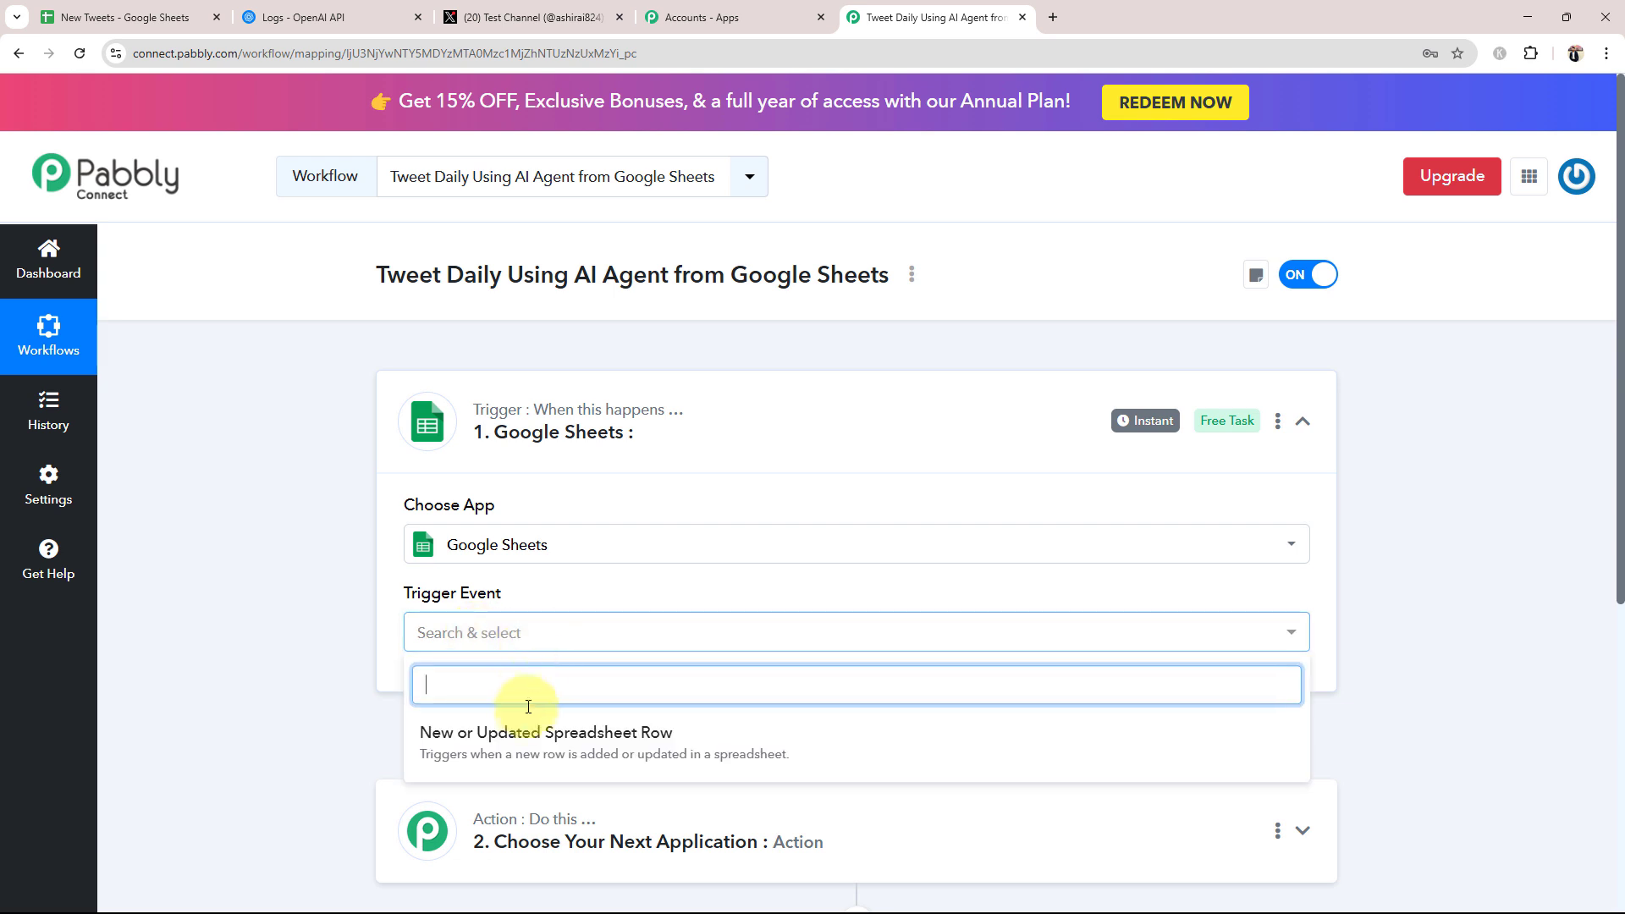
pyautogui.click(487, 631)
pyautogui.click(491, 633)
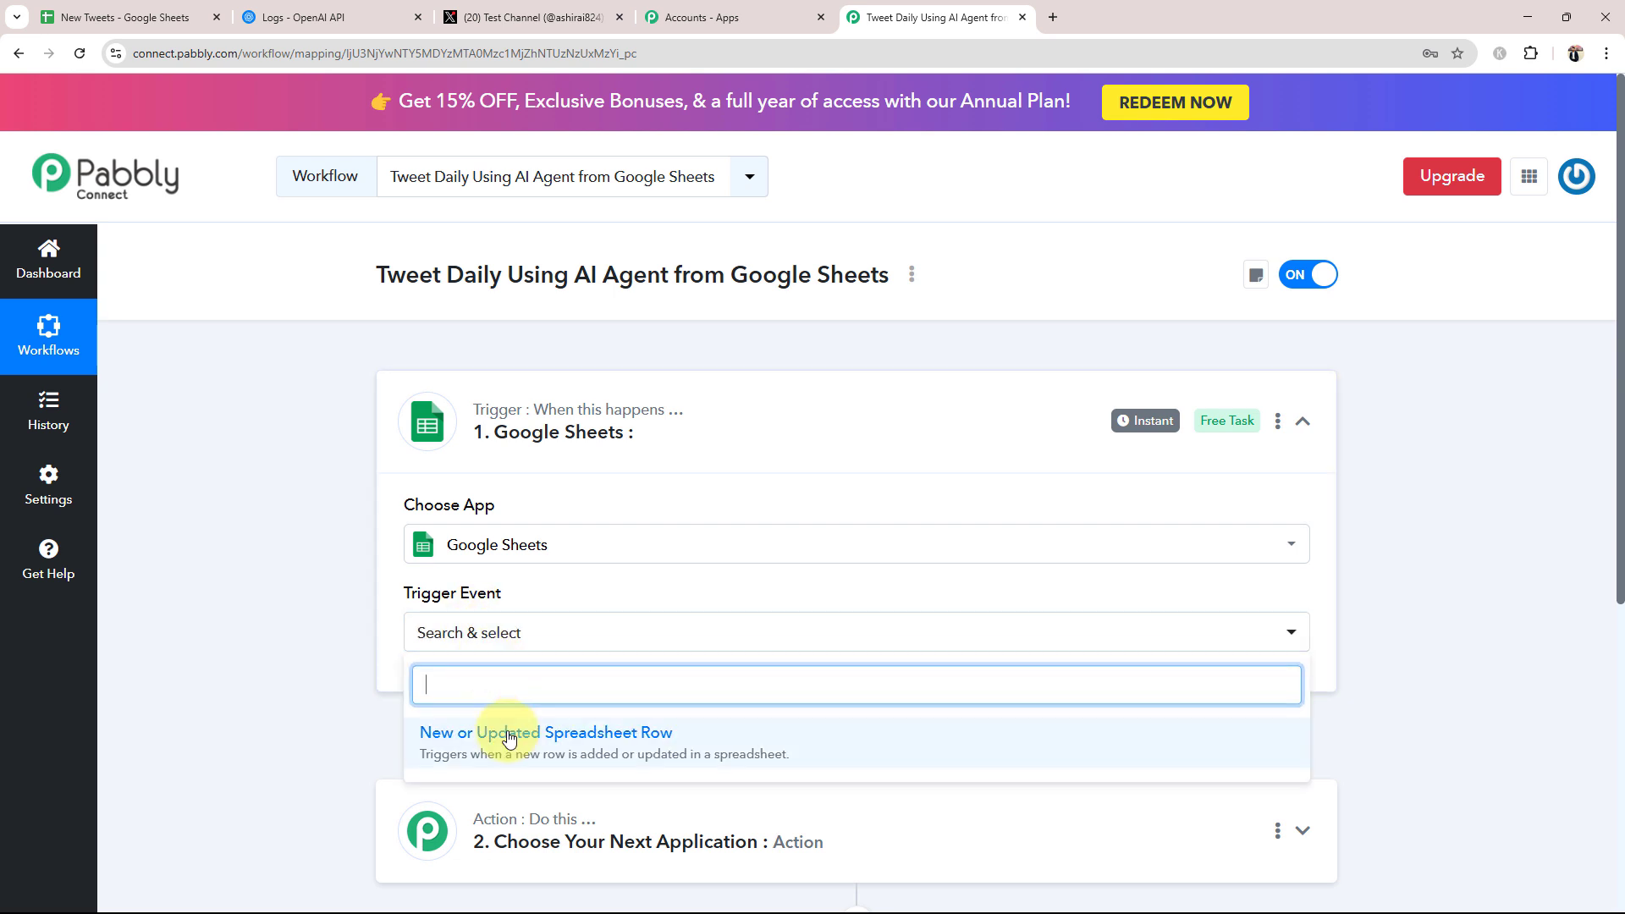
pyautogui.click(497, 730)
pyautogui.click(643, 435)
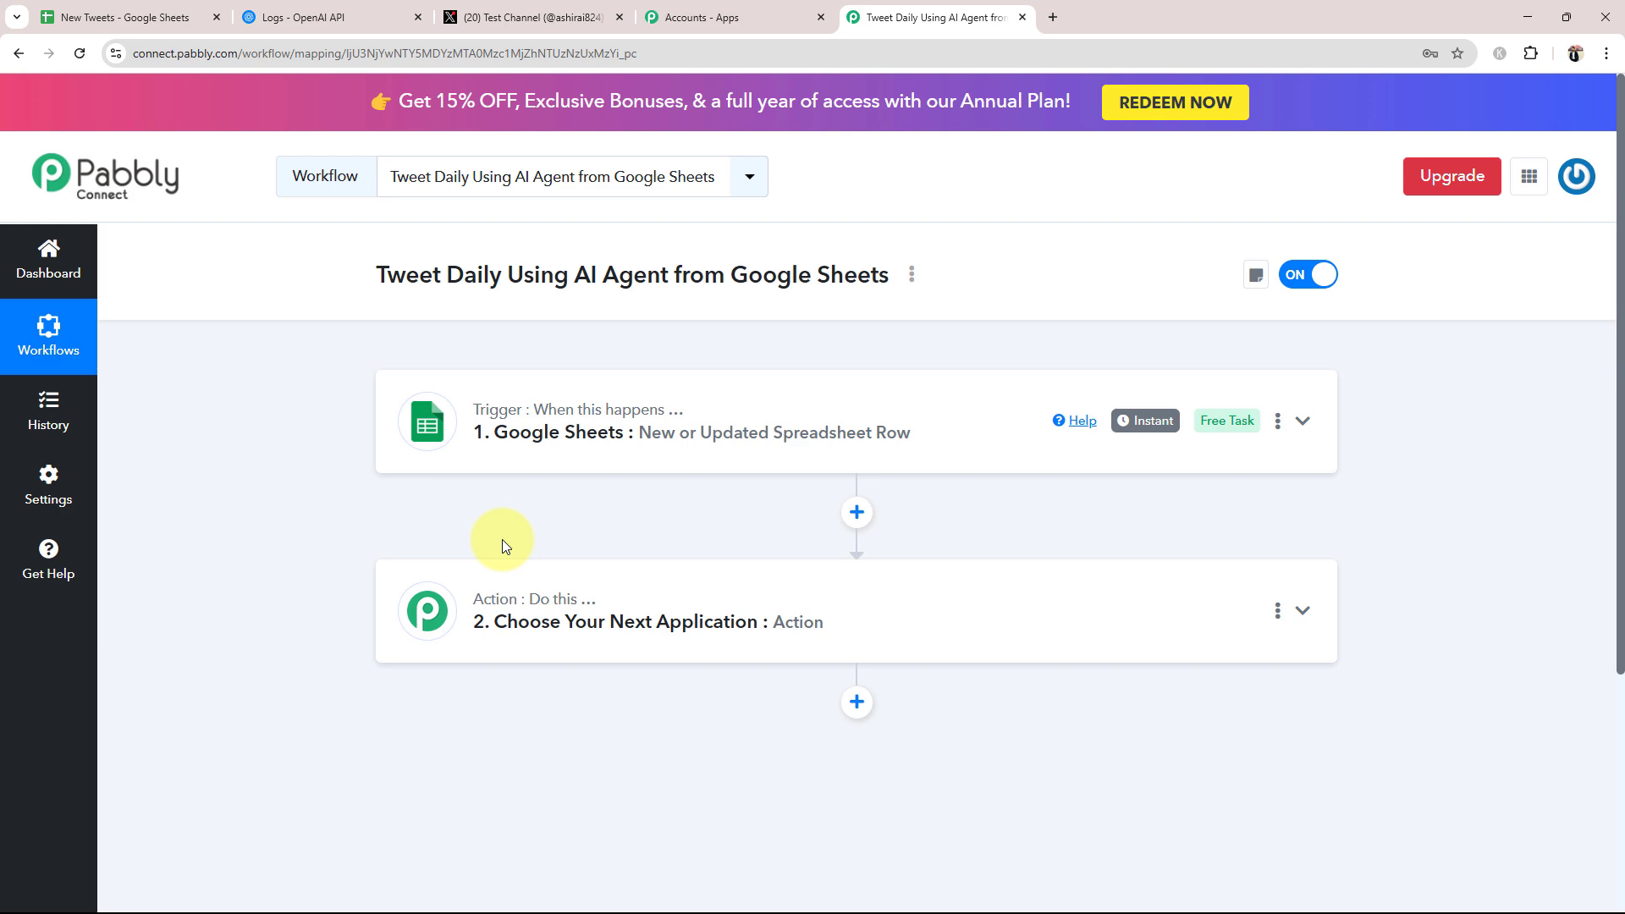
# - Examine the Google Sheets trigger's webhook URL and its instructions for setting up the webhook
pyautogui.click(592, 456)
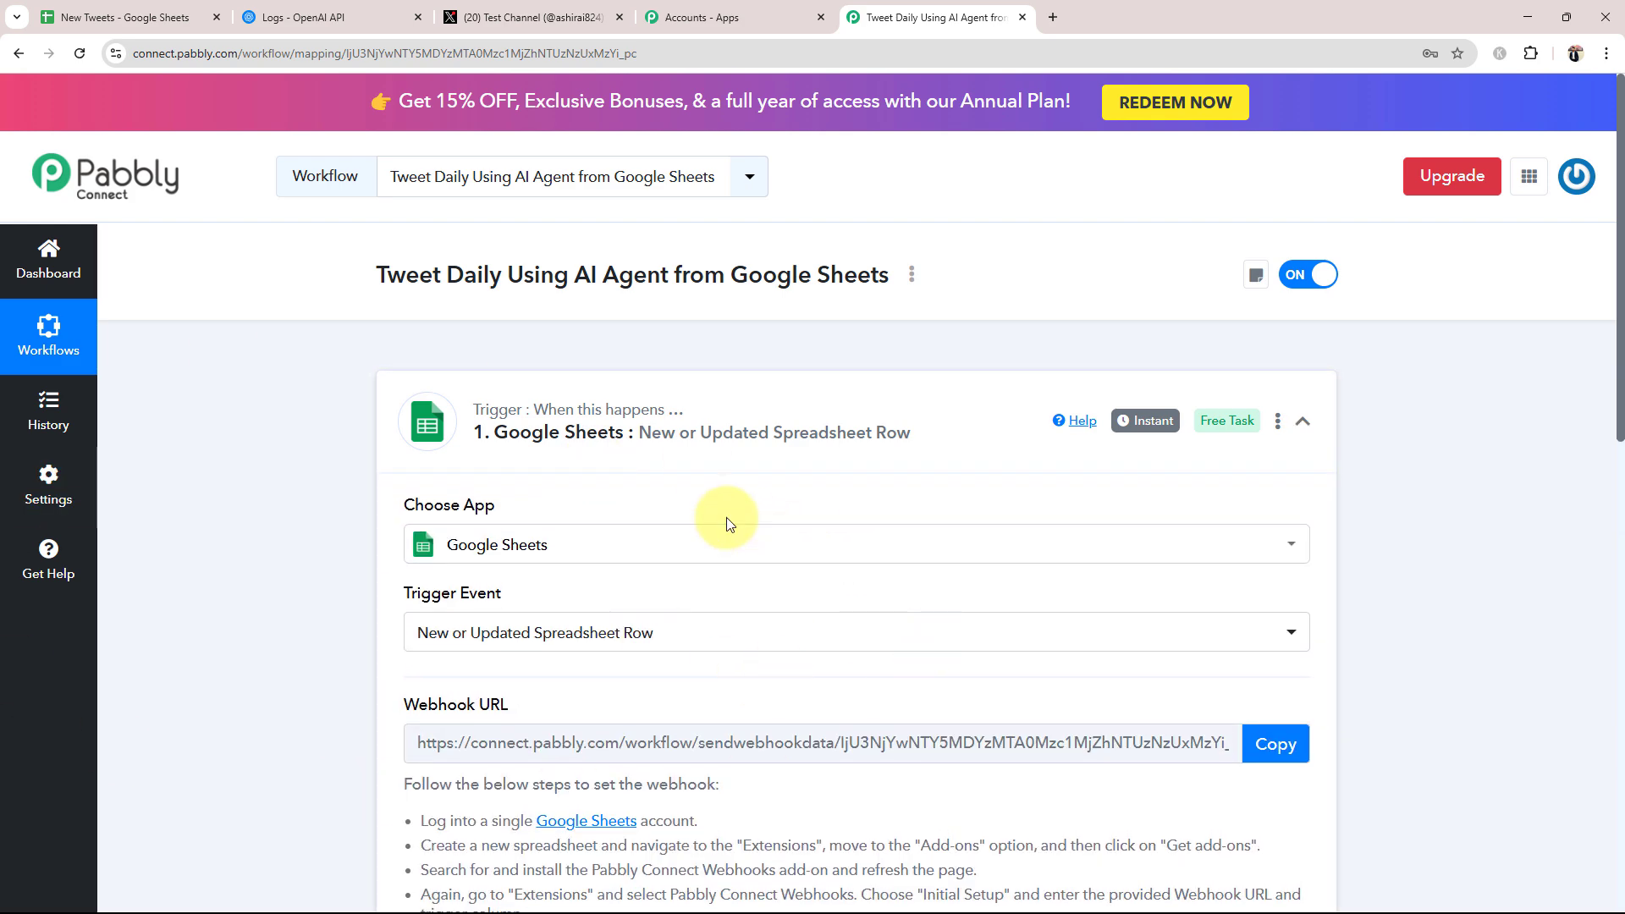
pyautogui.scroll(-4, 726, 519)
pyautogui.moveTo(422, 377)
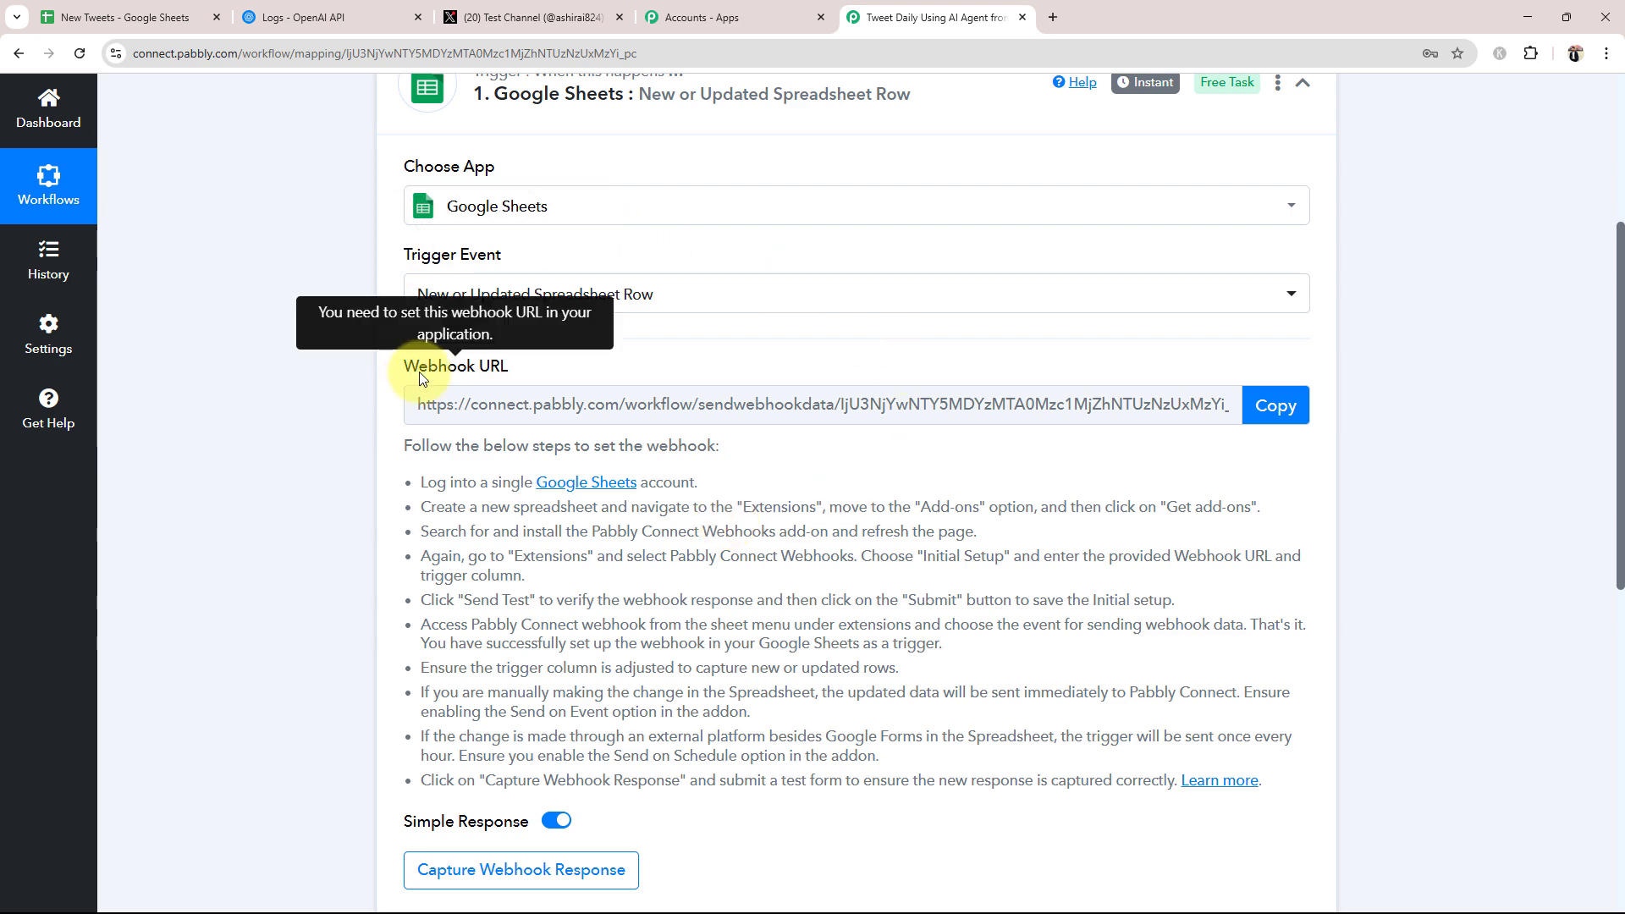
pyautogui.scroll(2, 422, 378)
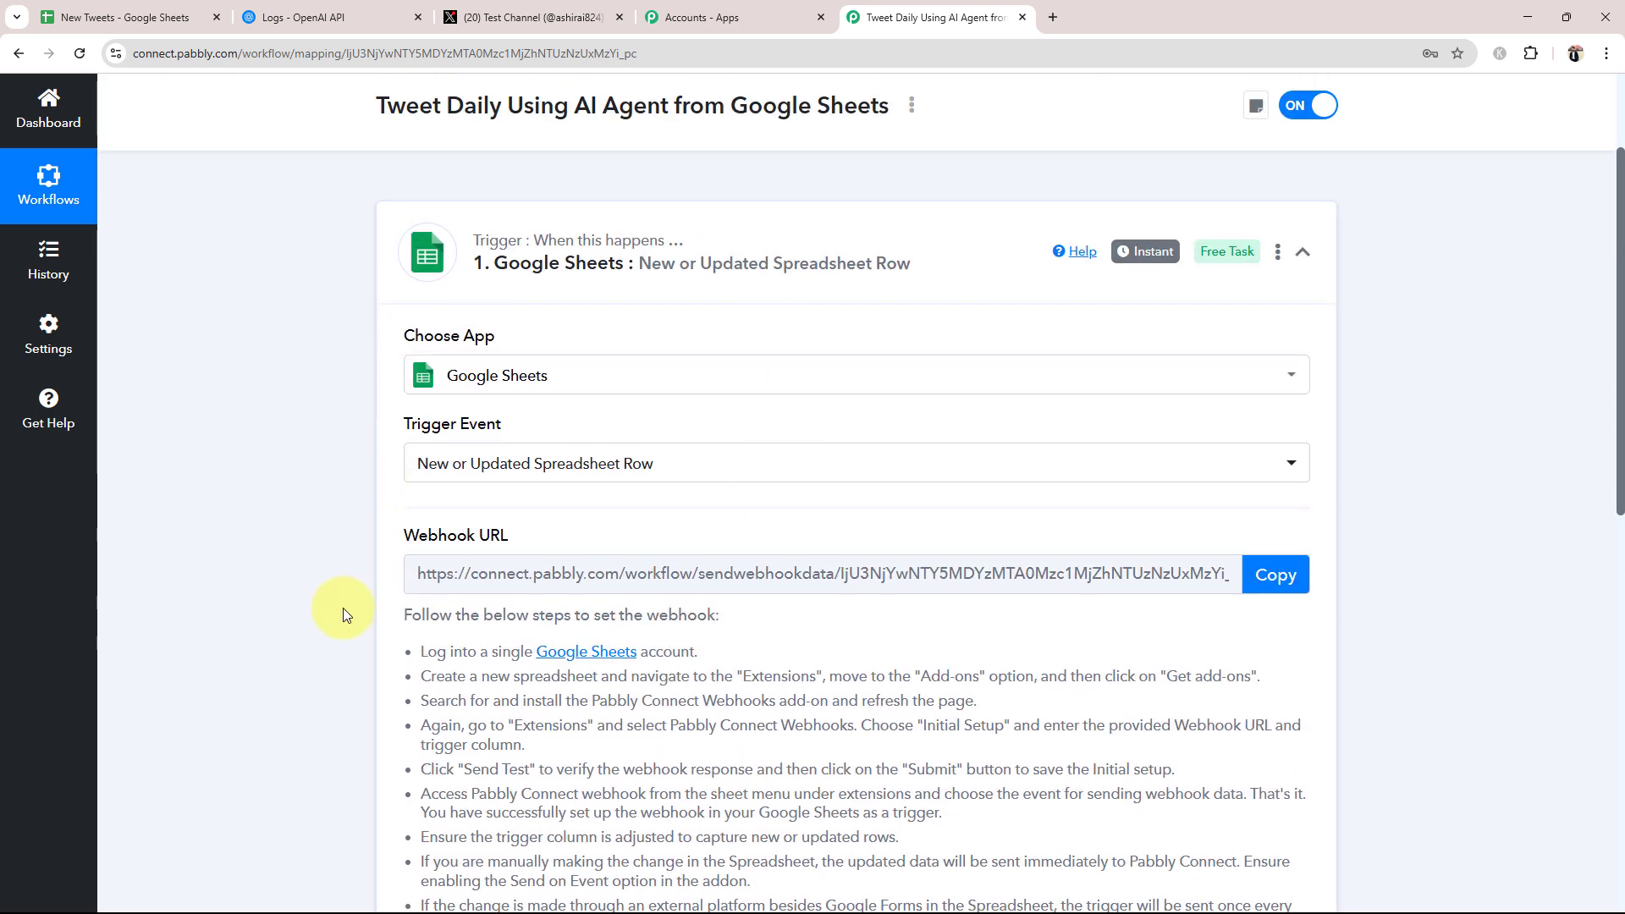
pyautogui.scroll(-2, 395, 602)
pyautogui.moveTo(407, 366); pyautogui.dragTo(557, 364)
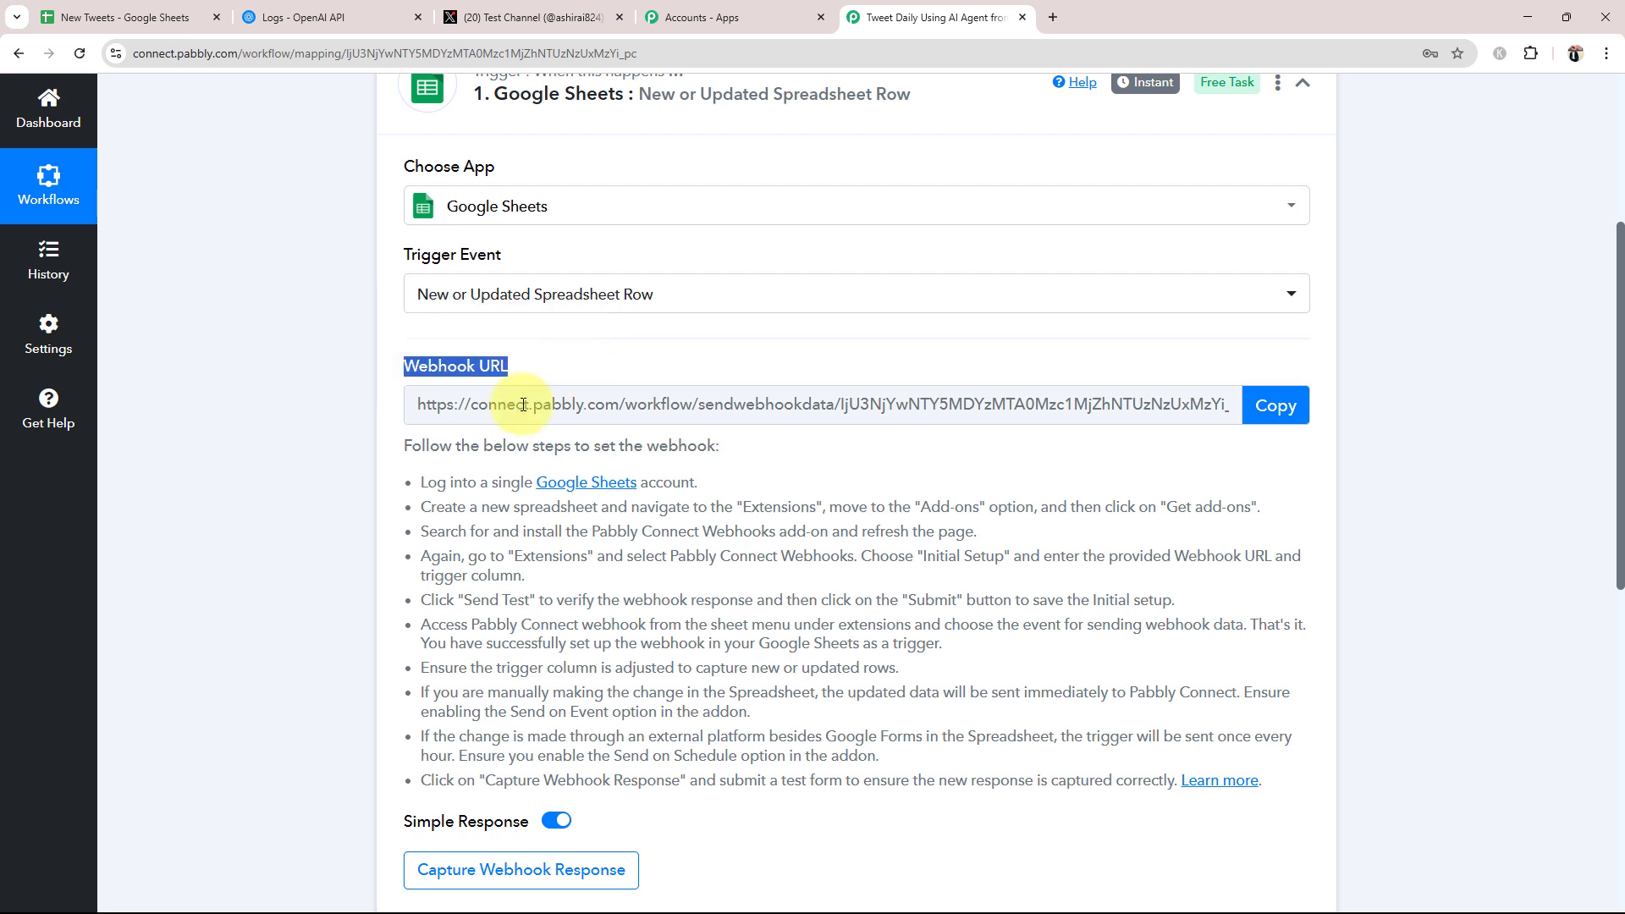
pyautogui.click(232, 513)
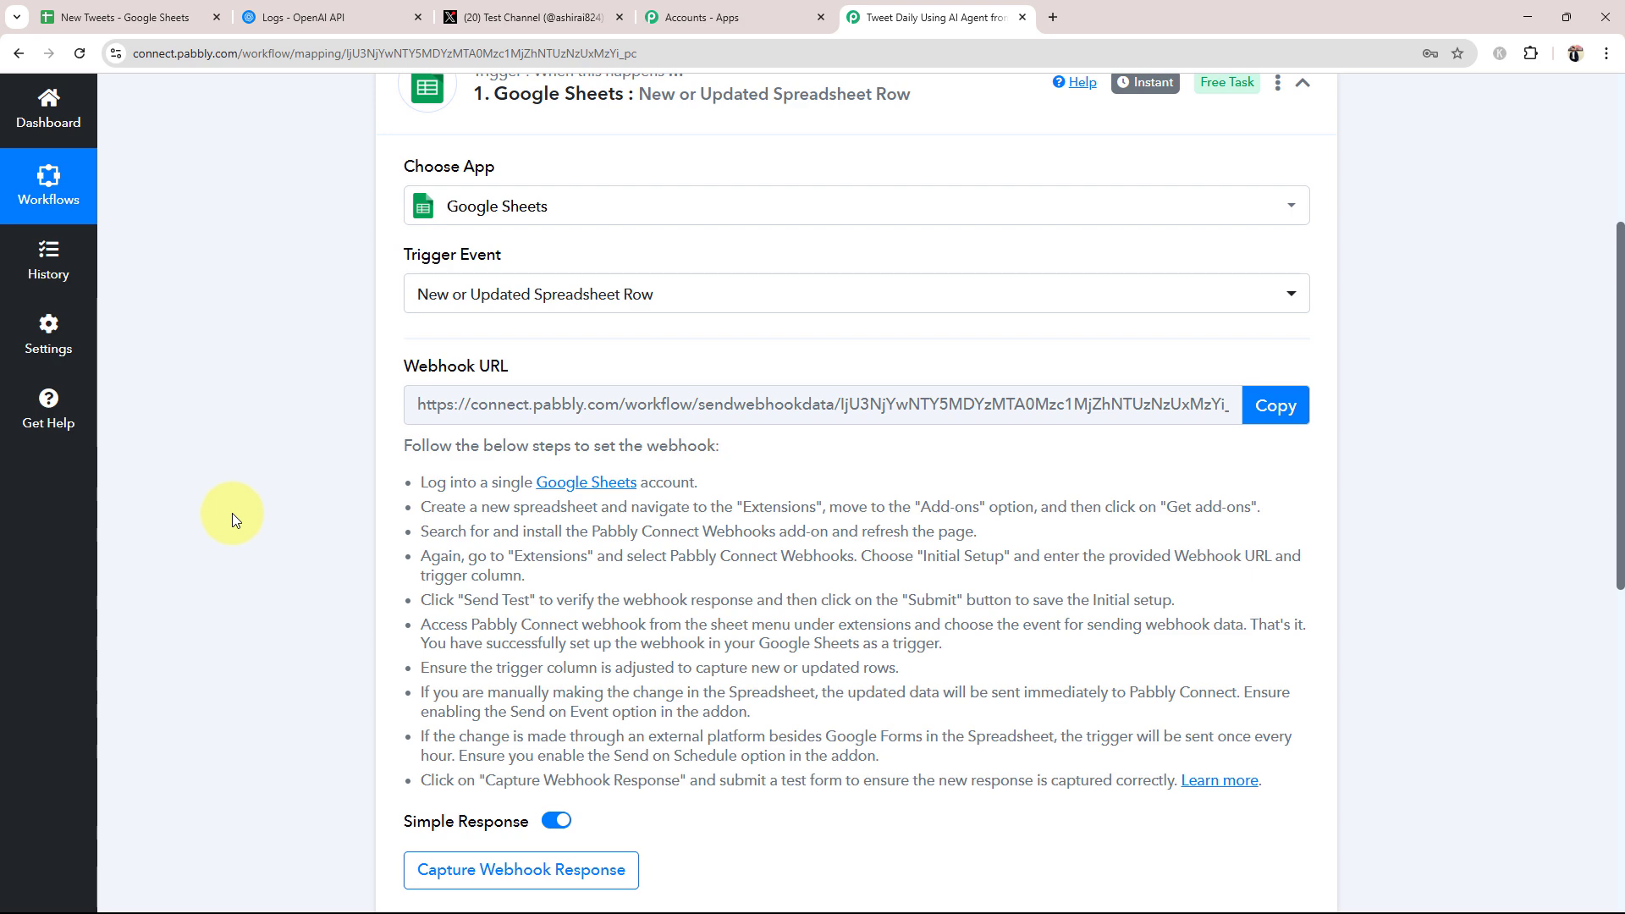
pyautogui.click(129, 16)
pyautogui.click(965, 17)
pyautogui.scroll(-3, 437, 480)
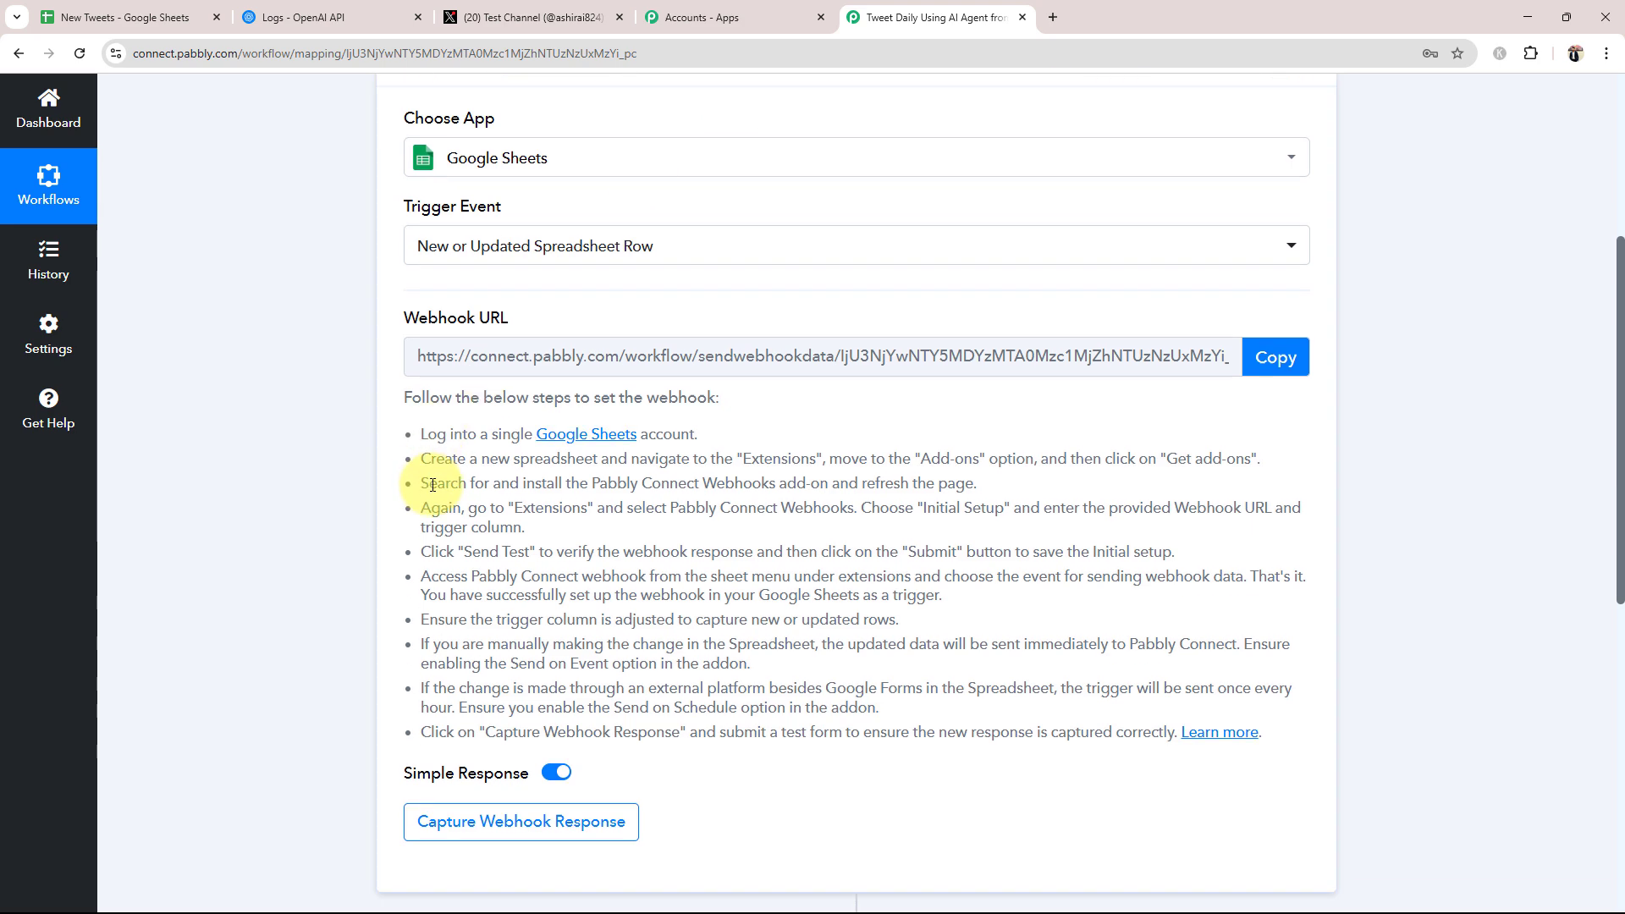
pyautogui.scroll(2, 508, 702)
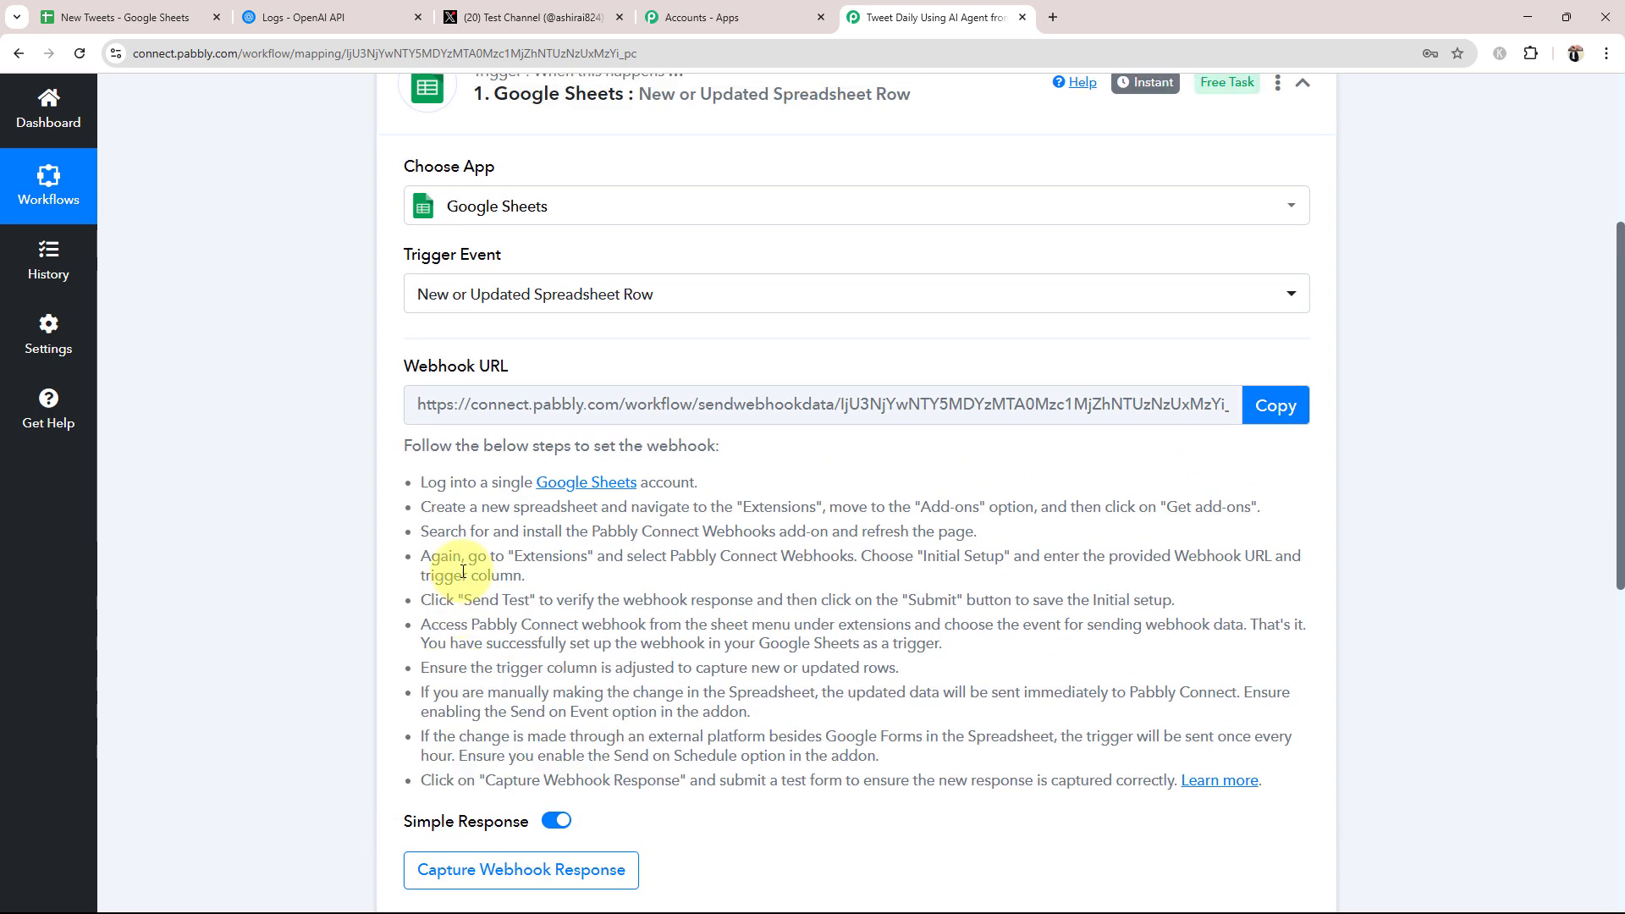
# - Copy the webhook URL of the Google Sheets trigger
pyautogui.moveTo(410, 379); pyautogui.dragTo(472, 420)
pyautogui.click(281, 480)
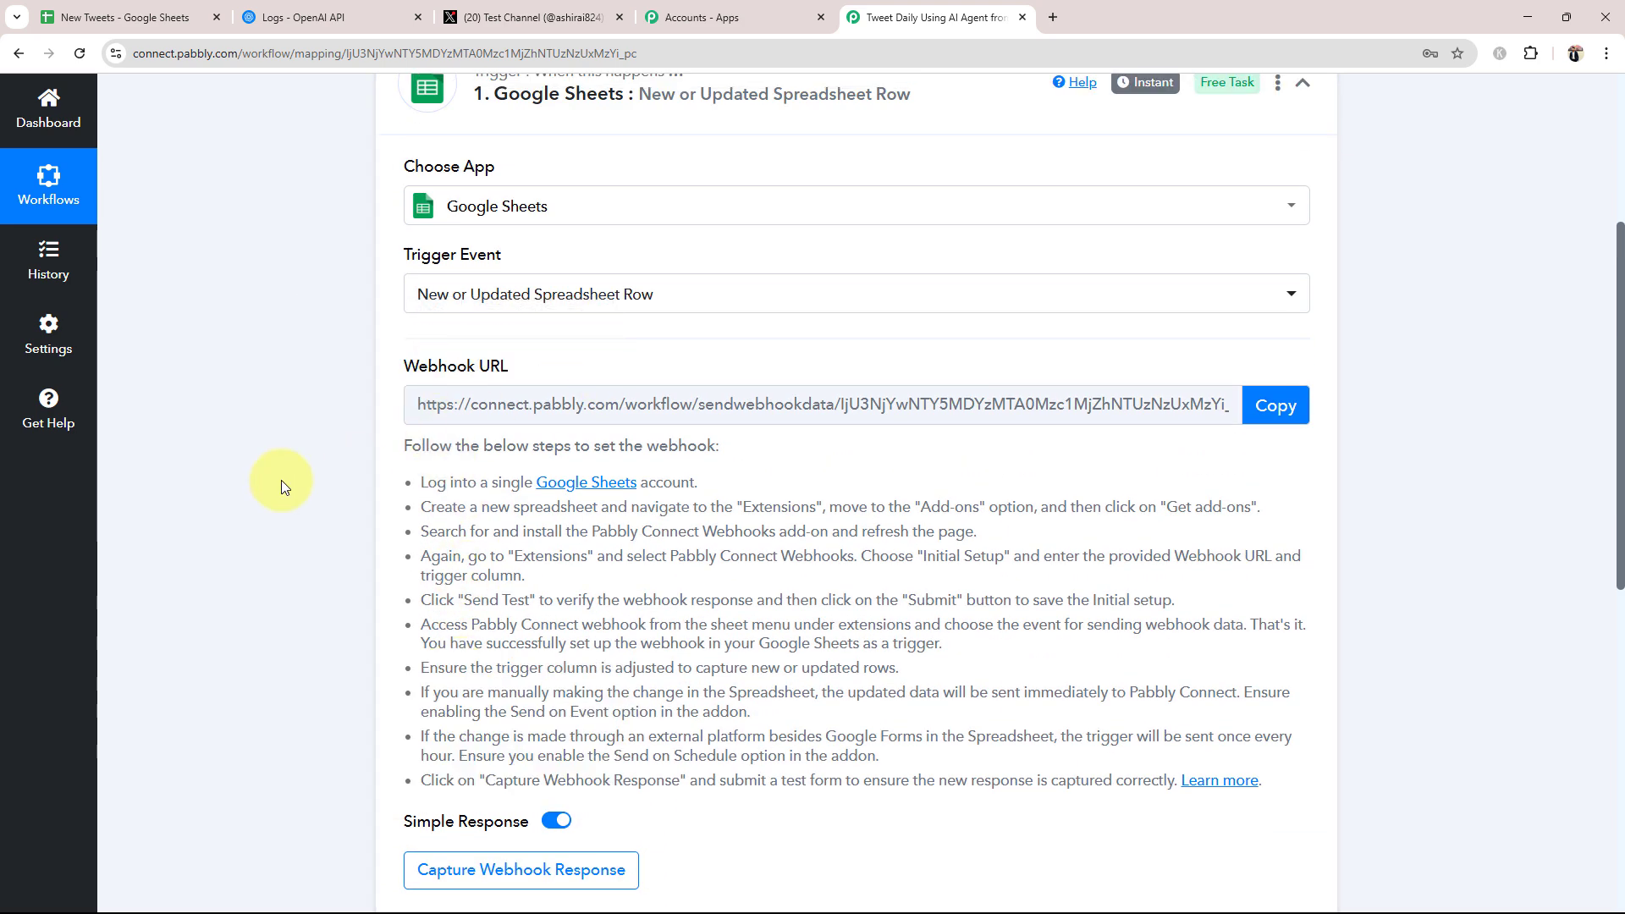
pyautogui.click(1270, 408)
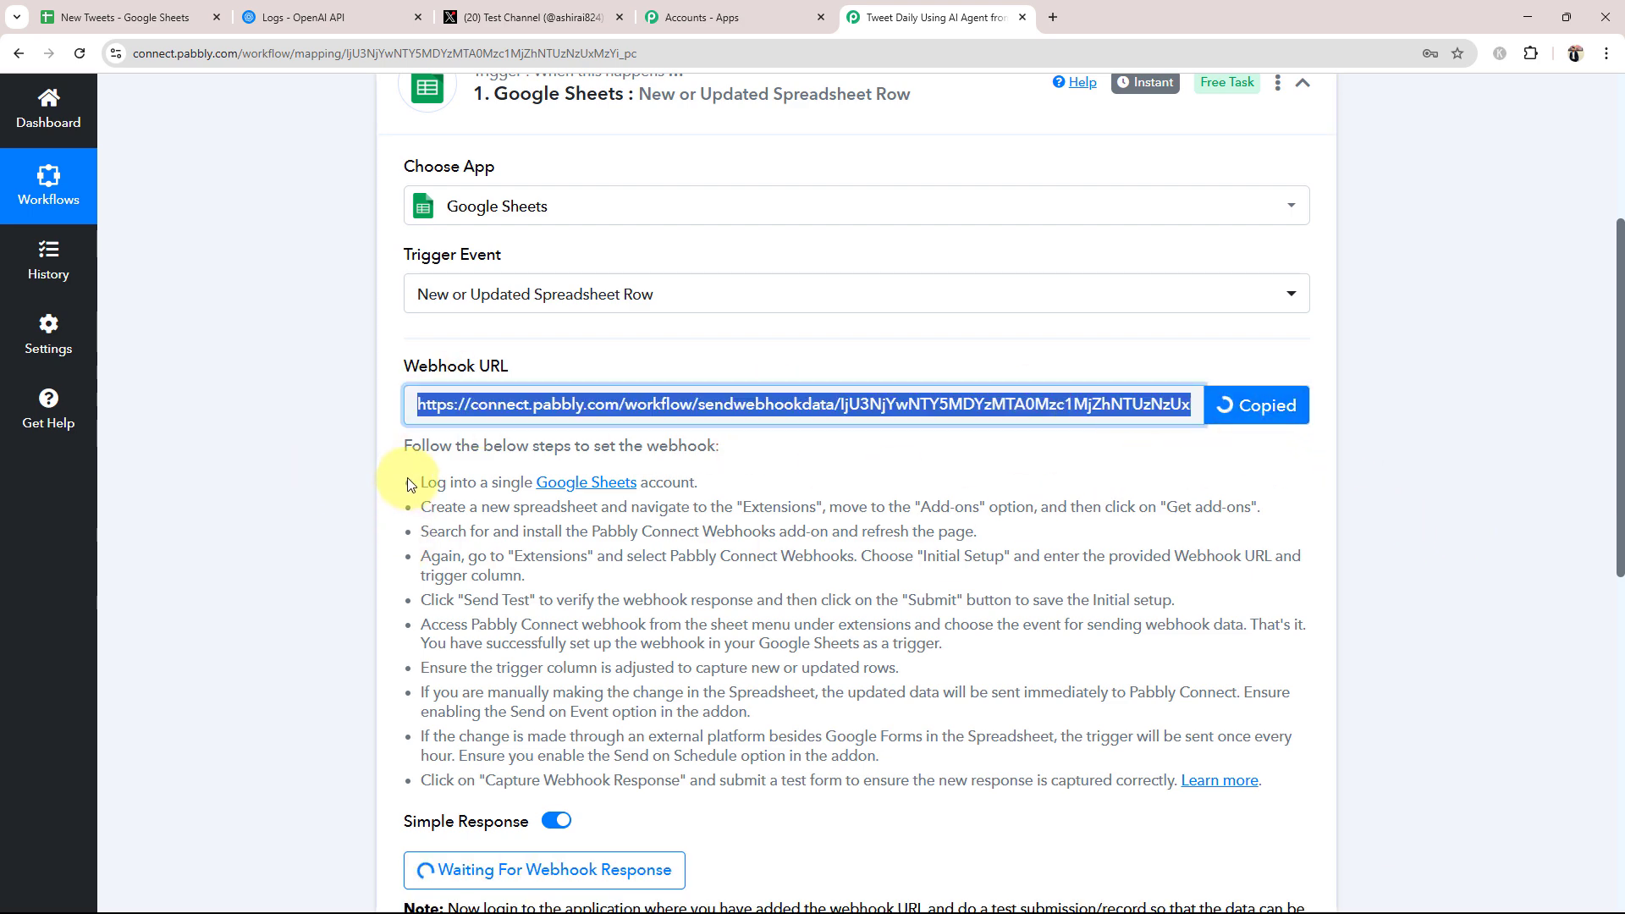
pyautogui.moveTo(409, 484); pyautogui.dragTo(1149, 839)
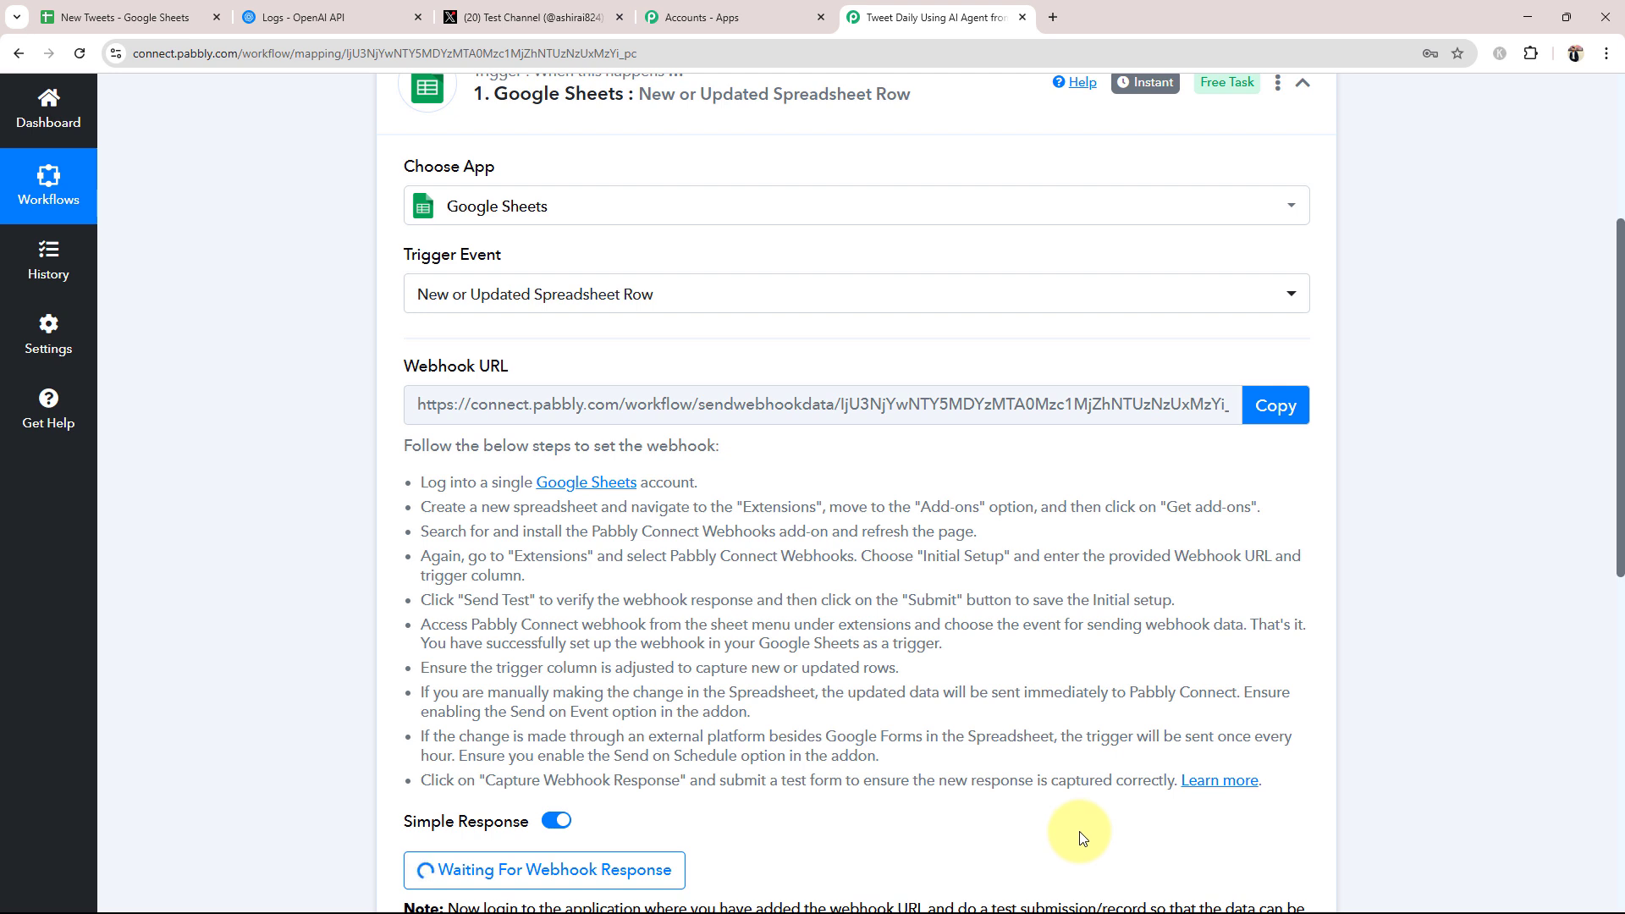
# - Switch to the New Tweets spreadsheet in Google Sheets and open the Google Workspace Marketplace to get add-ons
pyautogui.click(211, 7)
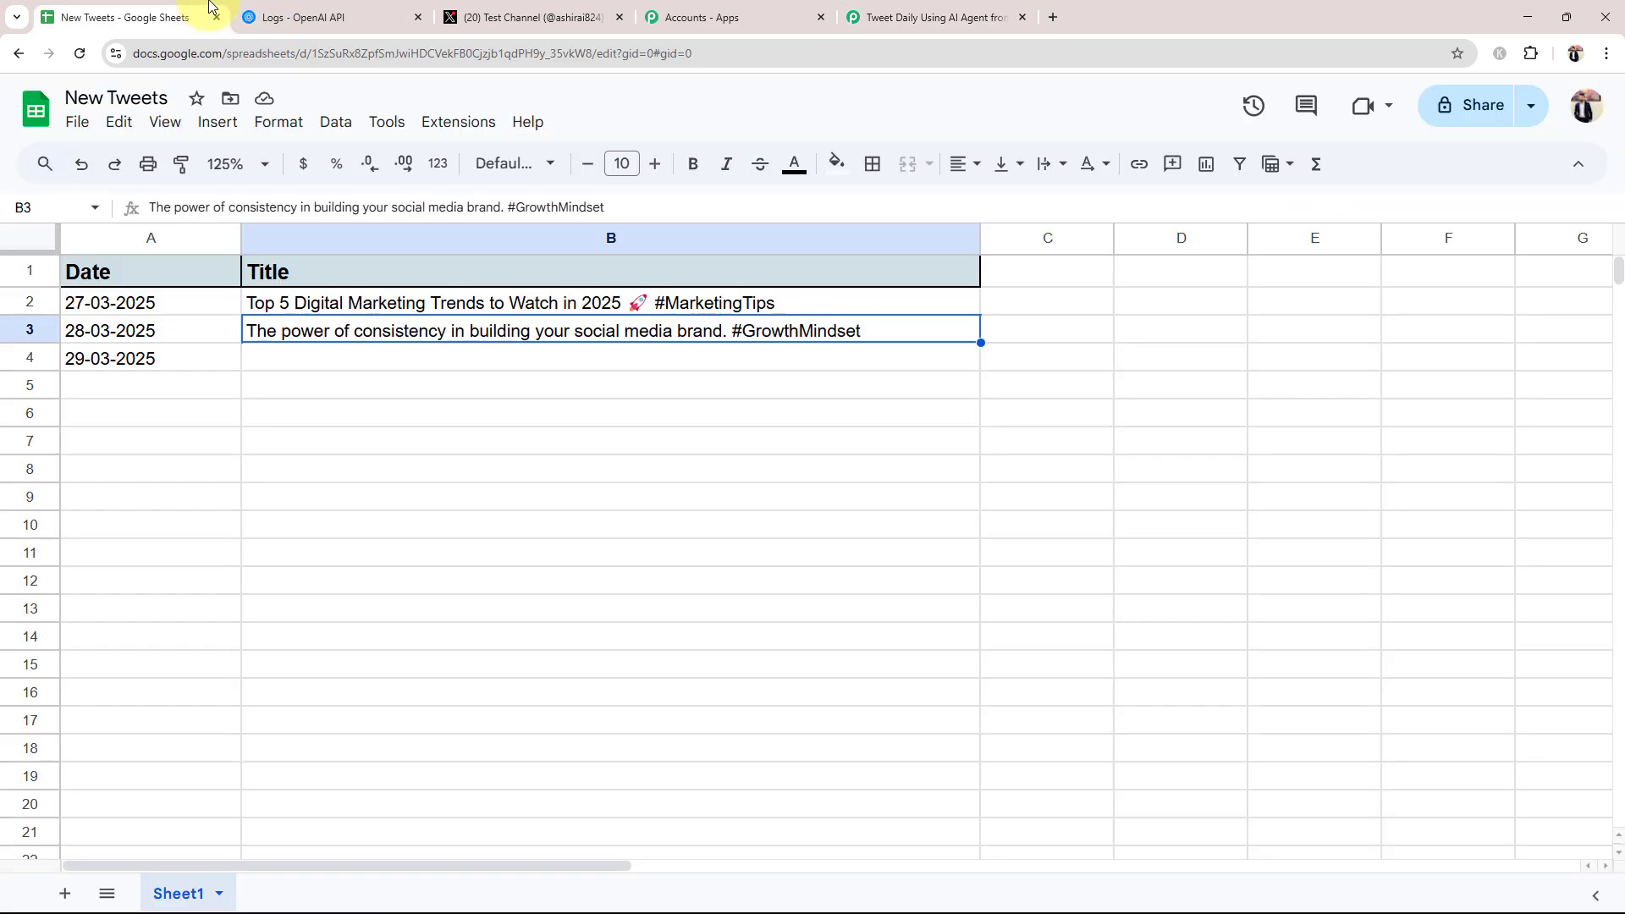
pyautogui.click(449, 123)
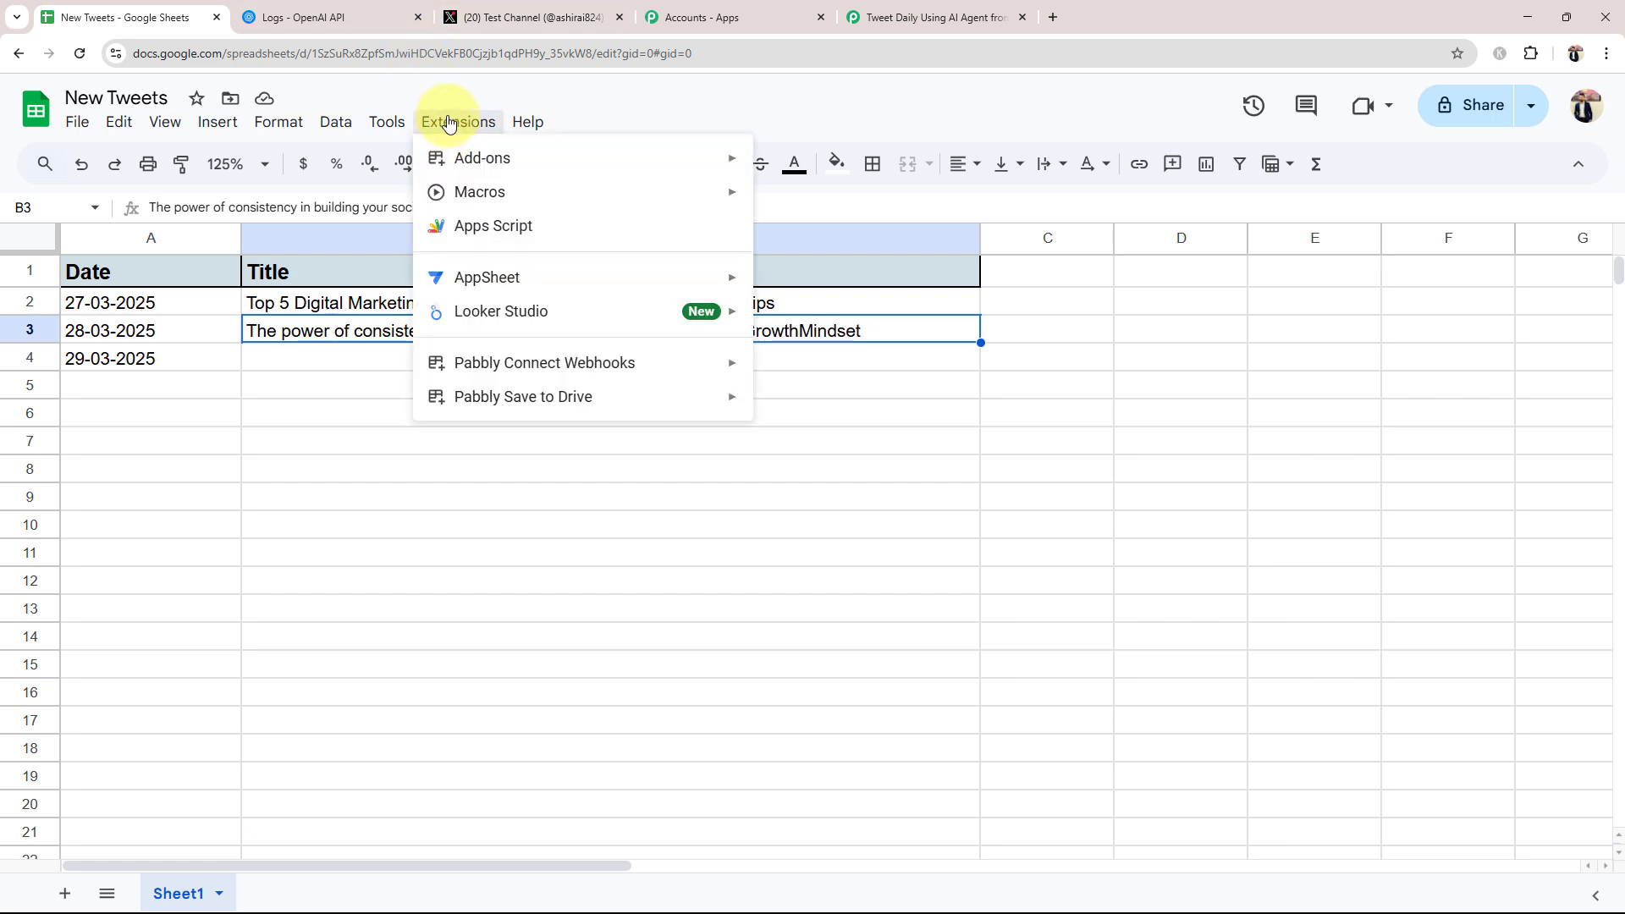
pyautogui.moveTo(457, 169)
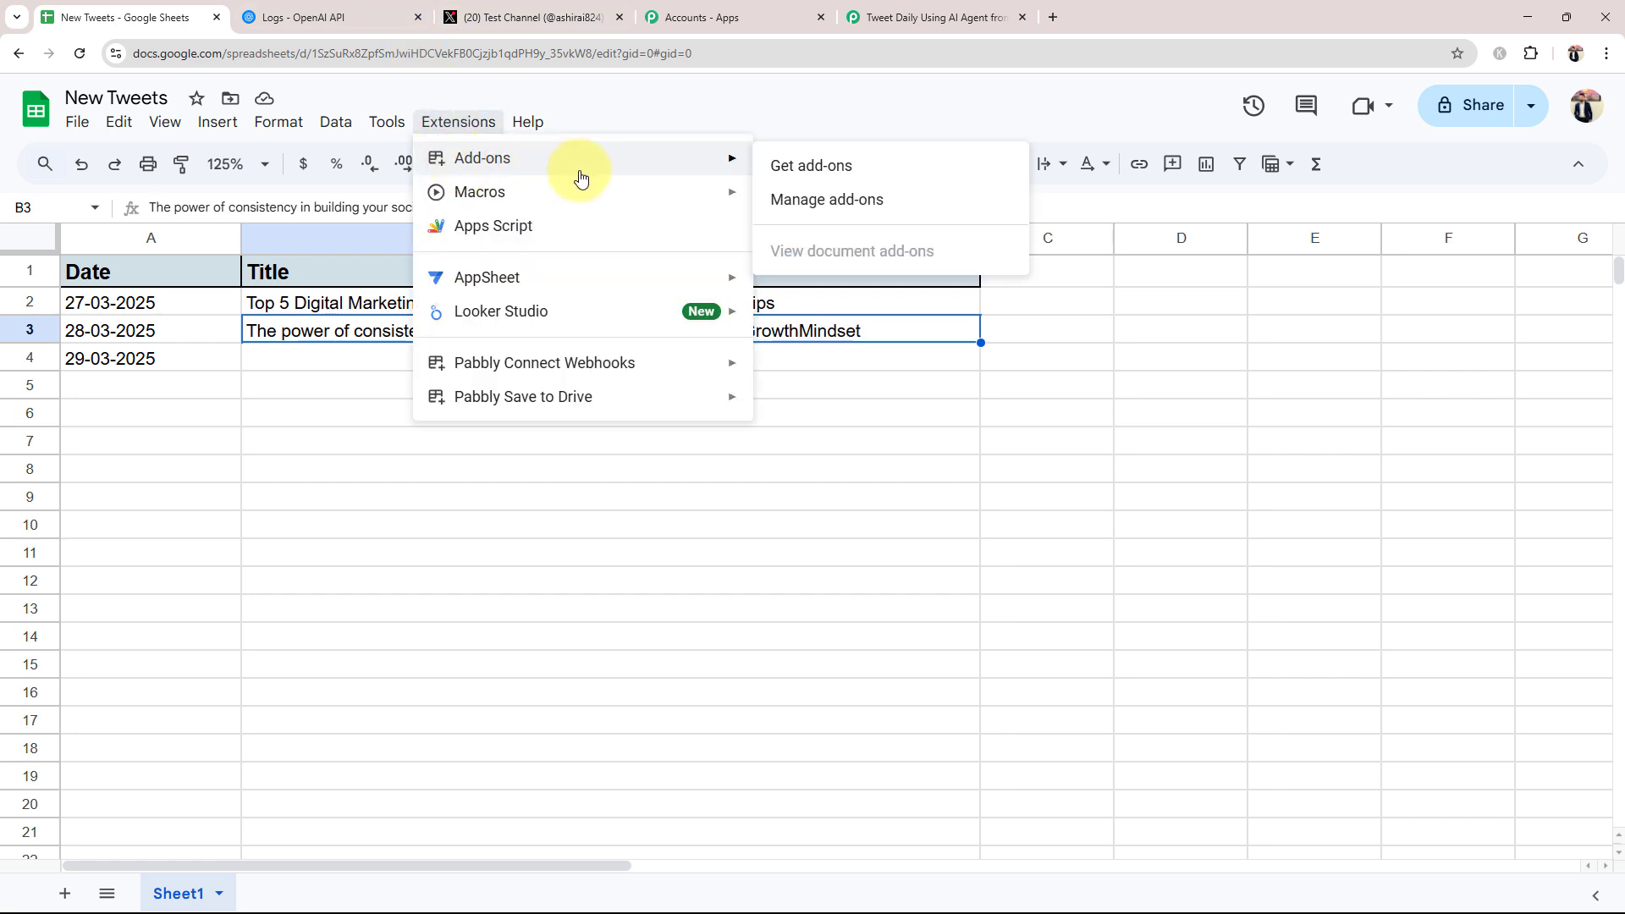
pyautogui.click(825, 171)
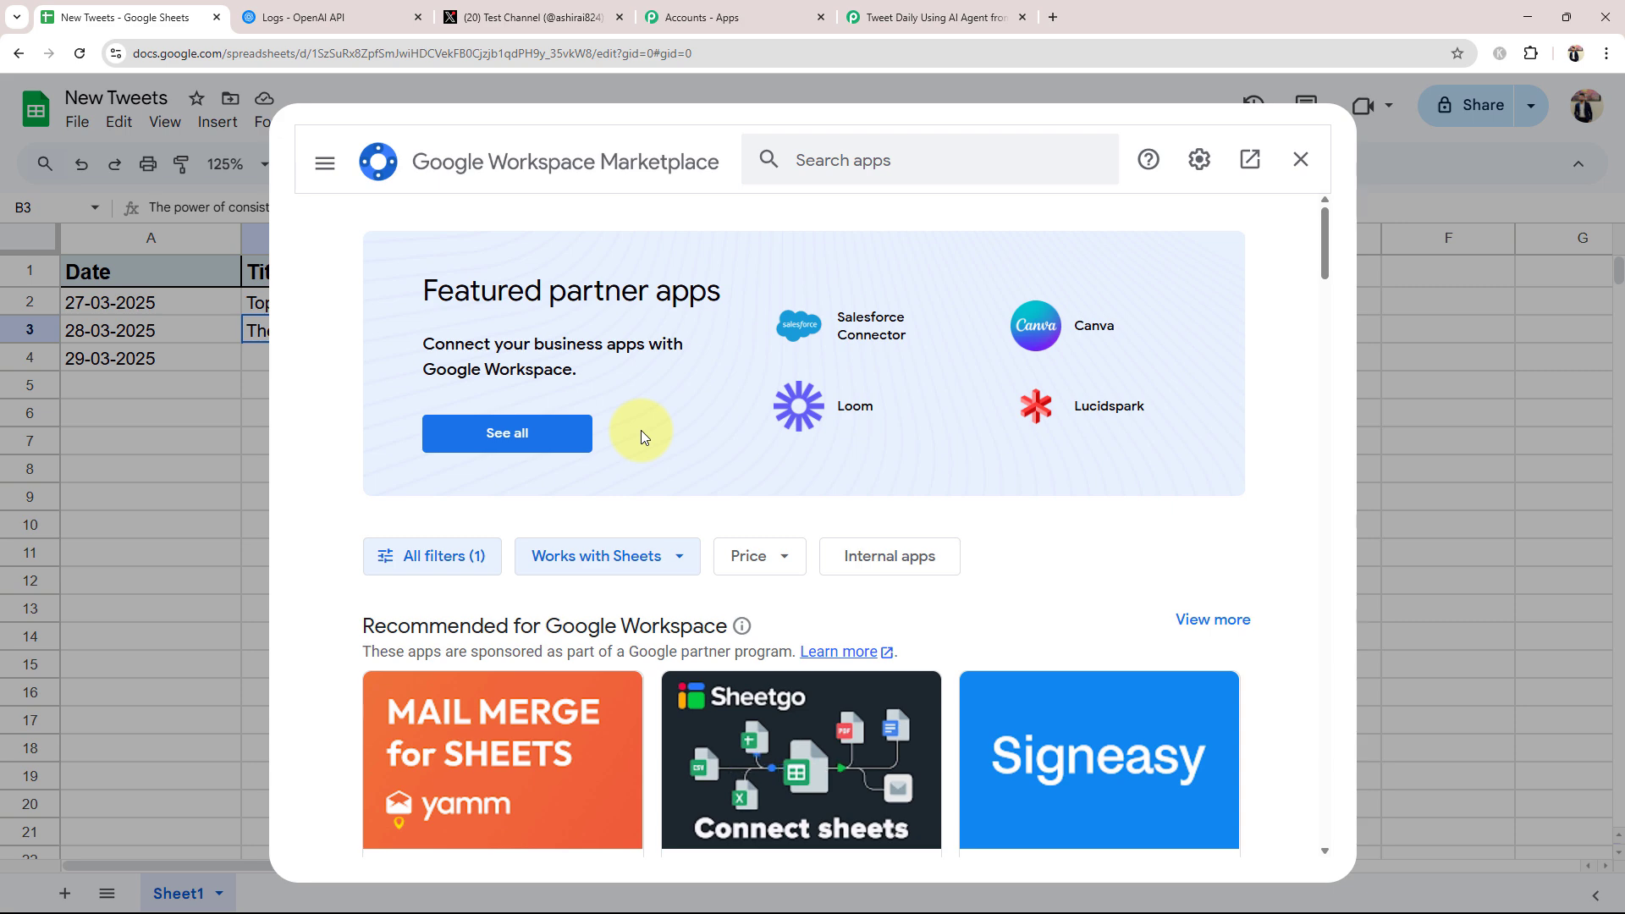
# - Search the Google Workspace Marketplace for the Pabbly Connect Webhooks add-on, check whether it is installed, and close the marketplace
pyautogui.click(805, 165)
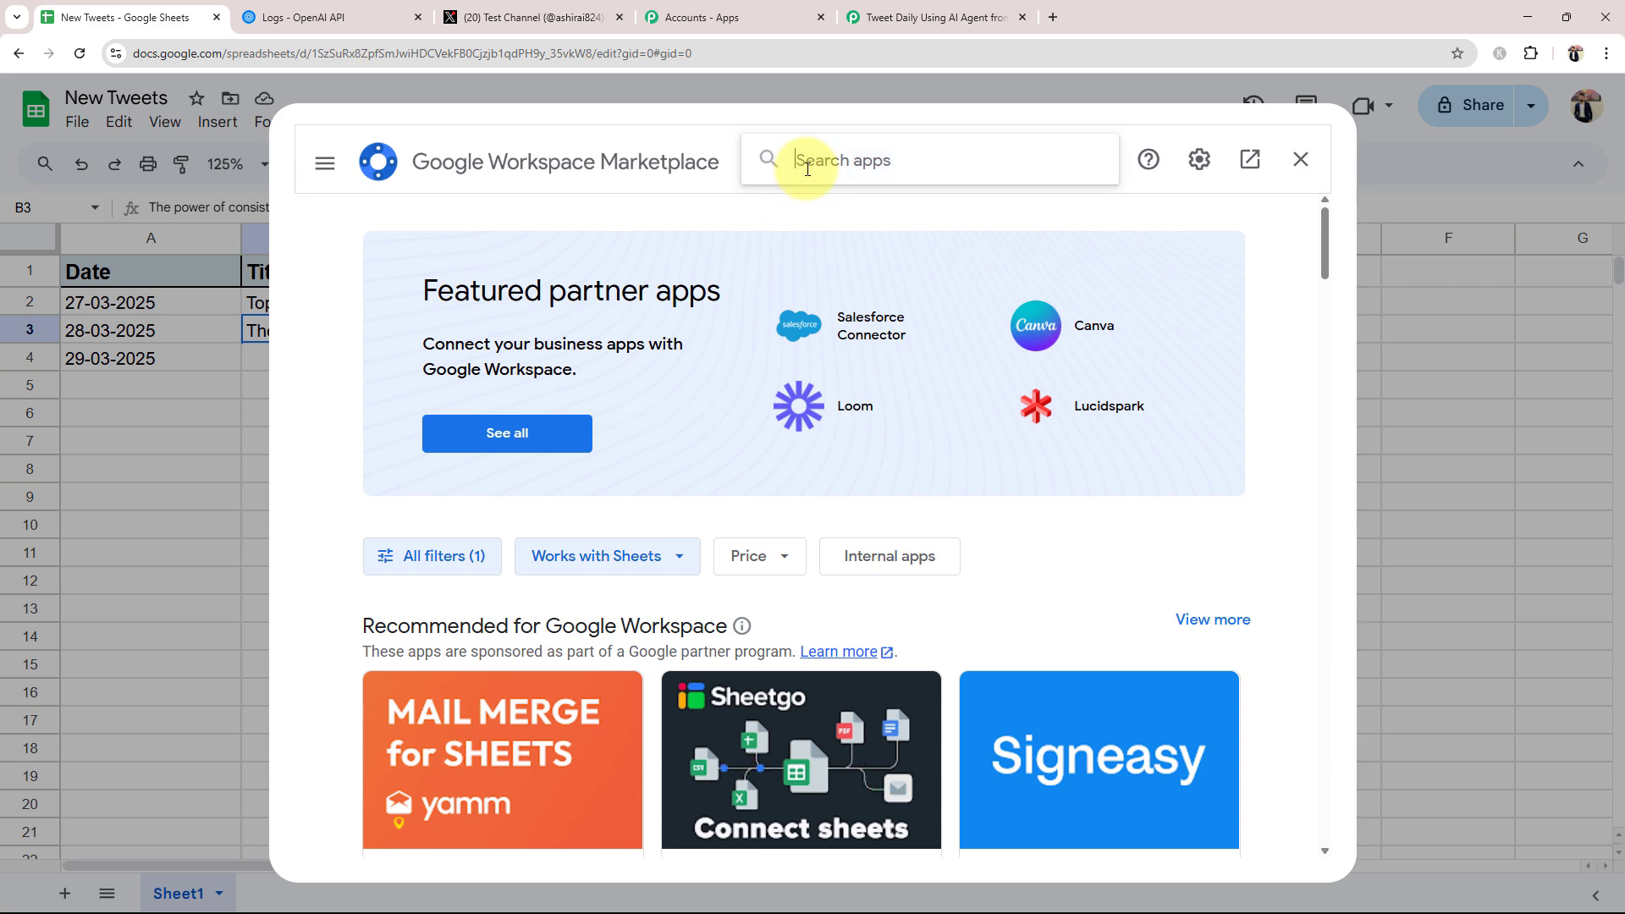
pyautogui.write('Pabbly')
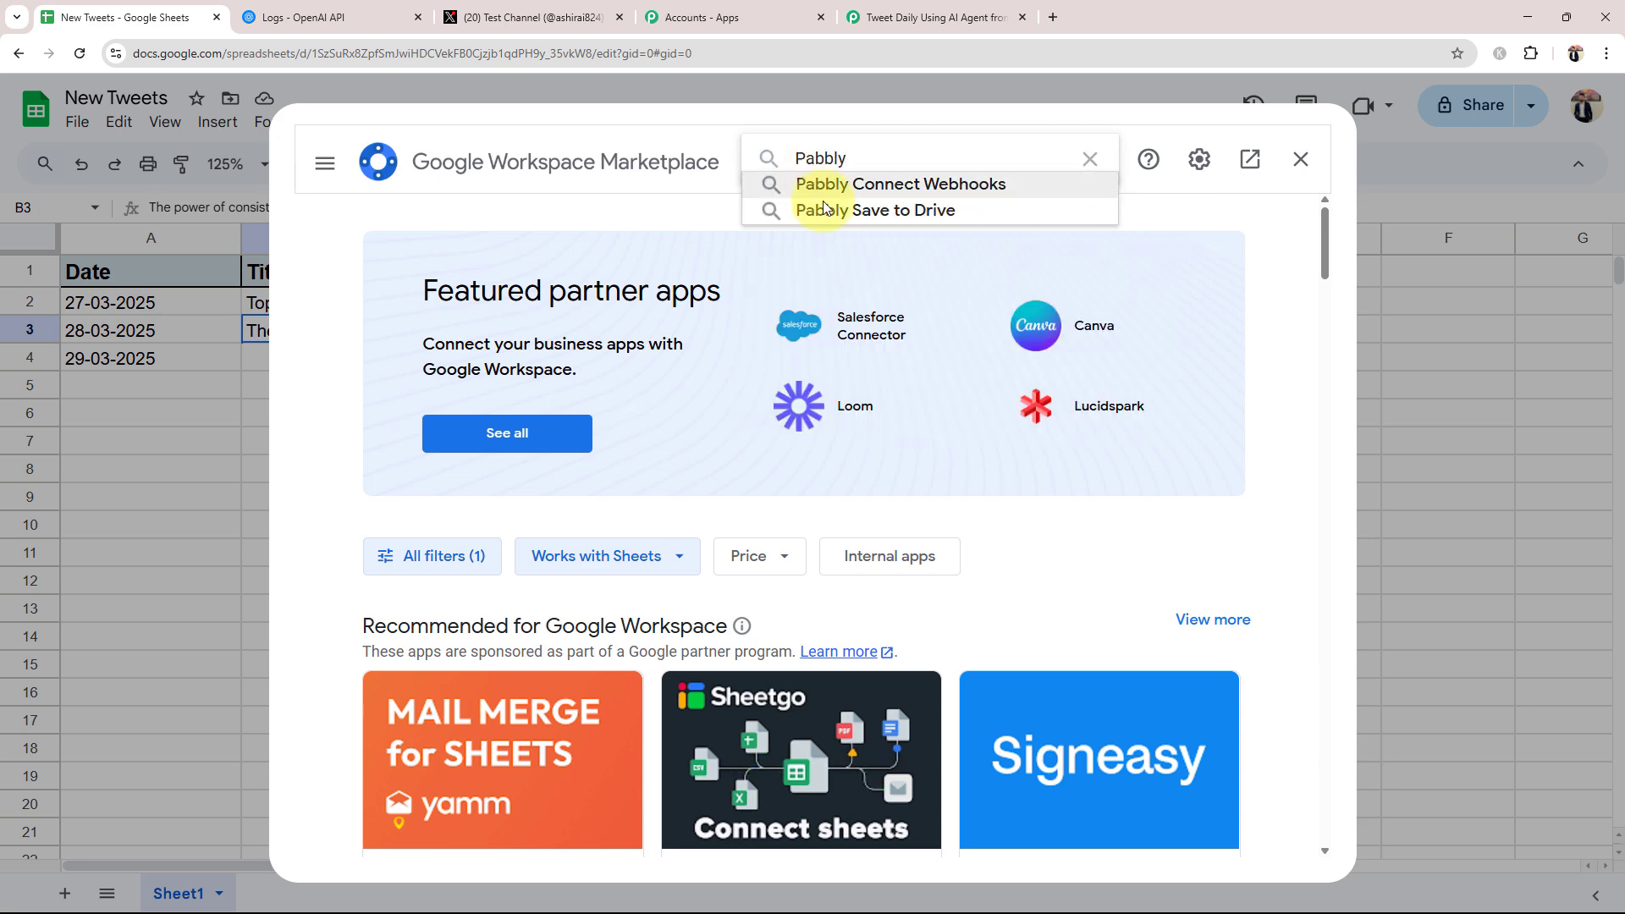
pyautogui.click(826, 185)
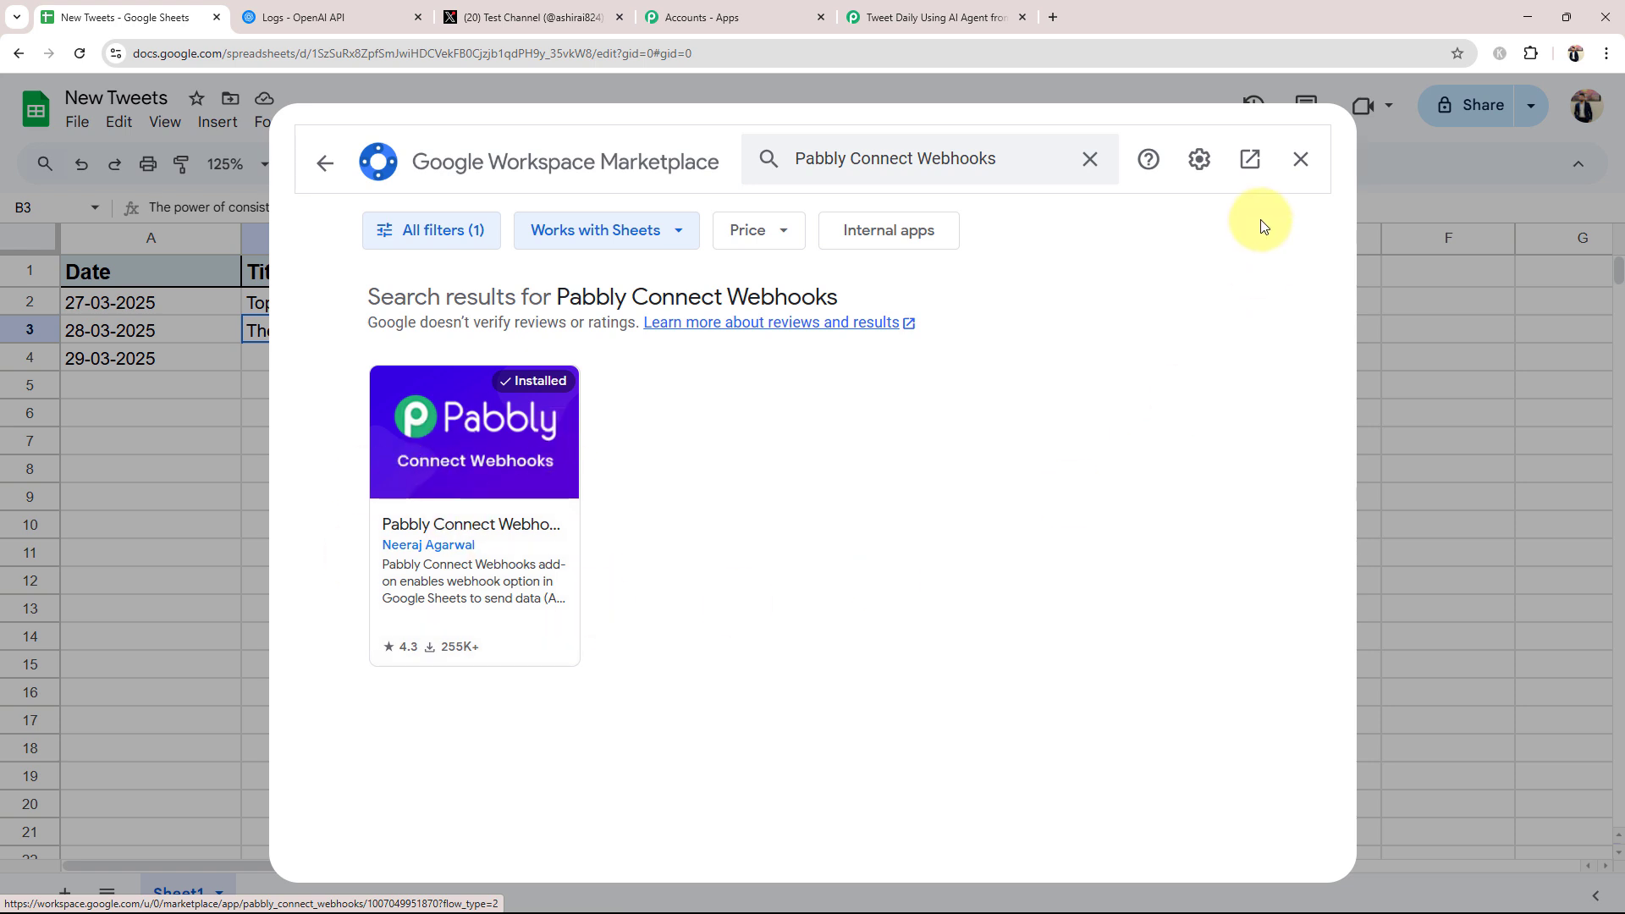
pyautogui.click(1298, 169)
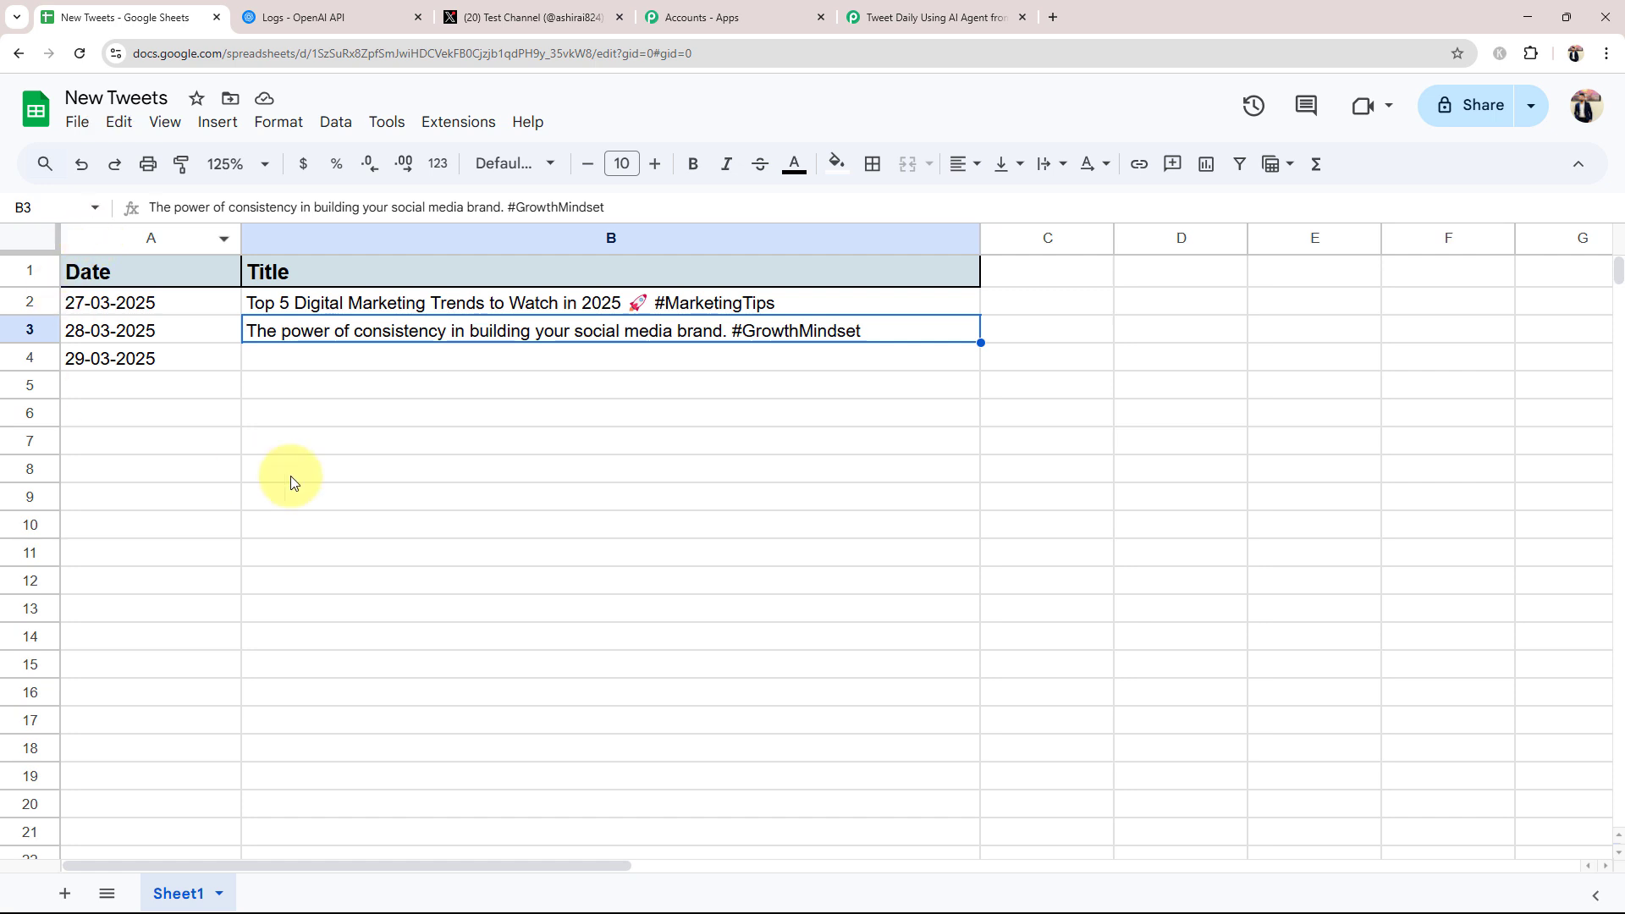
# - In the Pabbly Connect Webhooks initial setup for Sheet1, enter the webhook URL copied from the workflow and set the trigger column to B
pyautogui.click(470, 127)
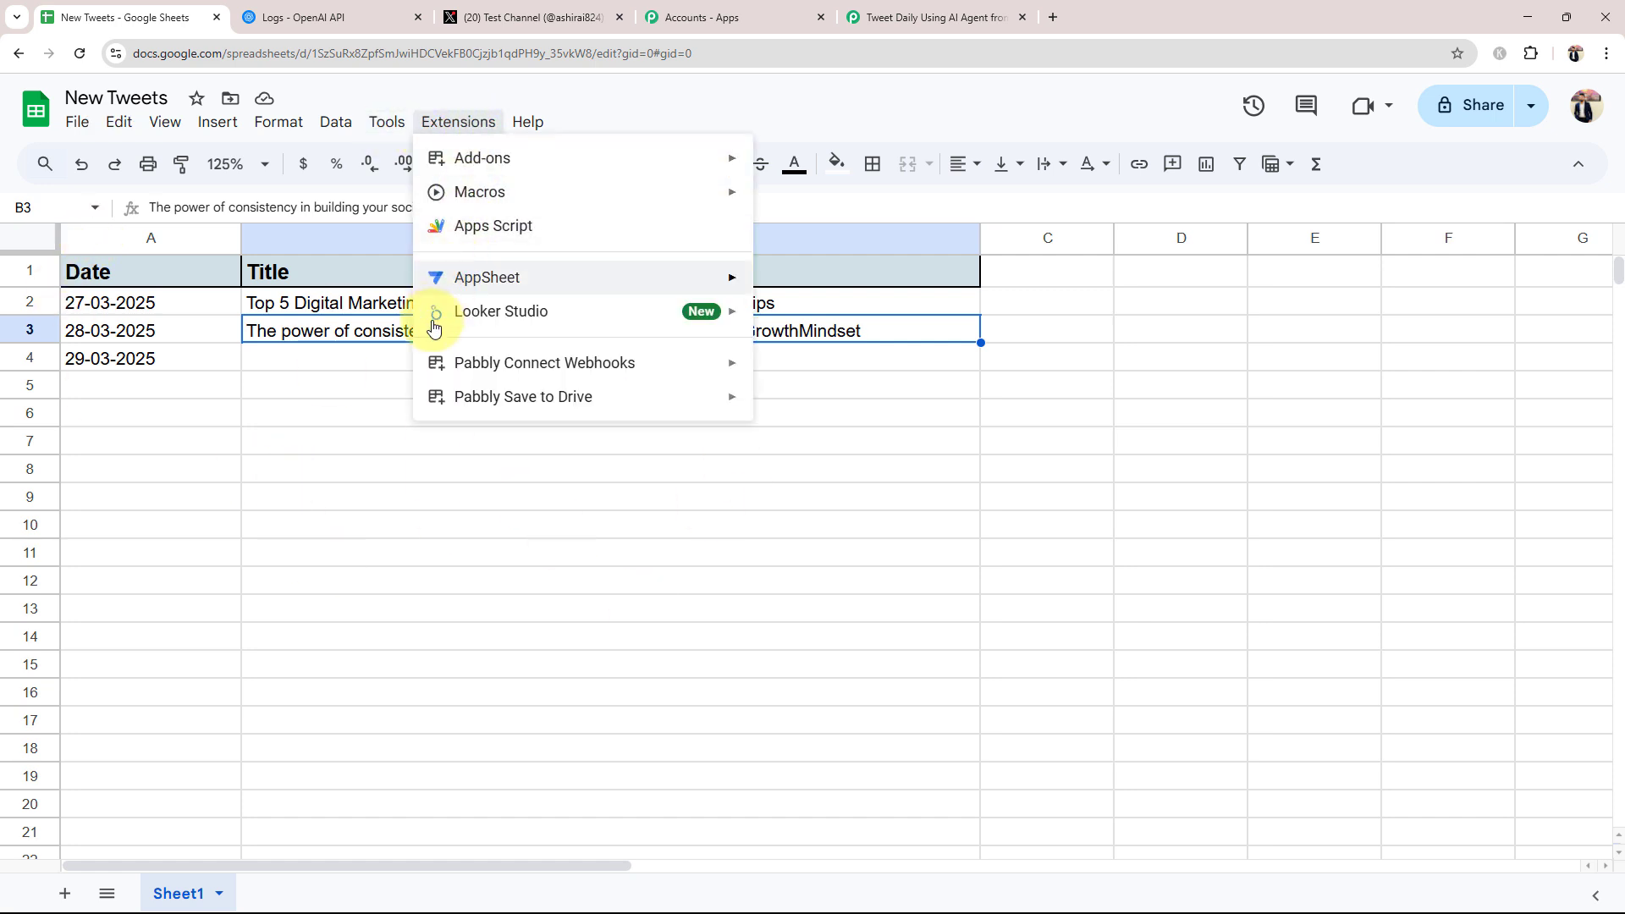
pyautogui.moveTo(433, 362)
pyautogui.click(825, 372)
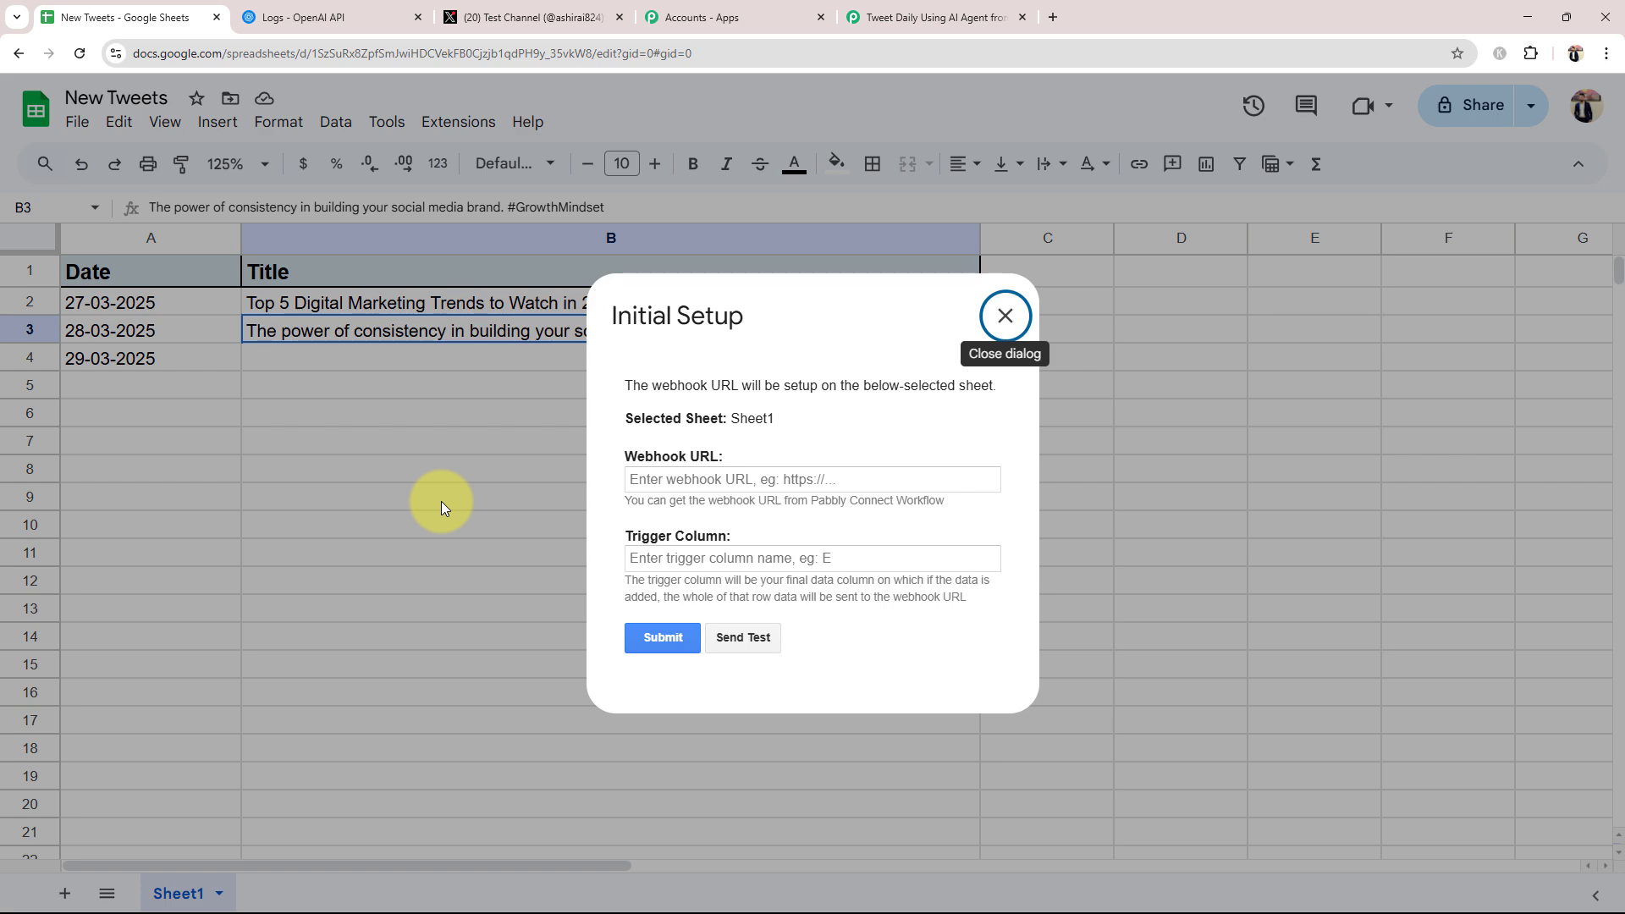
pyautogui.click(932, 16)
pyautogui.click(1281, 404)
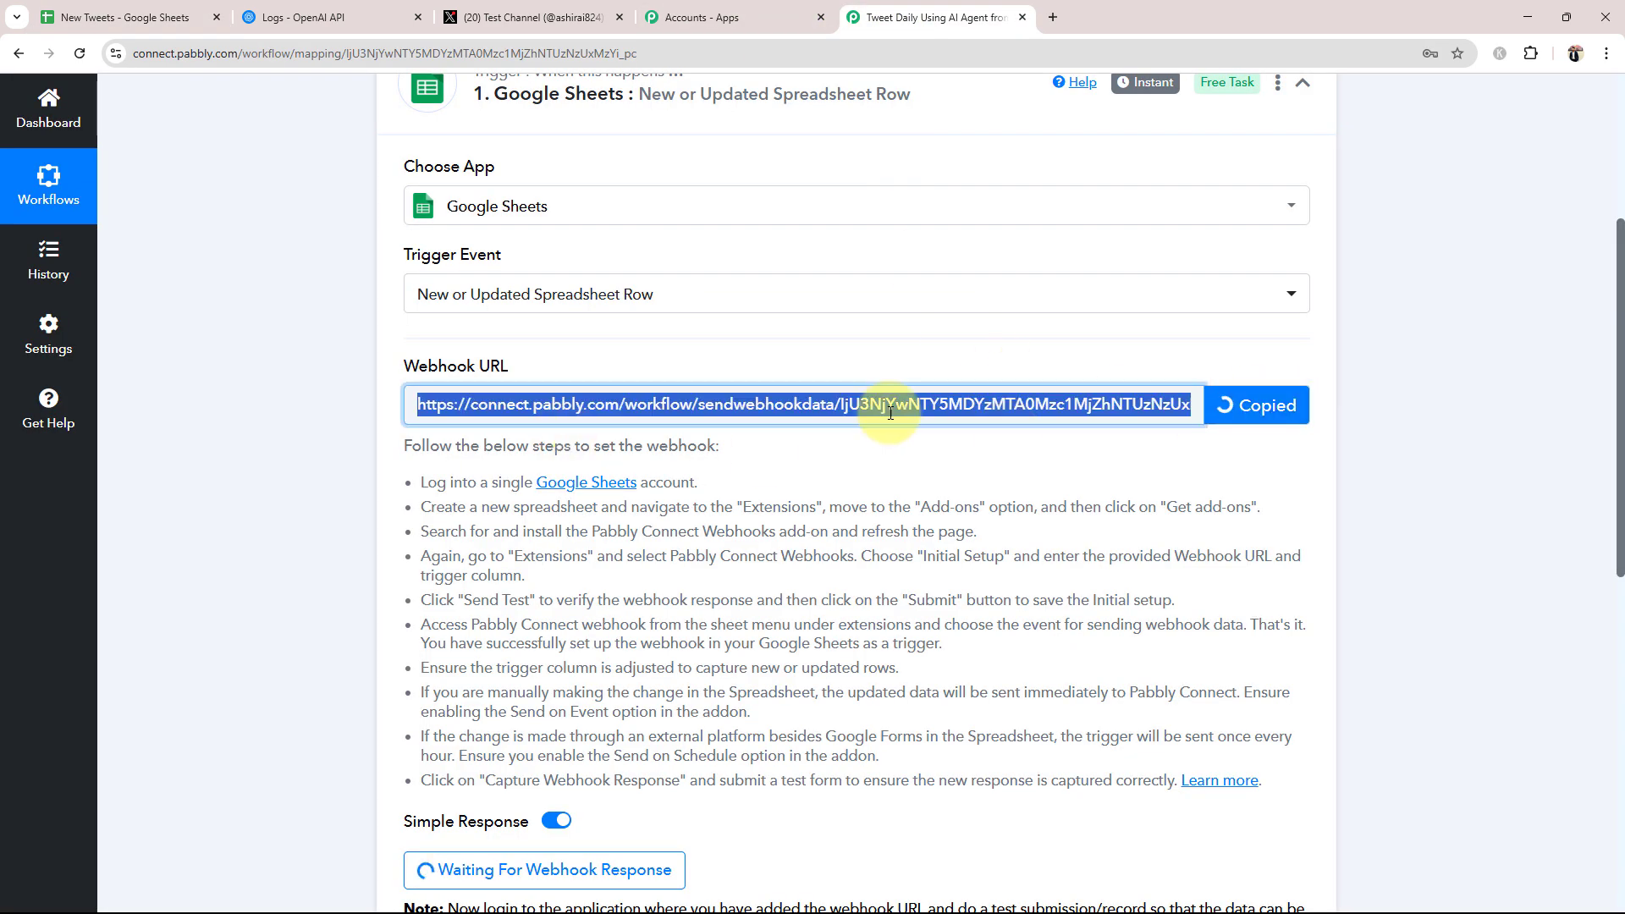
pyautogui.click(135, 17)
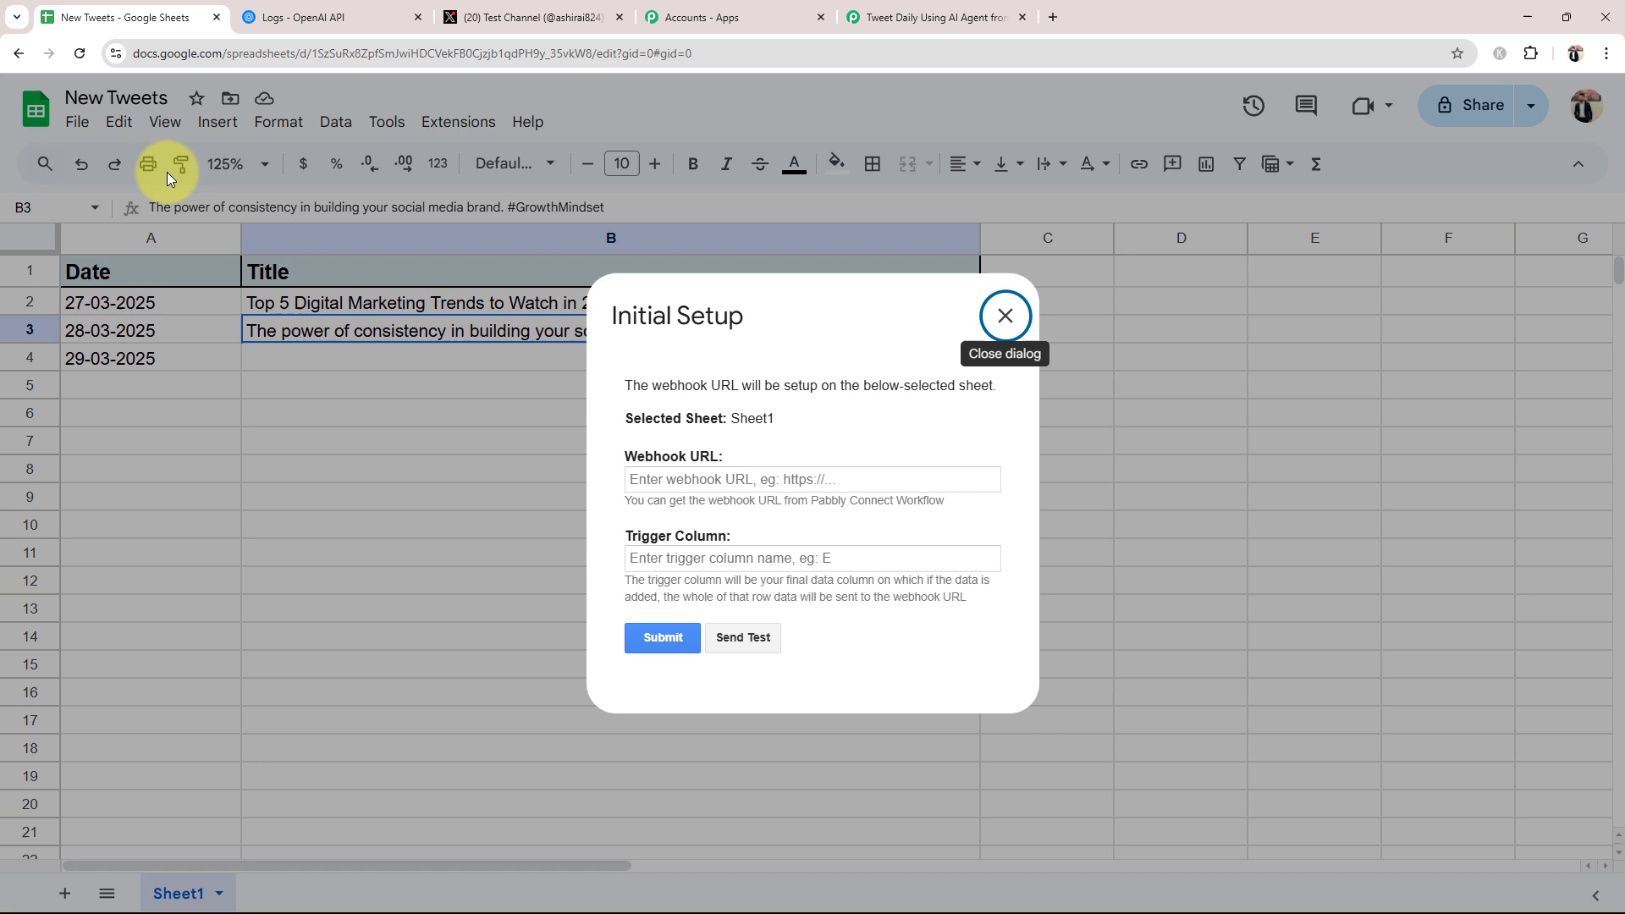
pyautogui.click(677, 483)
pyautogui.hotkey('ctrl', 'v')
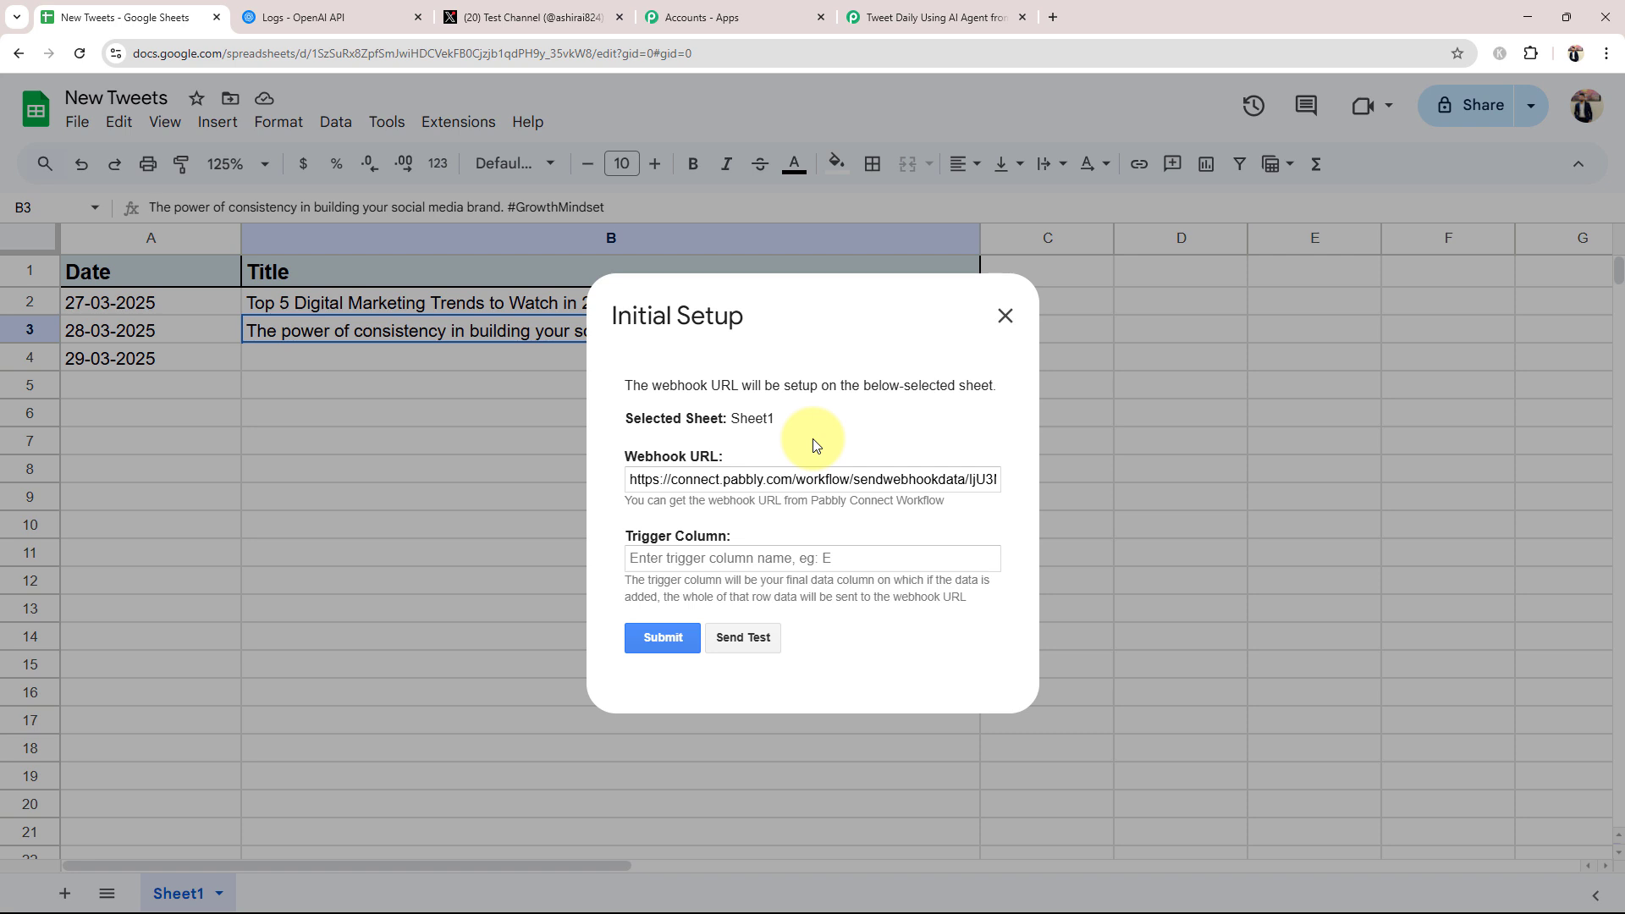
pyautogui.click(711, 566)
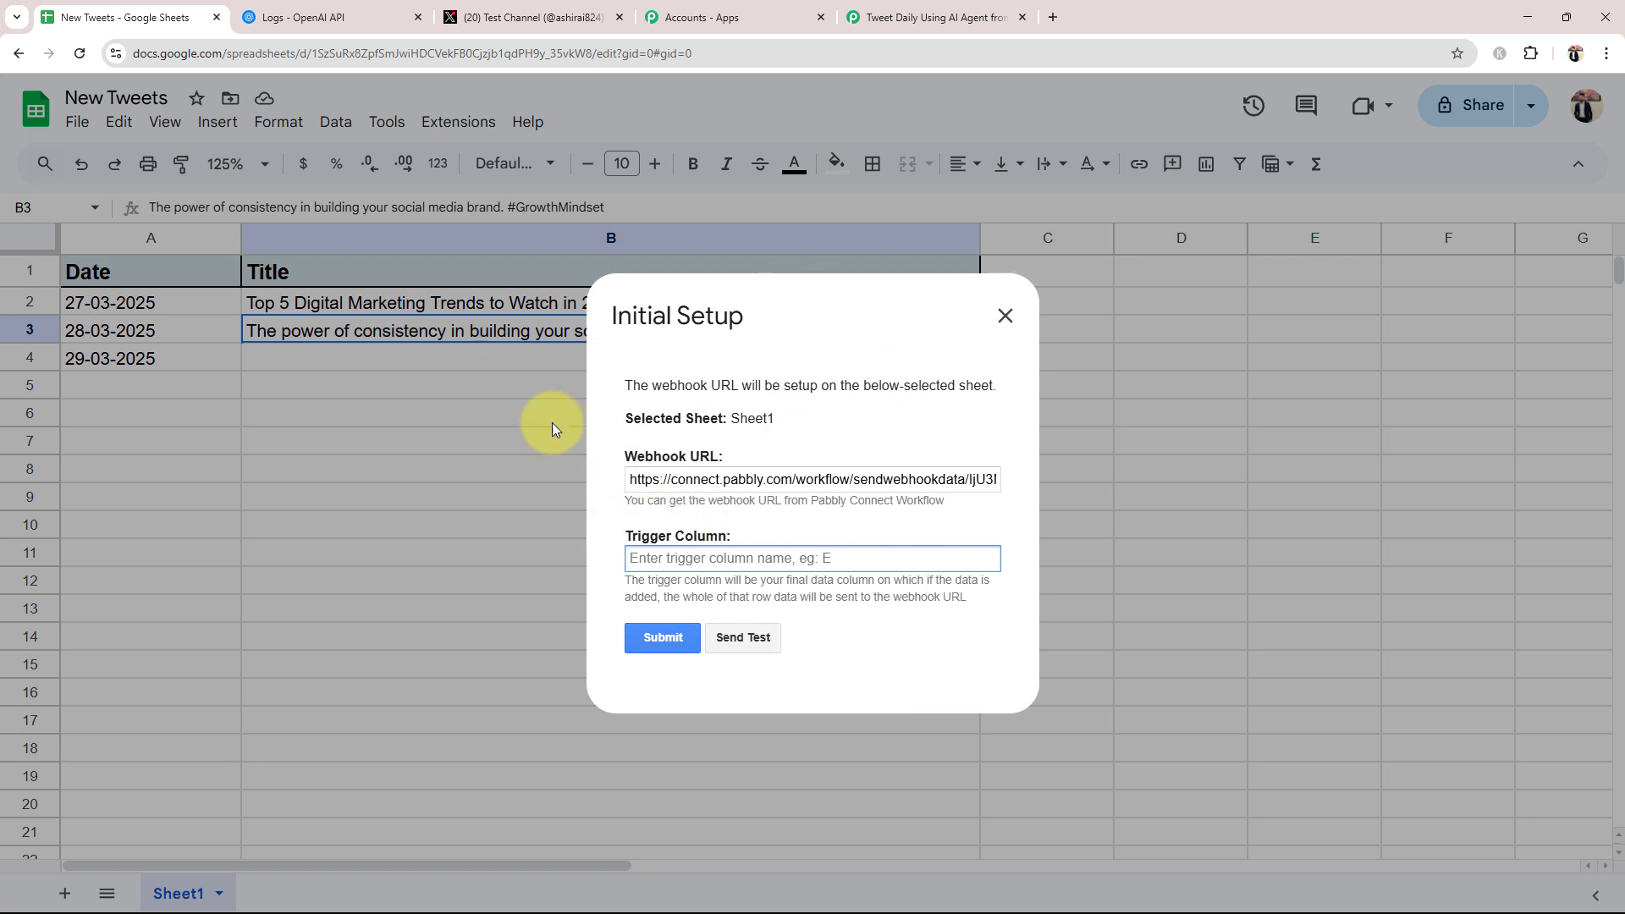
pyautogui.write('B')
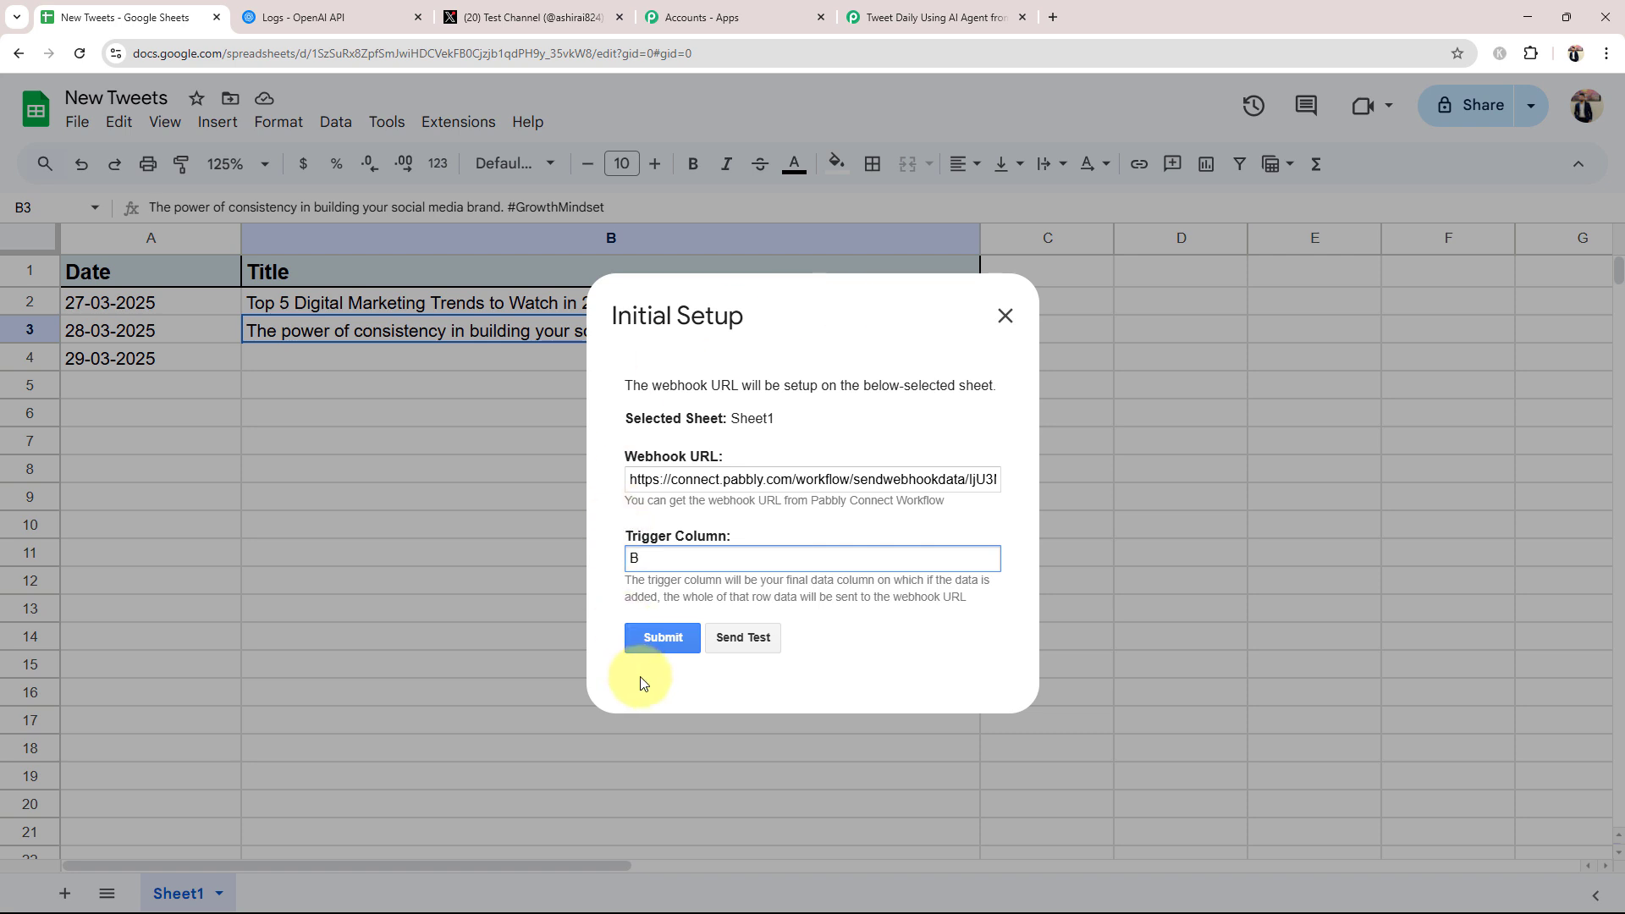
# - Send test data from the webhook initial setup, then submit the setup and close it
pyautogui.click(744, 643)
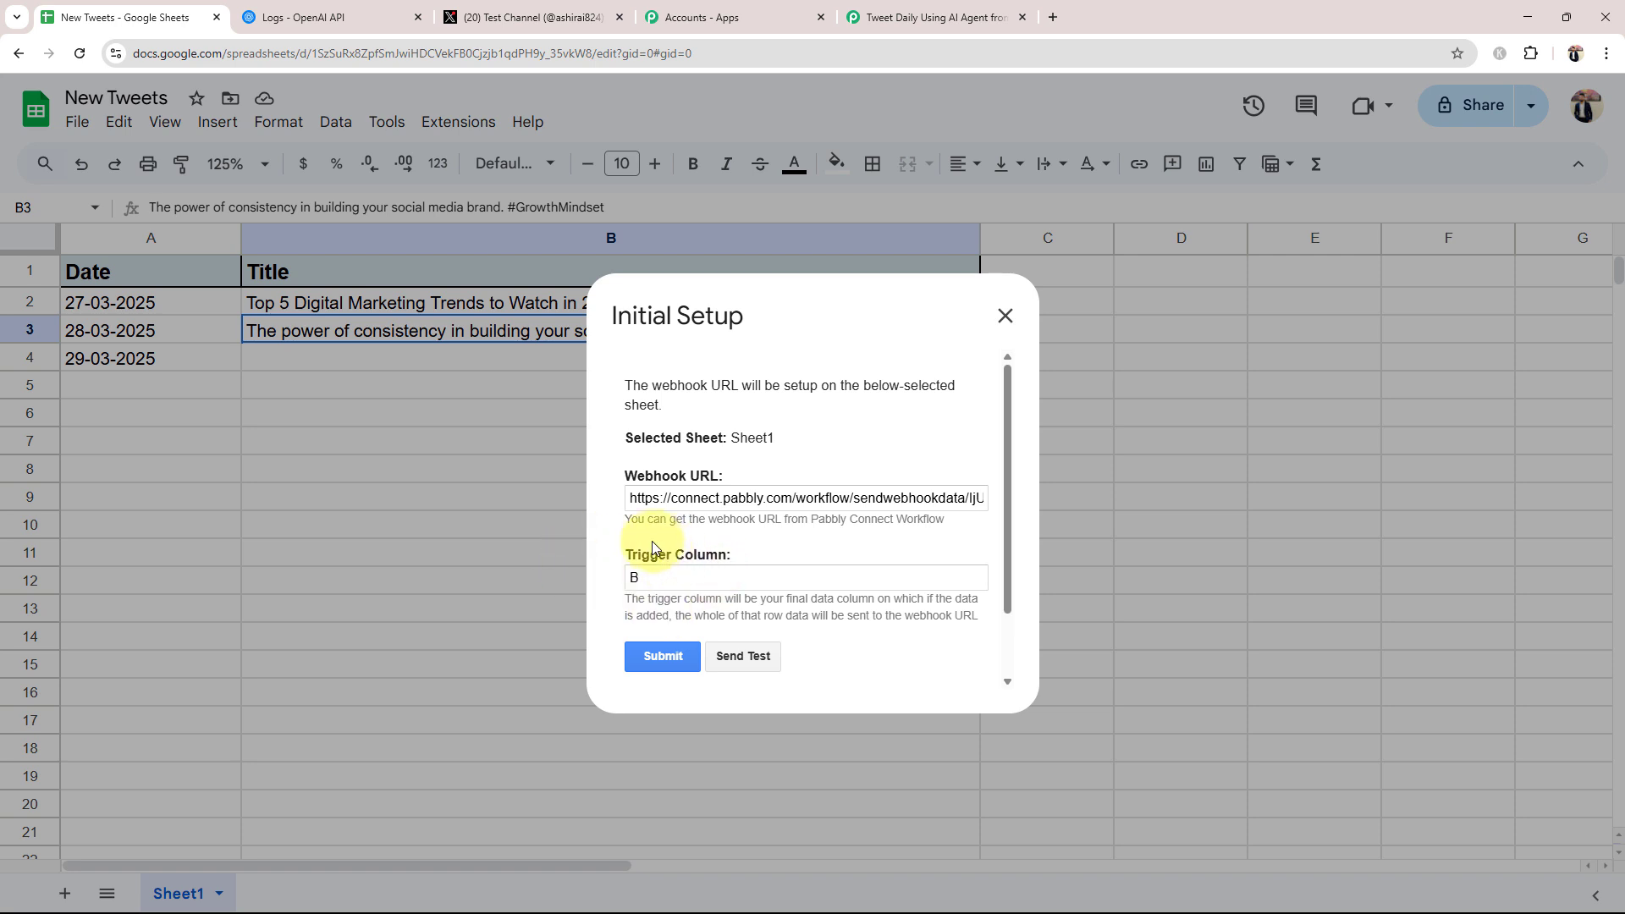
pyautogui.moveTo(629, 497); pyautogui.dragTo(895, 498)
pyautogui.click(880, 461)
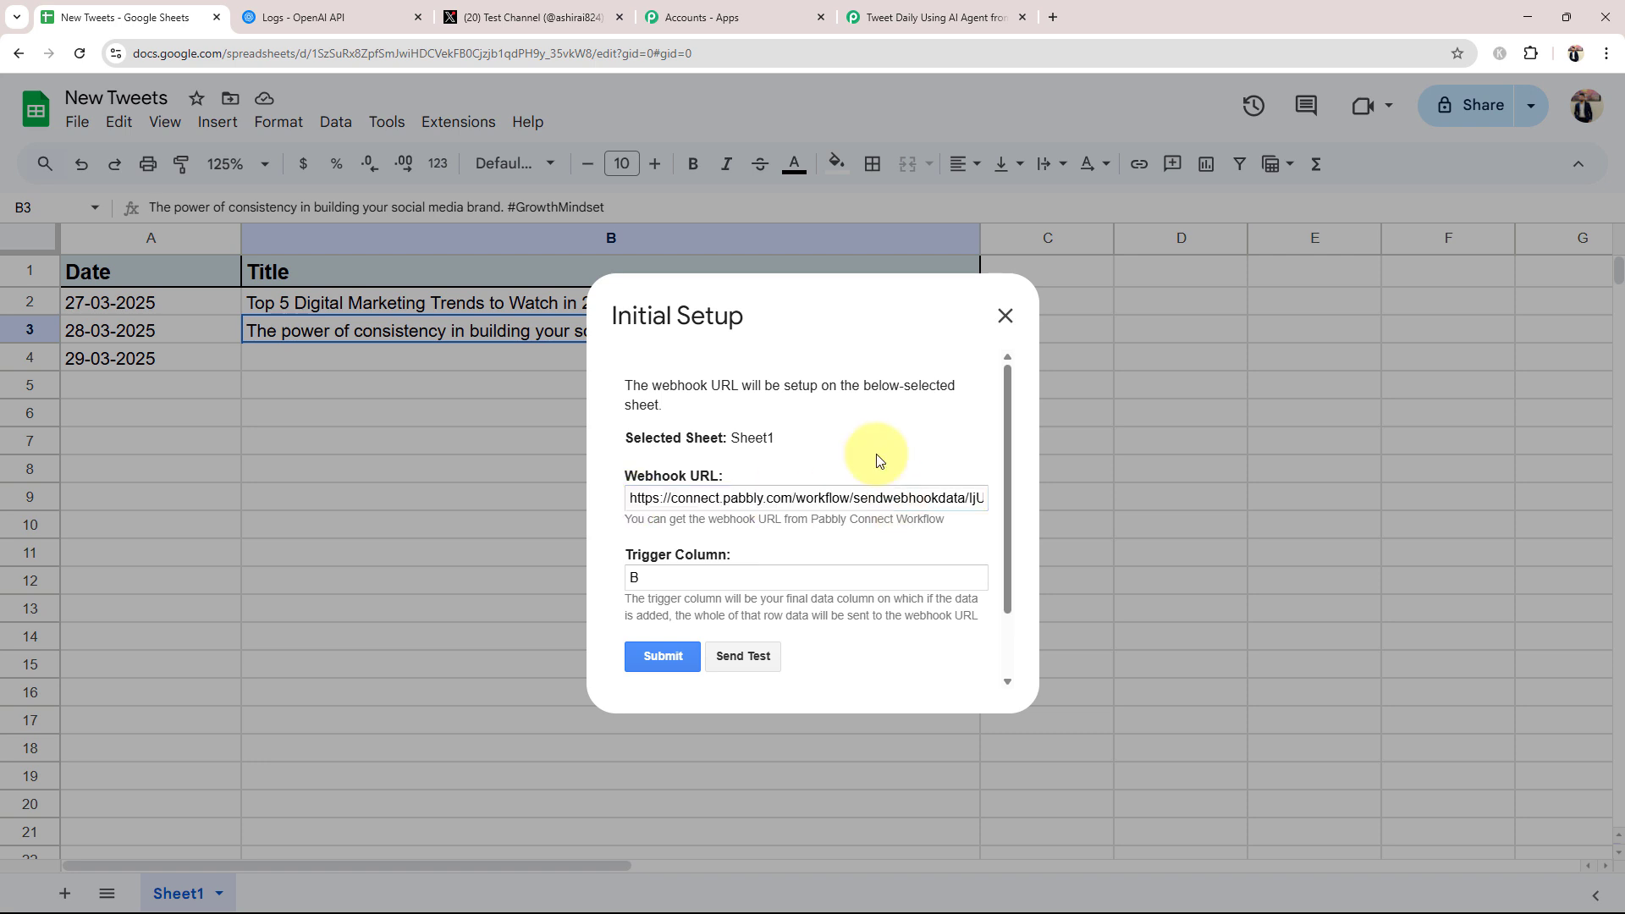
pyautogui.scroll(-1, 901, 476)
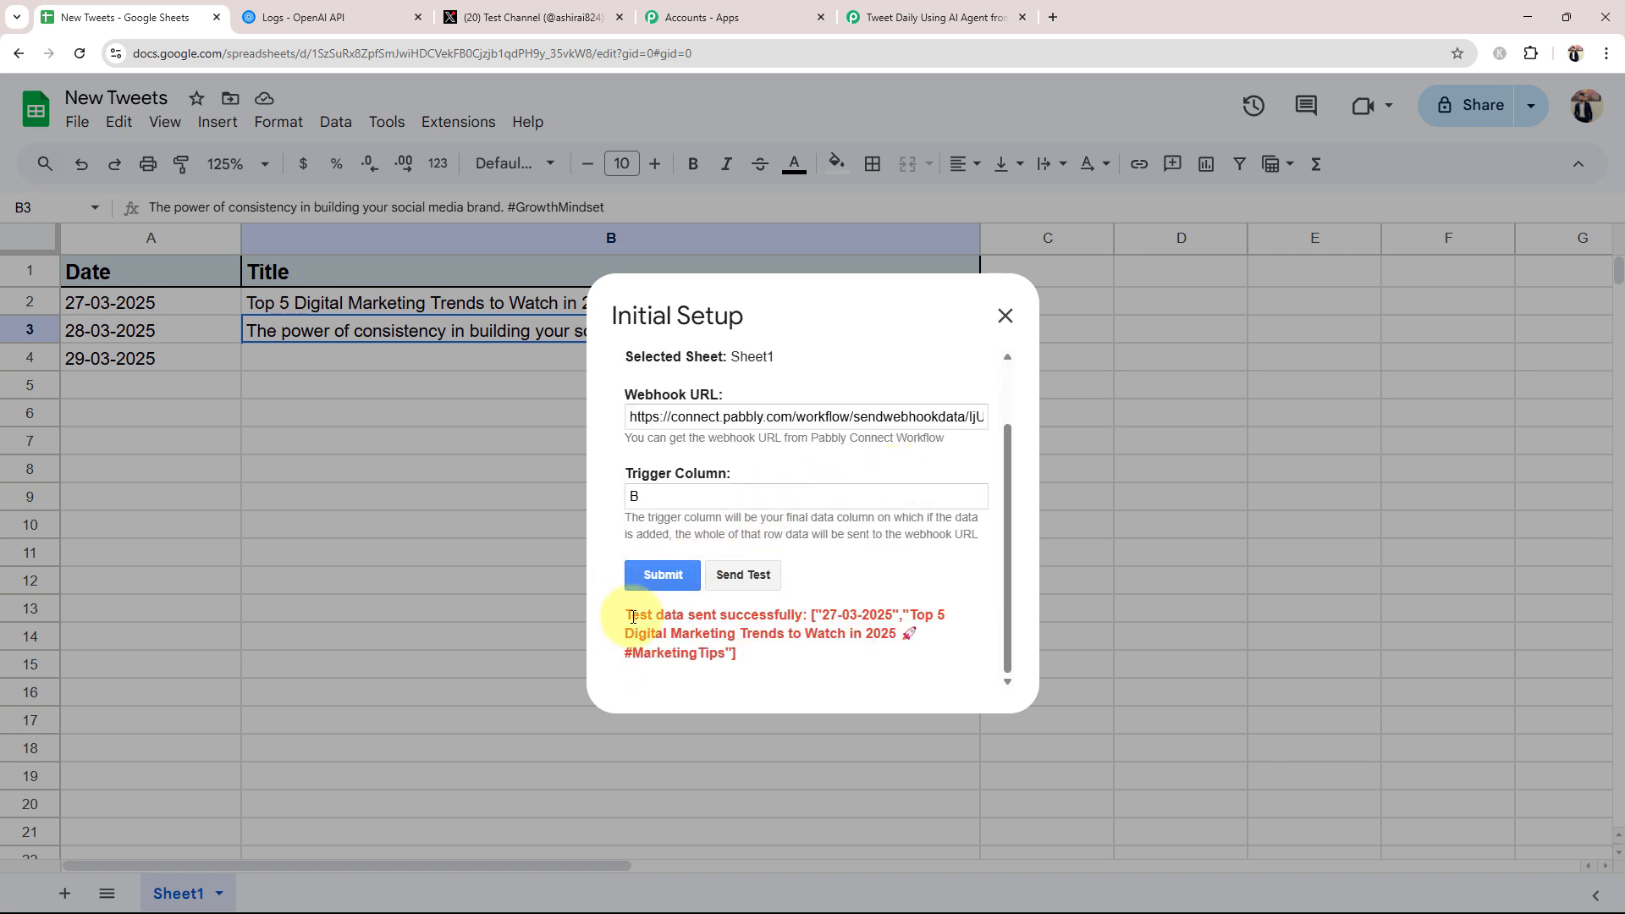
pyautogui.moveTo(634, 616); pyautogui.dragTo(874, 652)
pyautogui.click(898, 582)
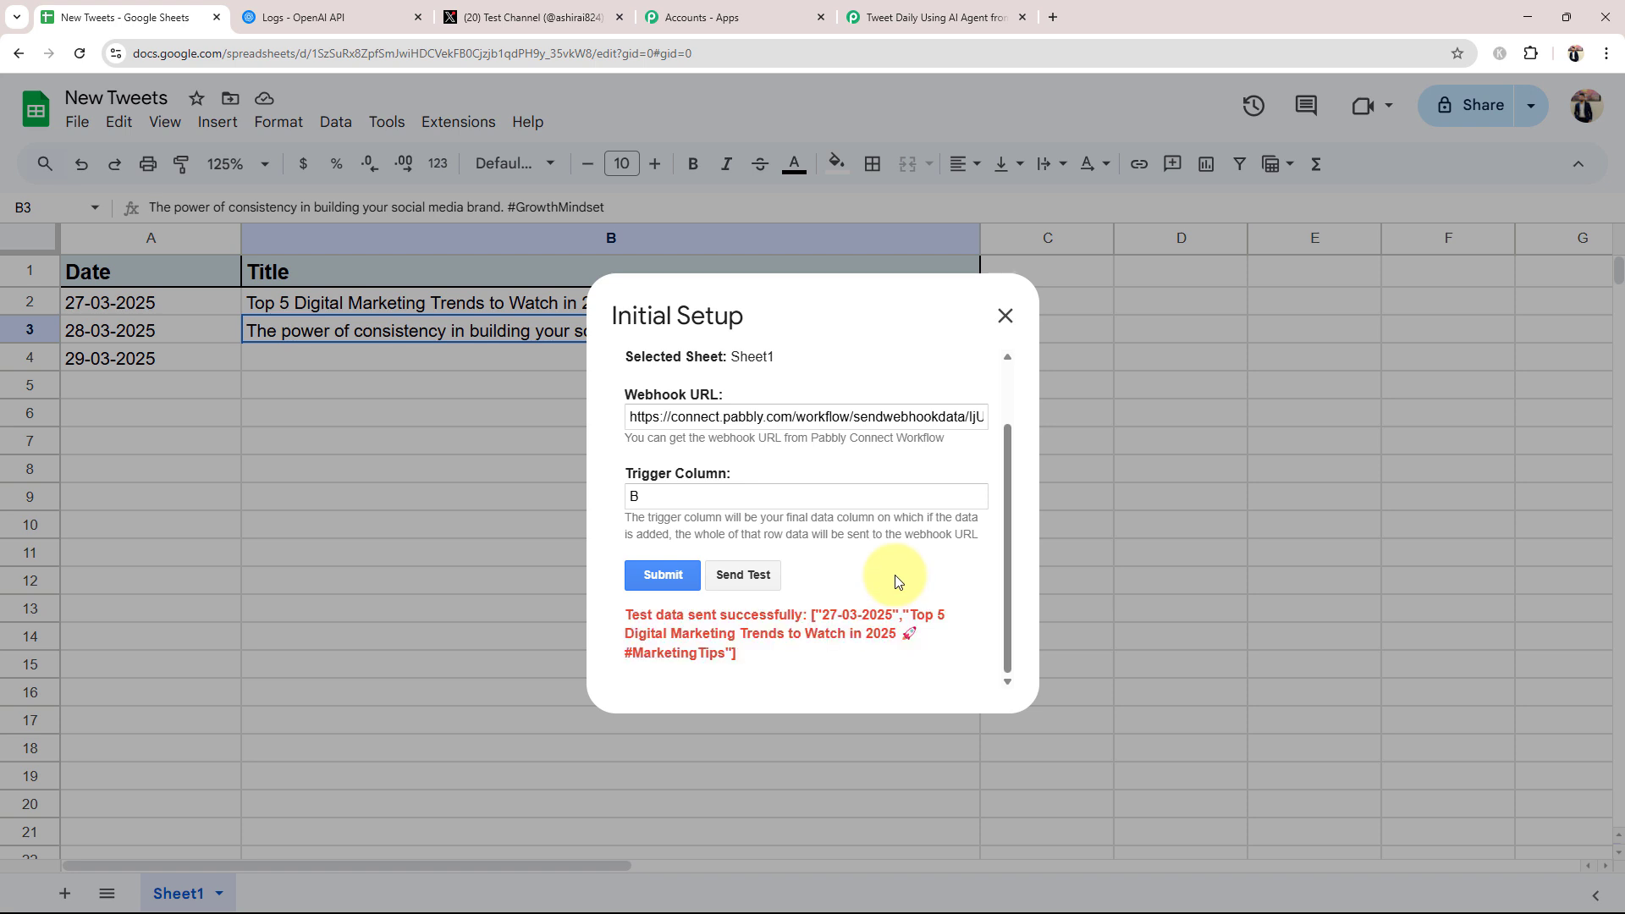
pyautogui.click(663, 575)
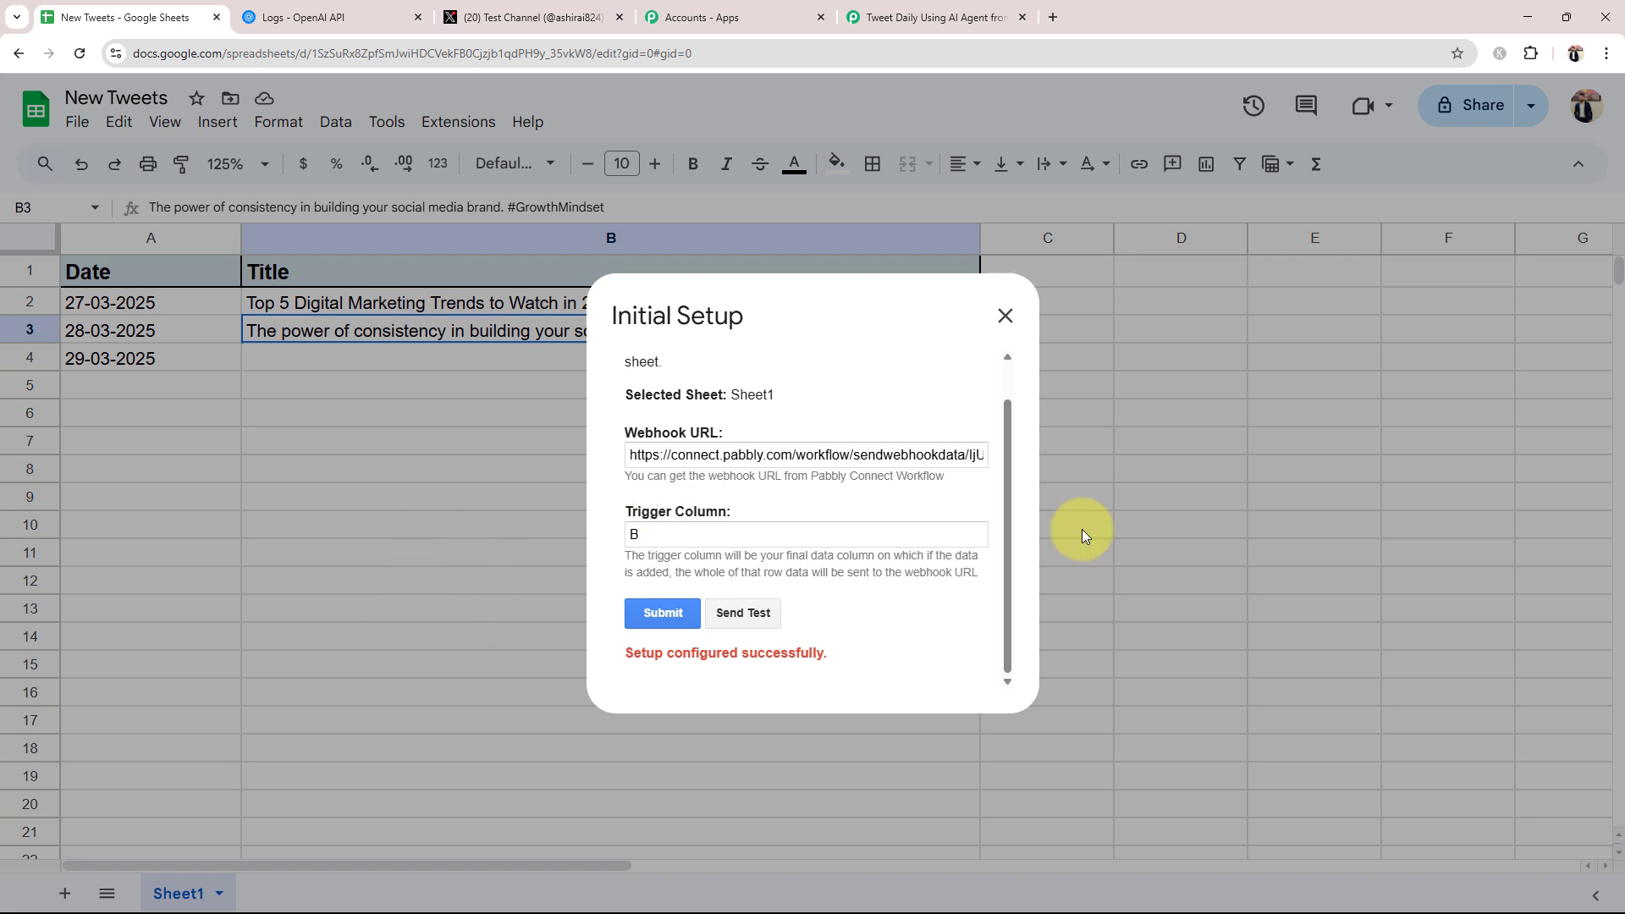
pyautogui.click(1004, 317)
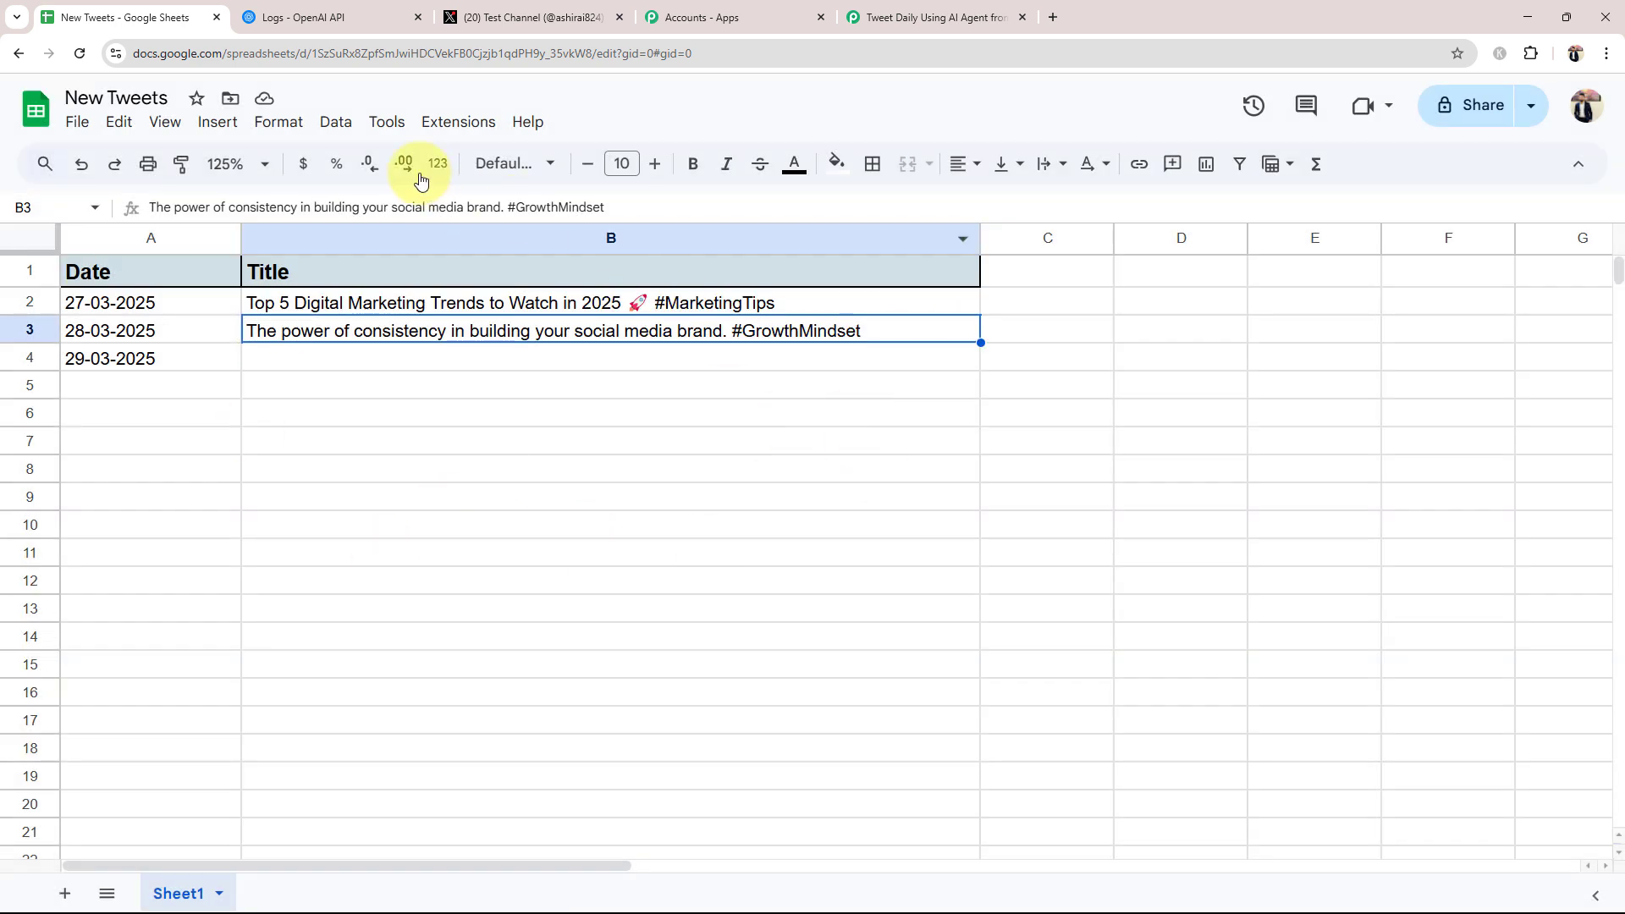
# - Enable Send On Event for Pabbly Connect Webhooks in the New Tweets spreadsheet and select cell B4
pyautogui.click(424, 121)
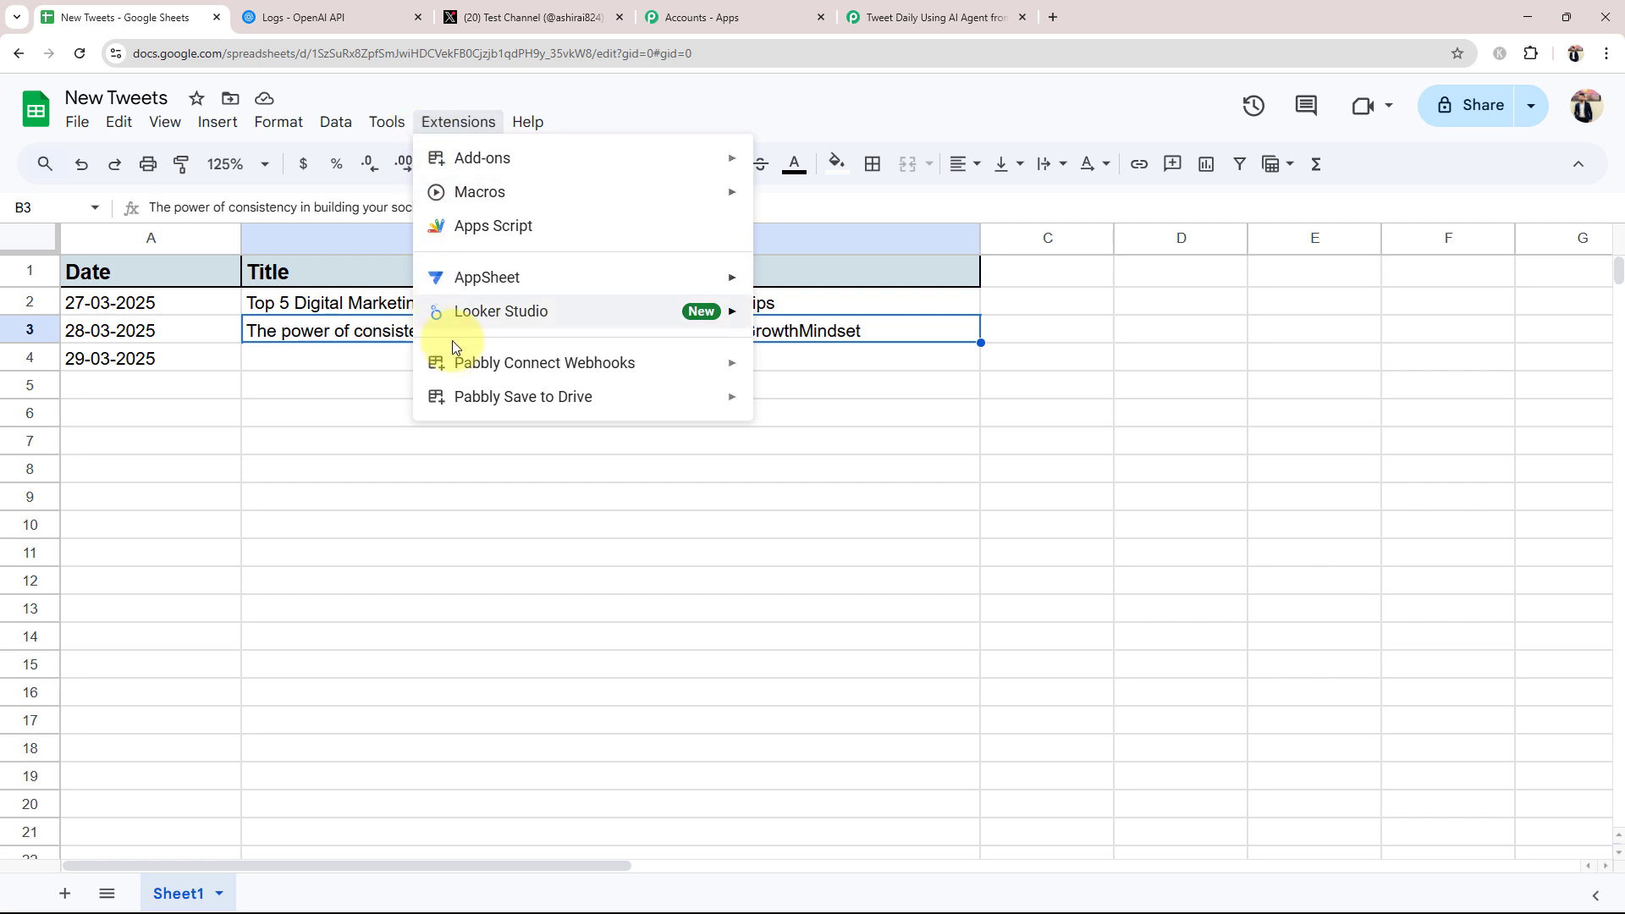
pyautogui.moveTo(471, 362)
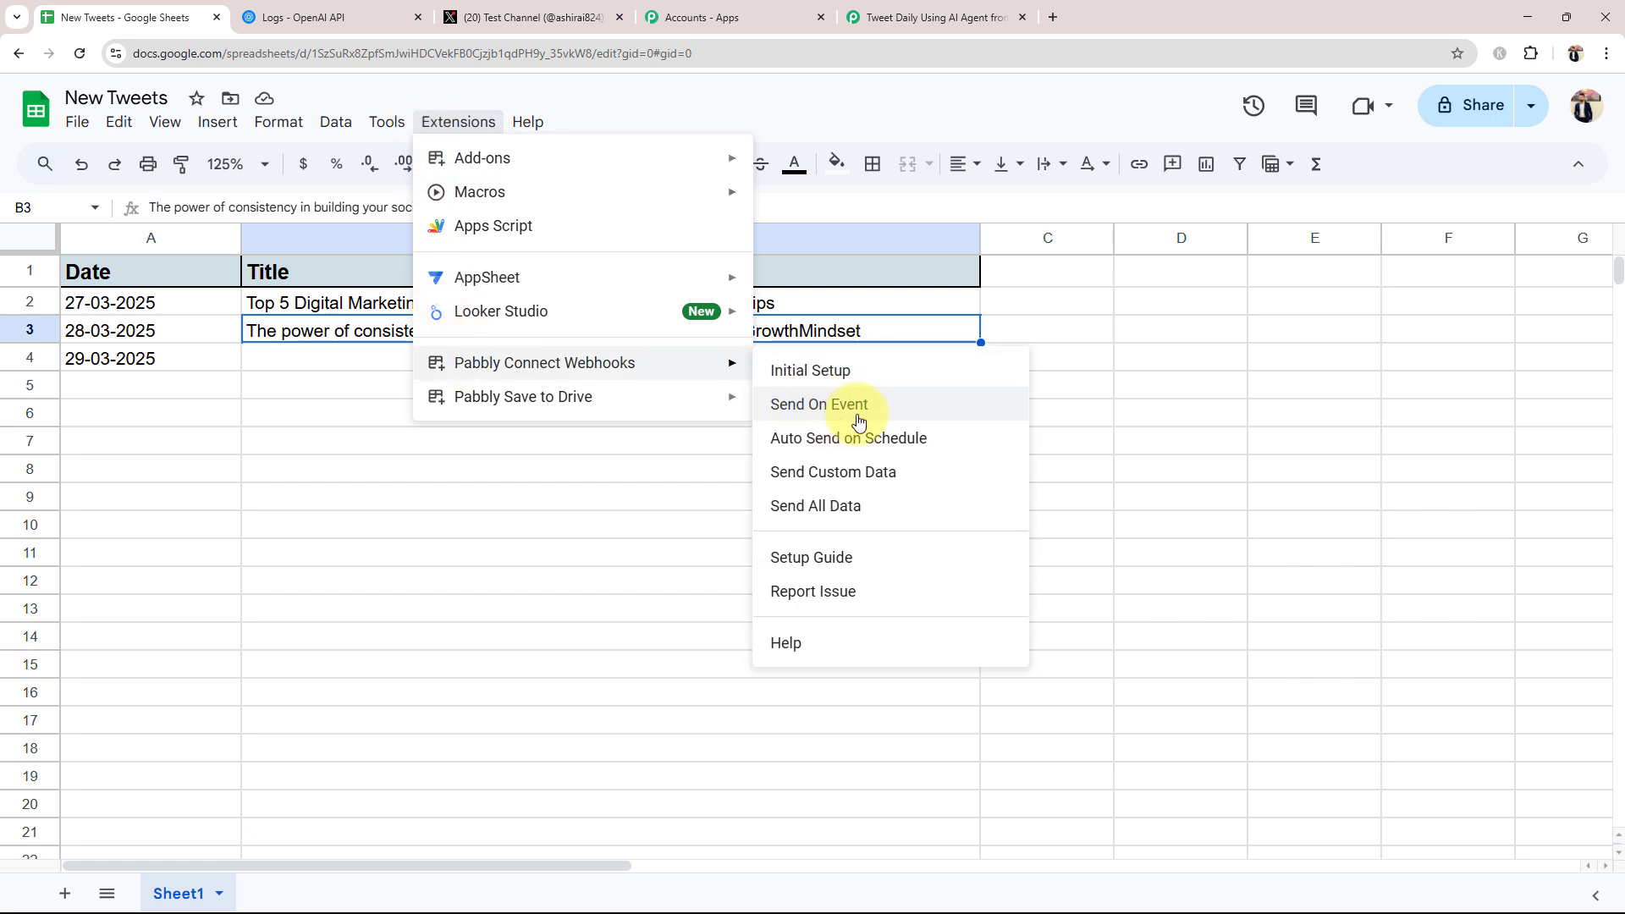
pyautogui.click(825, 408)
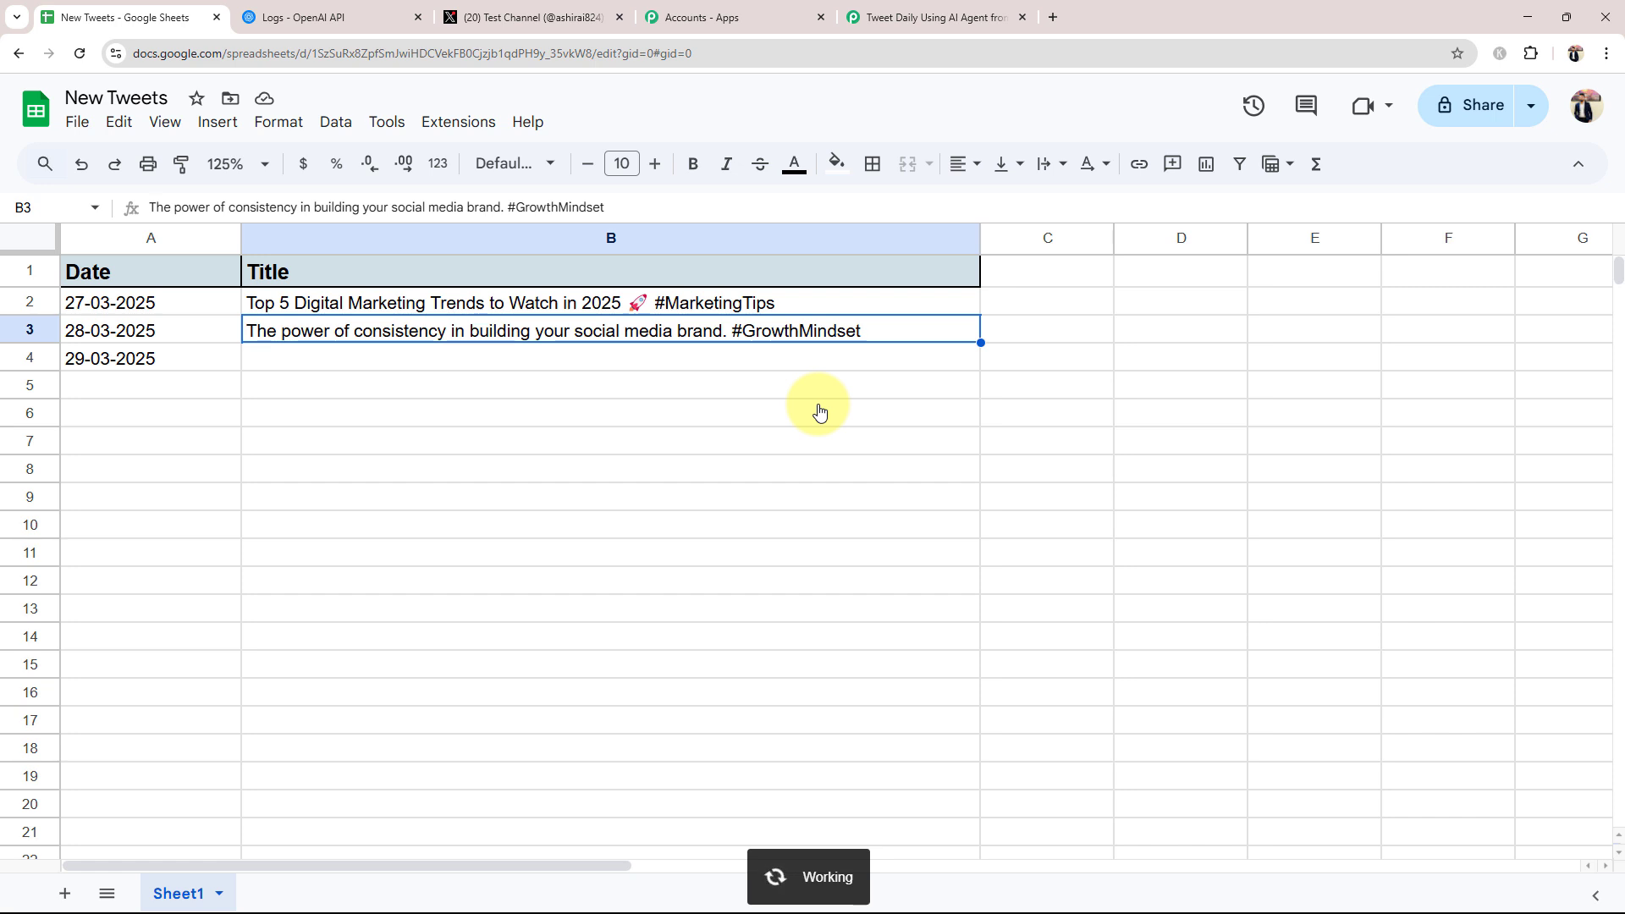
pyautogui.click(439, 360)
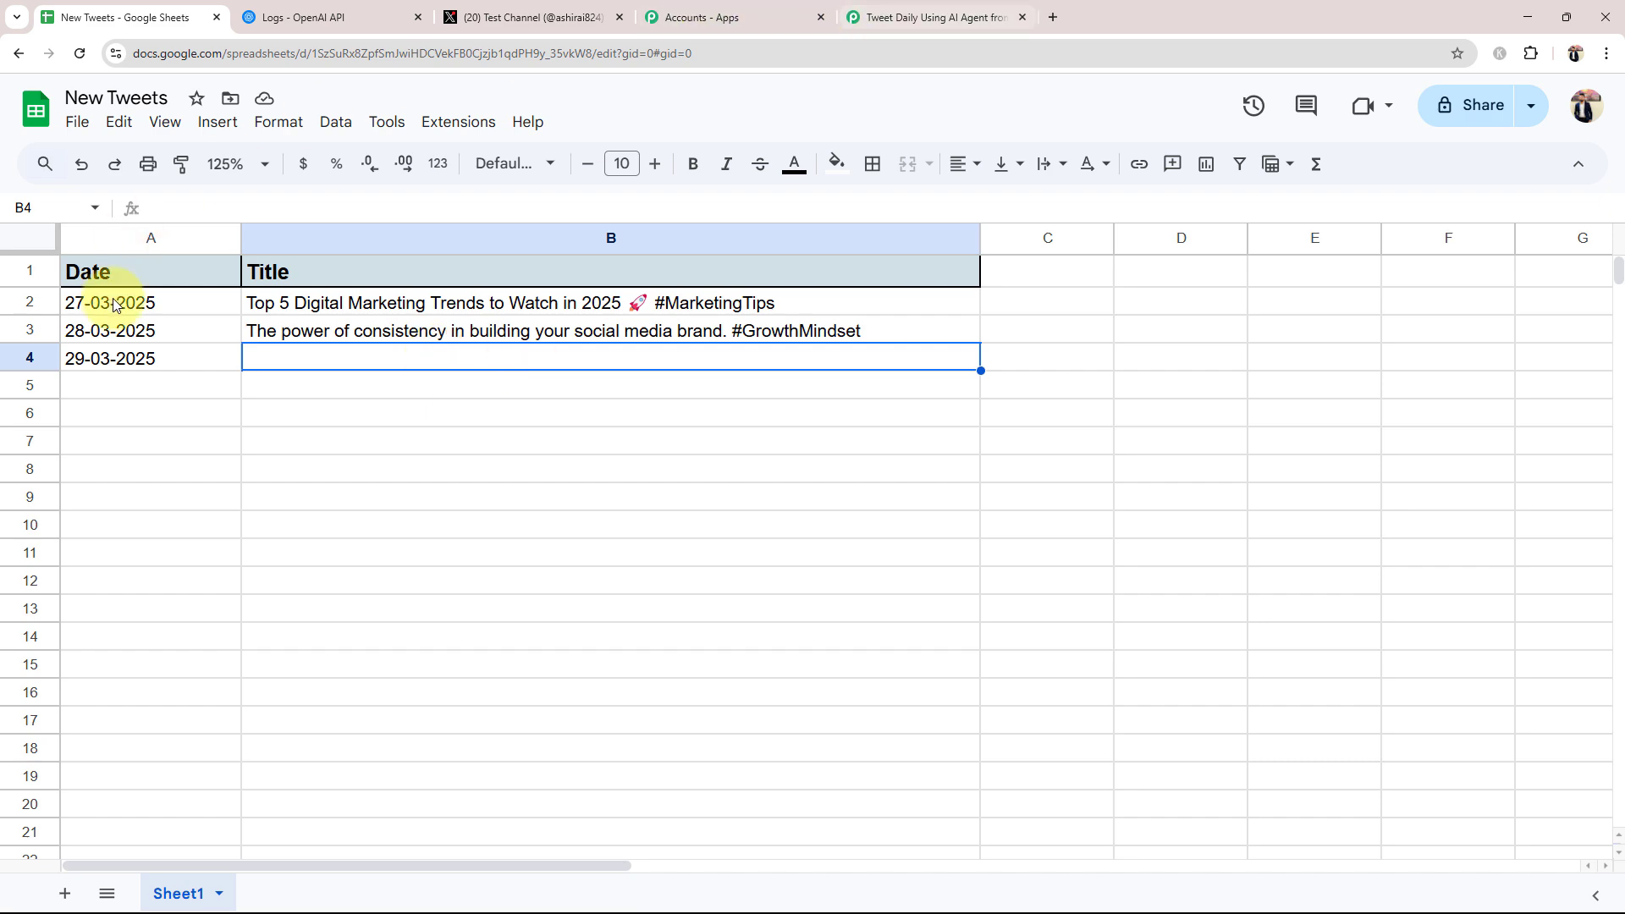
# - Switch to the Pabbly Connect workflow, examine the trigger column, title, spreadsheet name and date in the received webhook response, and collapse the trigger
pyautogui.click(935, 17)
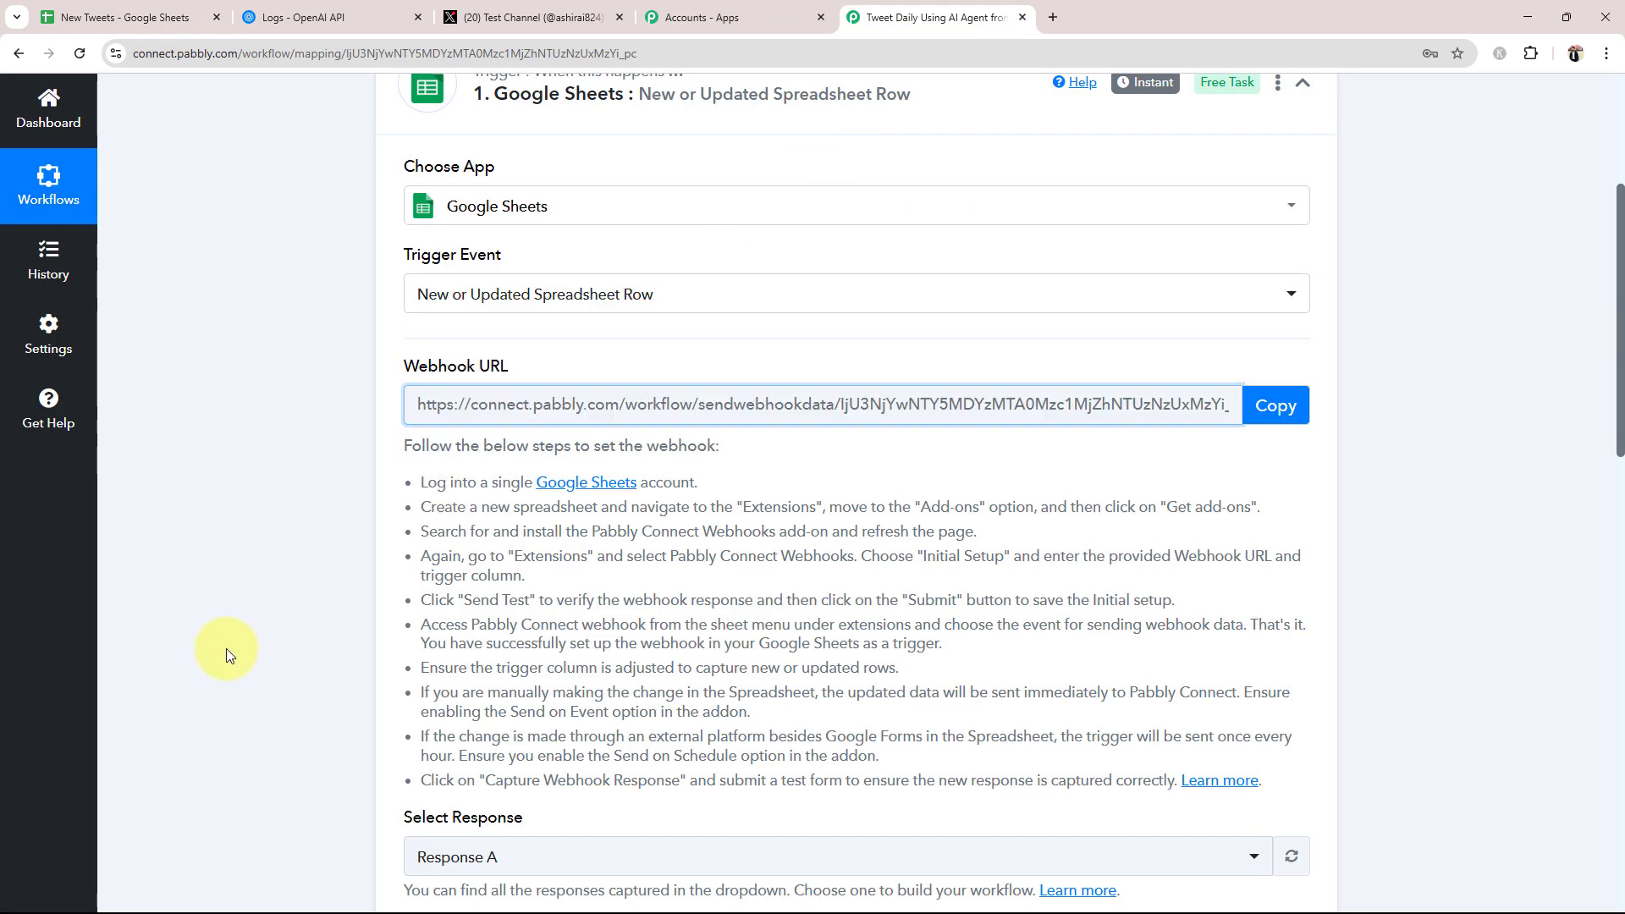
pyautogui.scroll(-8, 226, 649)
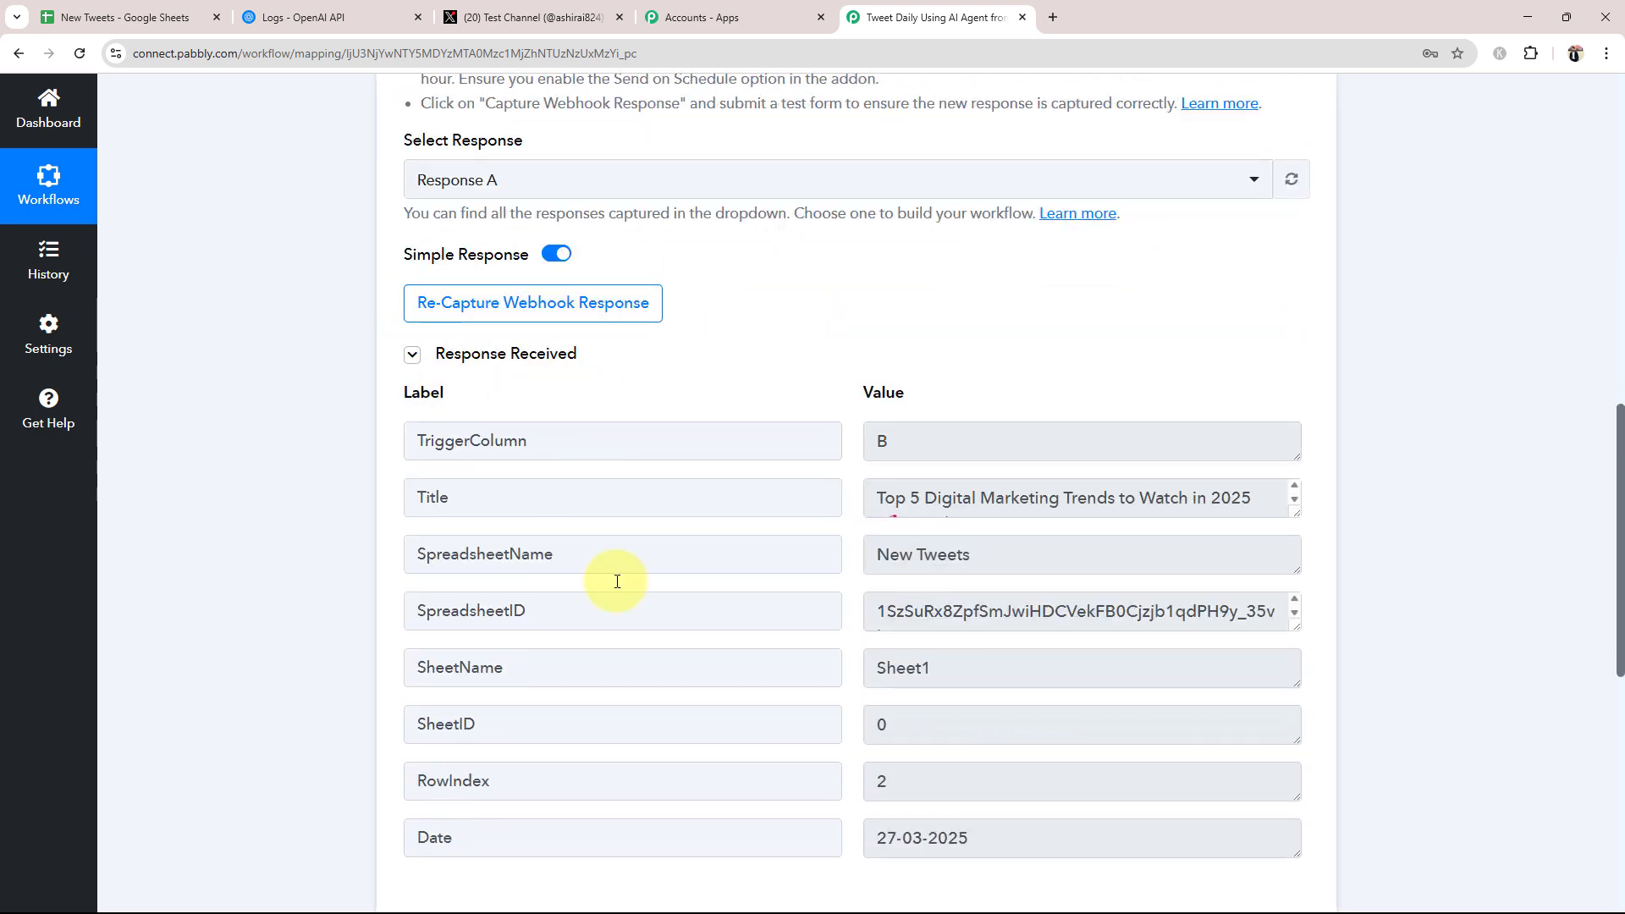
pyautogui.click(1030, 452)
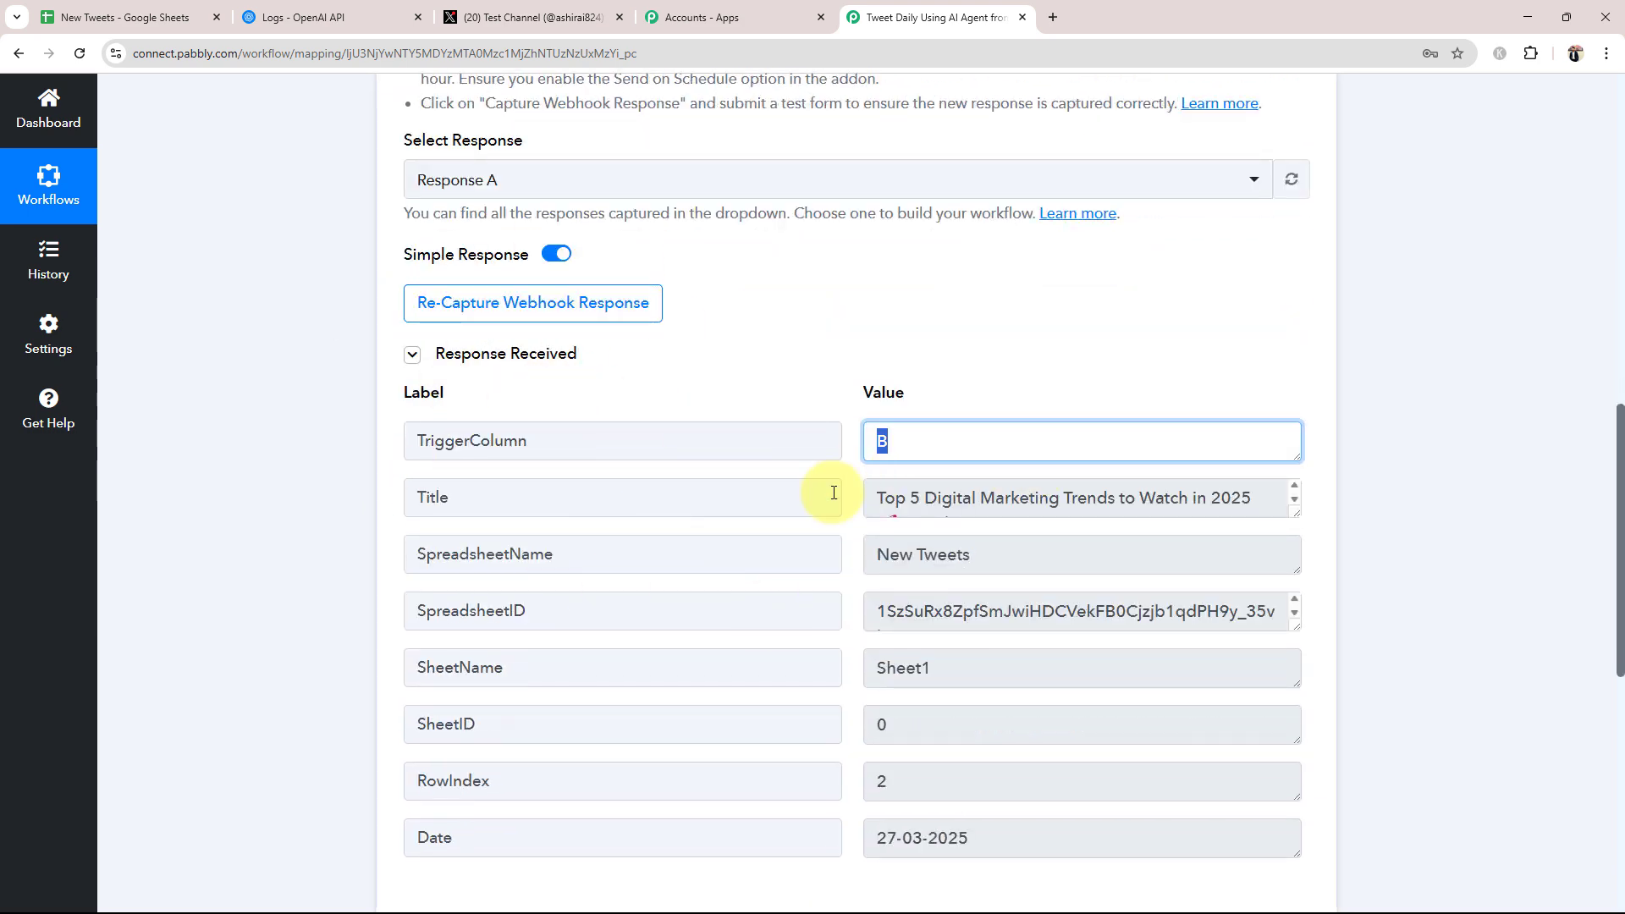
pyautogui.moveTo(885, 508); pyautogui.dragTo(1181, 541)
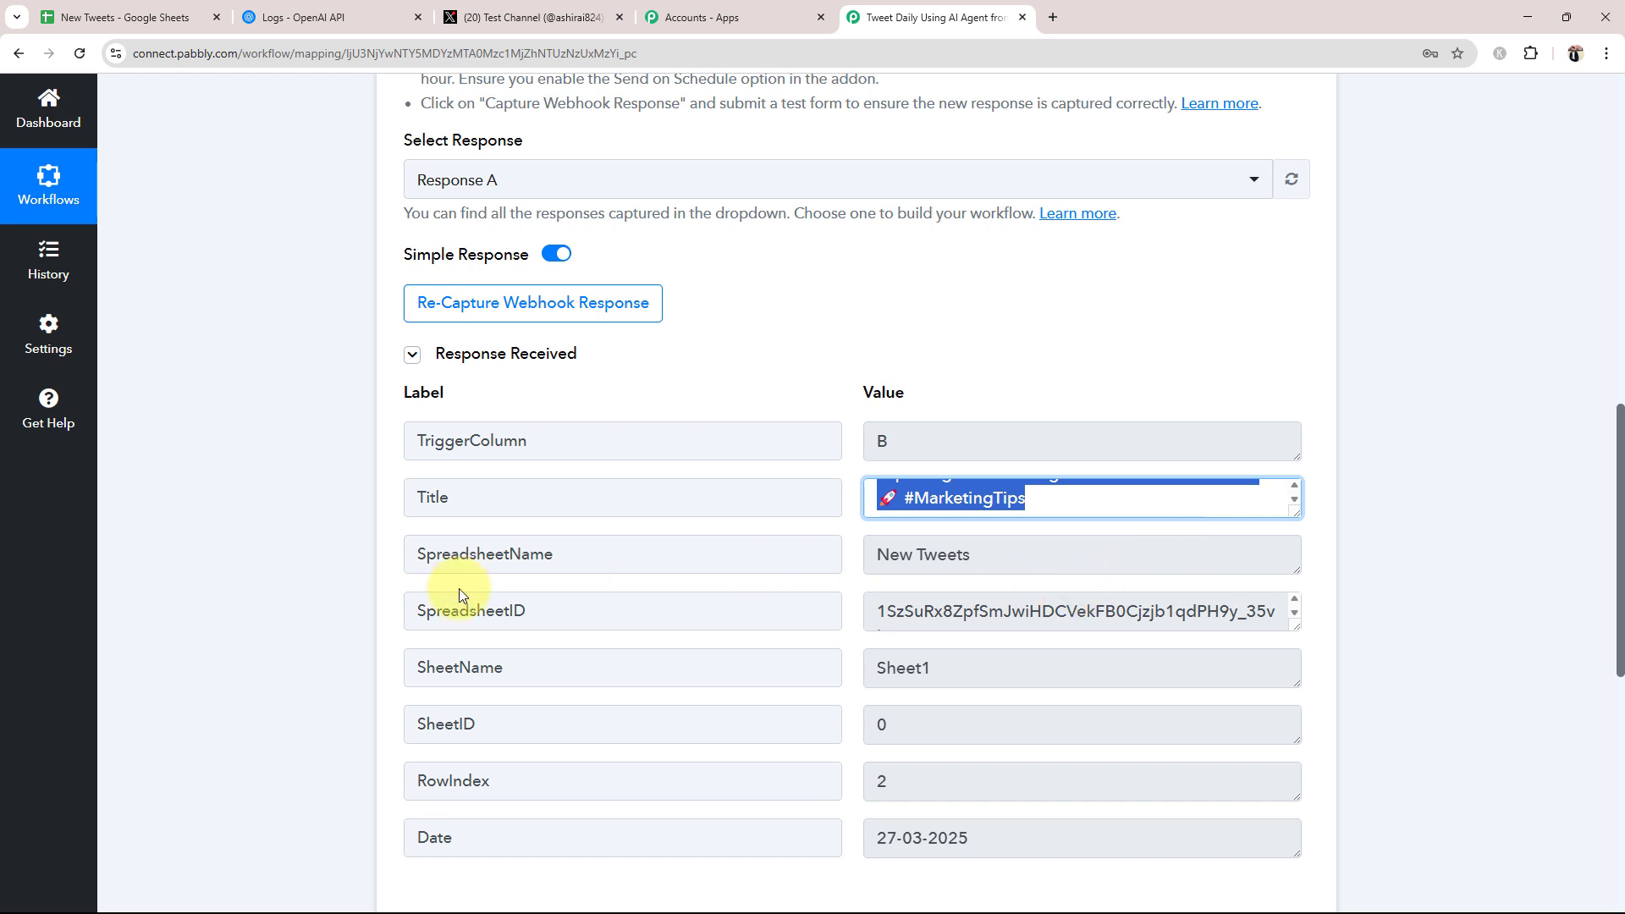
pyautogui.click(1008, 550)
pyautogui.scroll(-1, 961, 666)
pyautogui.scroll(-2, 961, 667)
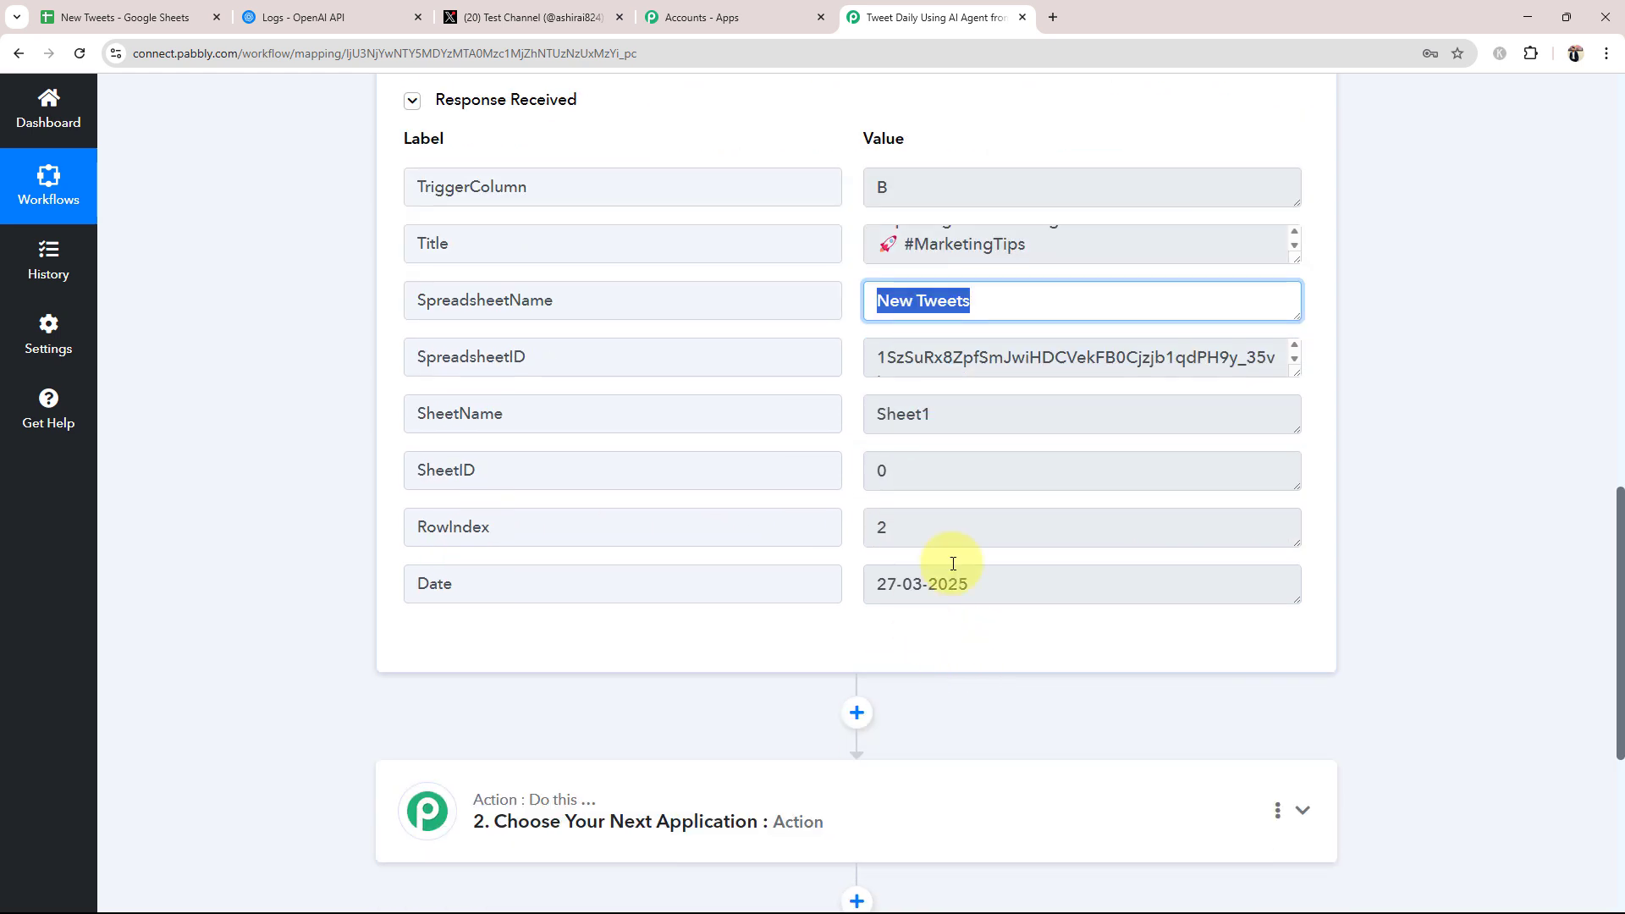
pyautogui.click(971, 584)
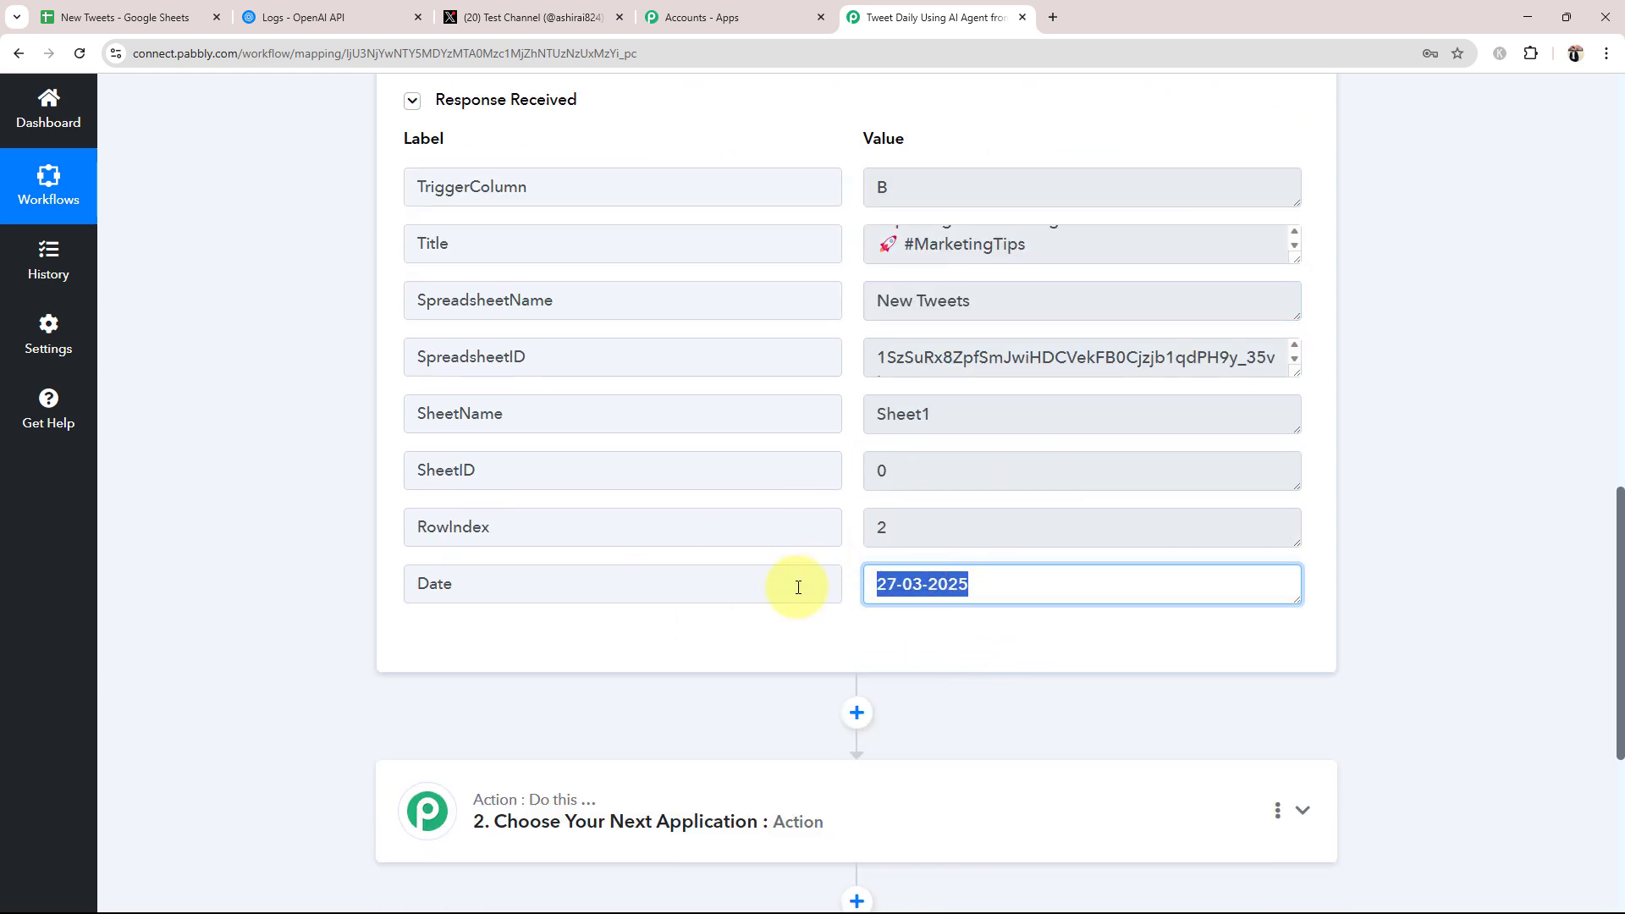
pyautogui.scroll(4, 1049, 624)
pyautogui.moveTo(996, 439); pyautogui.dragTo(838, 420)
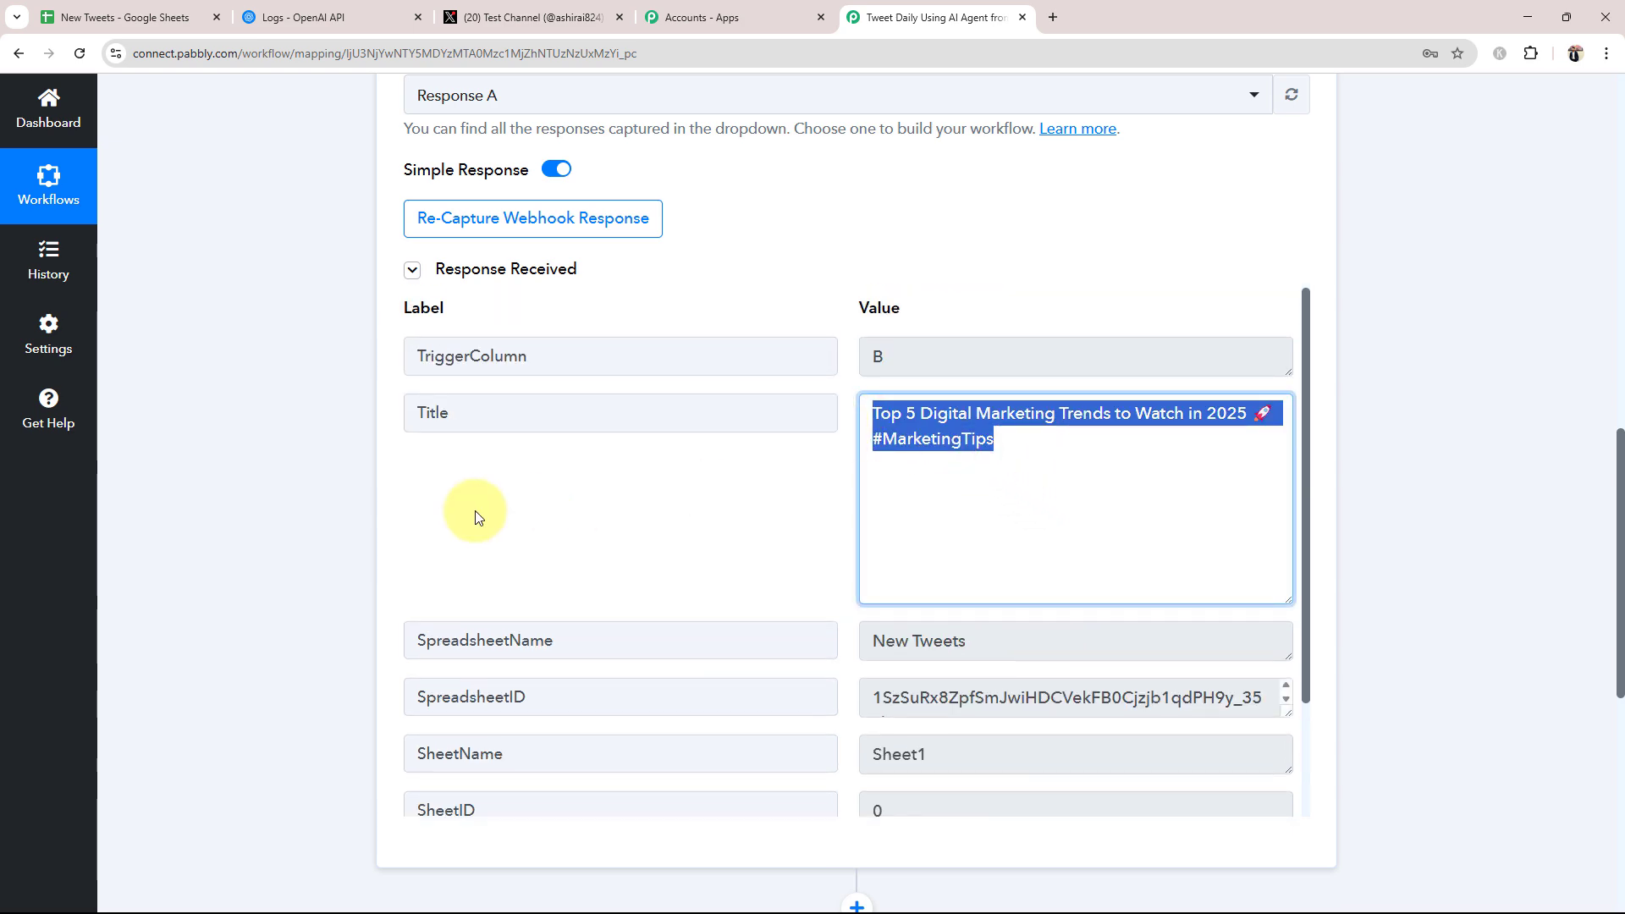
pyautogui.click(292, 524)
pyautogui.scroll(15, 277, 614)
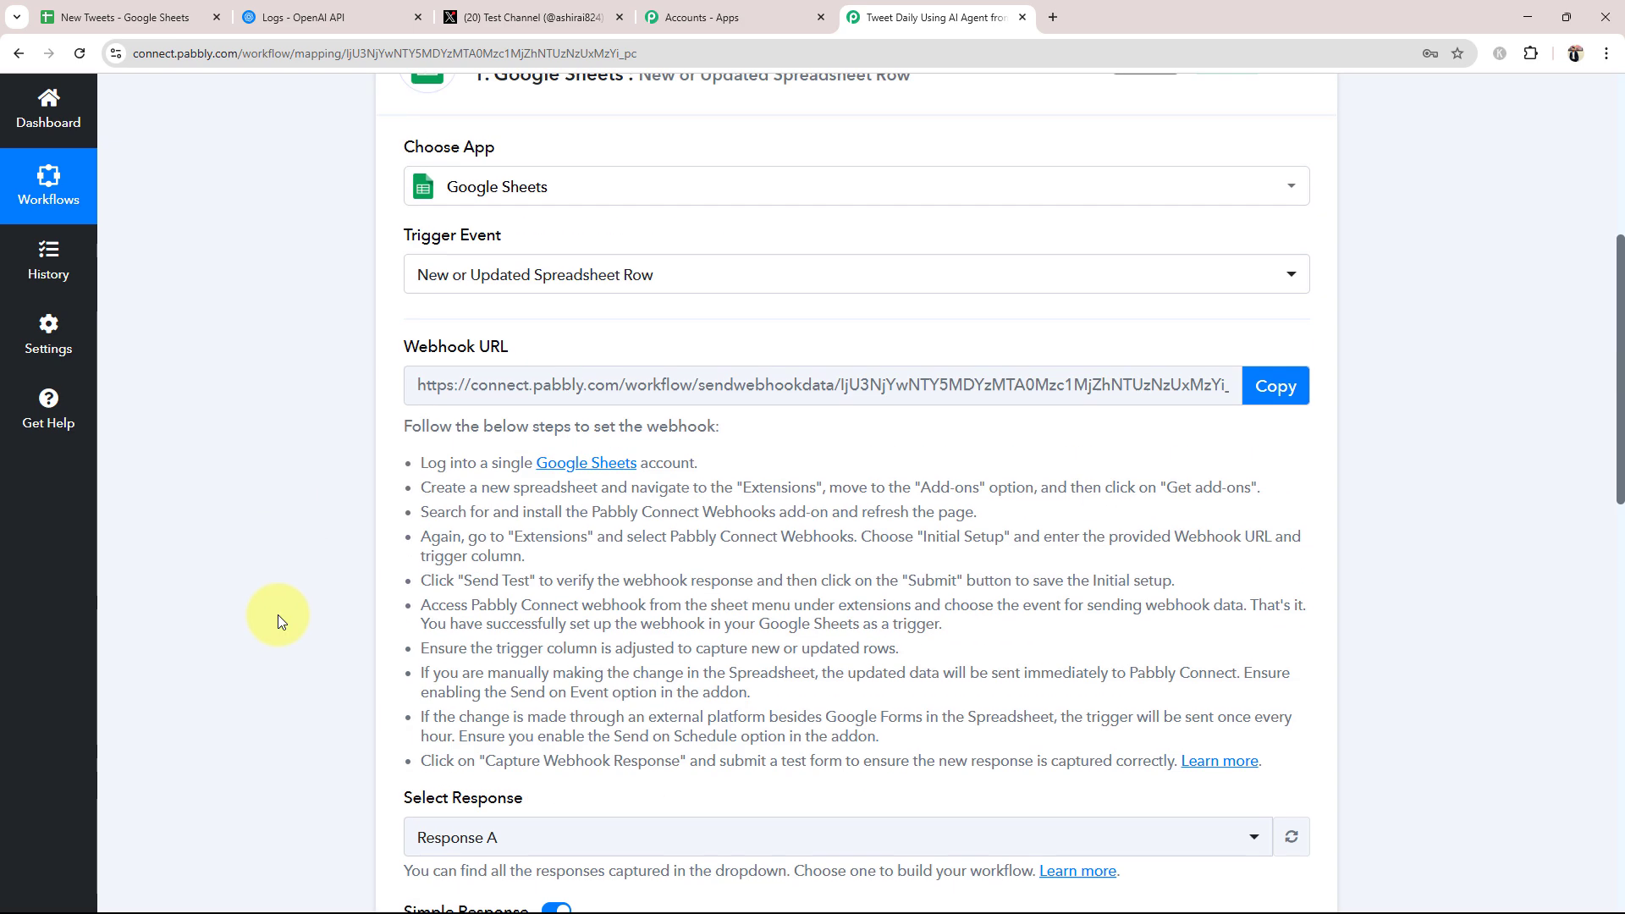
pyautogui.click(680, 420)
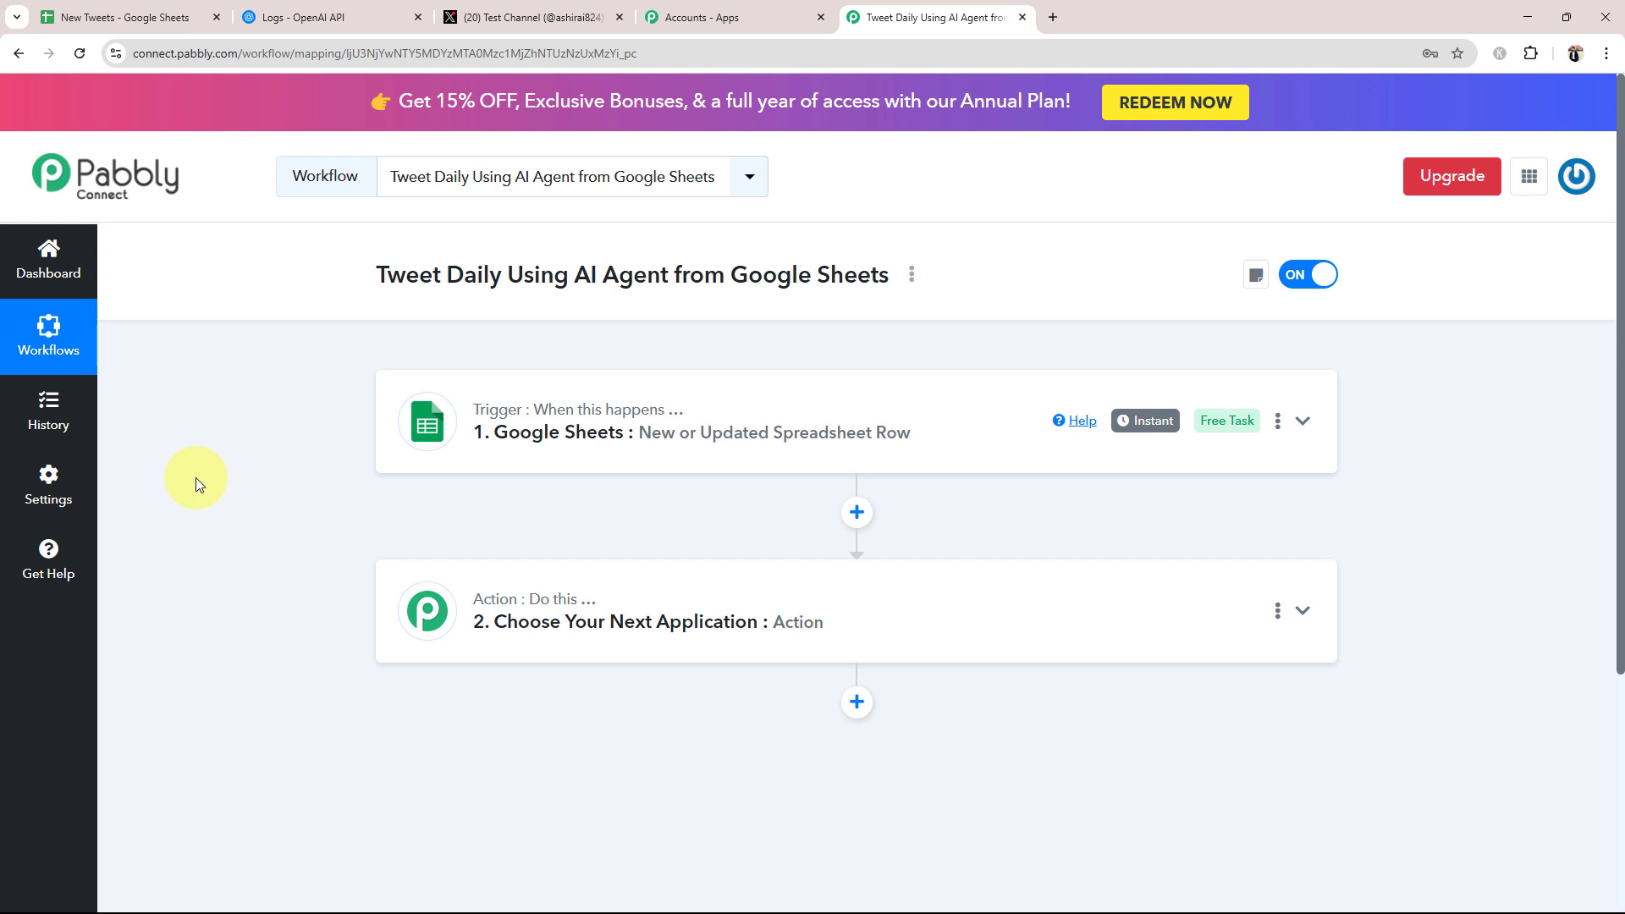
# - Set the second step's app to OpenAI (ChatGPT, DALL-E, Whisper) with the ChatGPT action event and start adding a new connection
pyautogui.scroll(-2, 337, 565)
pyautogui.click(556, 460)
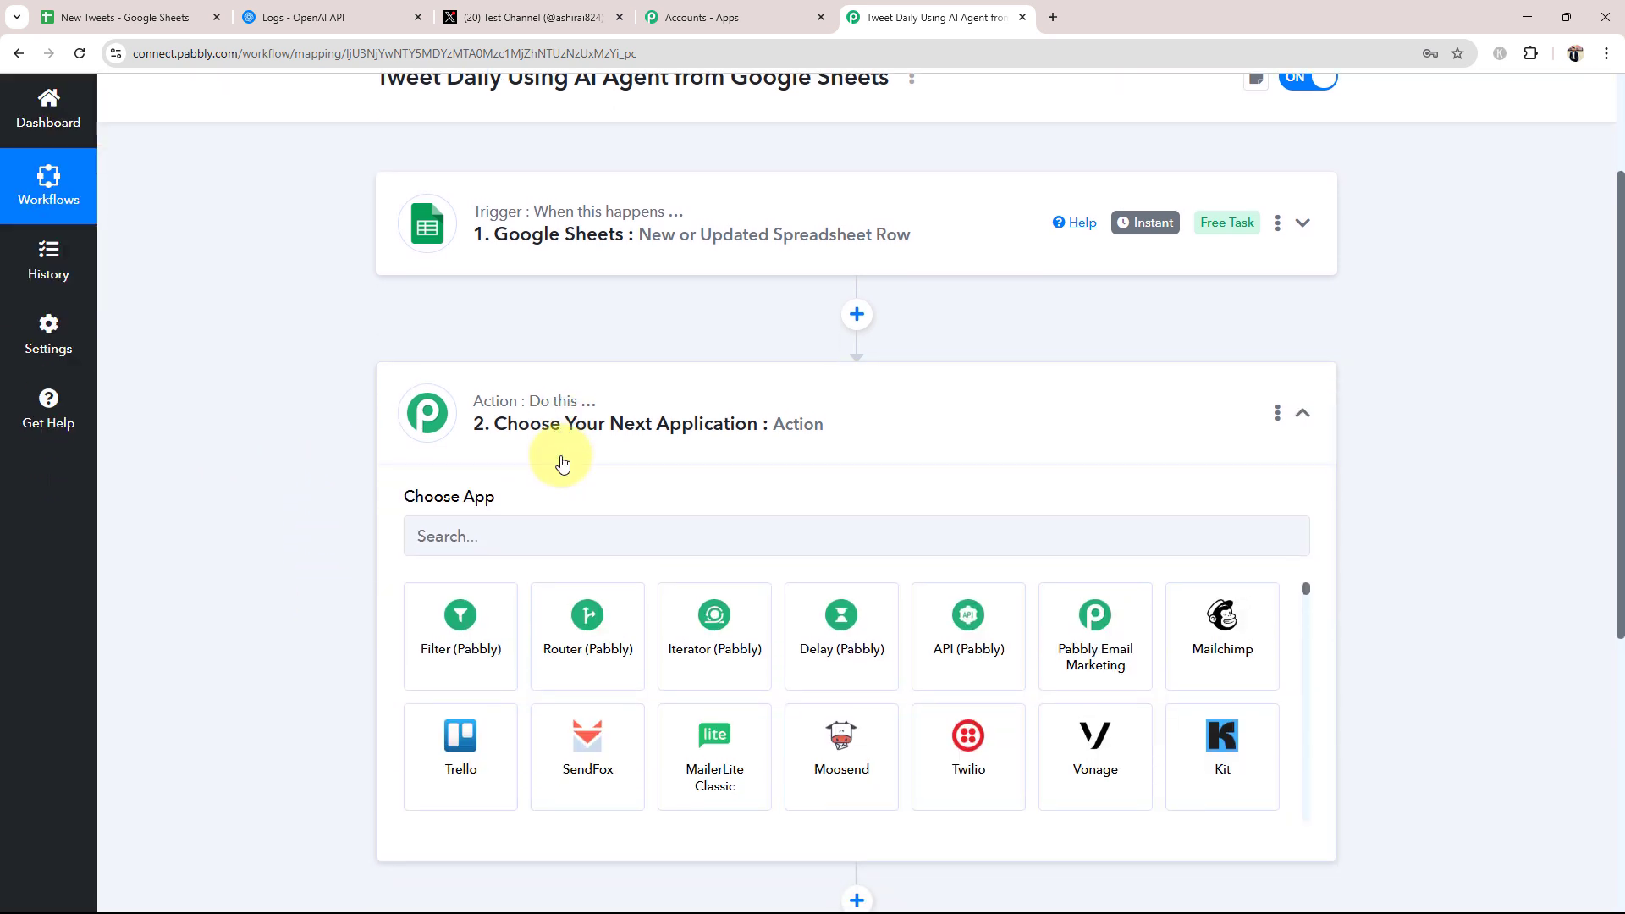
pyautogui.scroll(-1, 563, 464)
pyautogui.click(482, 444)
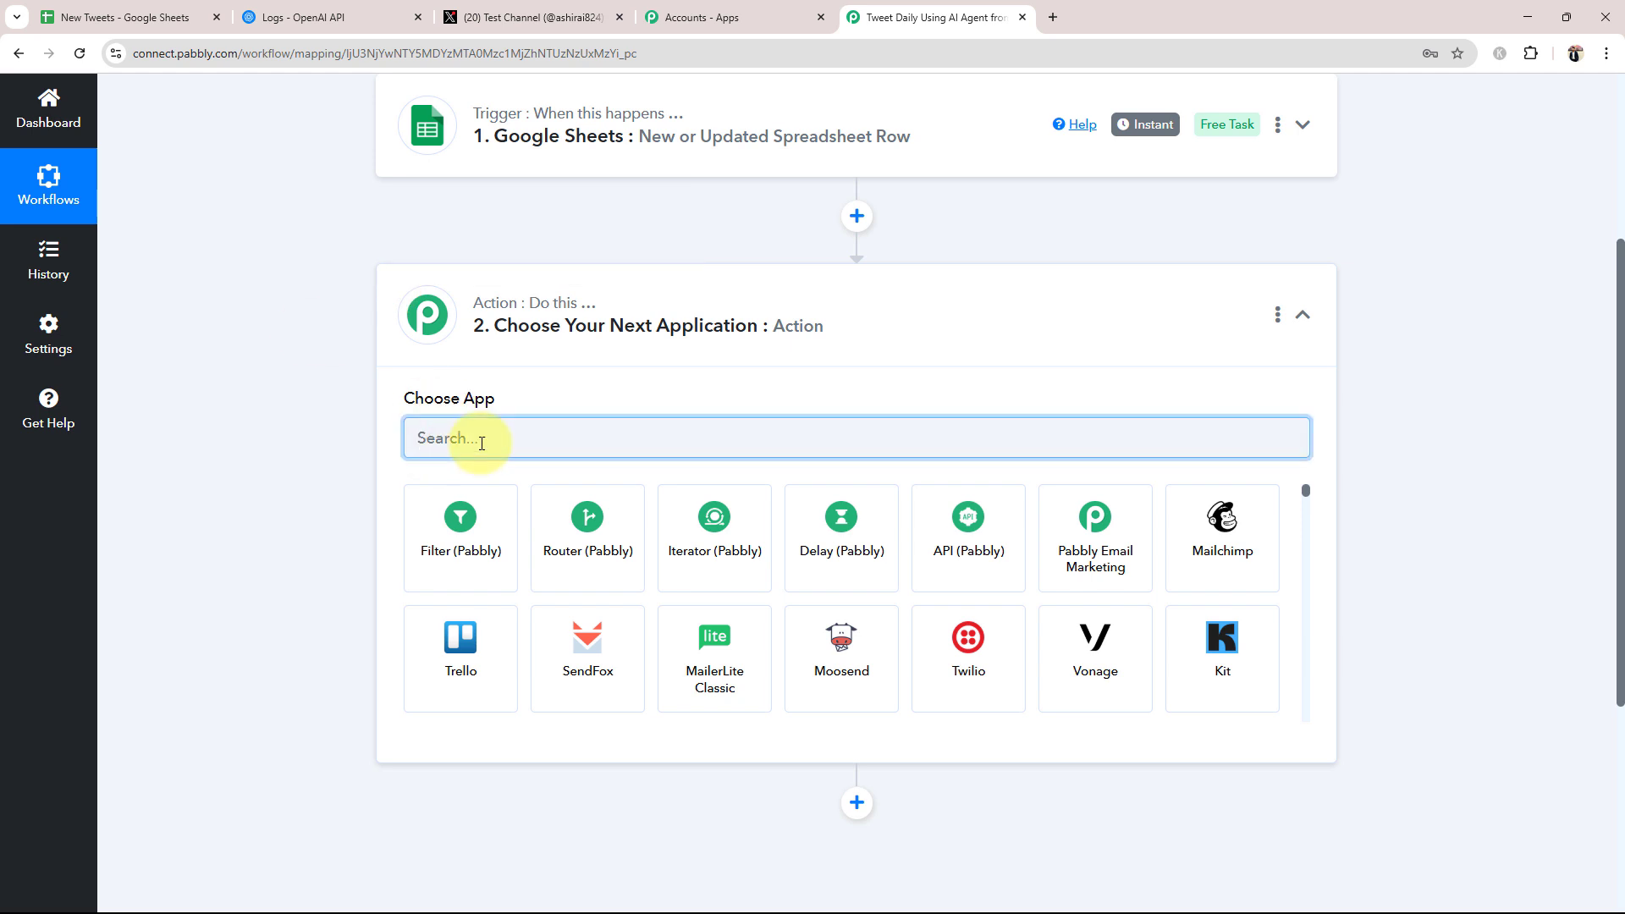
pyautogui.write('Open')
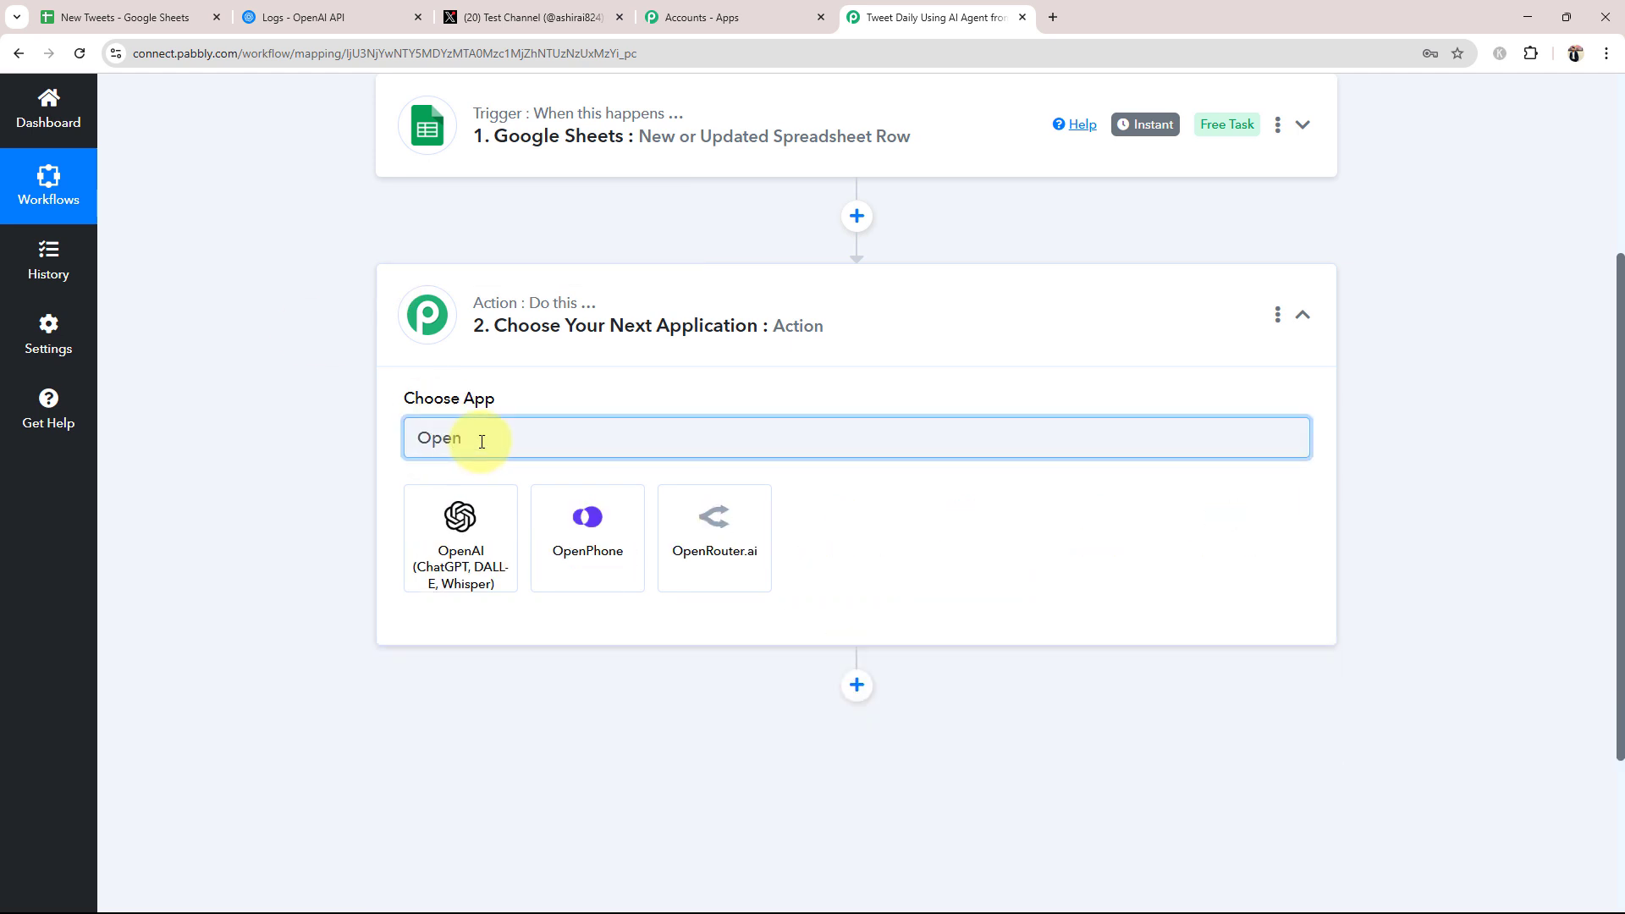
pyautogui.click(457, 552)
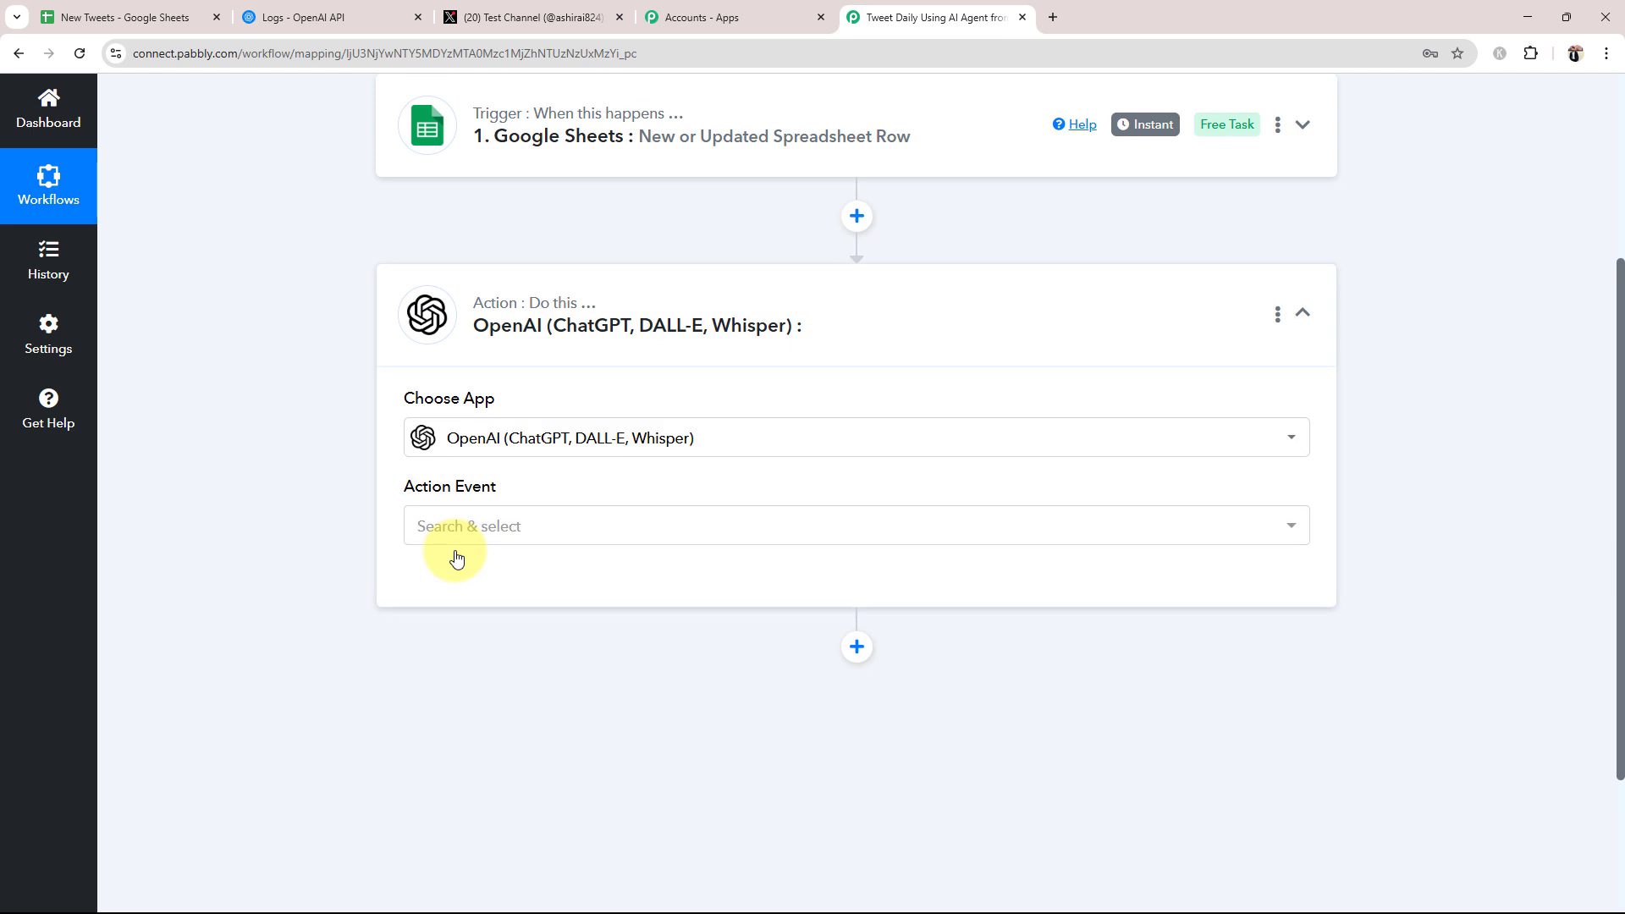
pyautogui.click(457, 533)
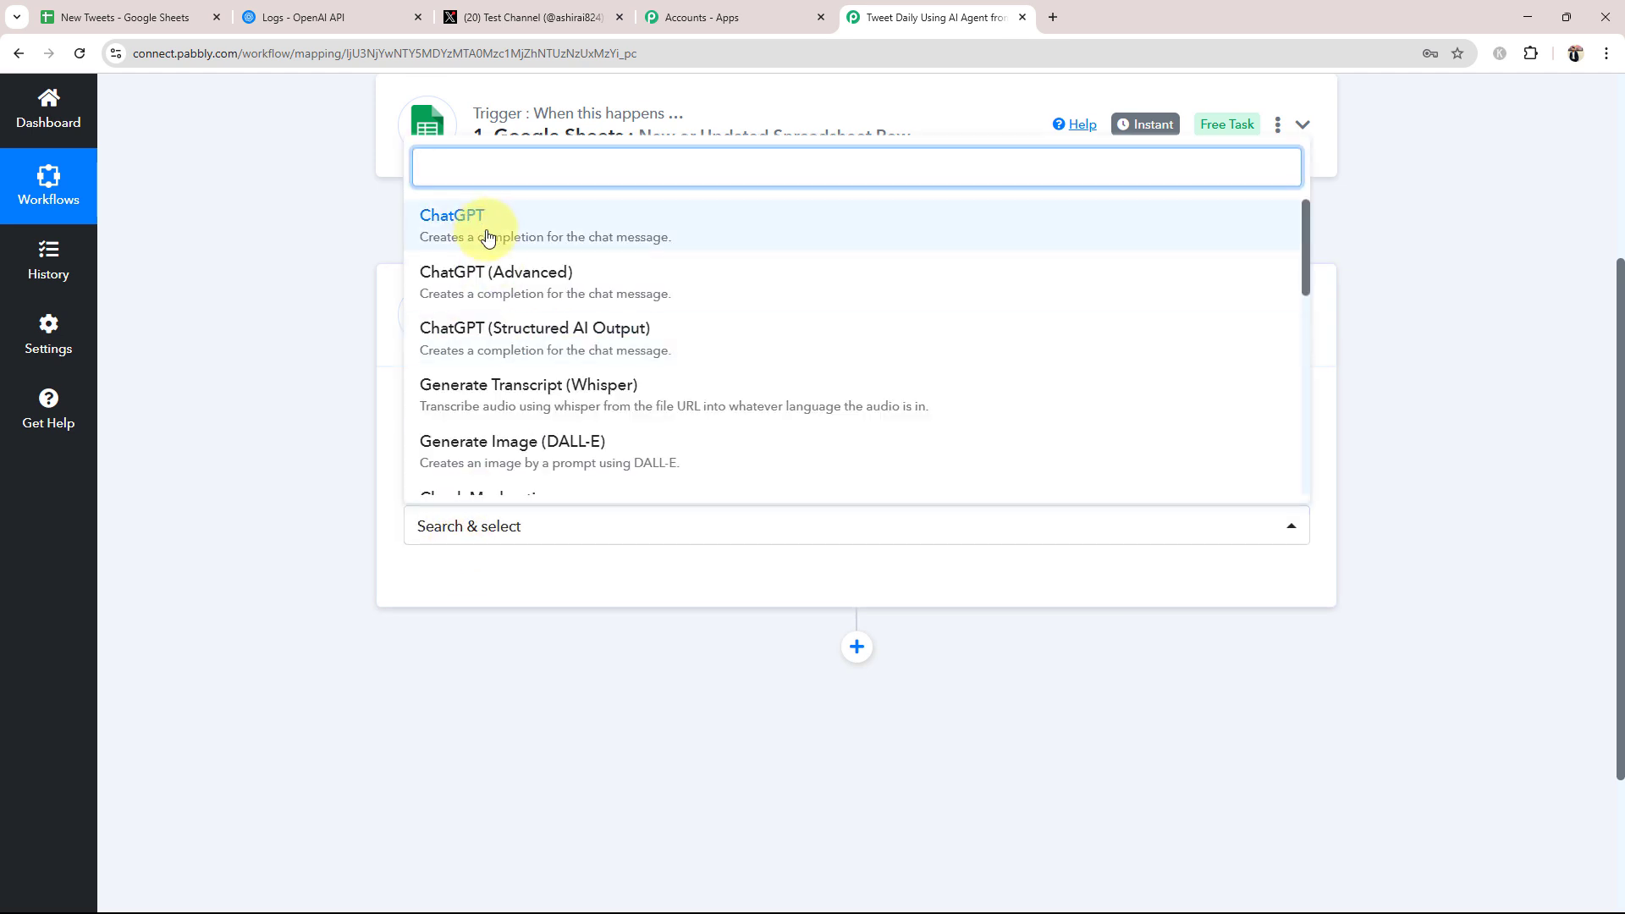
pyautogui.click(462, 222)
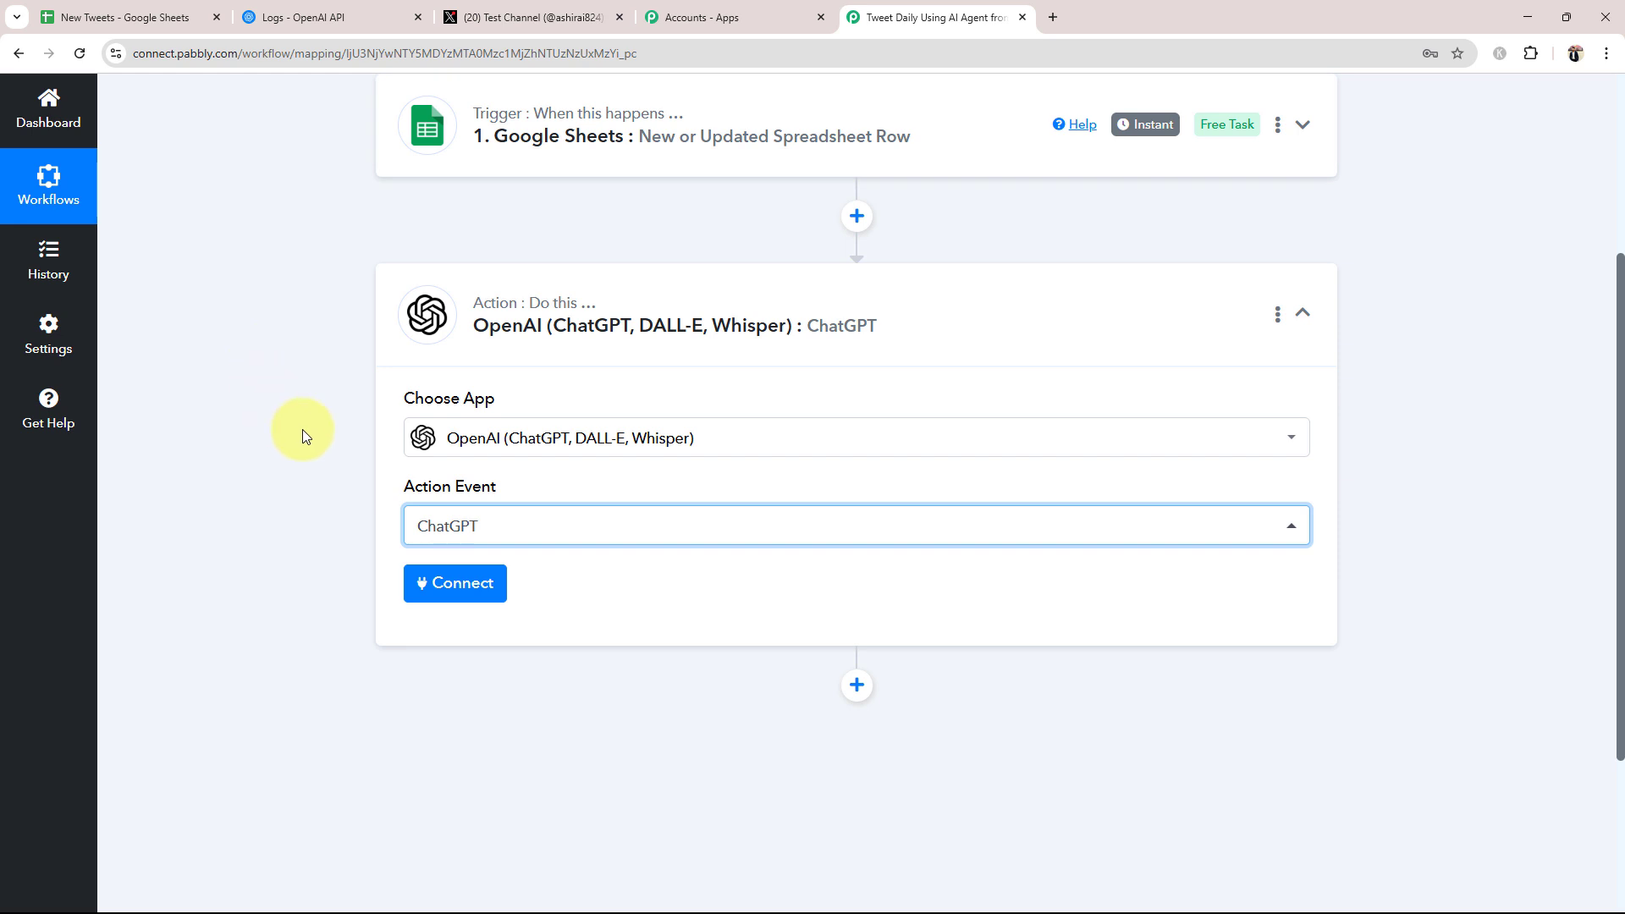
pyautogui.click(474, 590)
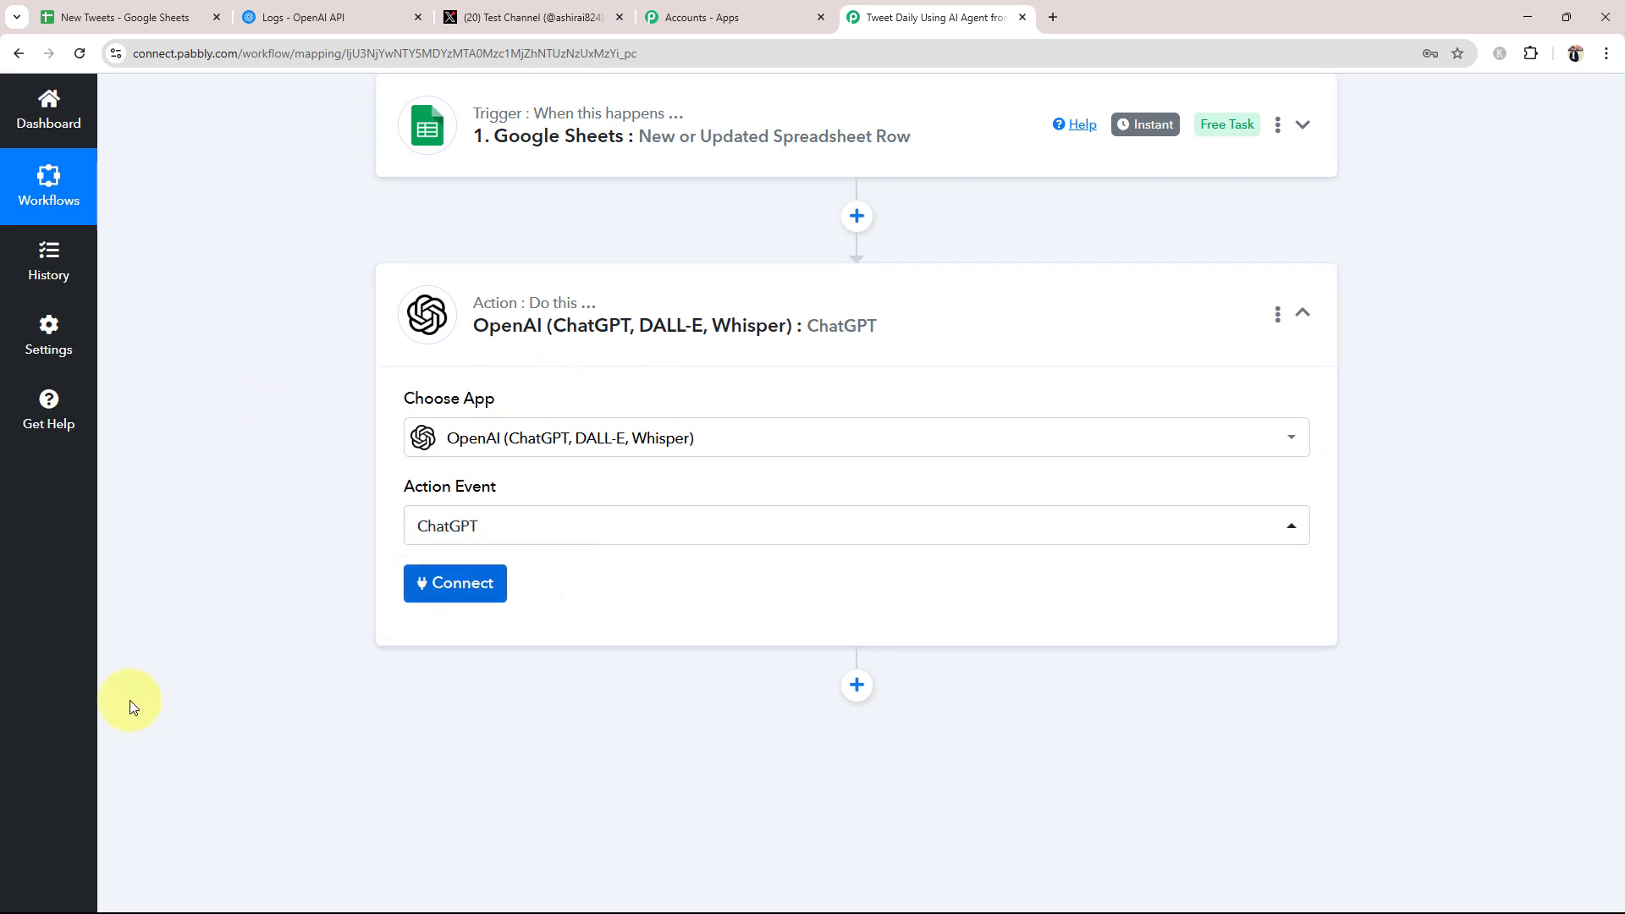
pyautogui.click(752, 281)
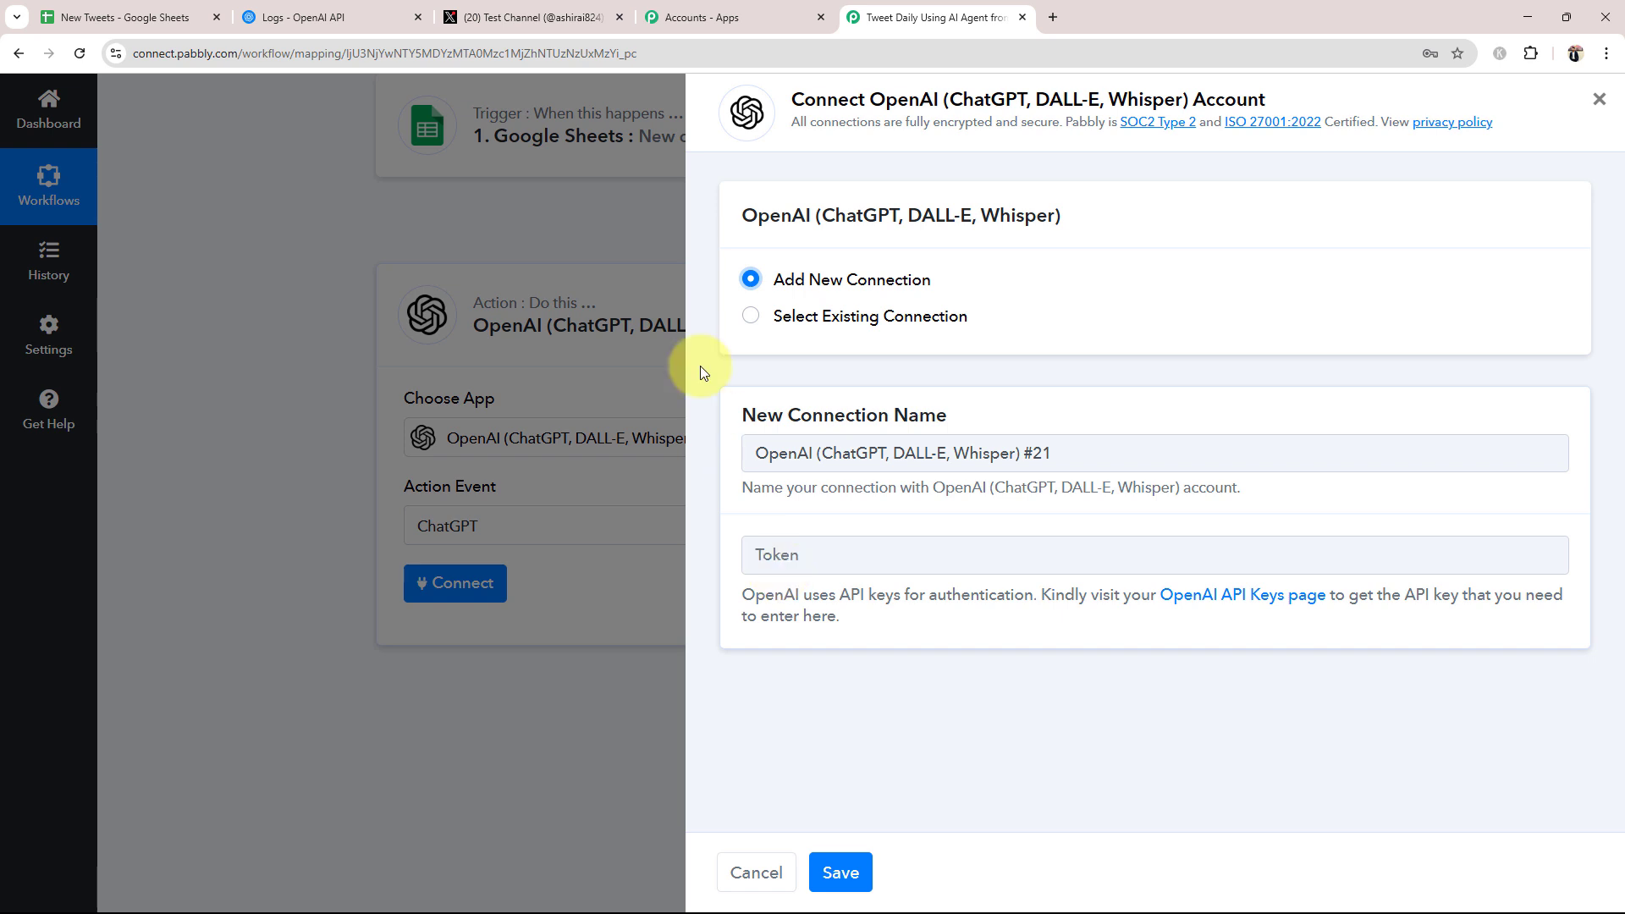
# - Switch to the OpenAI platform, create a new secret API key named Google Sheets Key, and copy it
pyautogui.click(313, 18)
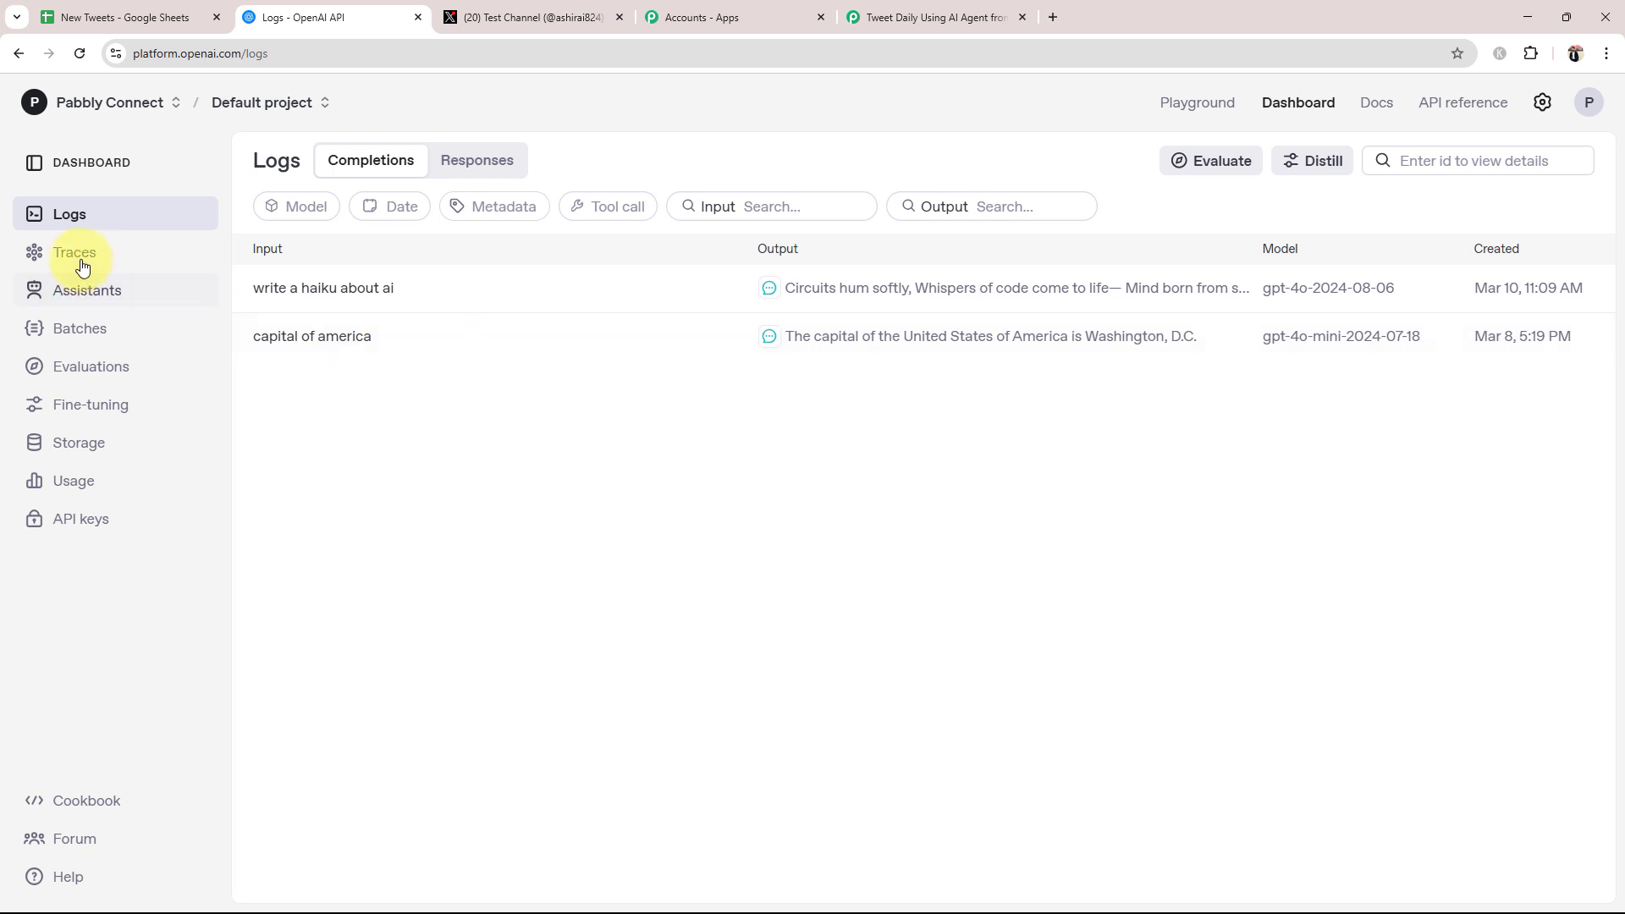
pyautogui.click(96, 525)
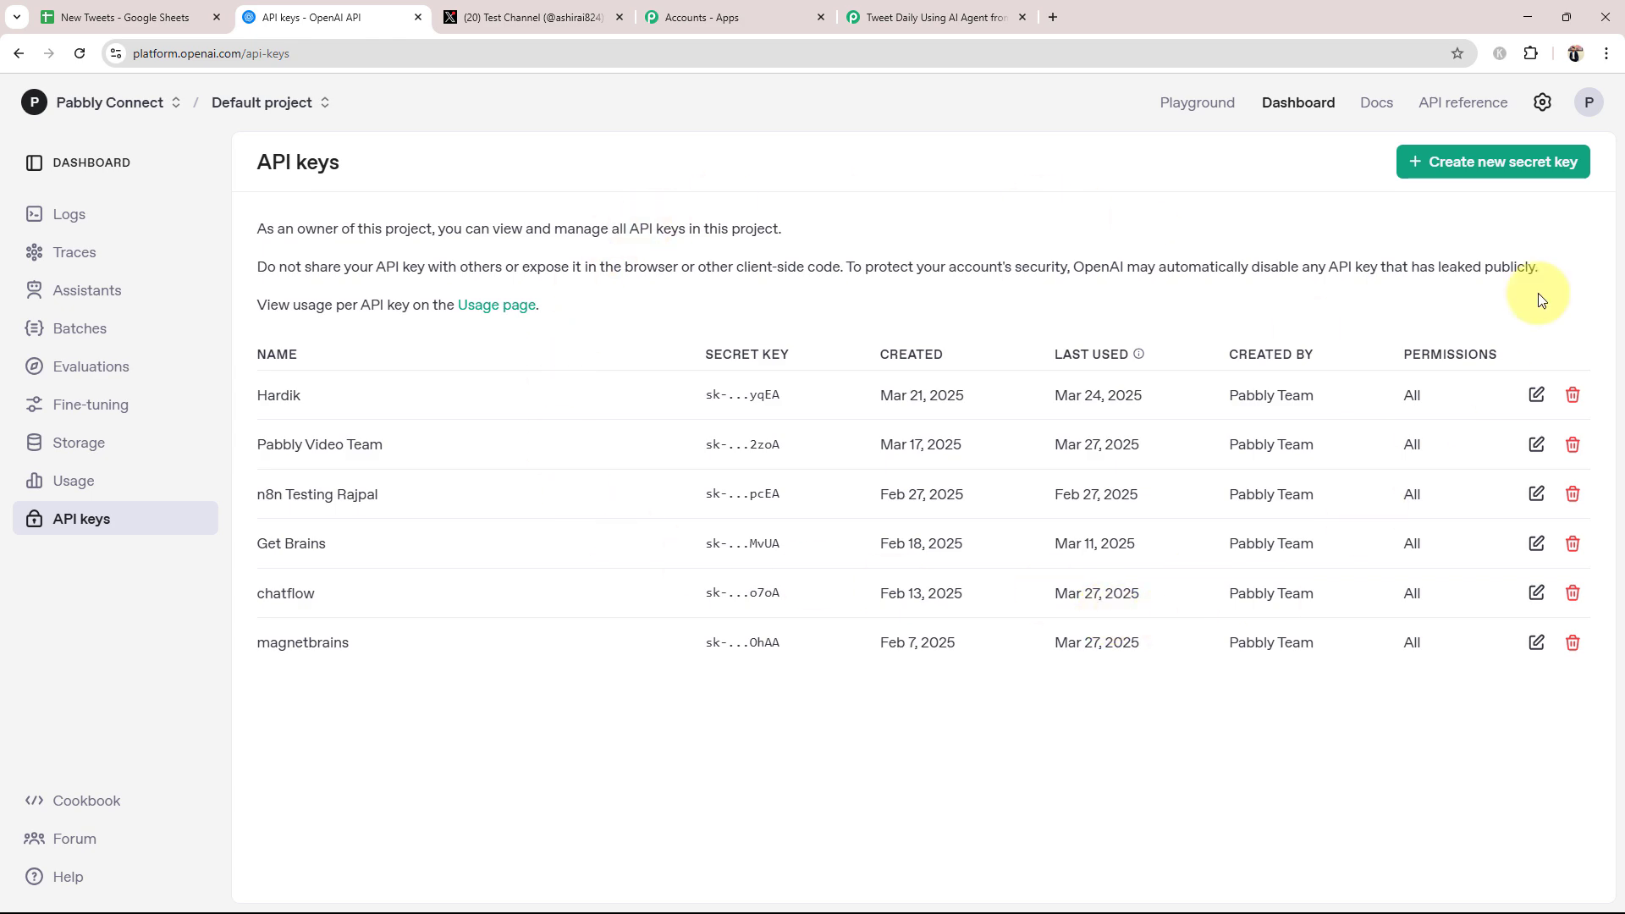
pyautogui.click(1490, 162)
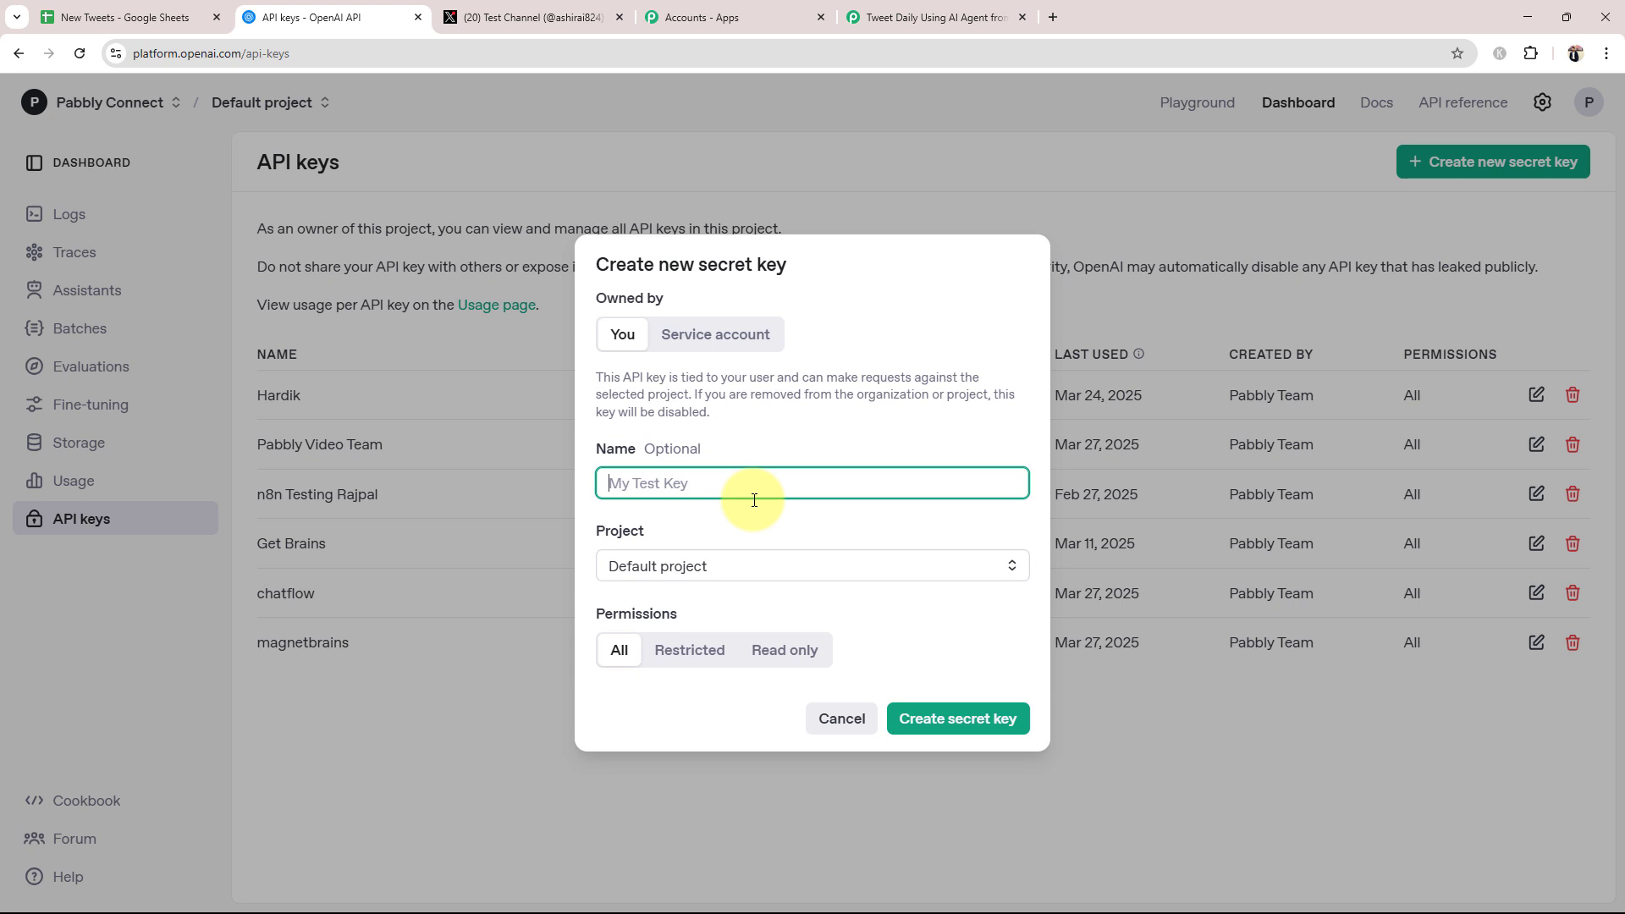
pyautogui.write('G')
pyautogui.write('oogle S')
pyautogui.write('e')
pyautogui.write('heets Key')
pyautogui.click(981, 718)
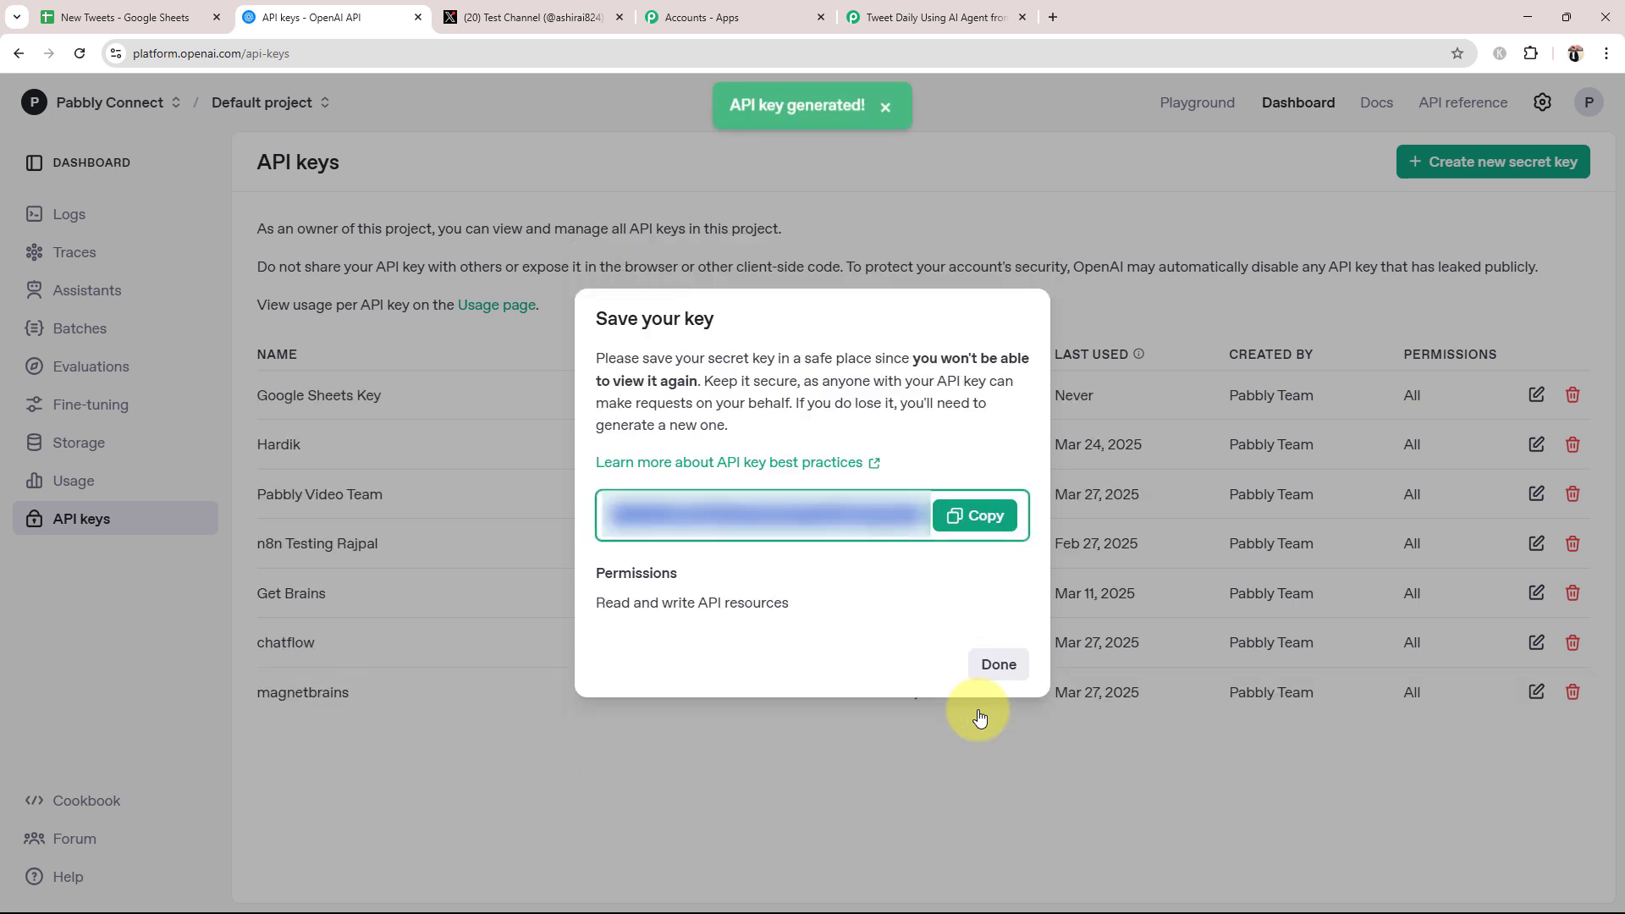
pyautogui.click(973, 516)
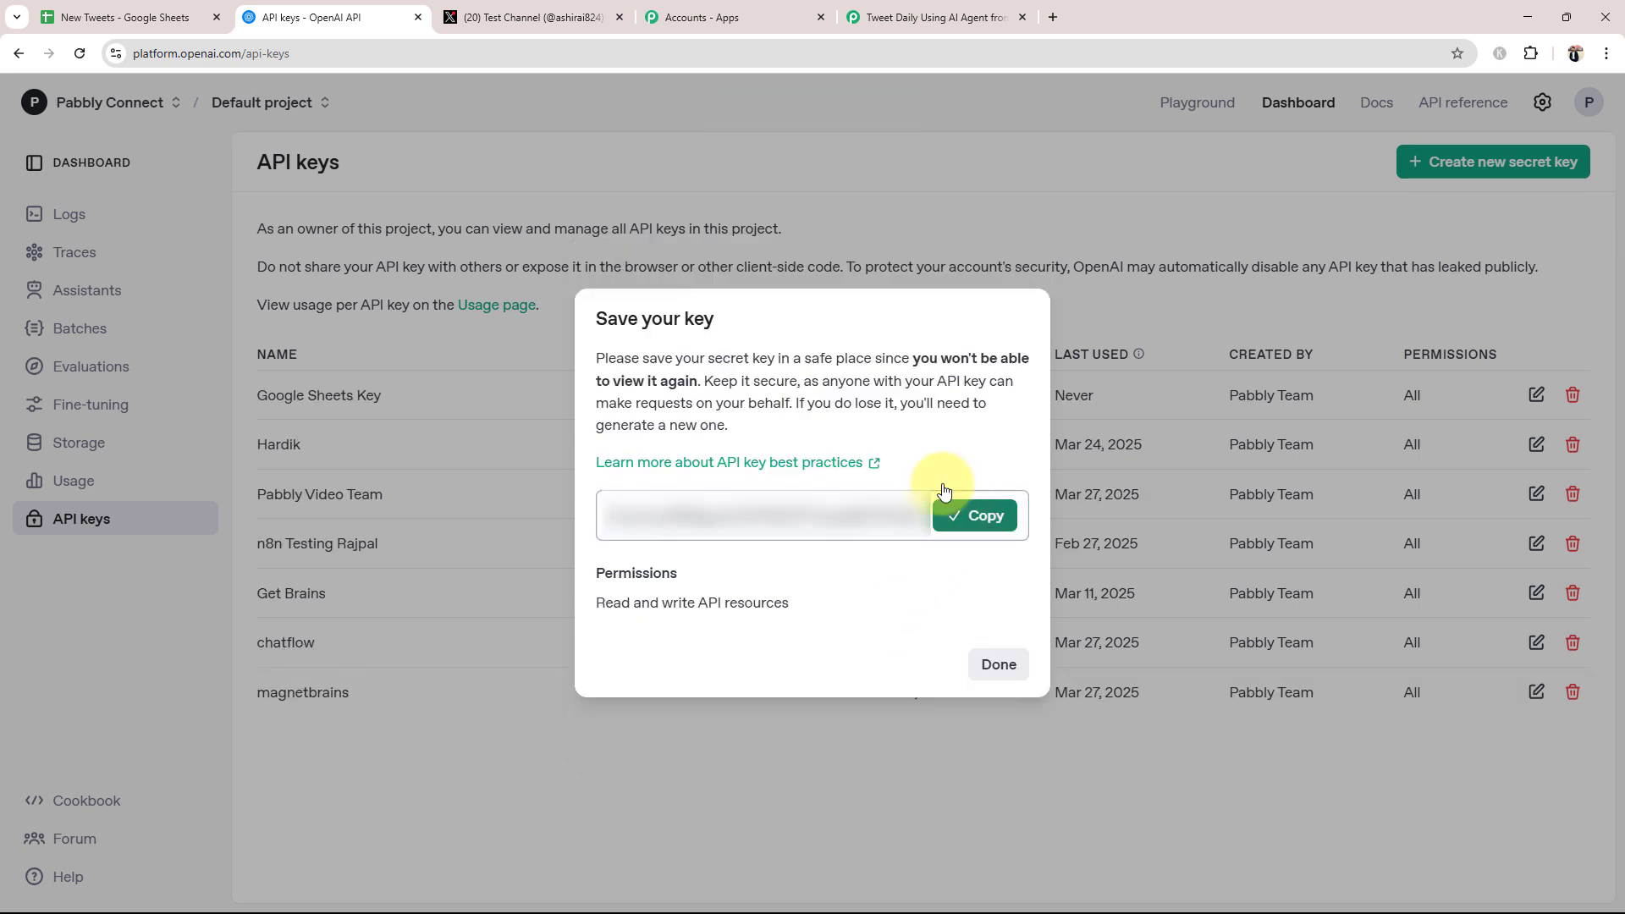
# - Back in Pabbly Connect, paste the OpenAI API key as the new connection's token and save the connection
pyautogui.click(927, 17)
pyautogui.click(825, 552)
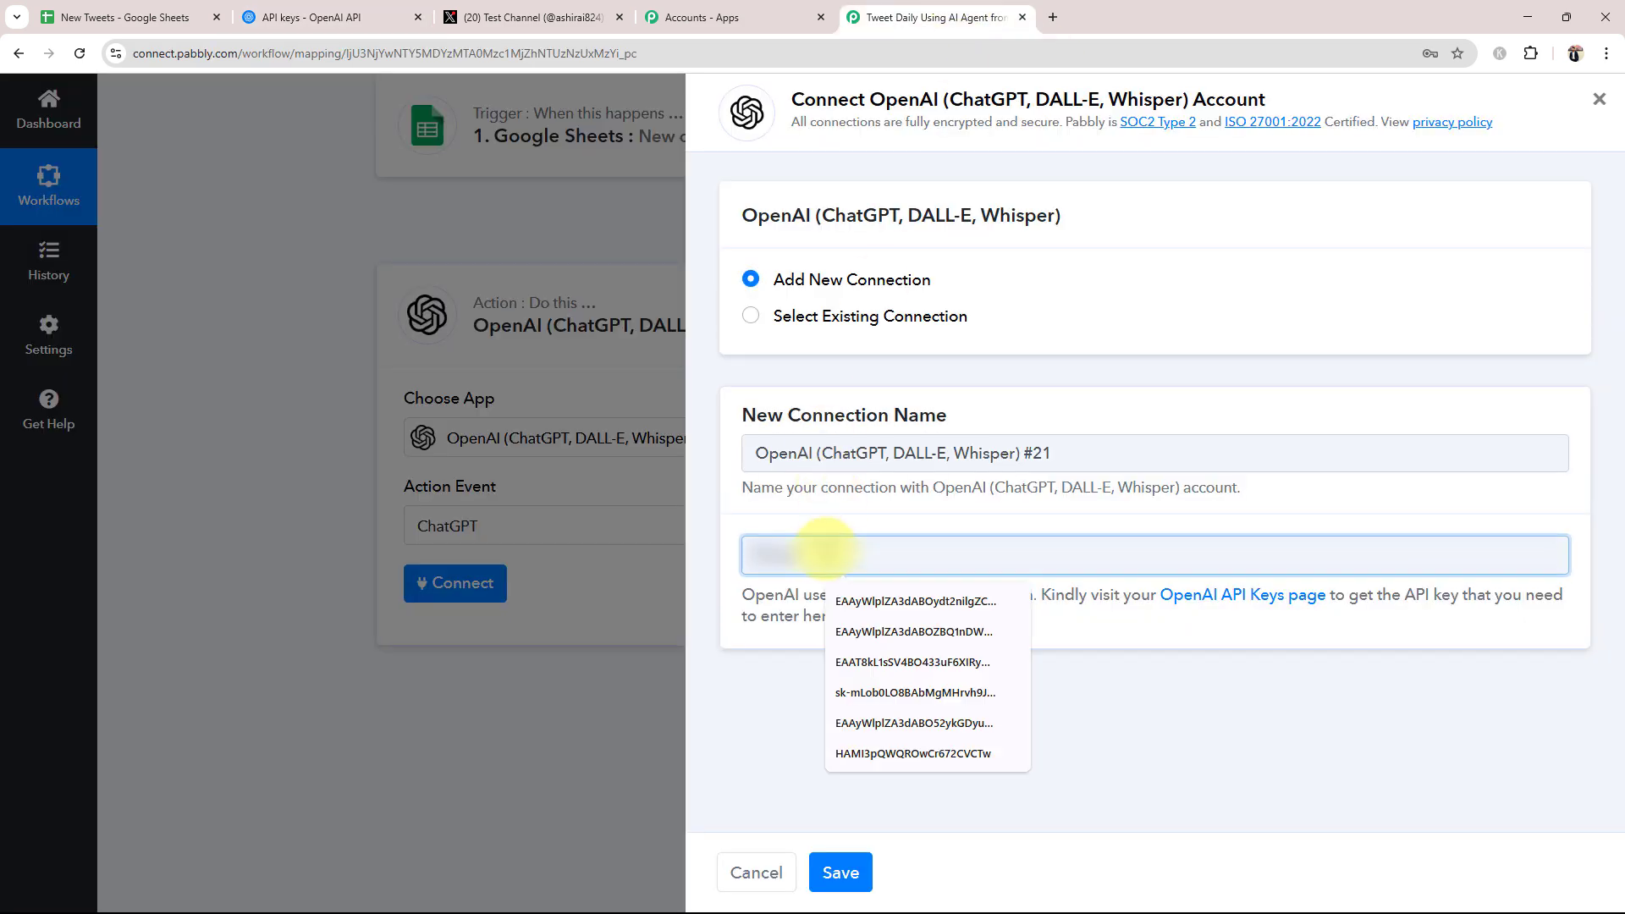
pyautogui.hotkey('ctrl', 'v')
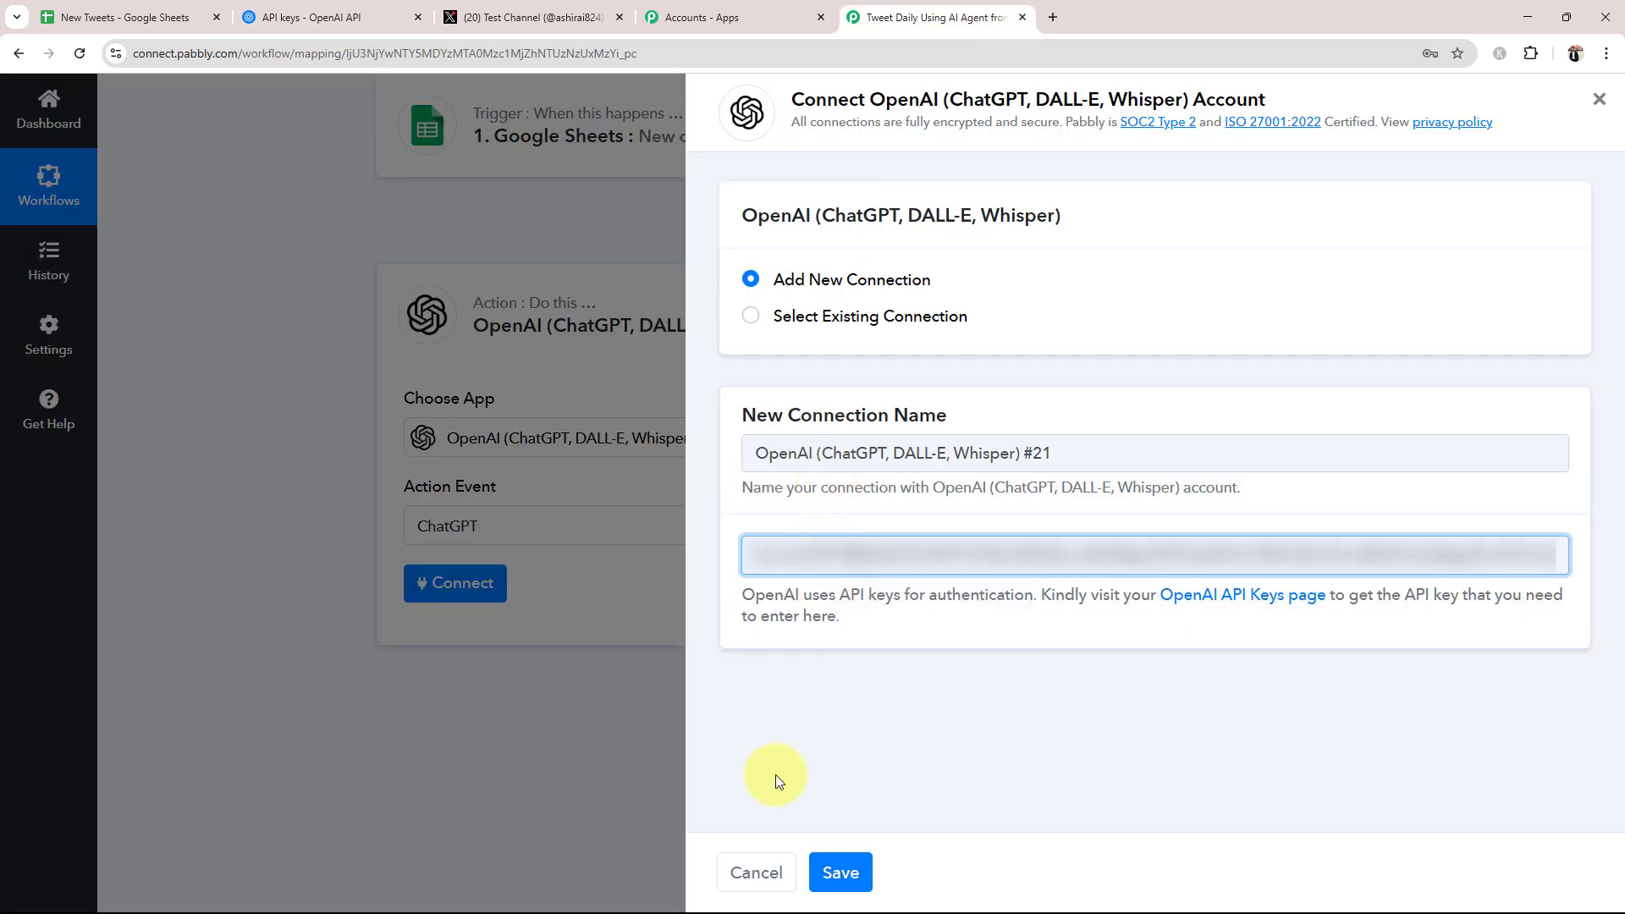
pyautogui.click(839, 873)
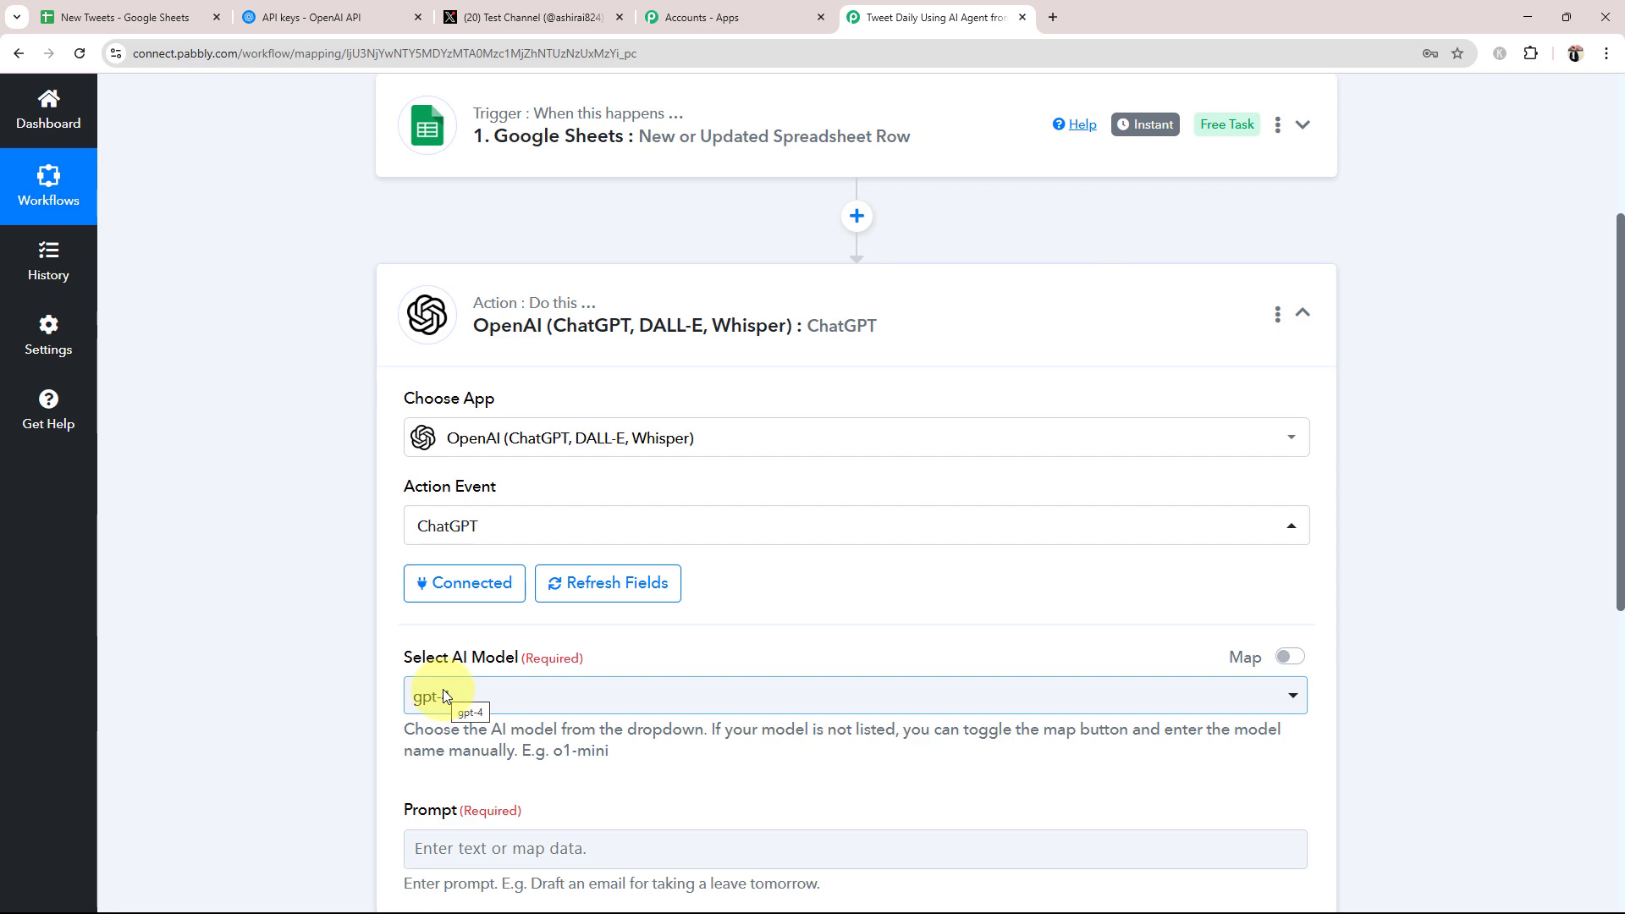
# - Set the ChatGPT action's AI model to gpt-4o-mini
pyautogui.scroll(-3, 298, 678)
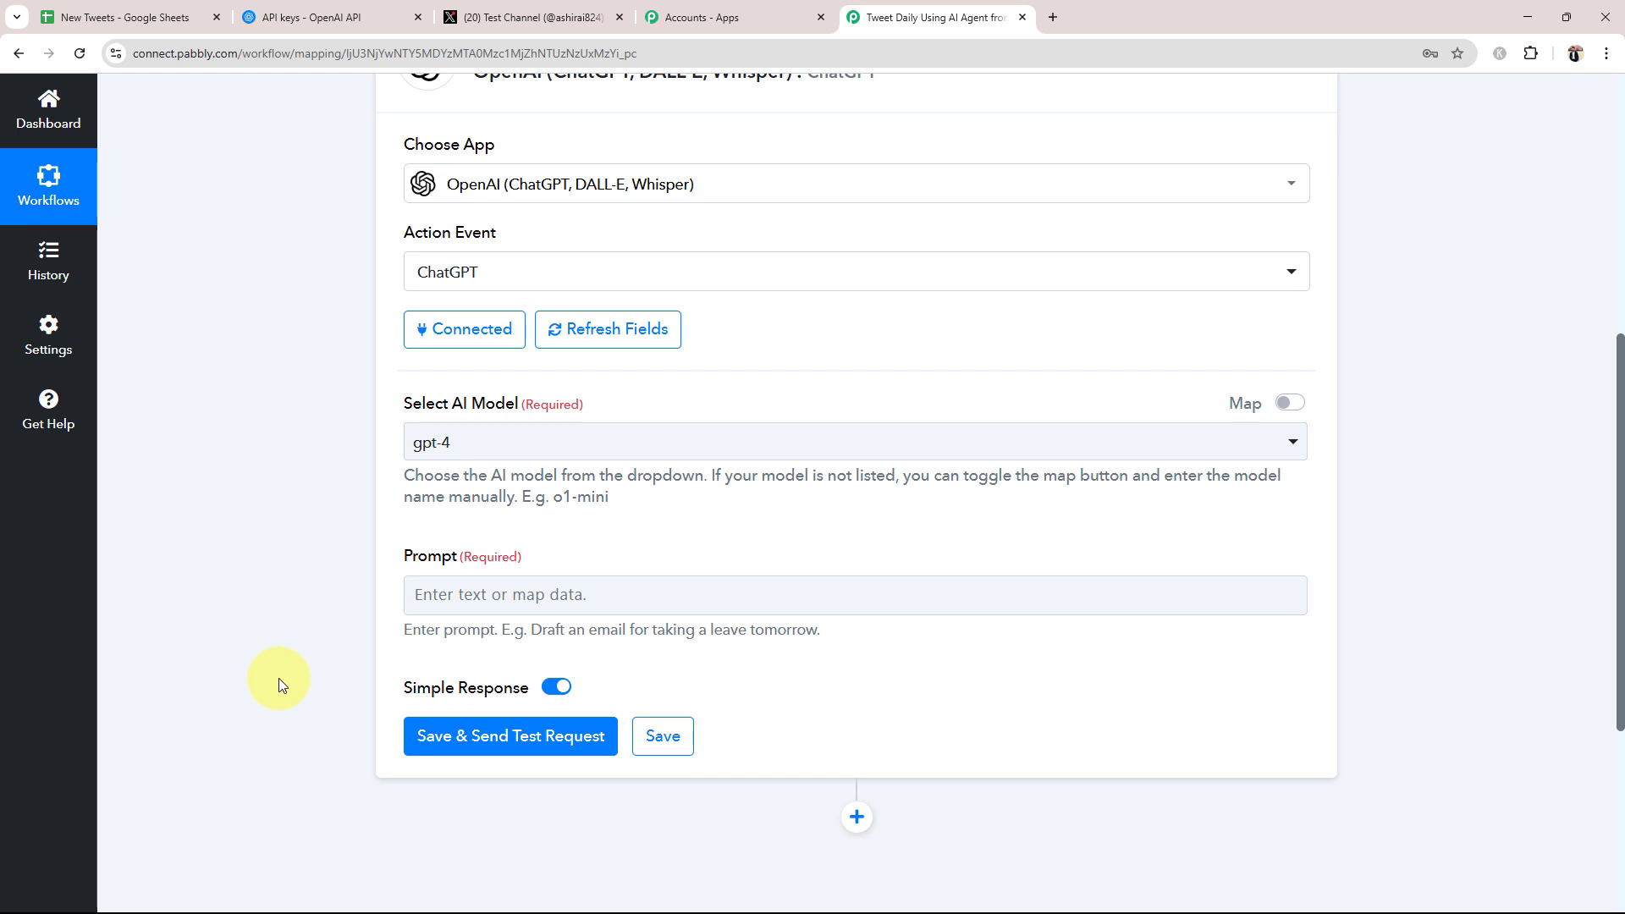
pyautogui.click(424, 440)
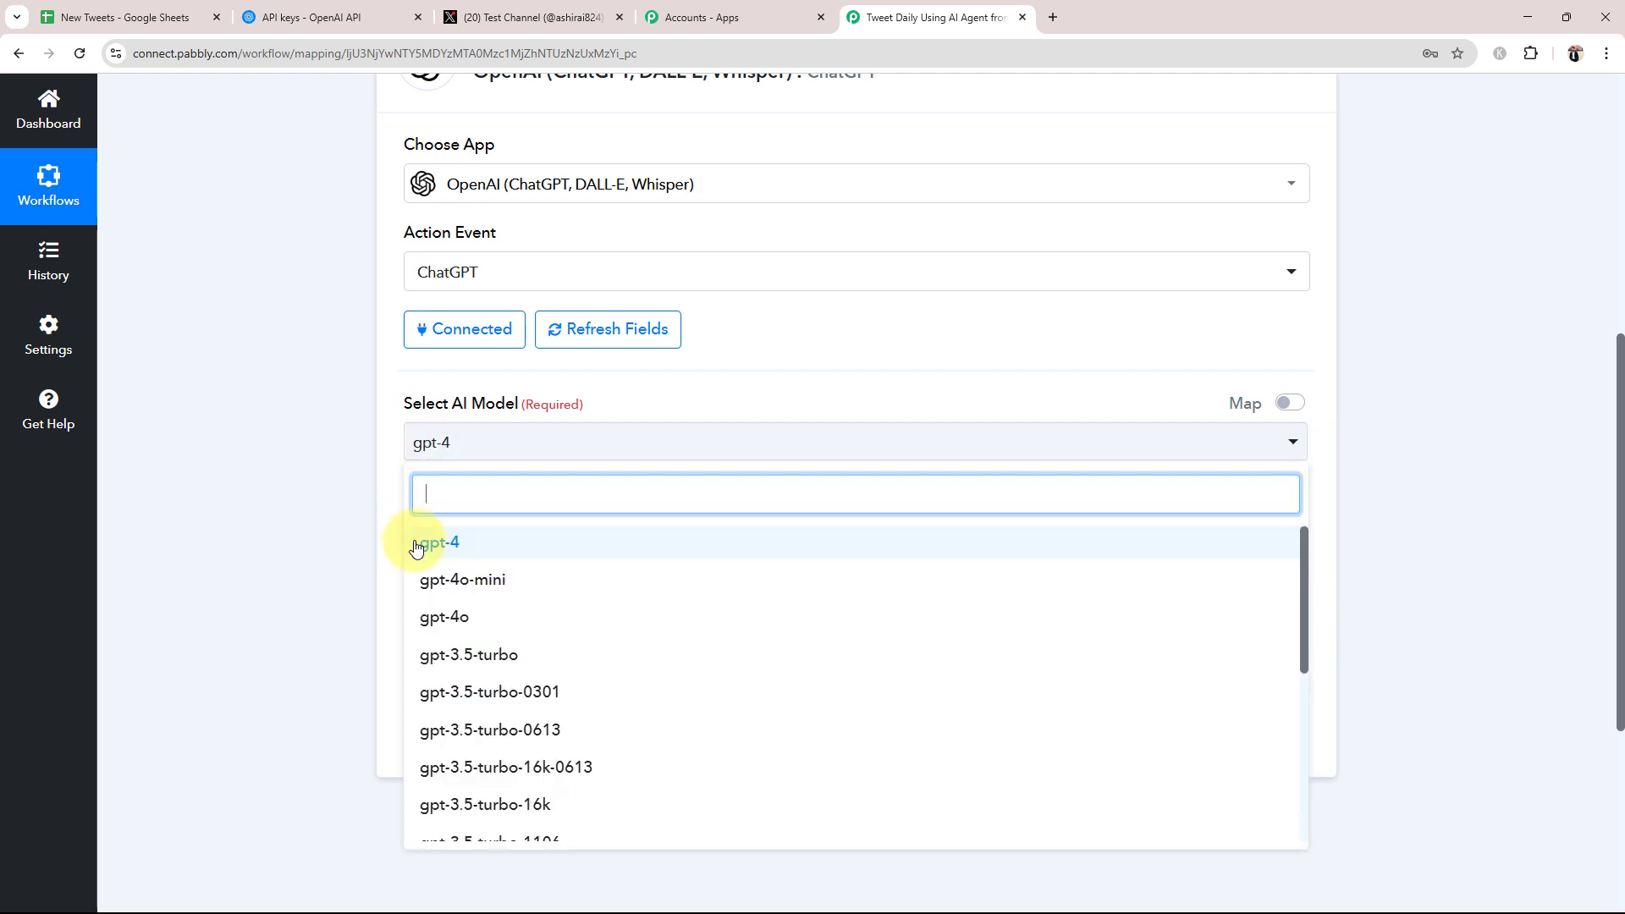
pyautogui.click(460, 584)
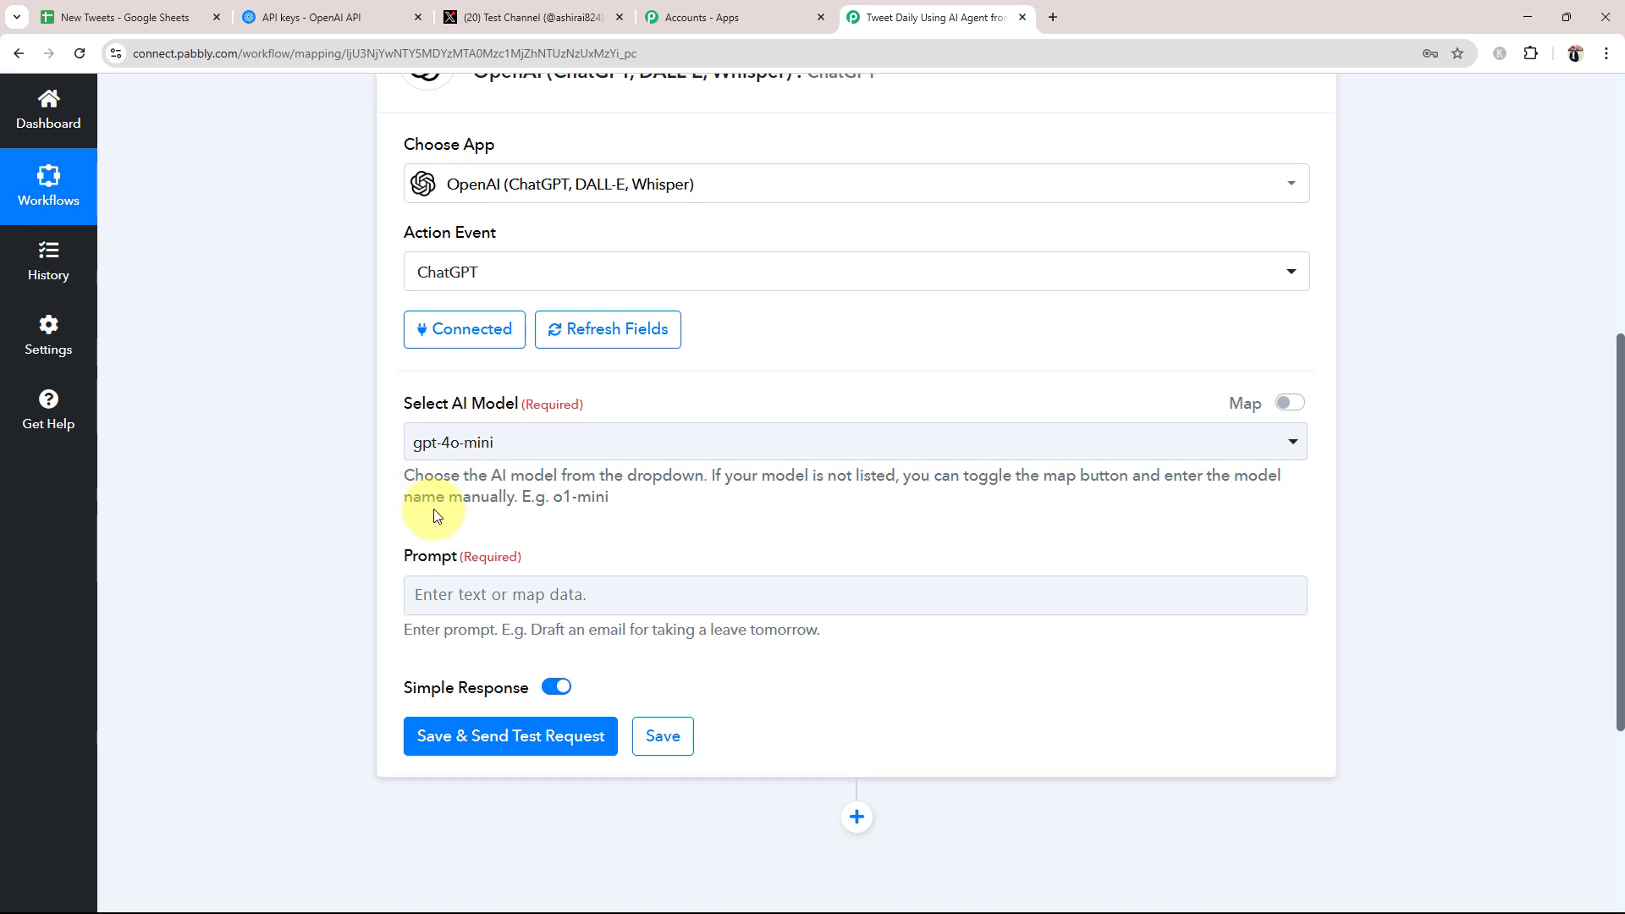
# - In the prompt, request a single, engaging digital marketing tweet based on the following topic: clear, concise, informative, within 280 characters, professional, without emojis
pyautogui.scroll(-2, 433, 510)
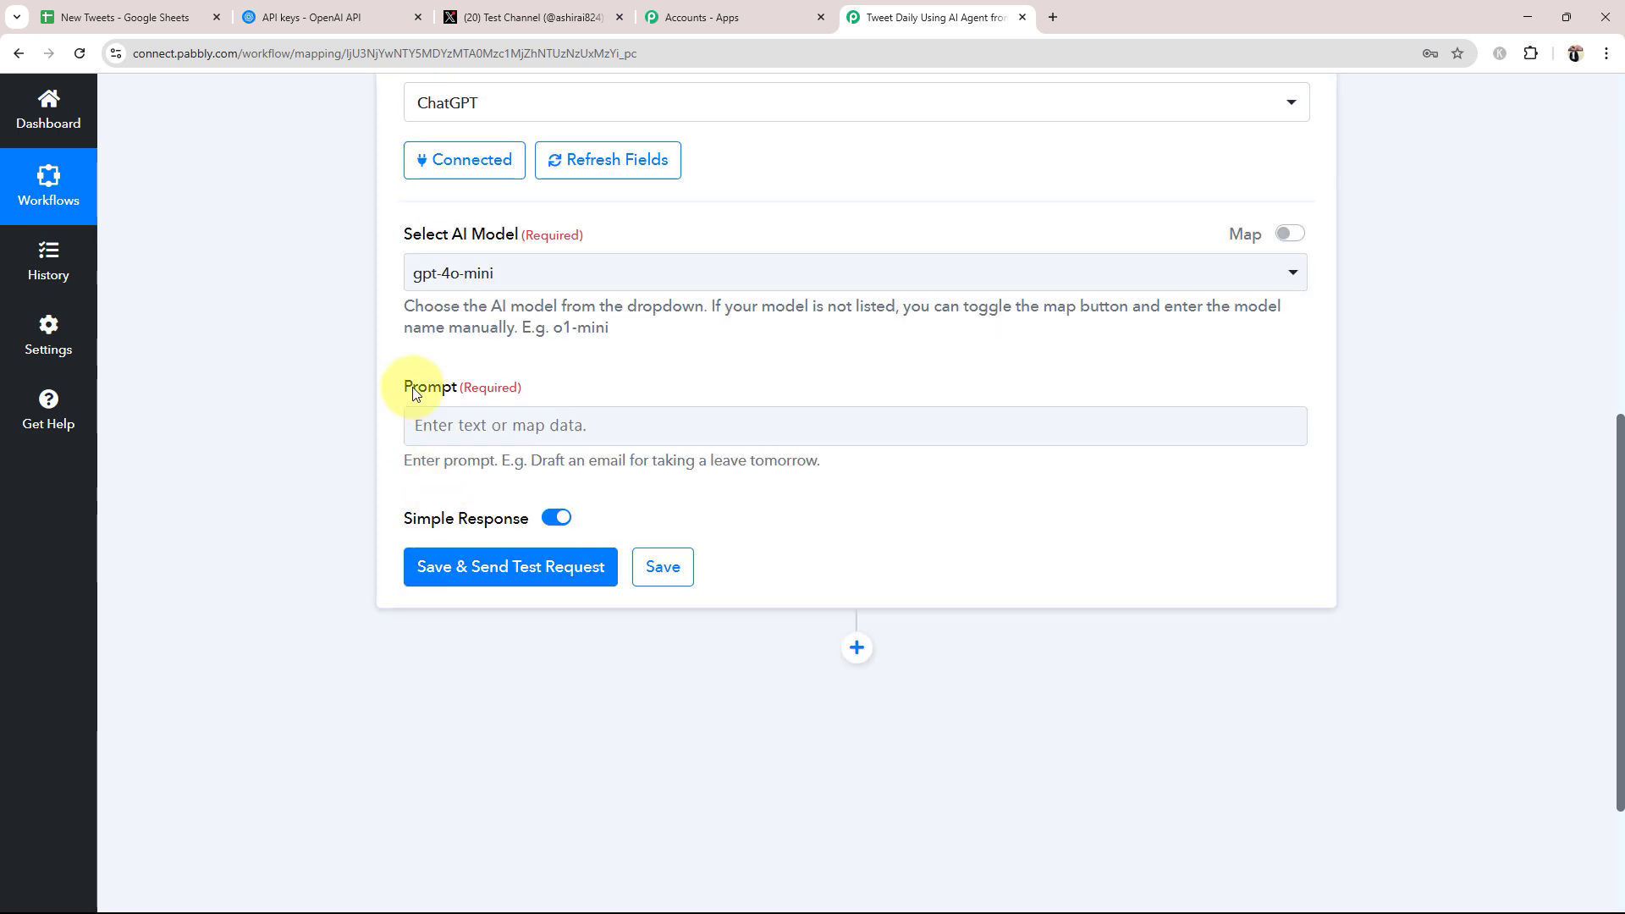
pyautogui.moveTo(413, 387); pyautogui.dragTo(522, 388)
pyautogui.click(373, 490)
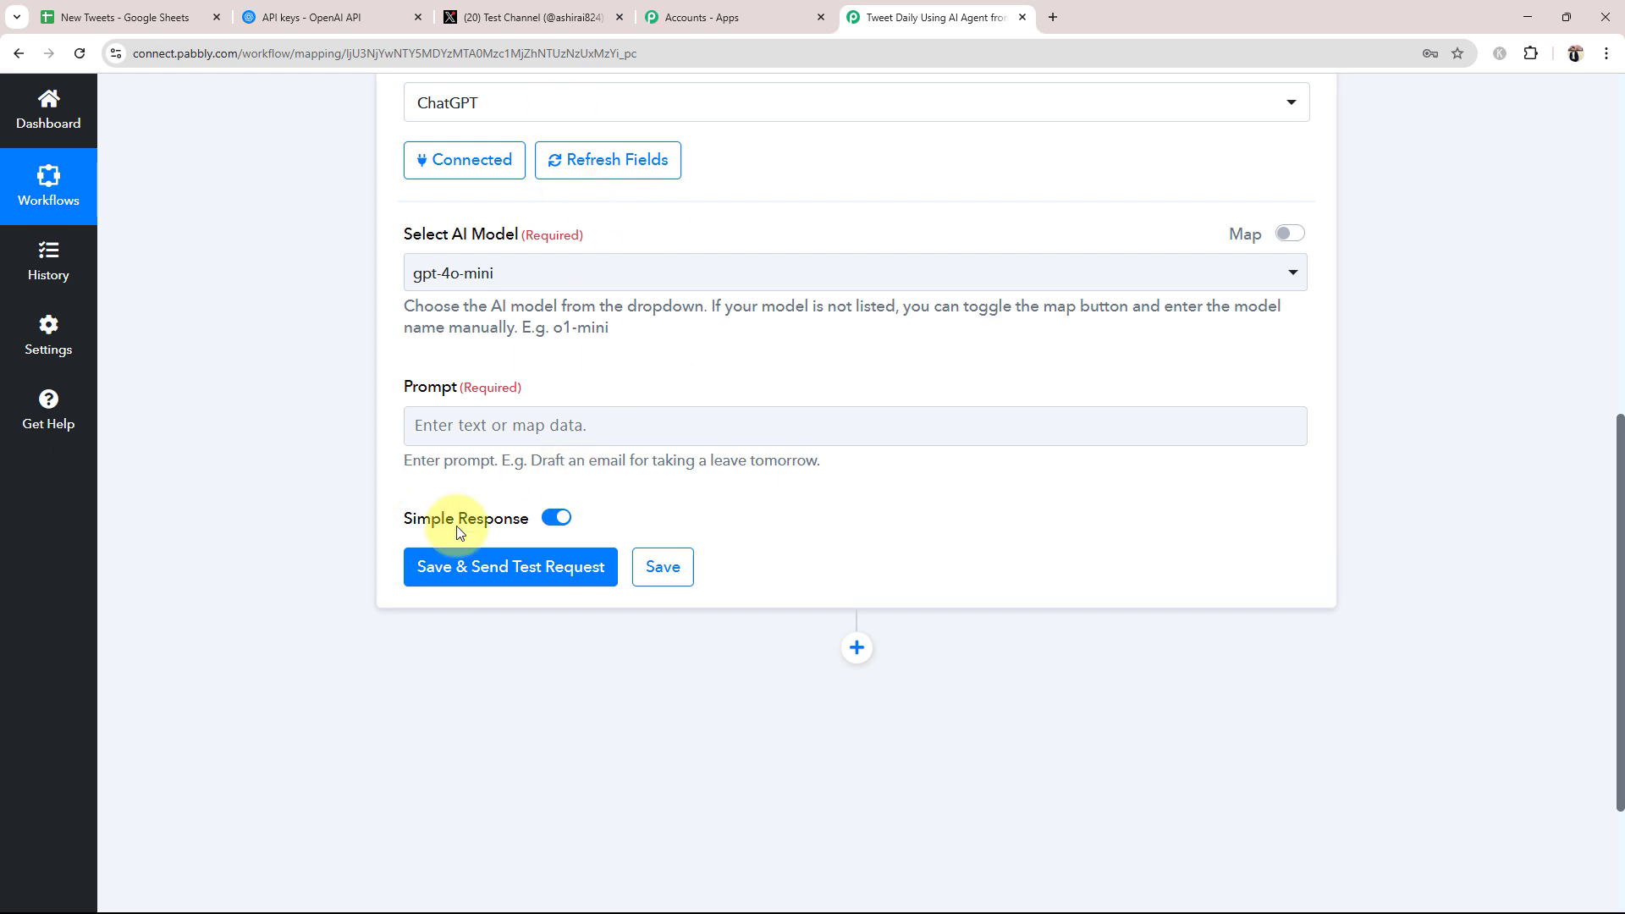
pyautogui.click(429, 434)
pyautogui.write('Generate a single, engaging tweet related to digital marketing based on the following topic:   The tweet should be clear, concise, and informative, staying within 280 characters. Focus on providing value, insights, or actionable tips without using emojis or unnecessary symbols. Keep it professional yet engaging to attract business owners and marketers.')
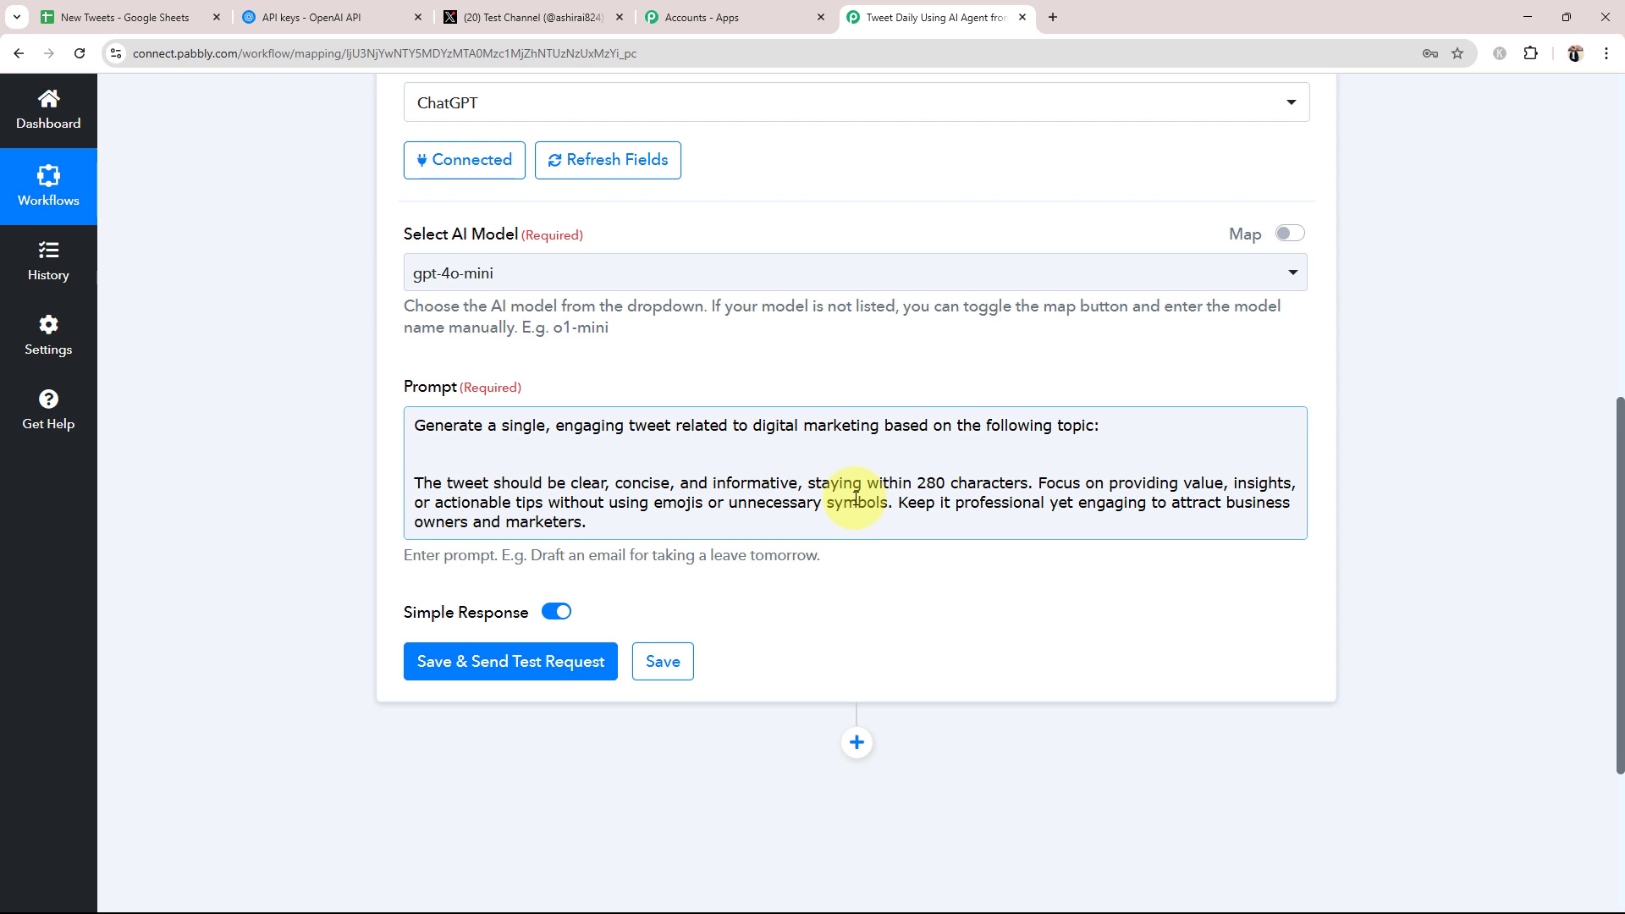
pyautogui.click(1125, 439)
pyautogui.click(352, 582)
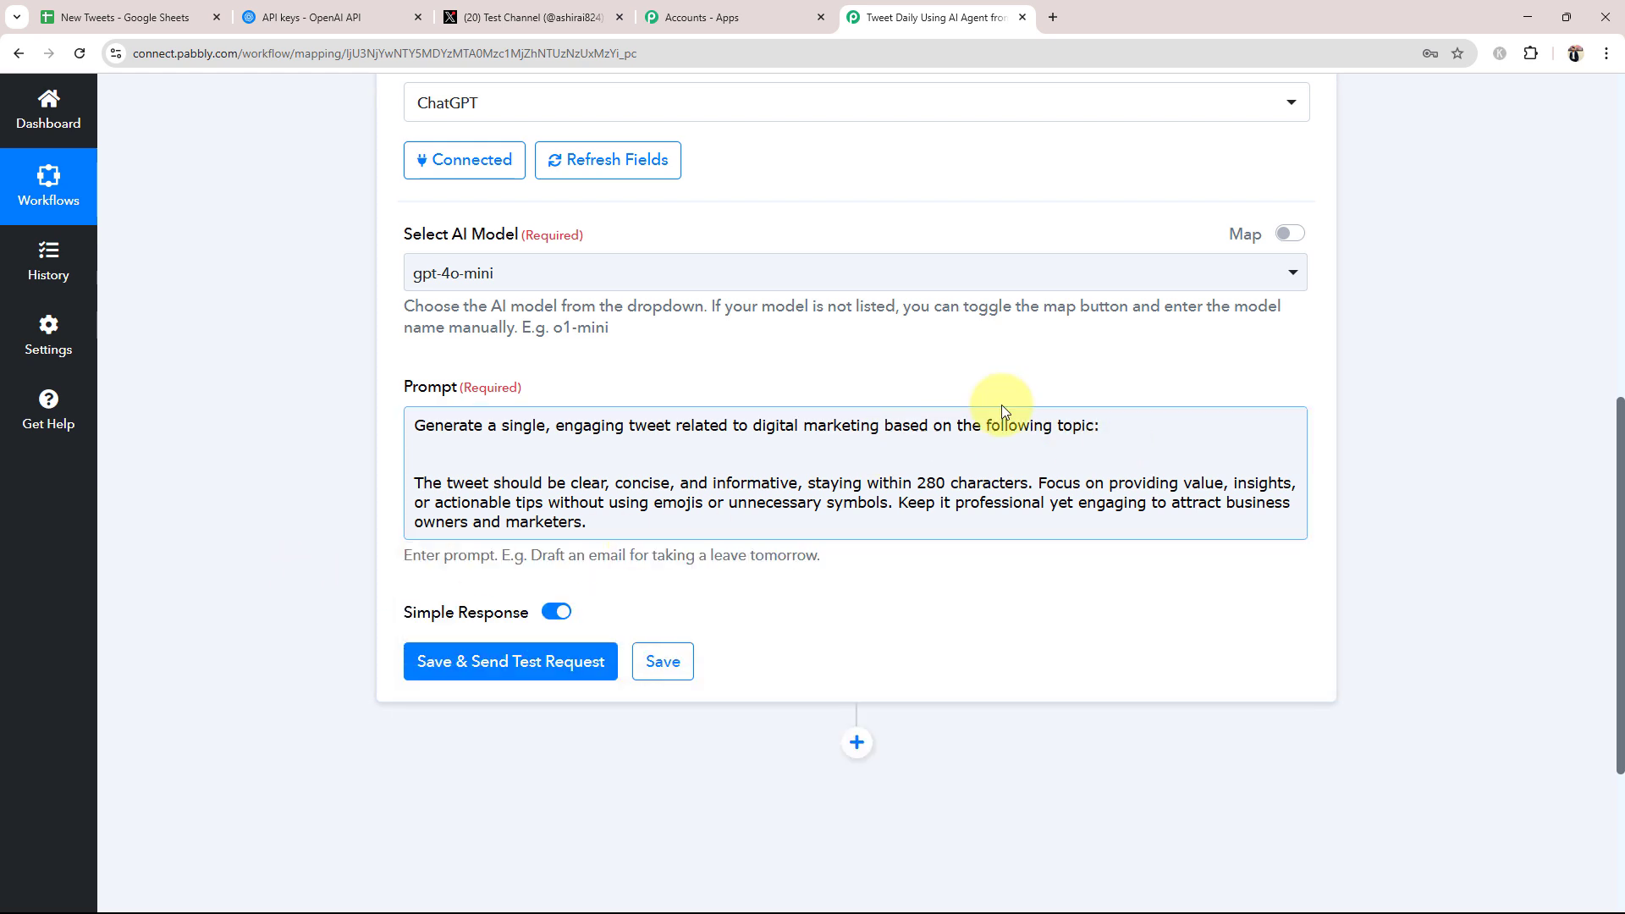
pyautogui.click(1107, 421)
pyautogui.click(230, 545)
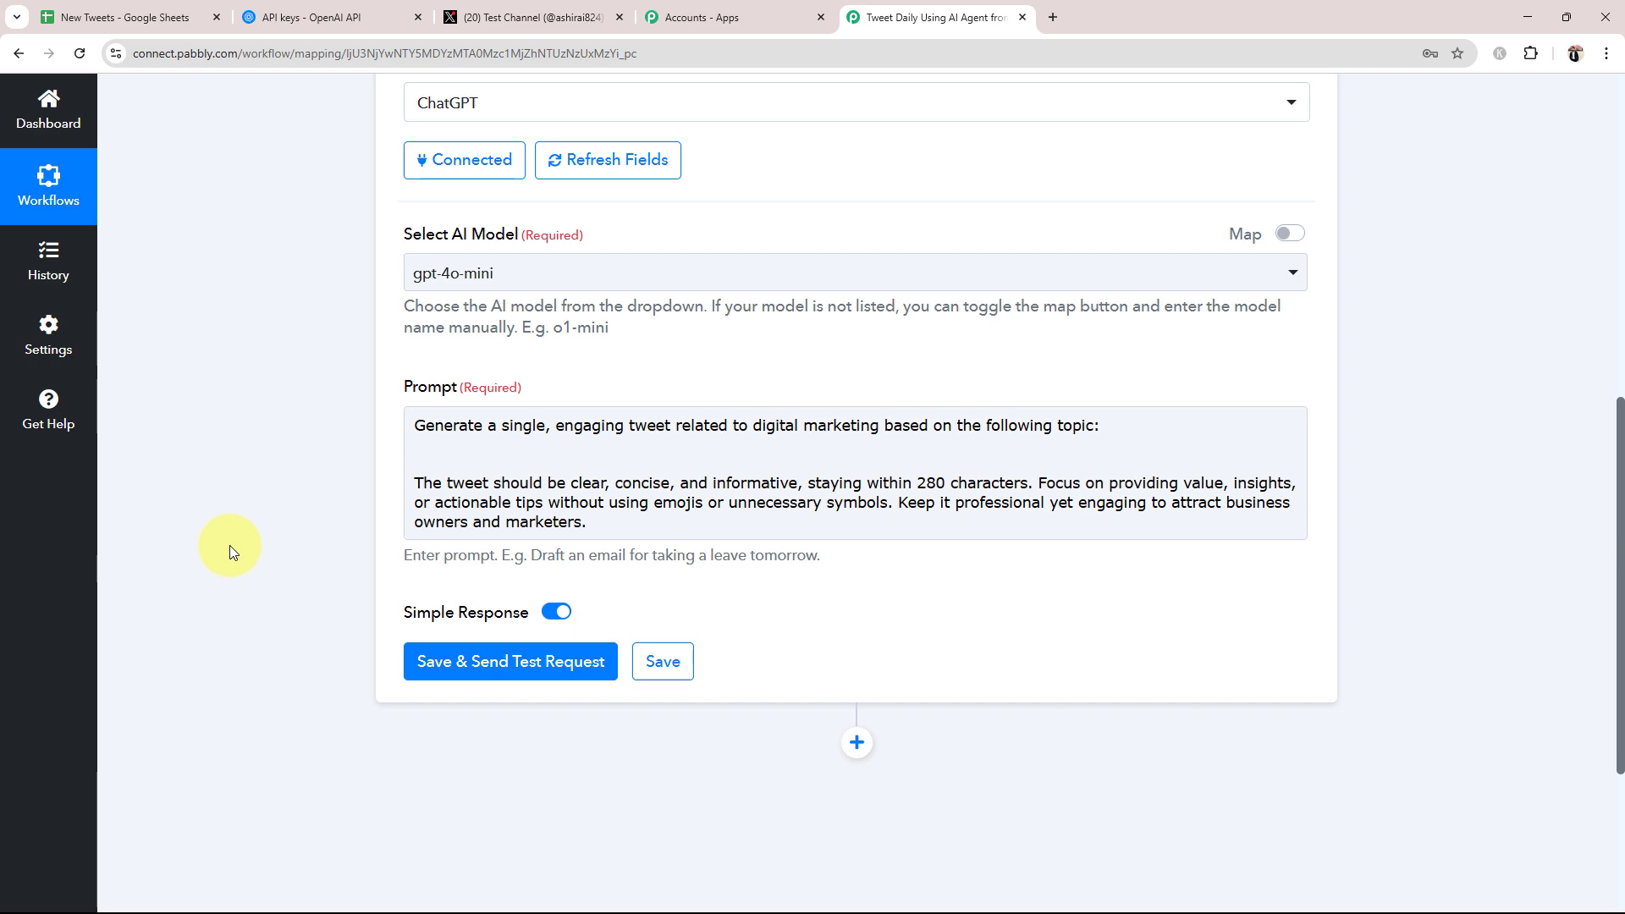
pyautogui.scroll(8, 230, 545)
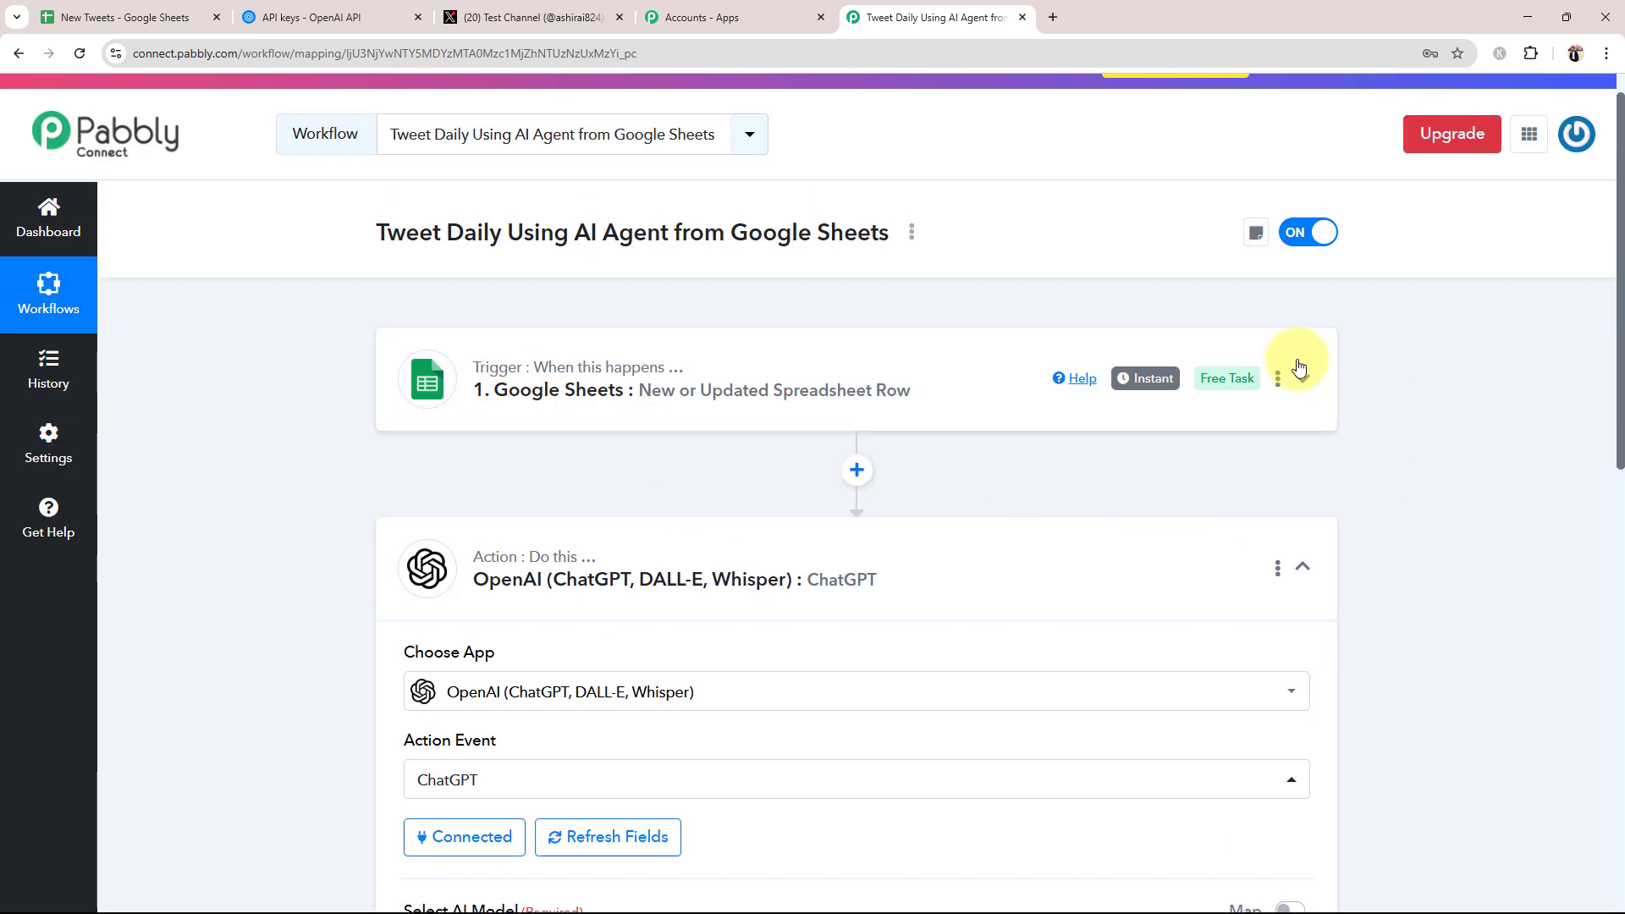
pyautogui.scroll(-1, 412, 473)
pyautogui.scroll(-7, 417, 470)
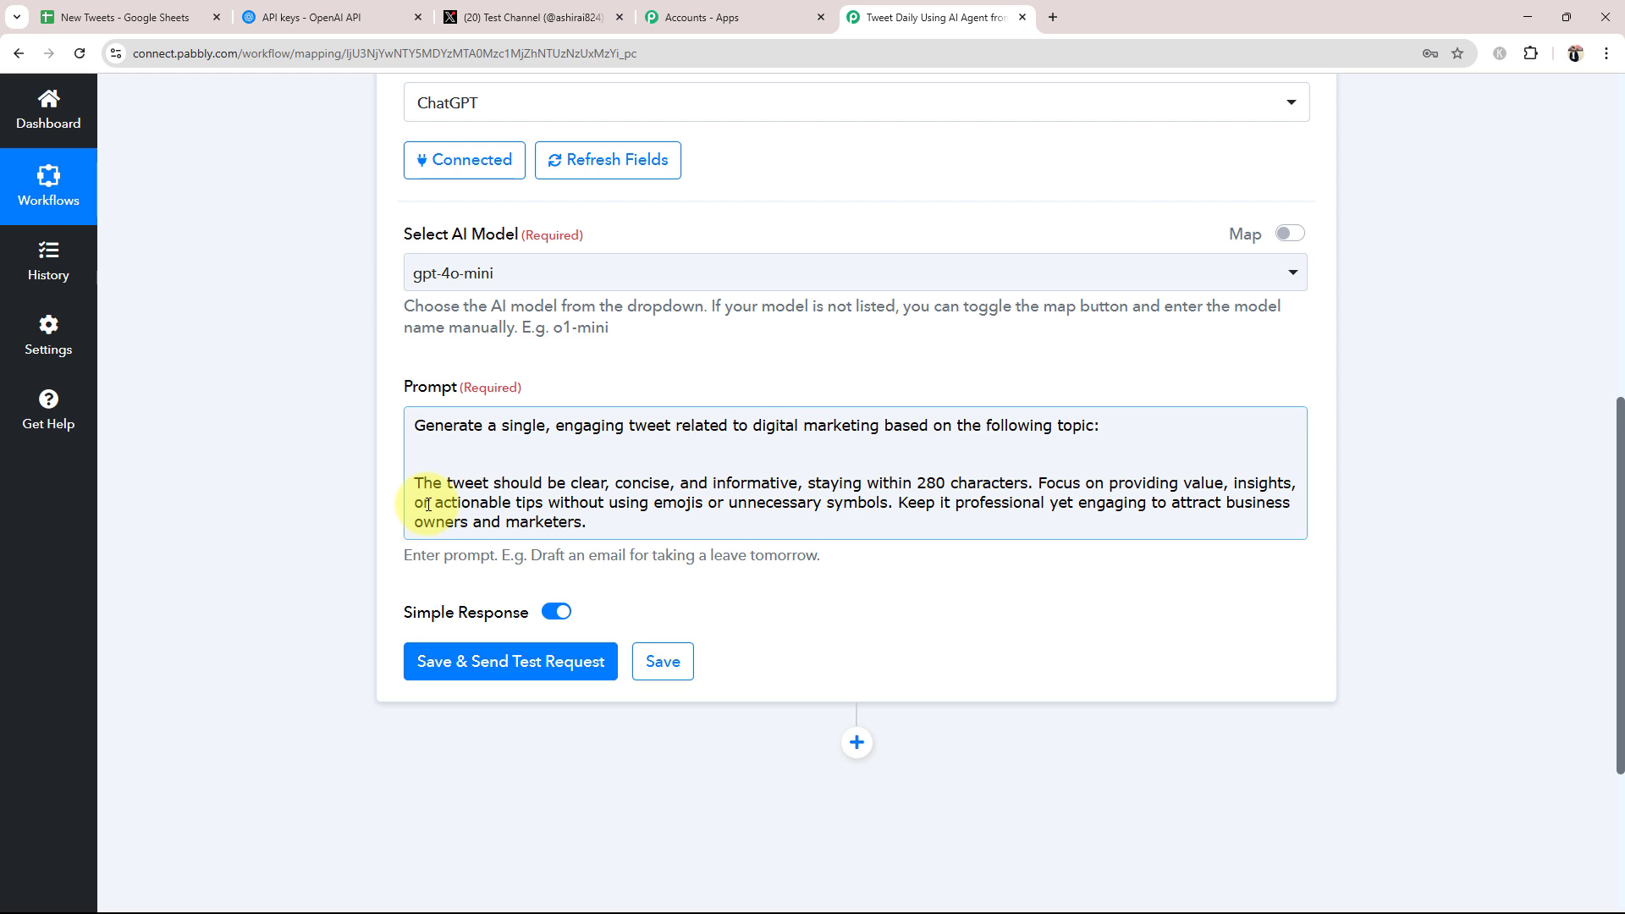
# - Map the Google Sheets Title into the prompt after "following topic:" and remove the extra blank line below it
pyautogui.click(1107, 423)
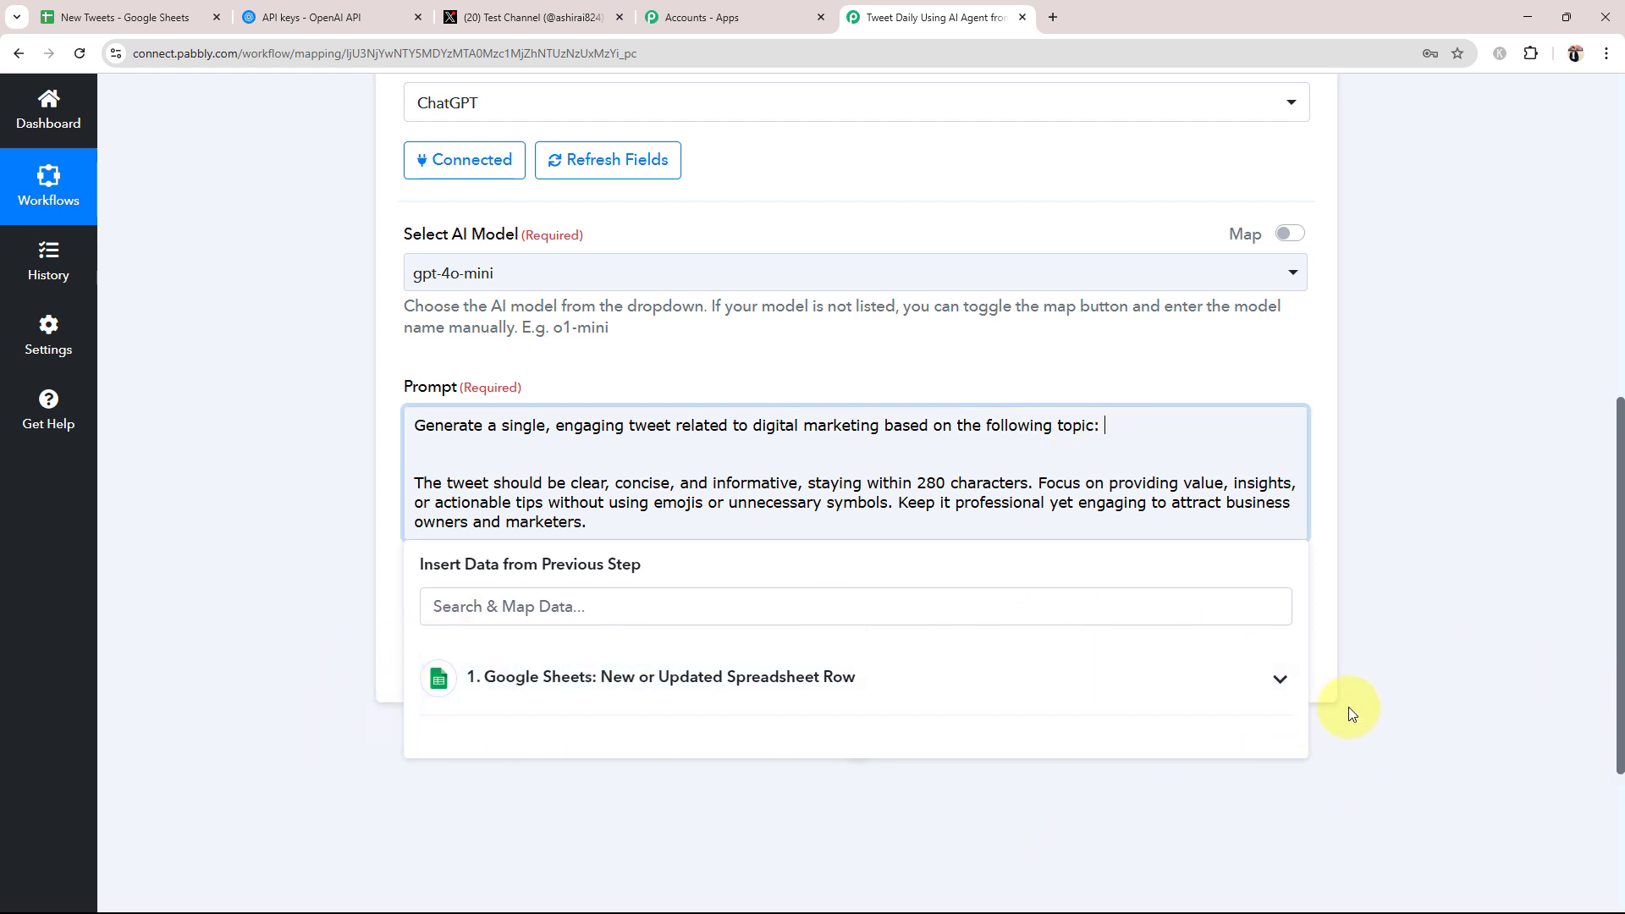
pyautogui.click(1282, 693)
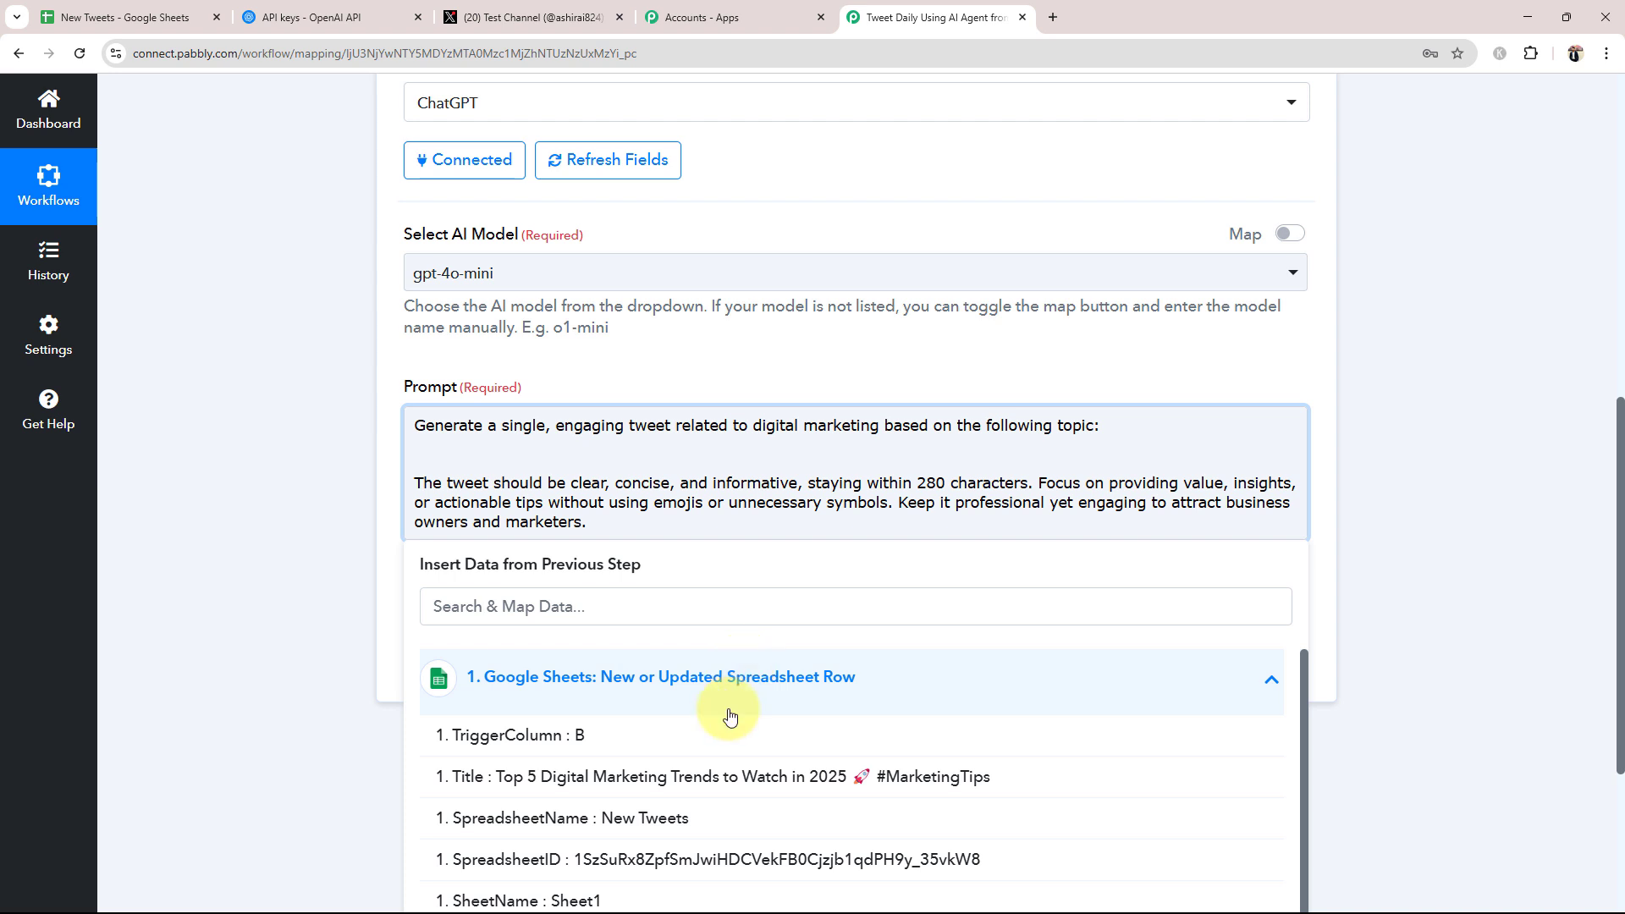
pyautogui.scroll(-1, 728, 724)
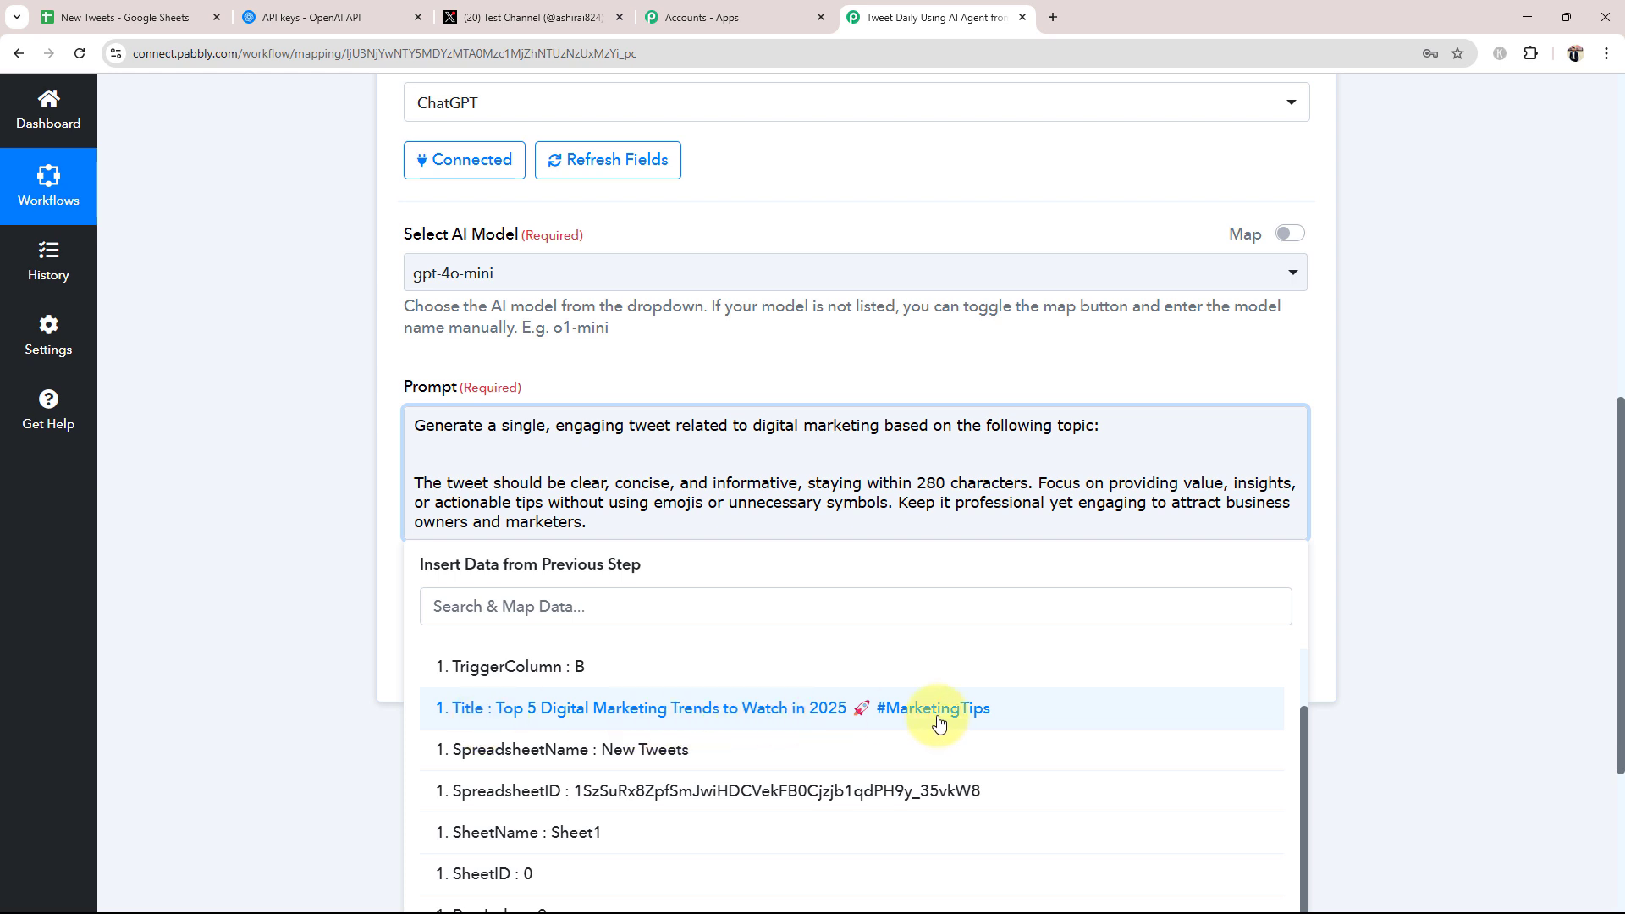
pyautogui.click(796, 716)
pyautogui.click(217, 501)
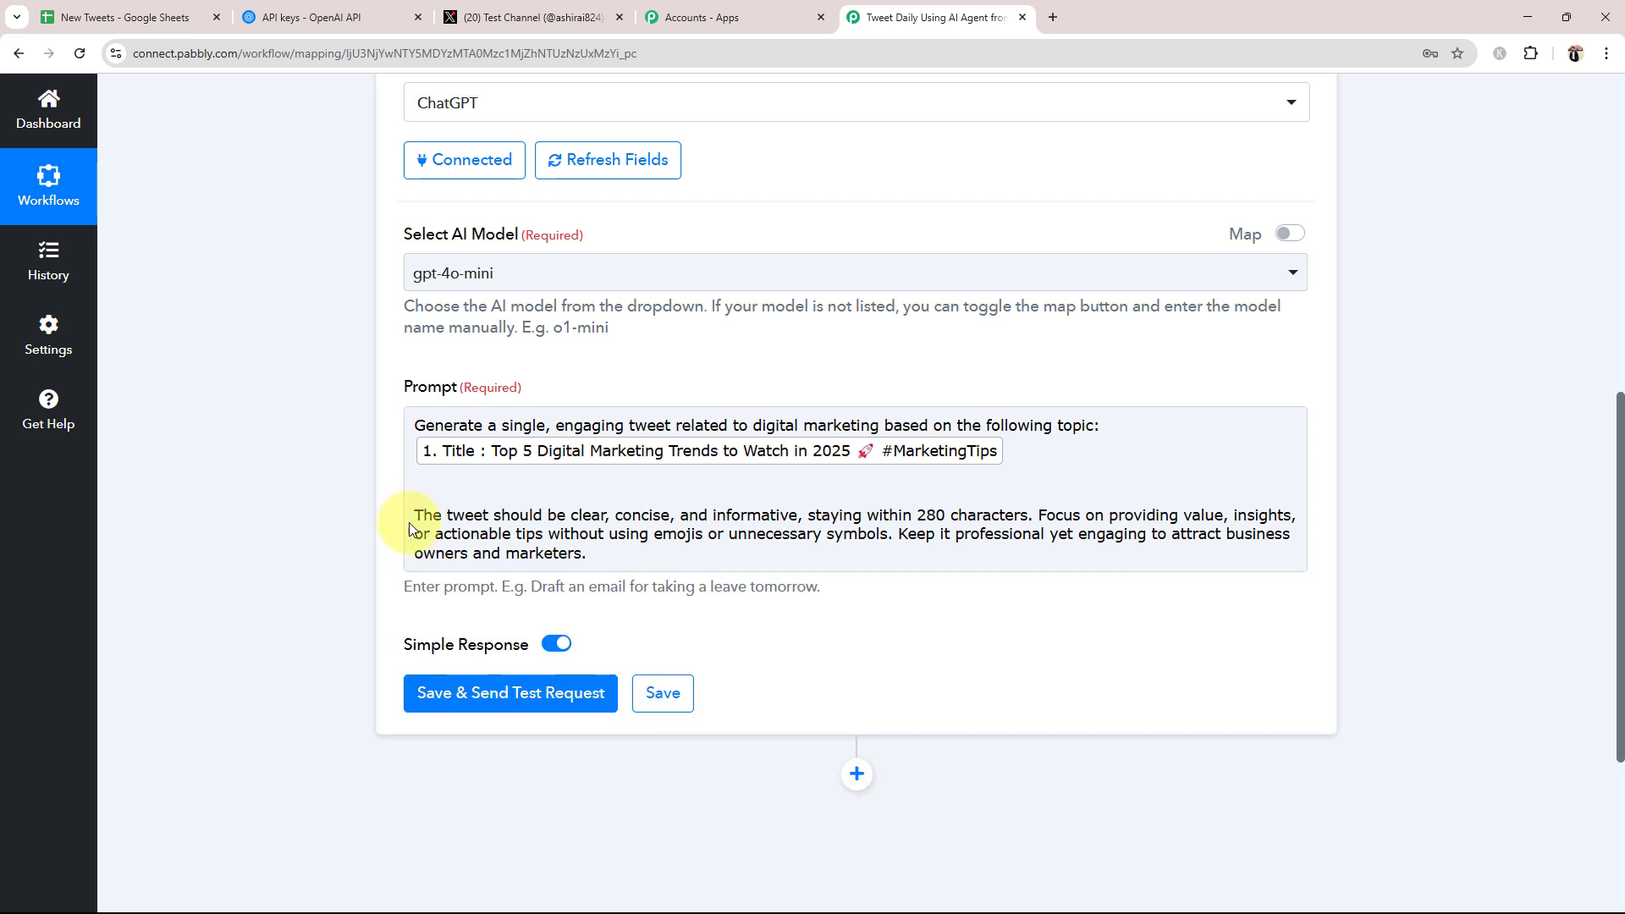
pyautogui.click(401, 526)
pyautogui.press('BackSpace')
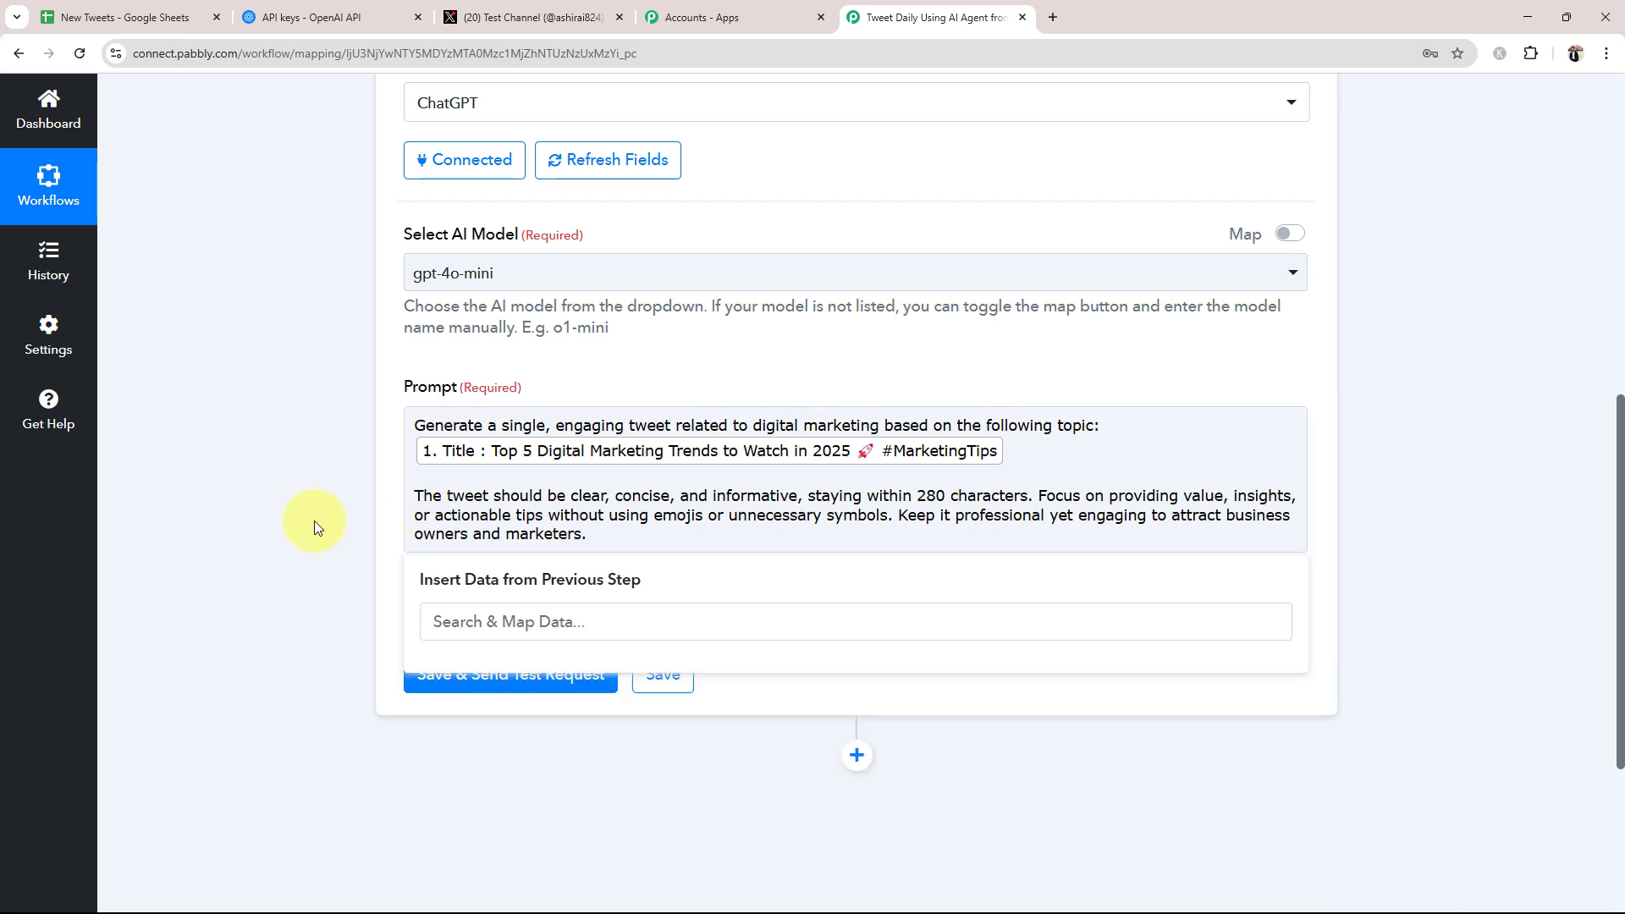
pyautogui.click(313, 521)
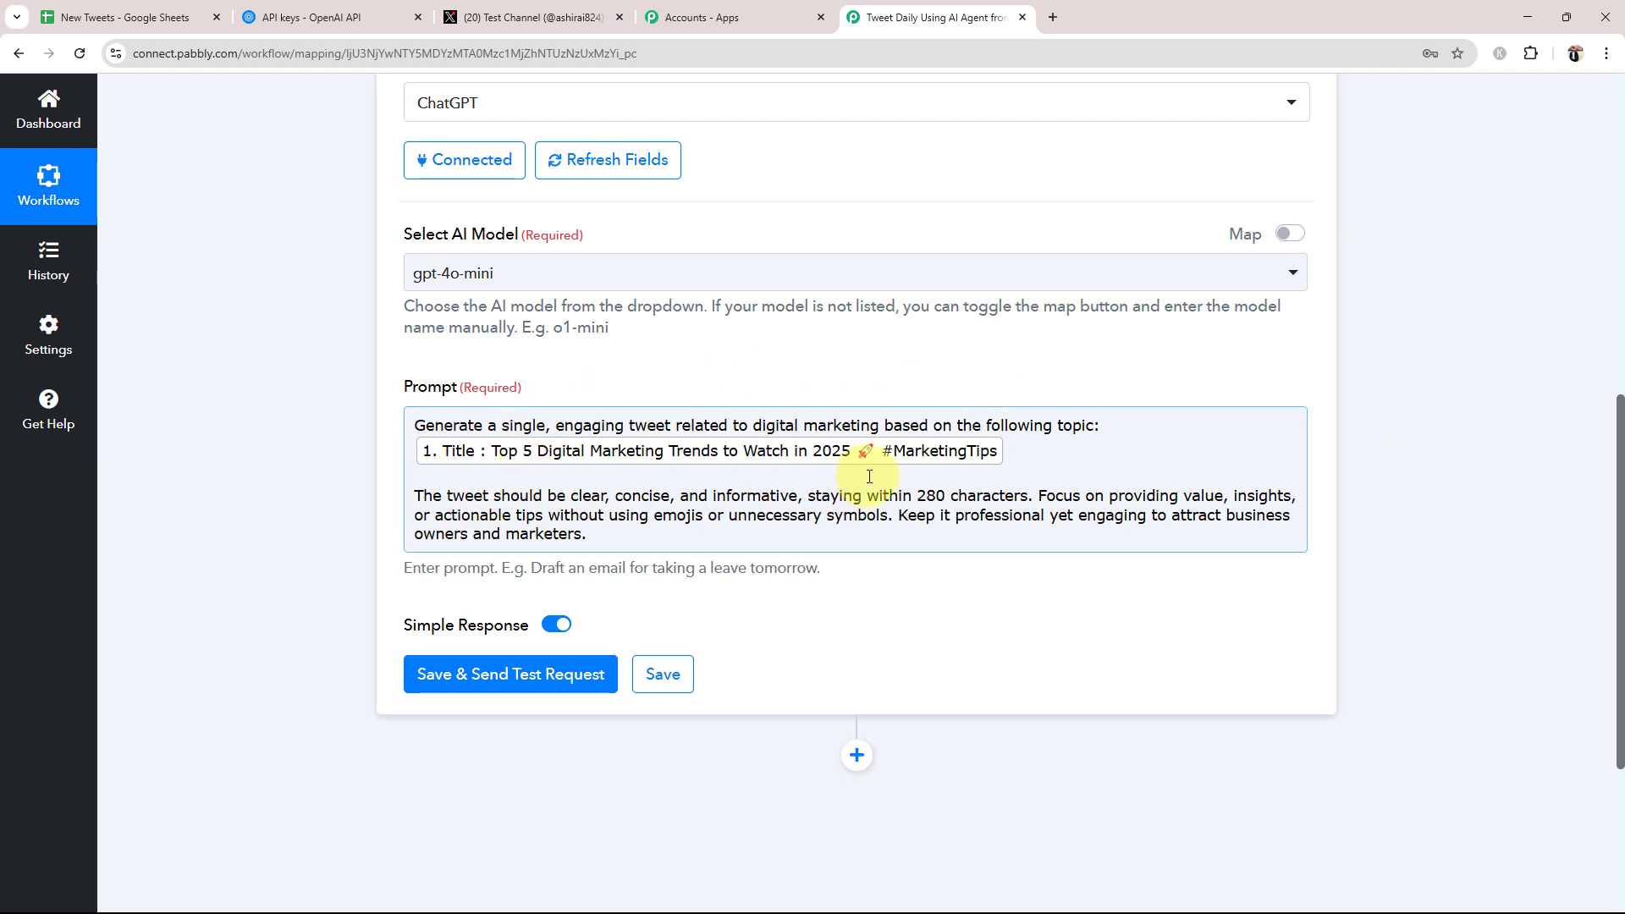
pyautogui.moveTo(412, 496); pyautogui.dragTo(627, 533)
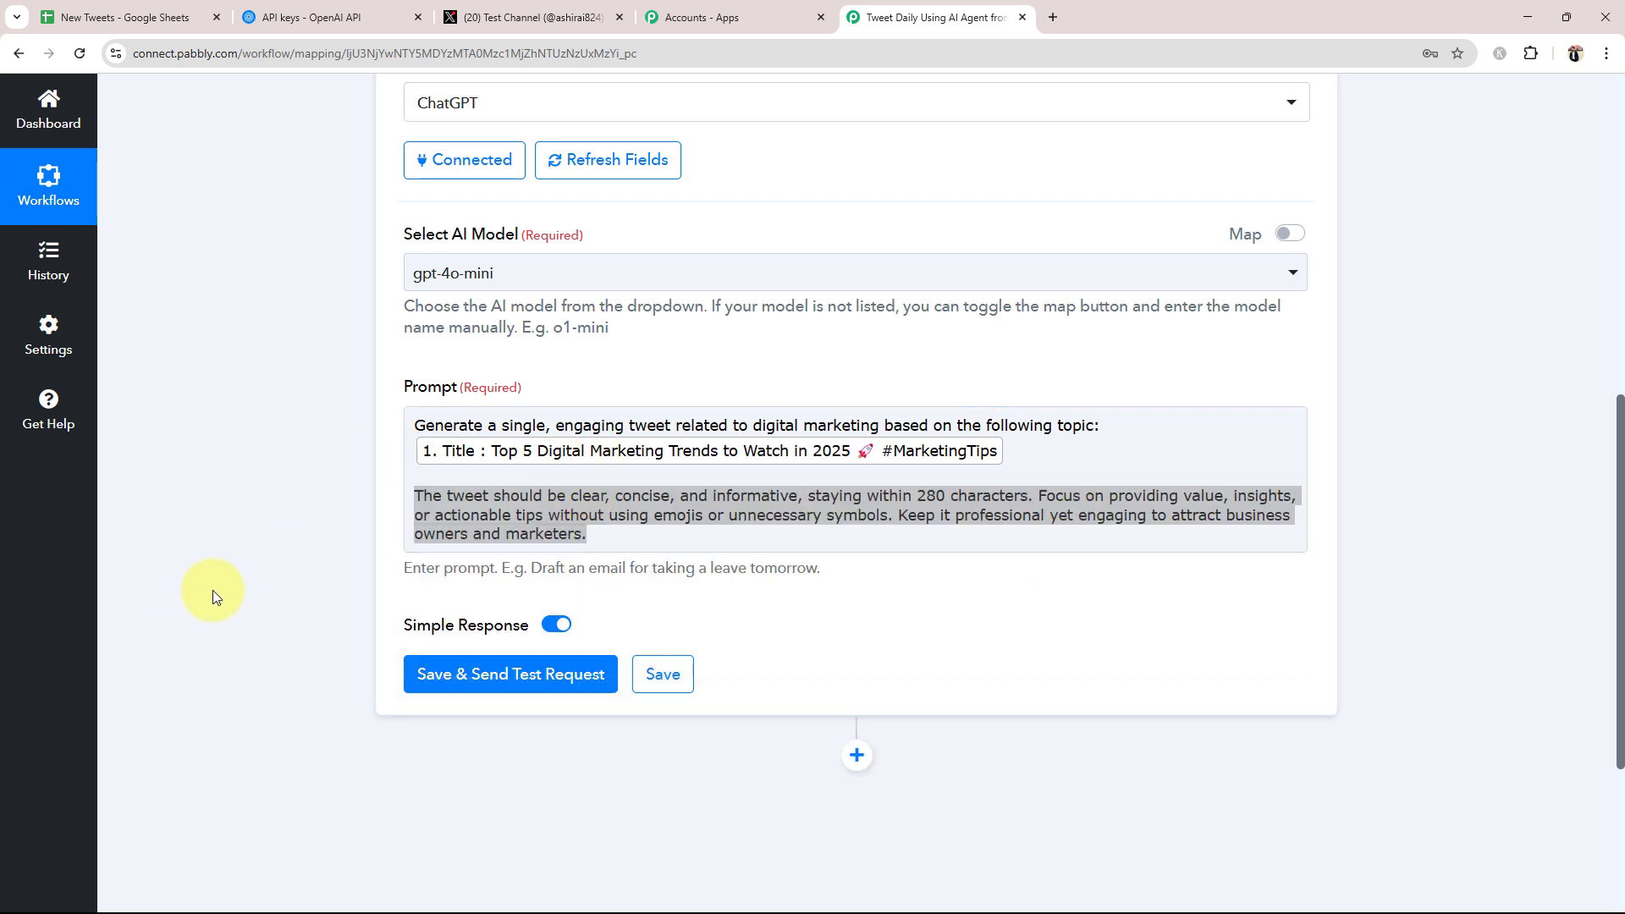
pyautogui.click(665, 516)
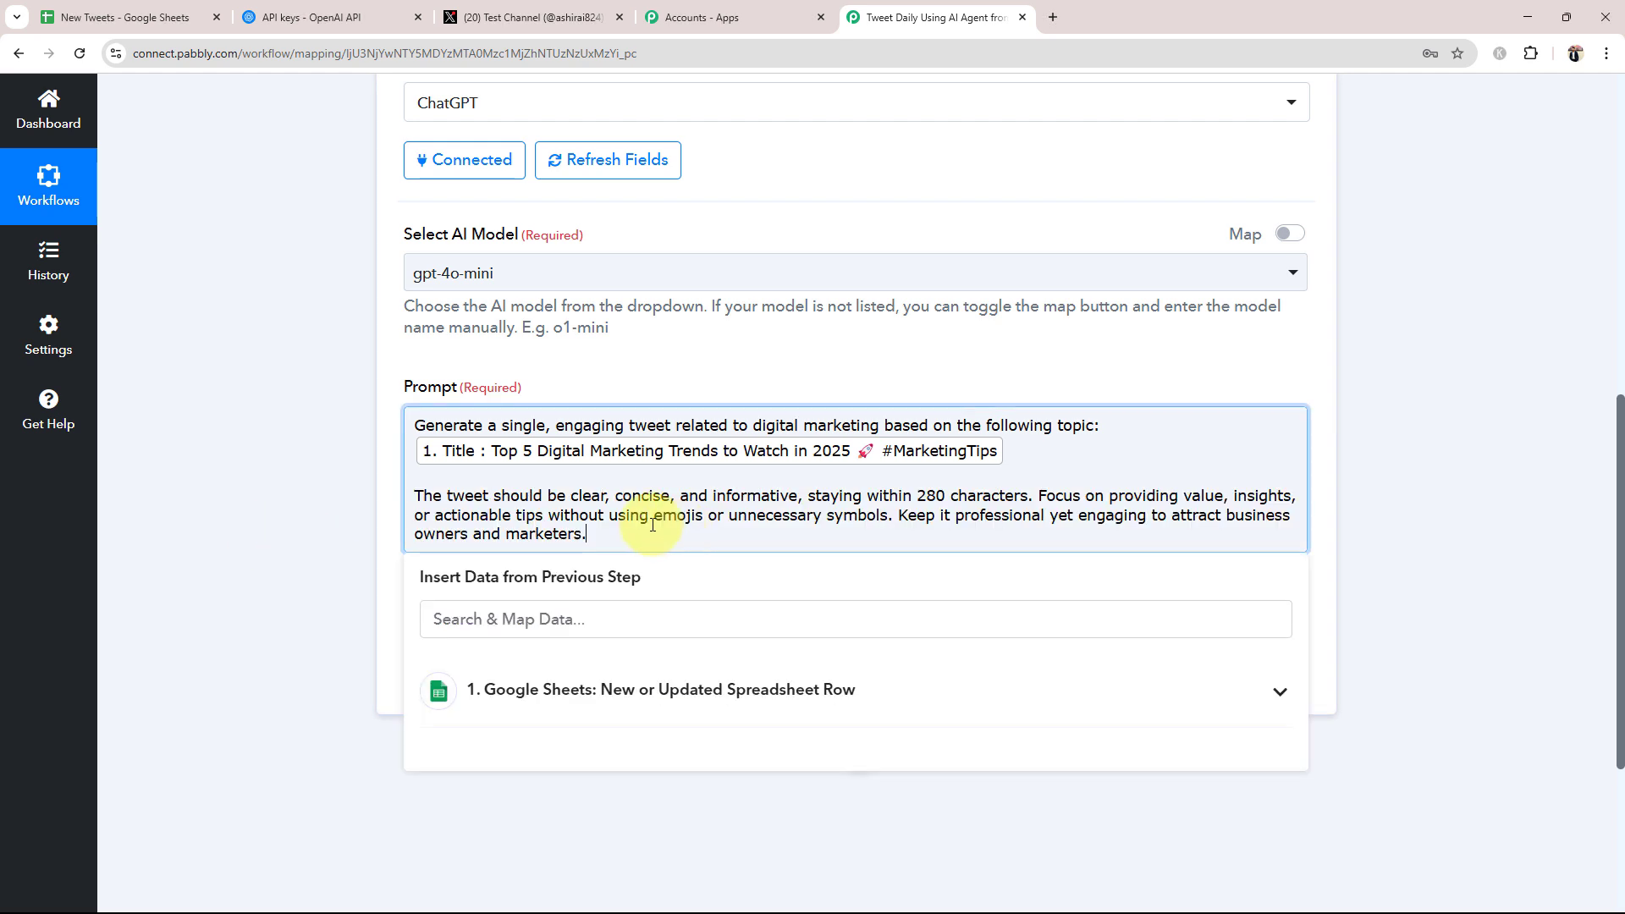
pyautogui.click(327, 530)
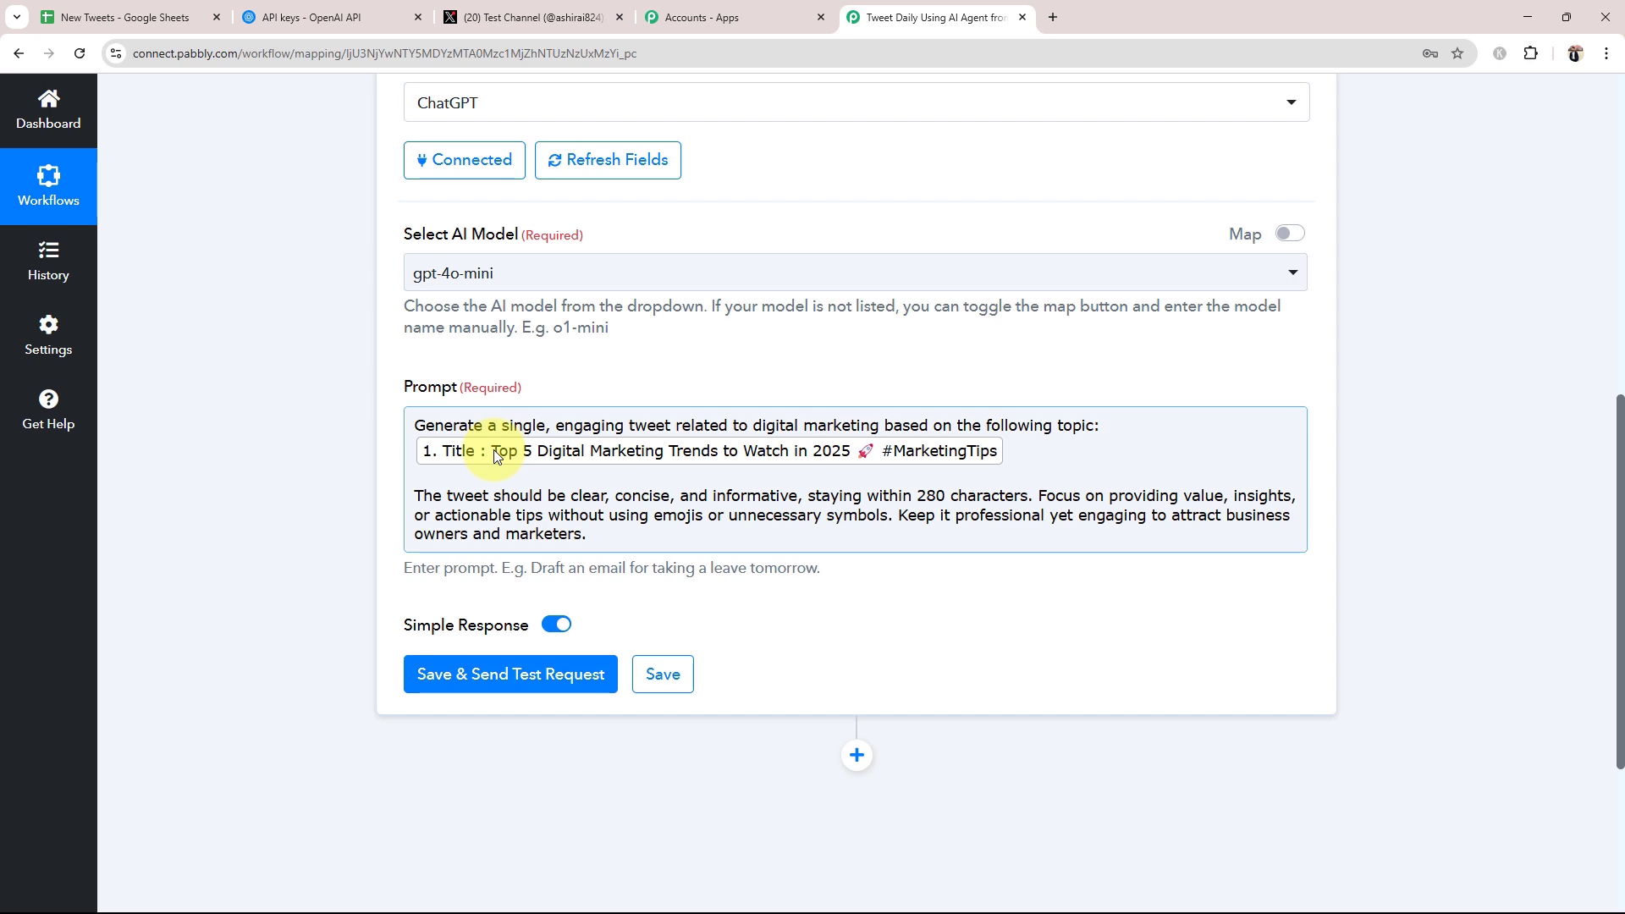
# - Check the titles in the New Tweets sheet and, back in Pabbly Connect, review the prompt's tone and length instructions
pyautogui.click(157, 10)
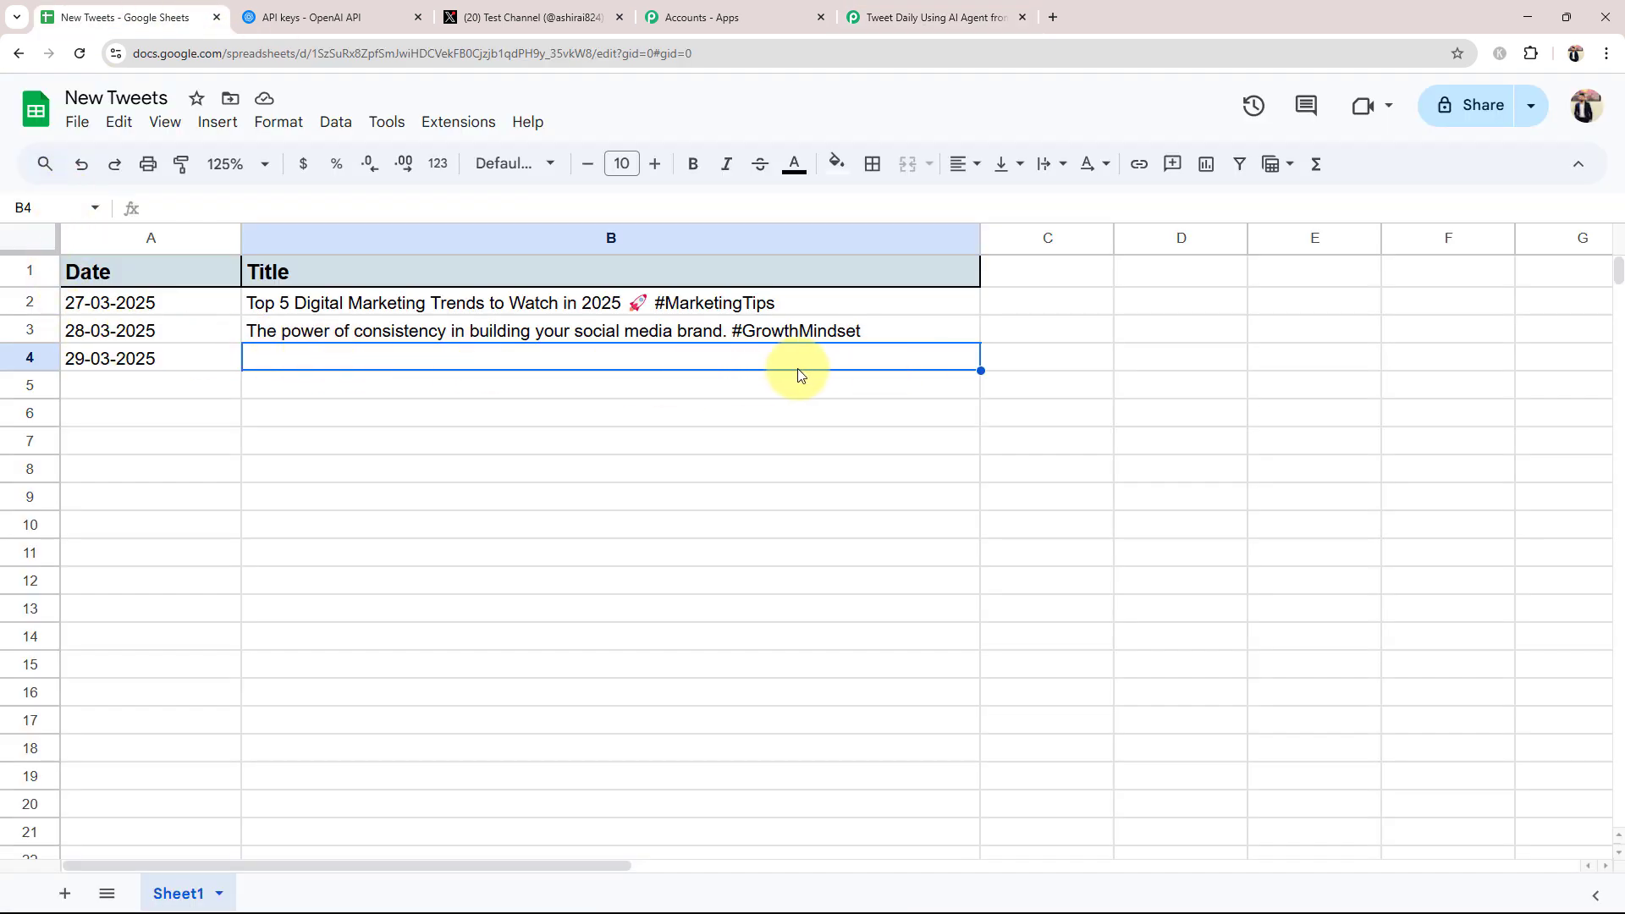
pyautogui.click(945, 8)
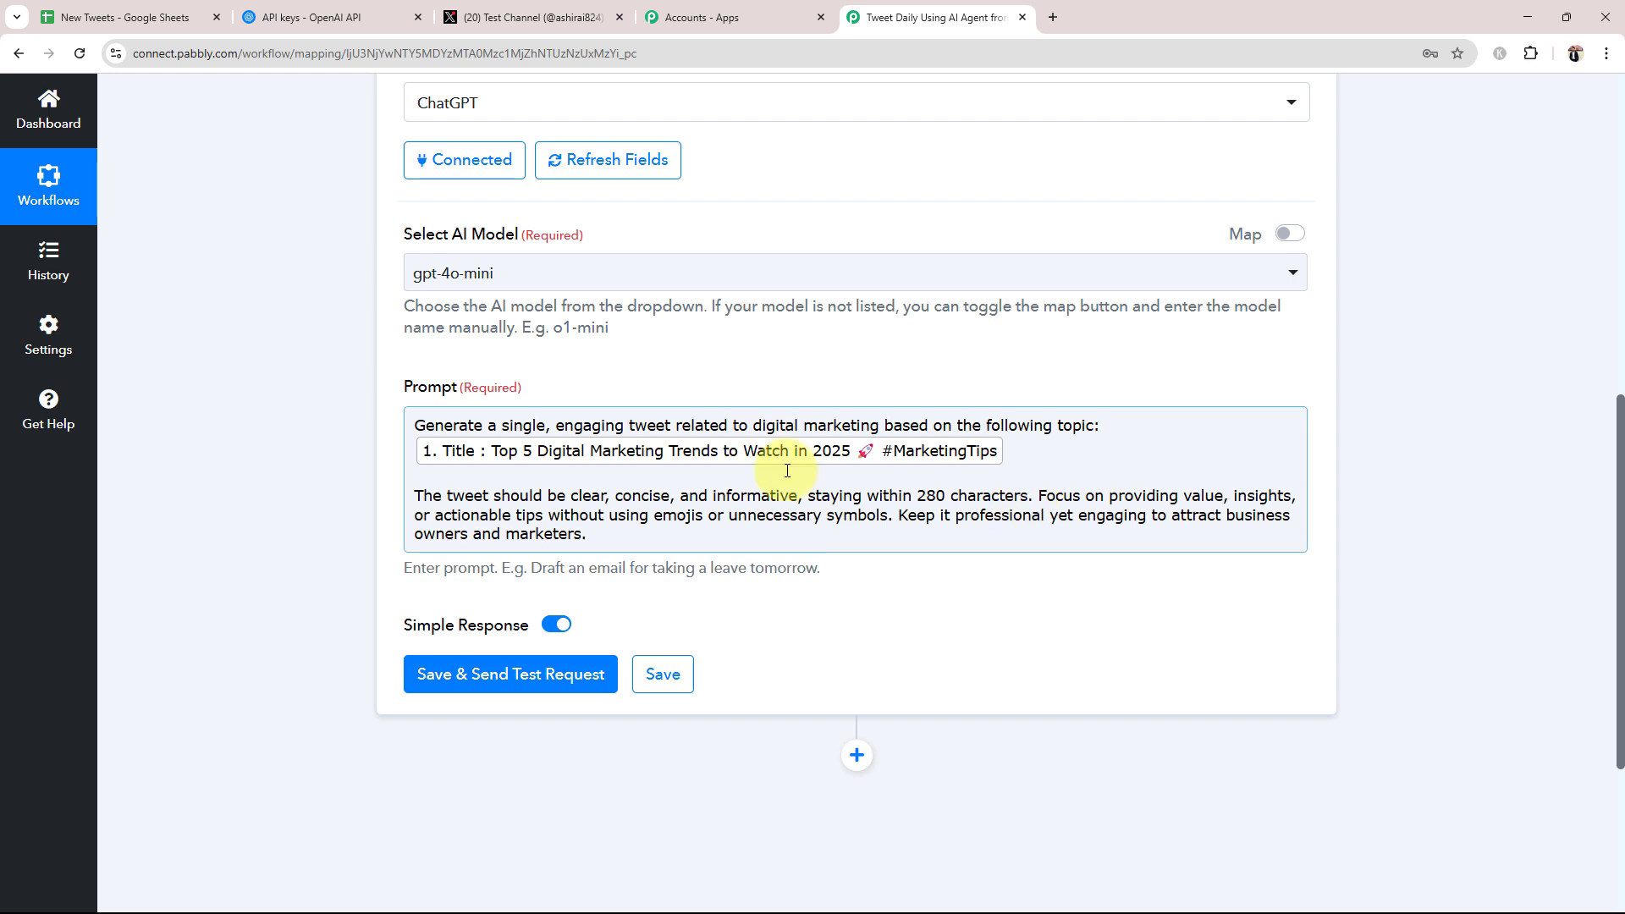
pyautogui.moveTo(415, 497); pyautogui.dragTo(583, 538)
pyautogui.click(359, 527)
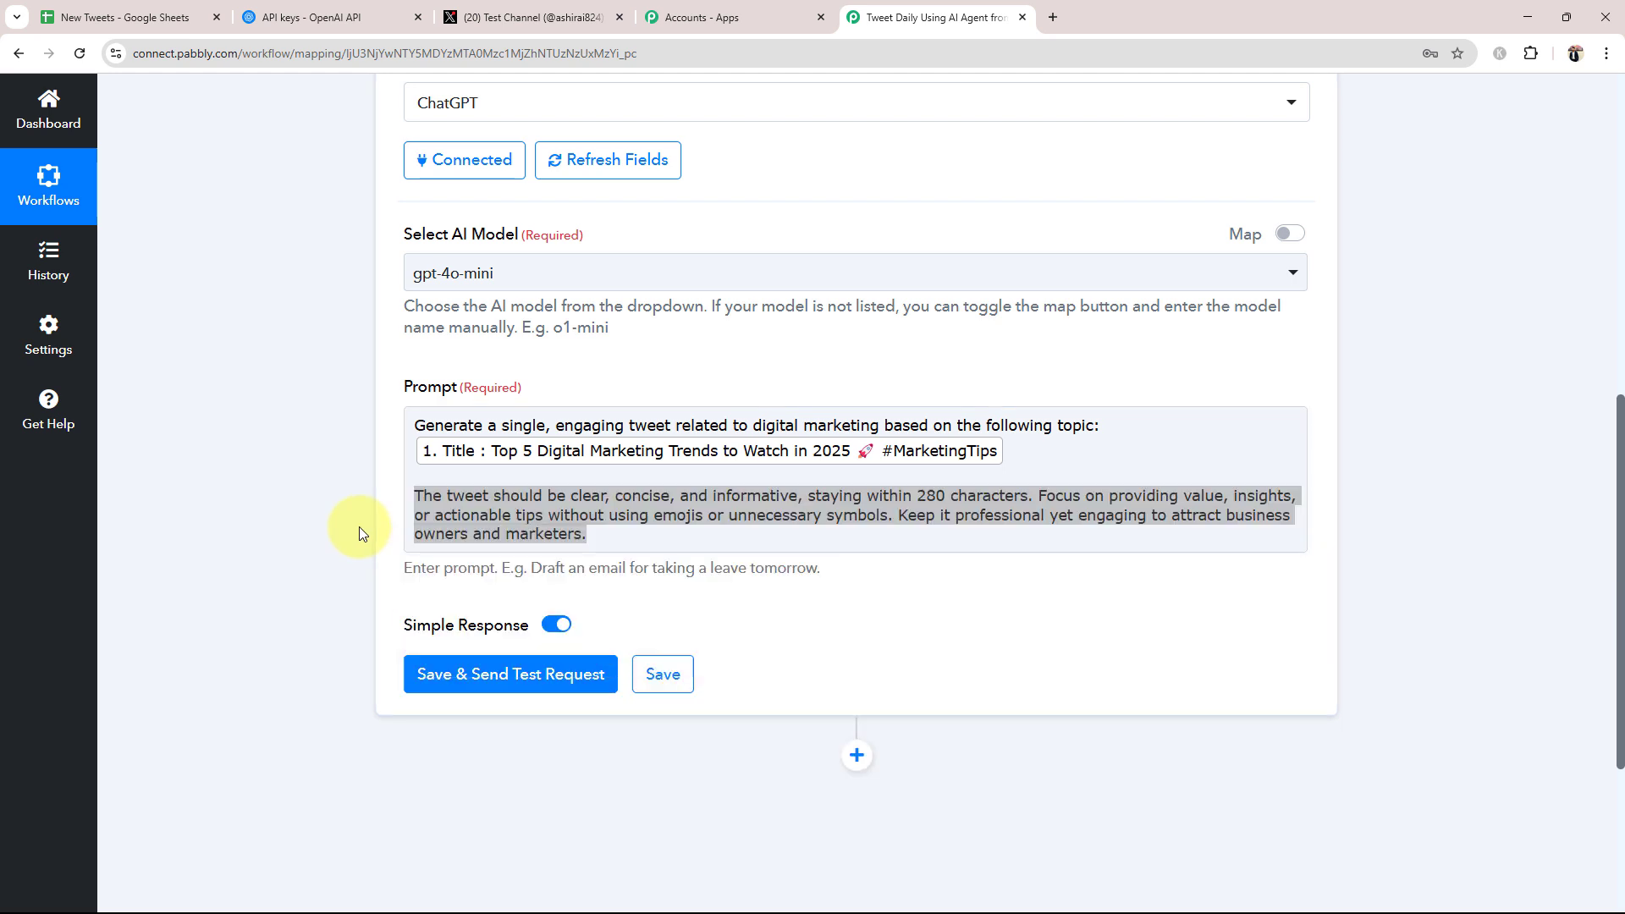
pyautogui.click(665, 519)
pyautogui.click(311, 521)
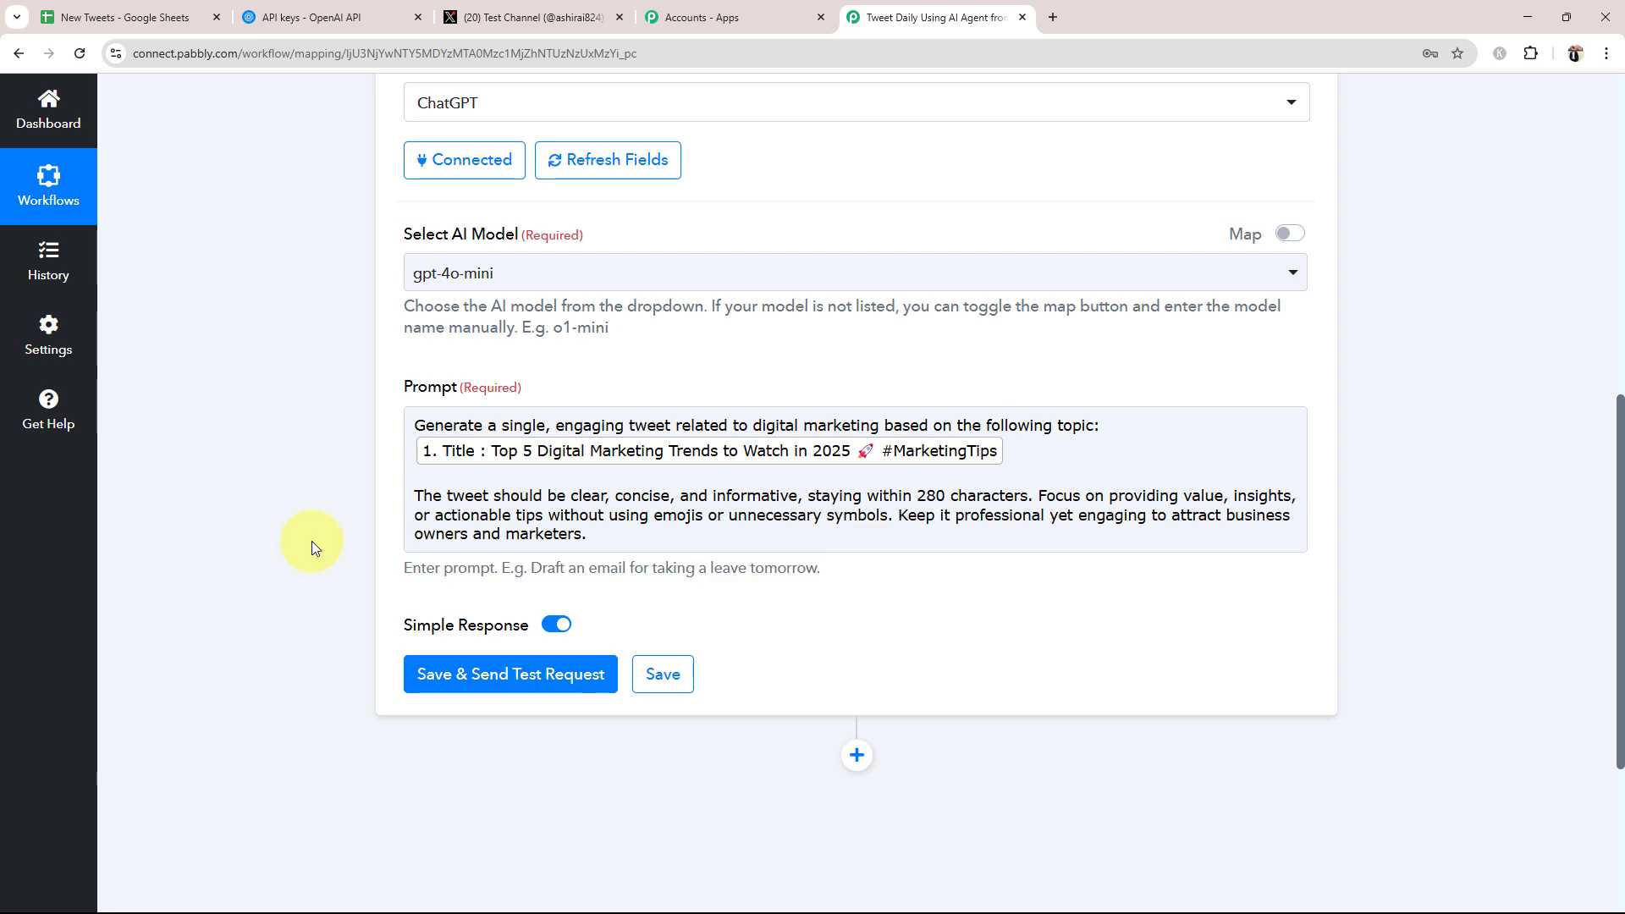
# - Save the ChatGPT action with a test request and enlarge the Choices 0 Message Content value to read the generated tweet
pyautogui.scroll(-2, 312, 541)
pyautogui.click(508, 508)
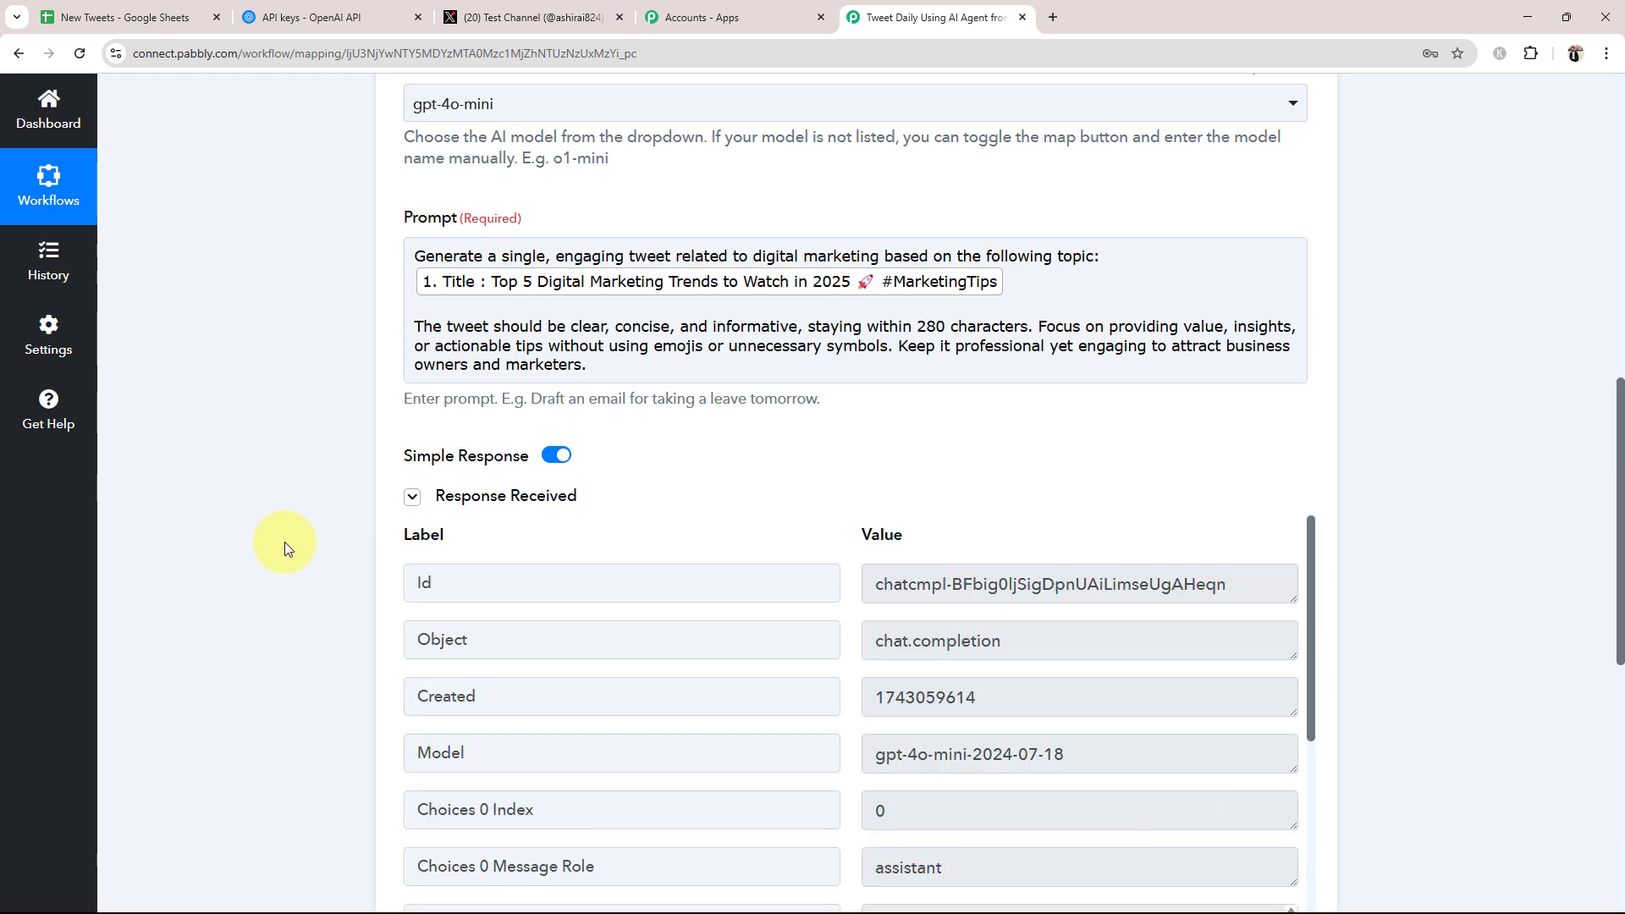
pyautogui.scroll(-6, 285, 542)
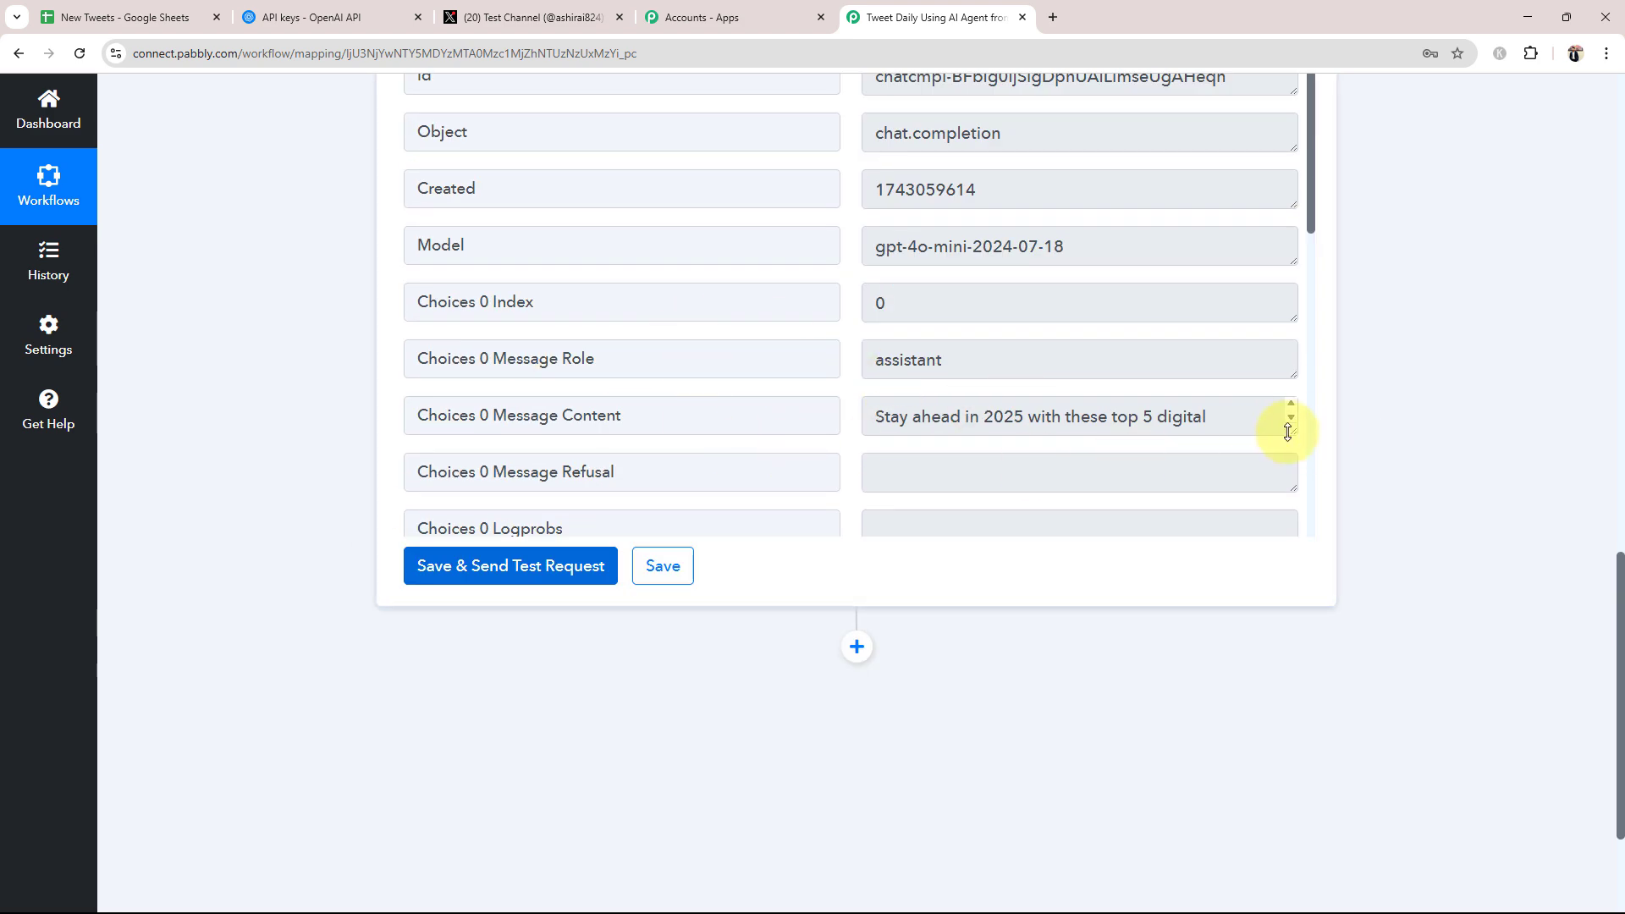
pyautogui.moveTo(1293, 430); pyautogui.dragTo(1299, 609)
pyautogui.scroll(-4, 1103, 449)
pyautogui.scroll(2, 1125, 388)
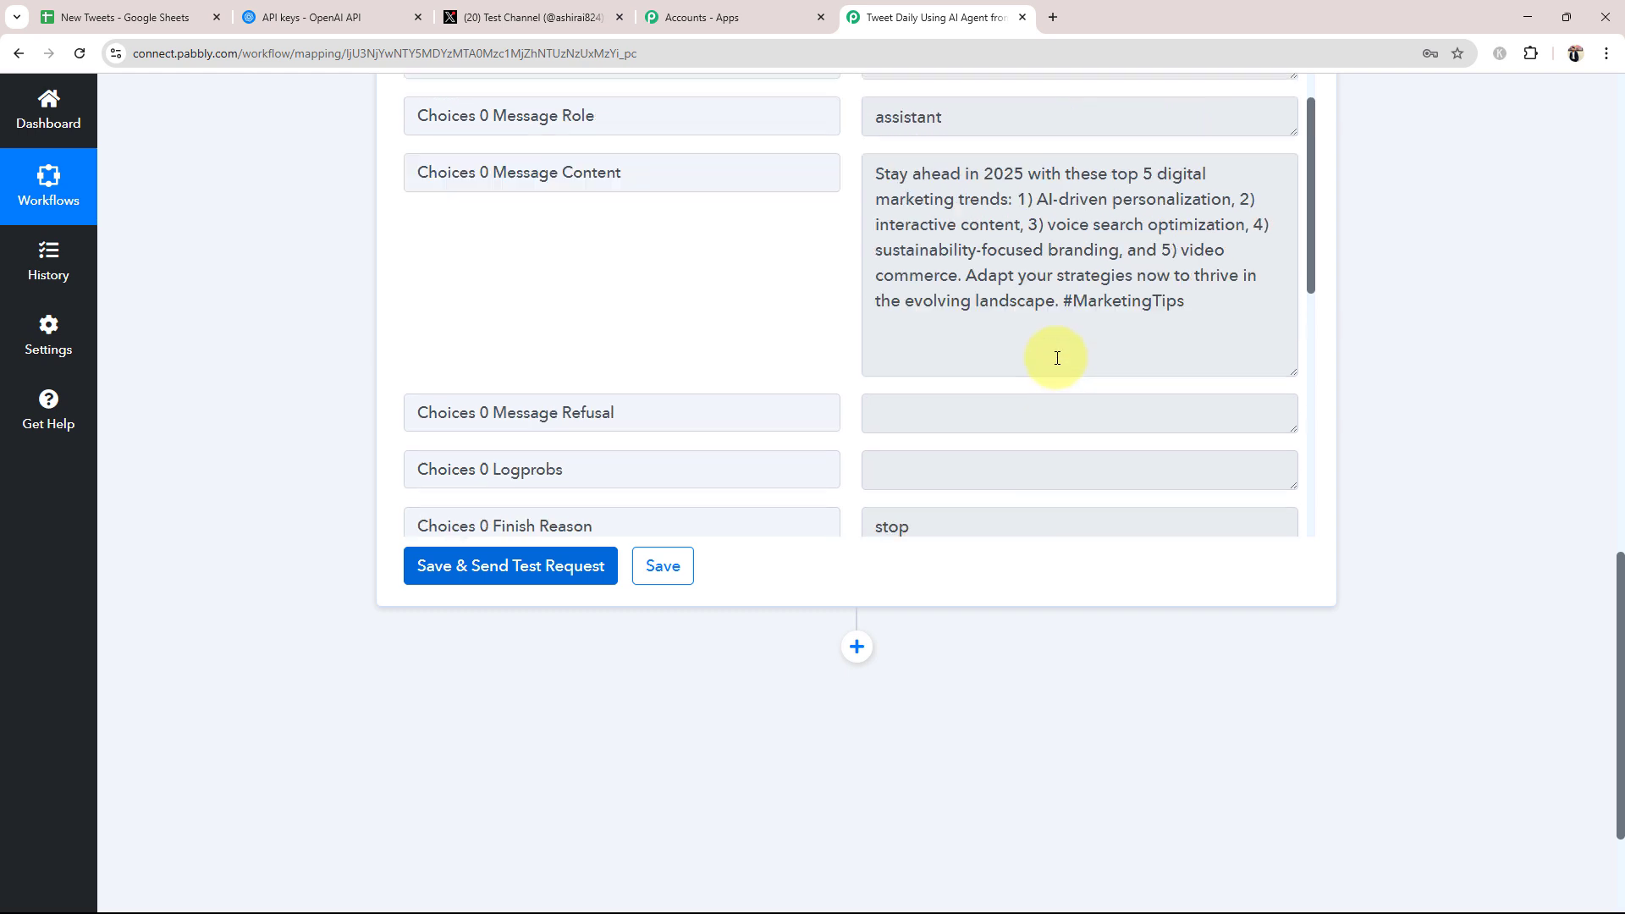
pyautogui.moveTo(875, 241); pyautogui.dragTo(1195, 440)
pyautogui.click(284, 436)
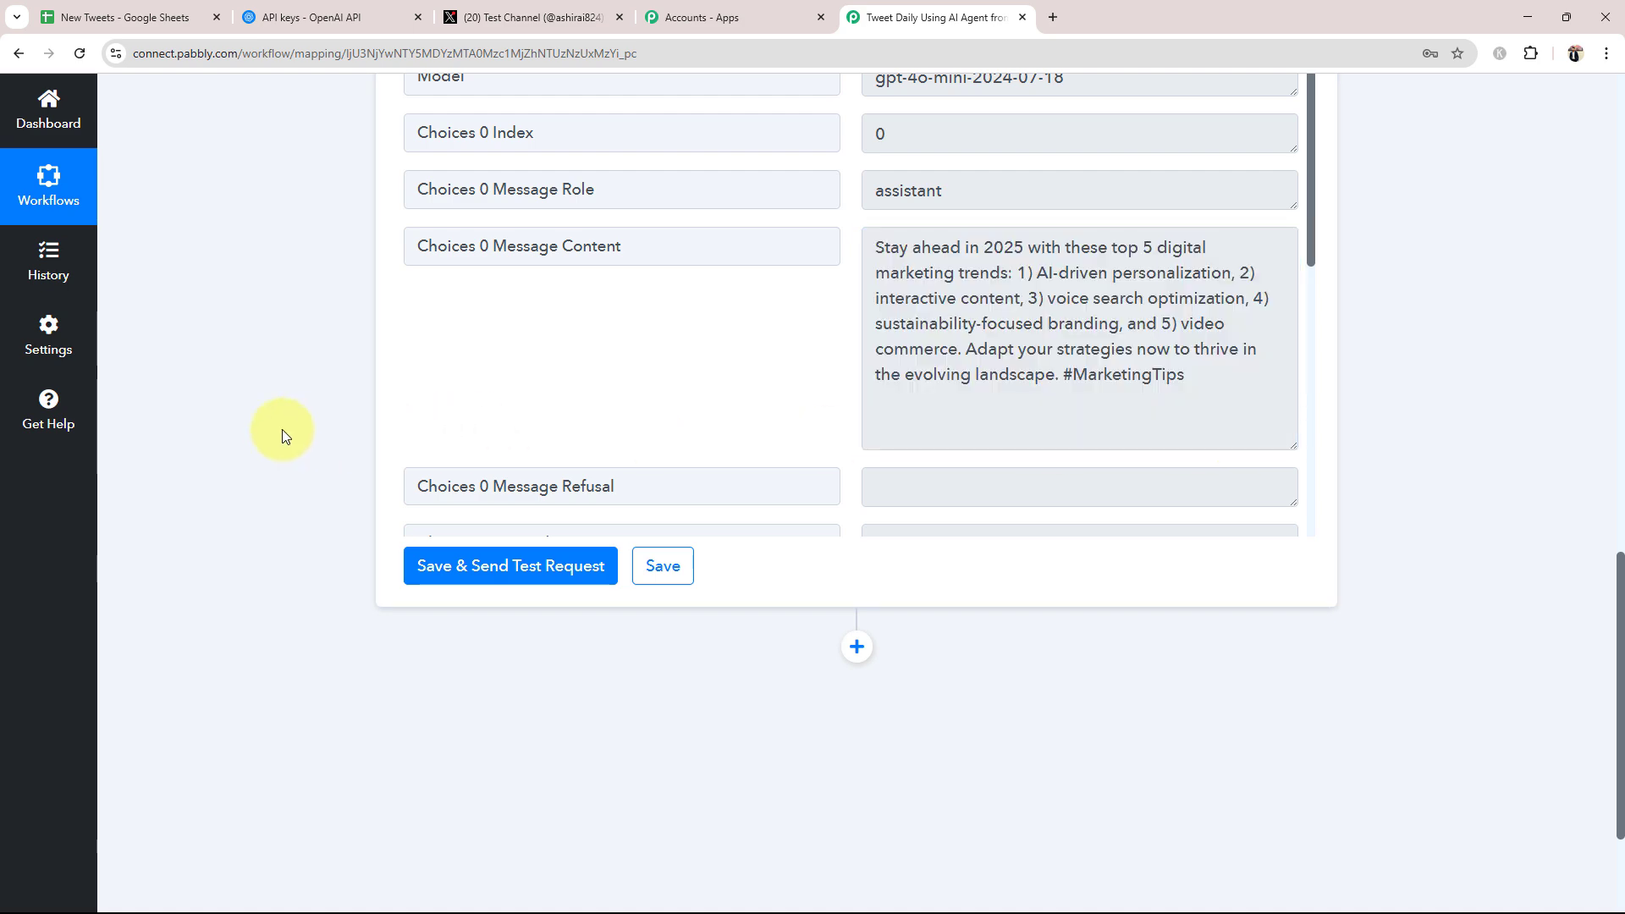
# - Collapse the ChatGPT action and add an X (Formerly Twitter) action after it with the Create Tweet event
pyautogui.scroll(15, 282, 432)
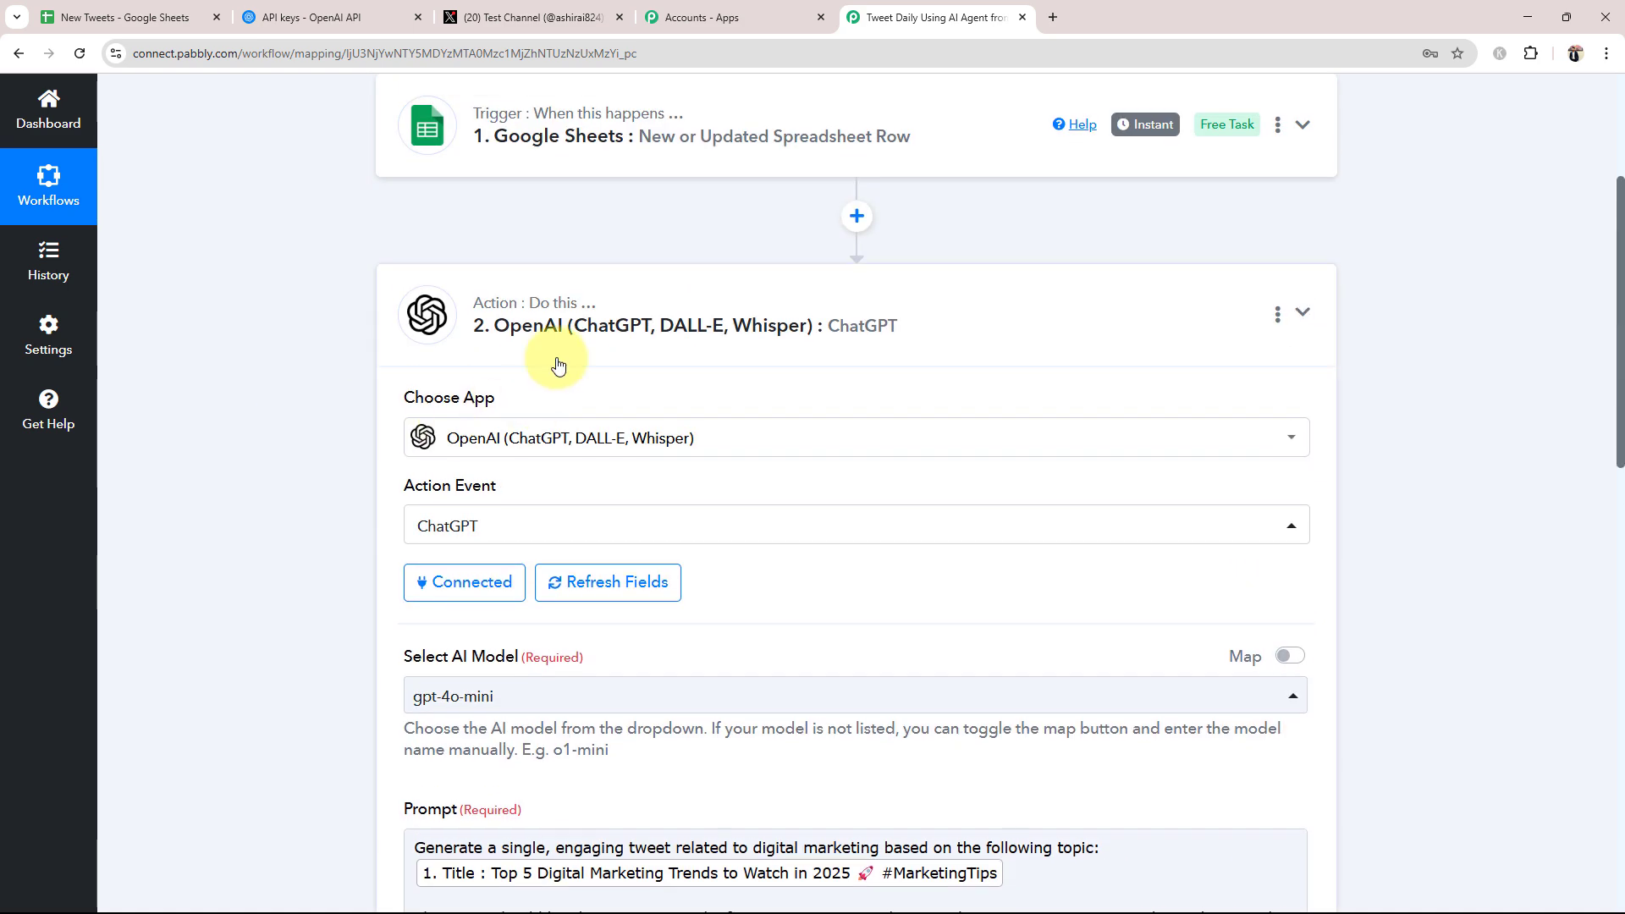
pyautogui.click(545, 351)
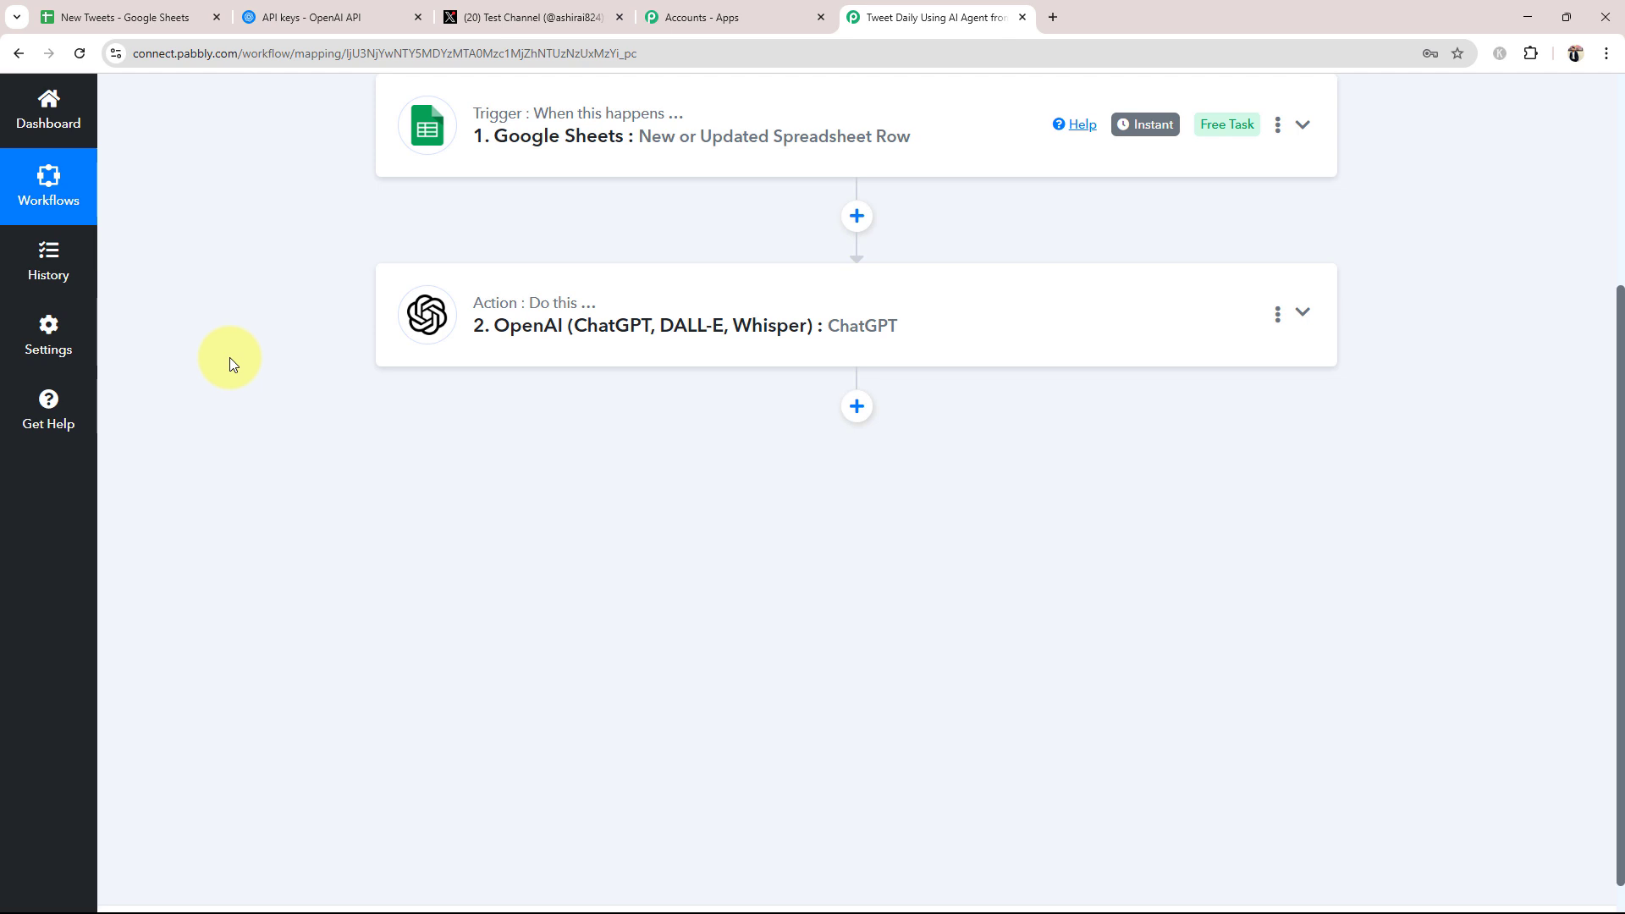
pyautogui.click(857, 407)
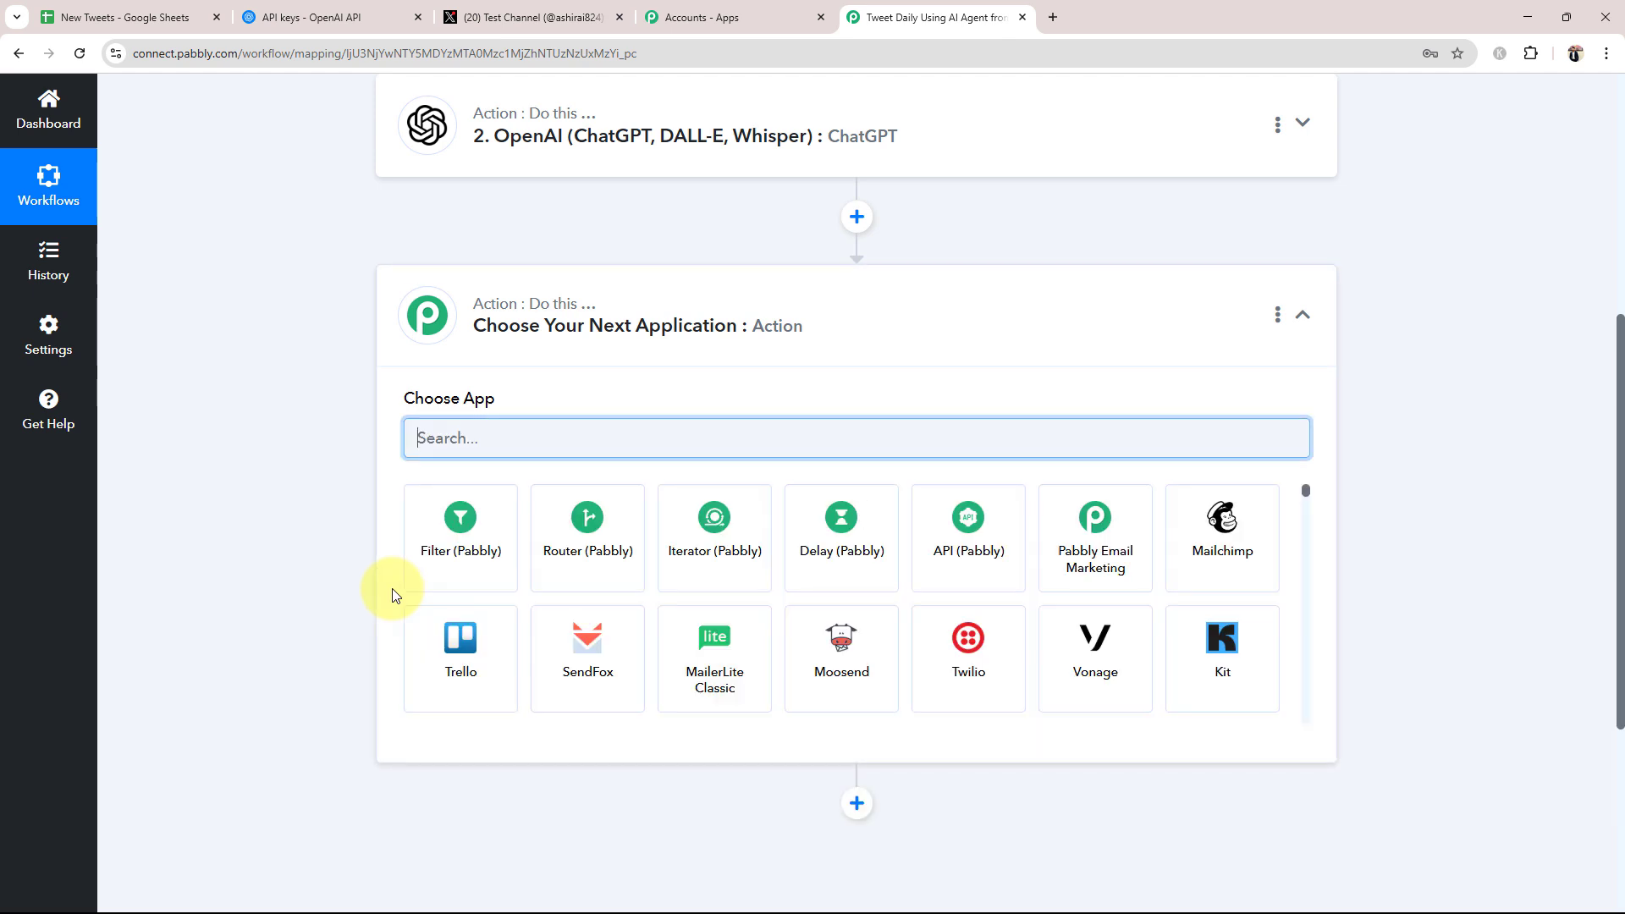
pyautogui.write('X')
pyautogui.write('Twitt')
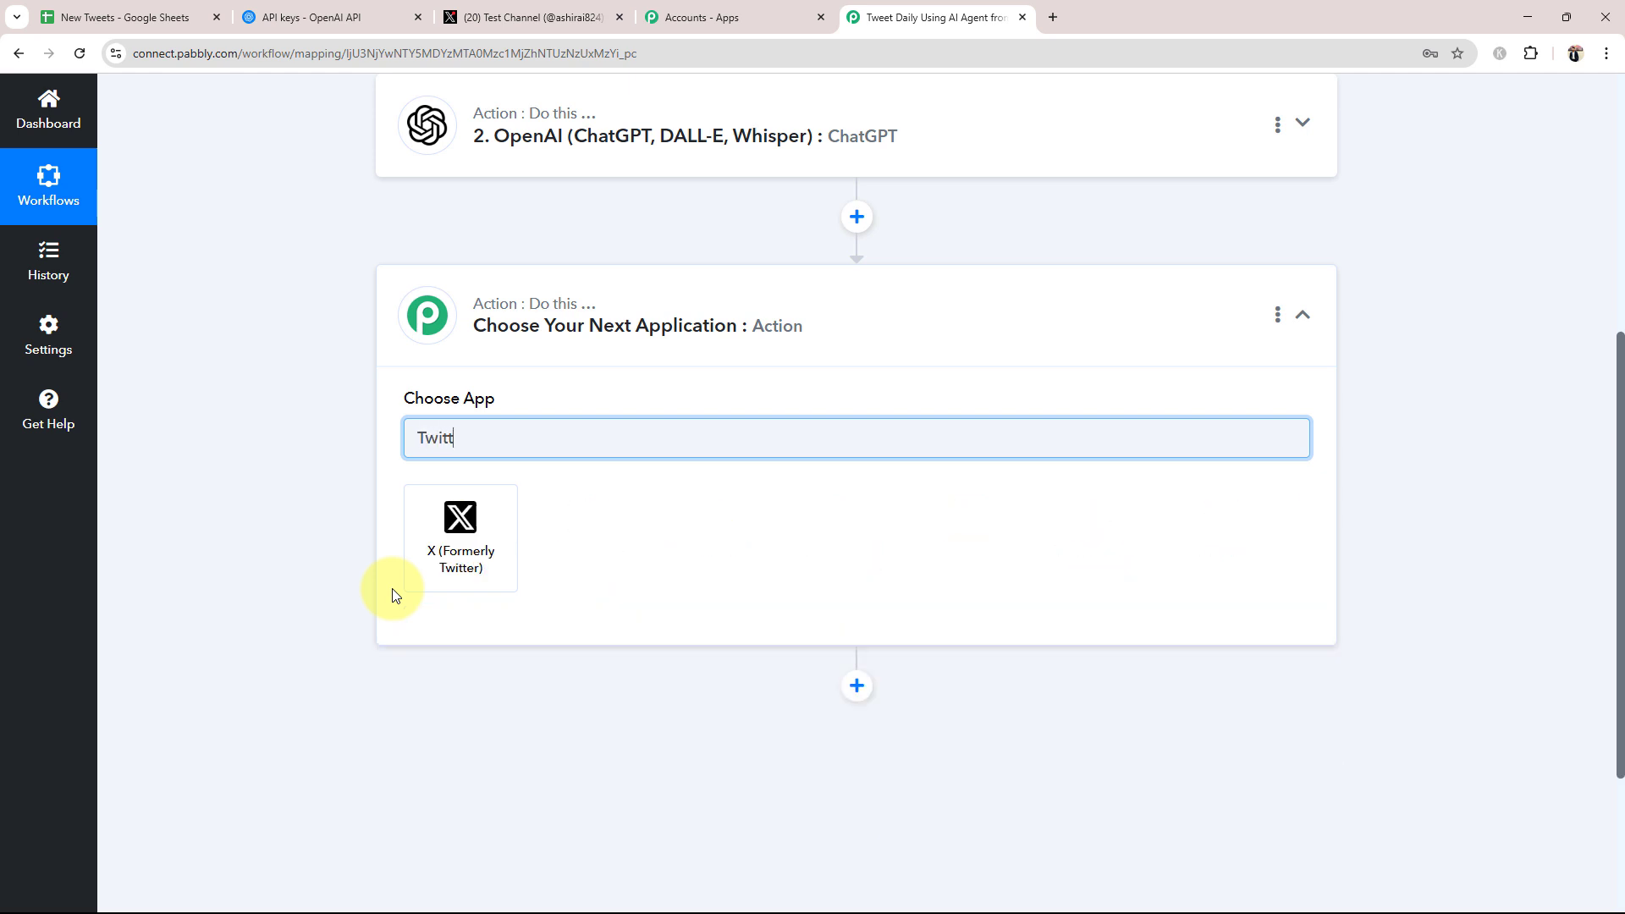
pyautogui.click(431, 555)
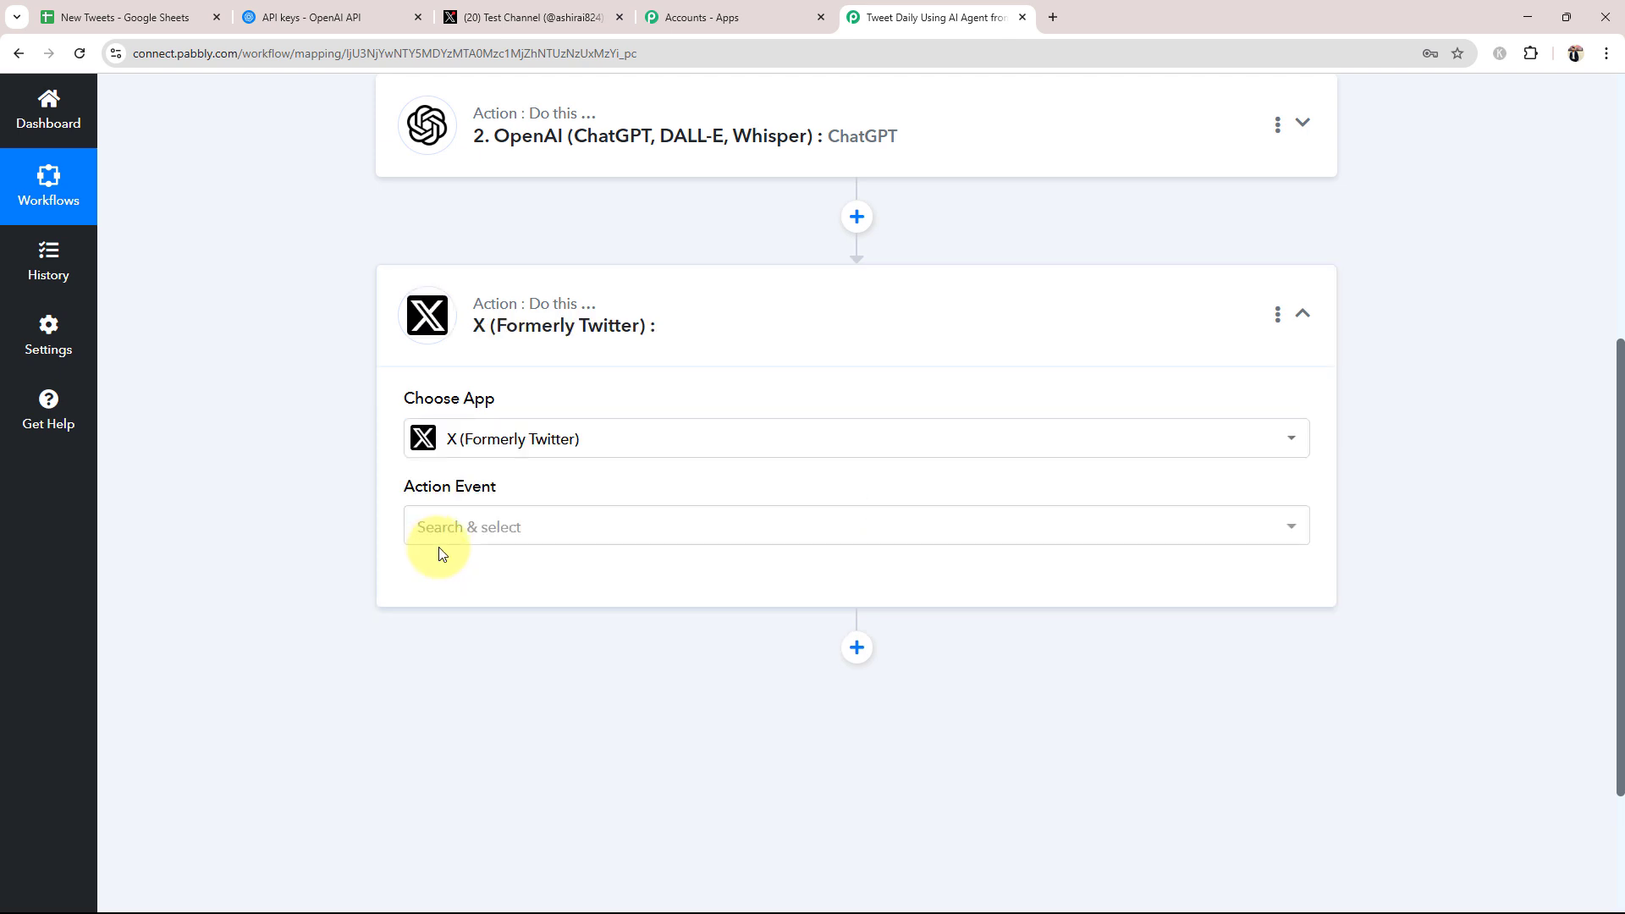
pyautogui.click(475, 526)
pyautogui.click(475, 624)
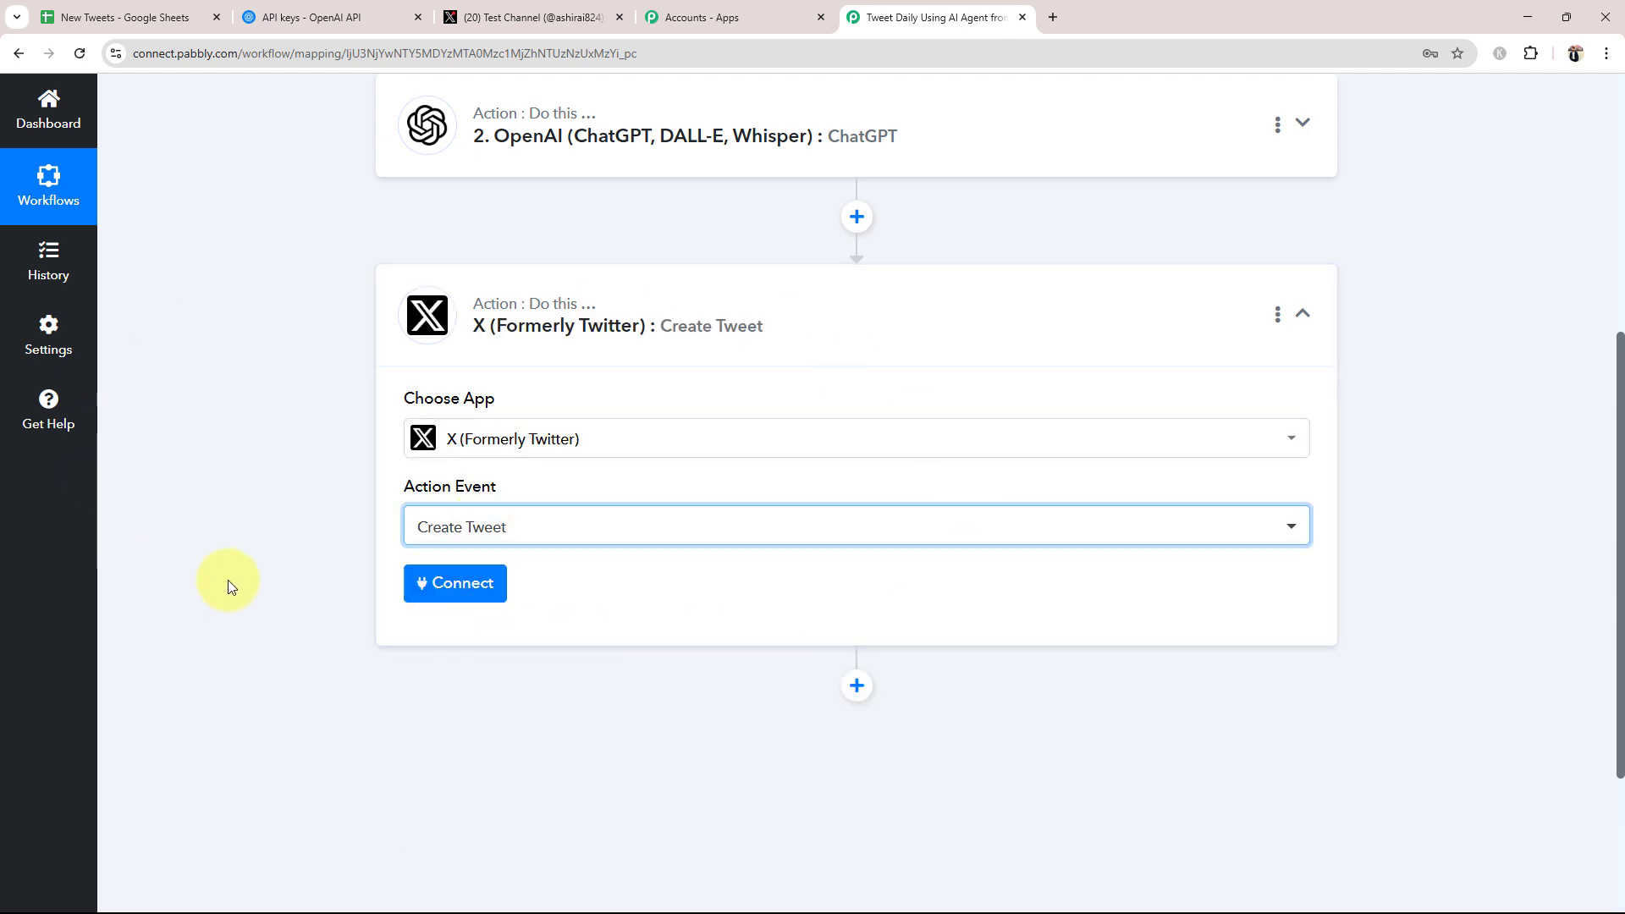
# - Start a new X (Formerly Twitter) connection for the Create Tweet action and bring up its Client ID and Client Secret form
pyautogui.click(416, 582)
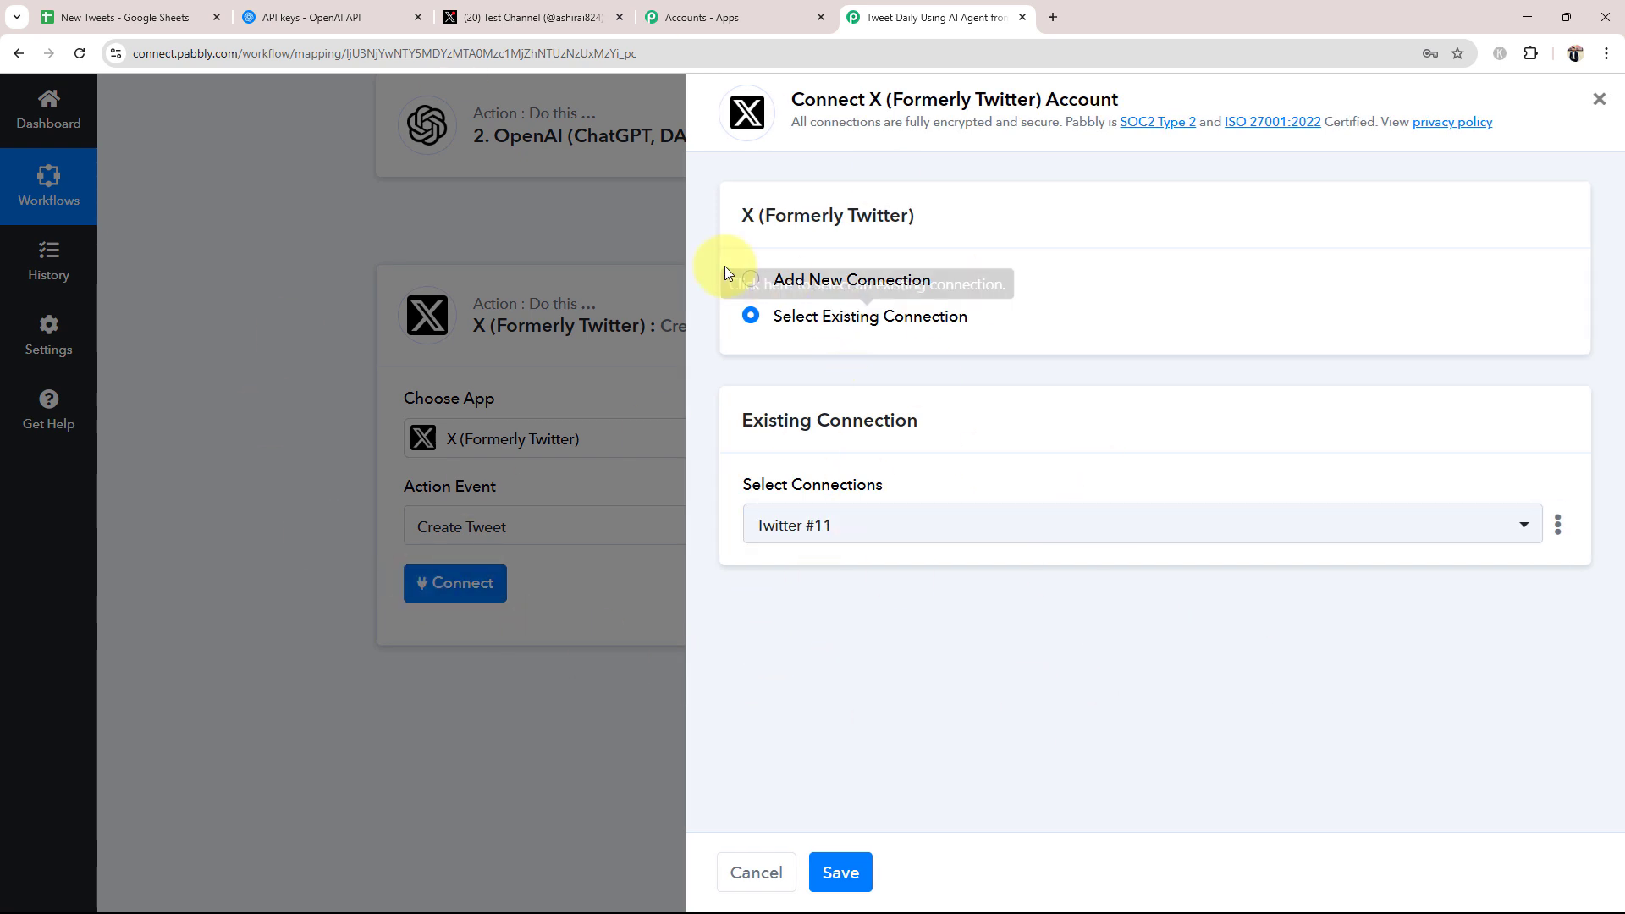
pyautogui.click(752, 281)
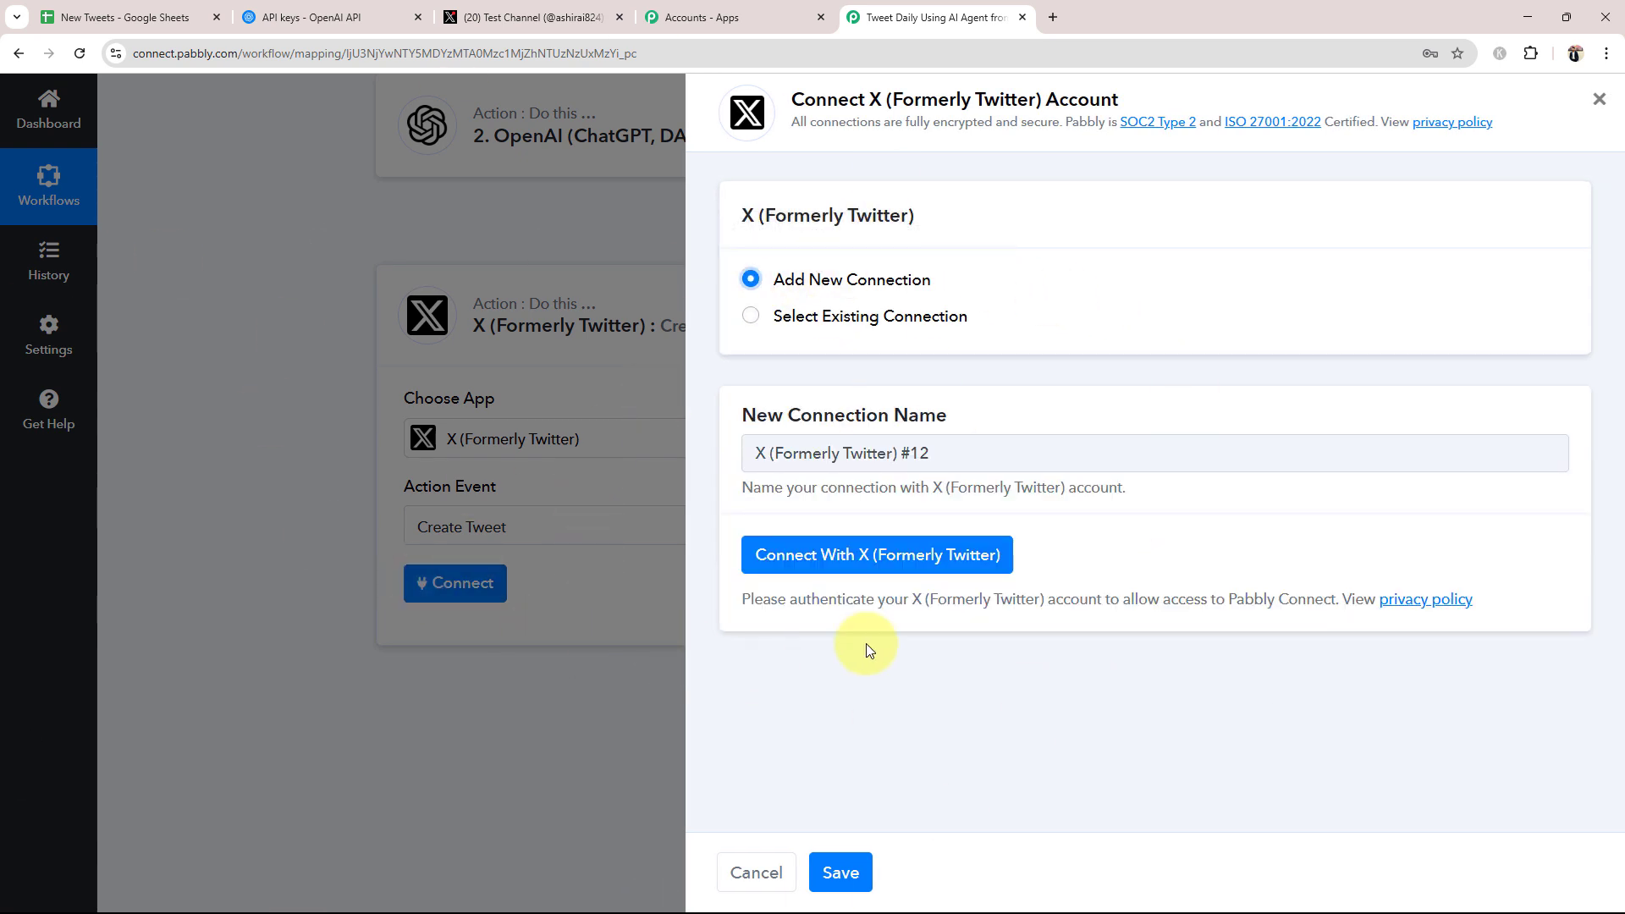
pyautogui.click(857, 567)
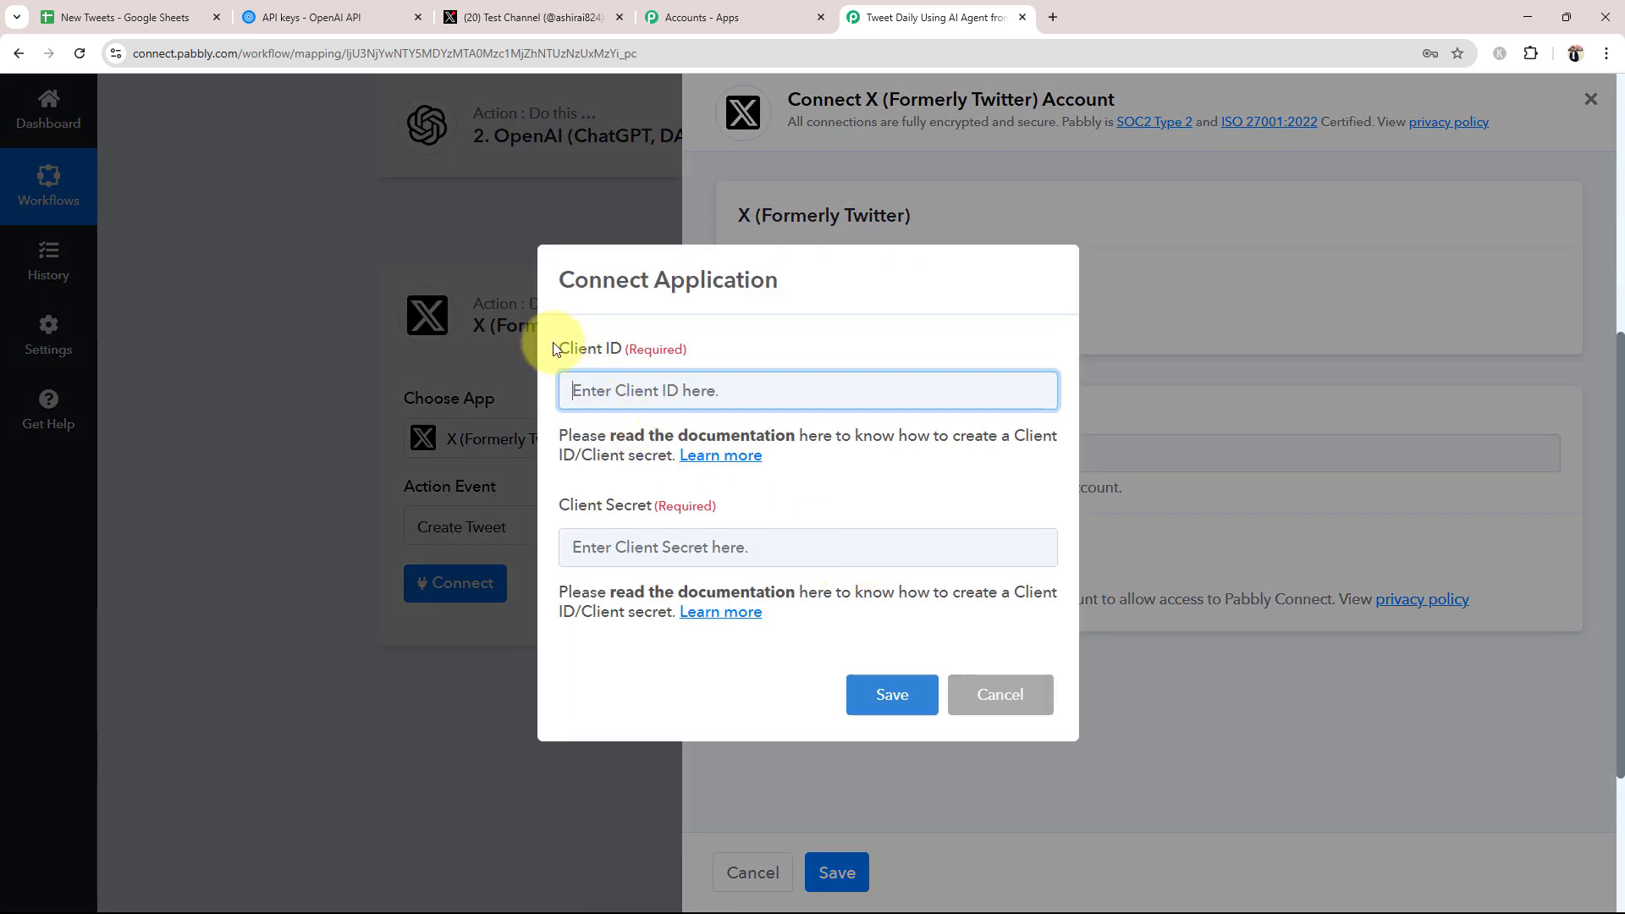
pyautogui.moveTo(556, 345); pyautogui.dragTo(679, 336)
pyautogui.moveTo(569, 506); pyautogui.dragTo(663, 509)
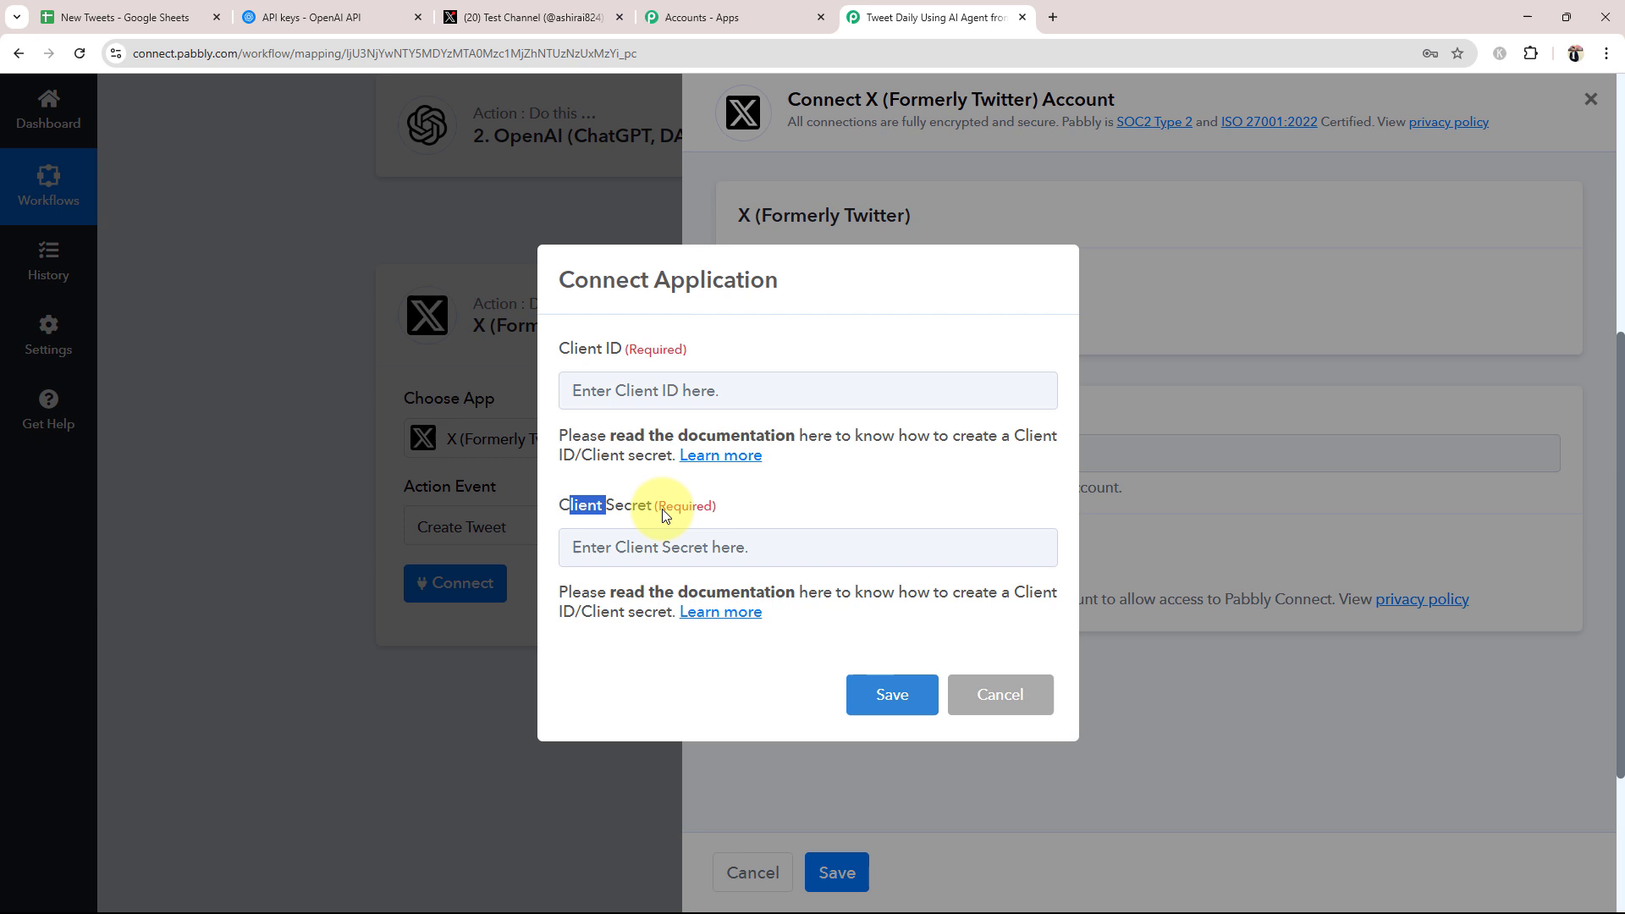
pyautogui.click(777, 529)
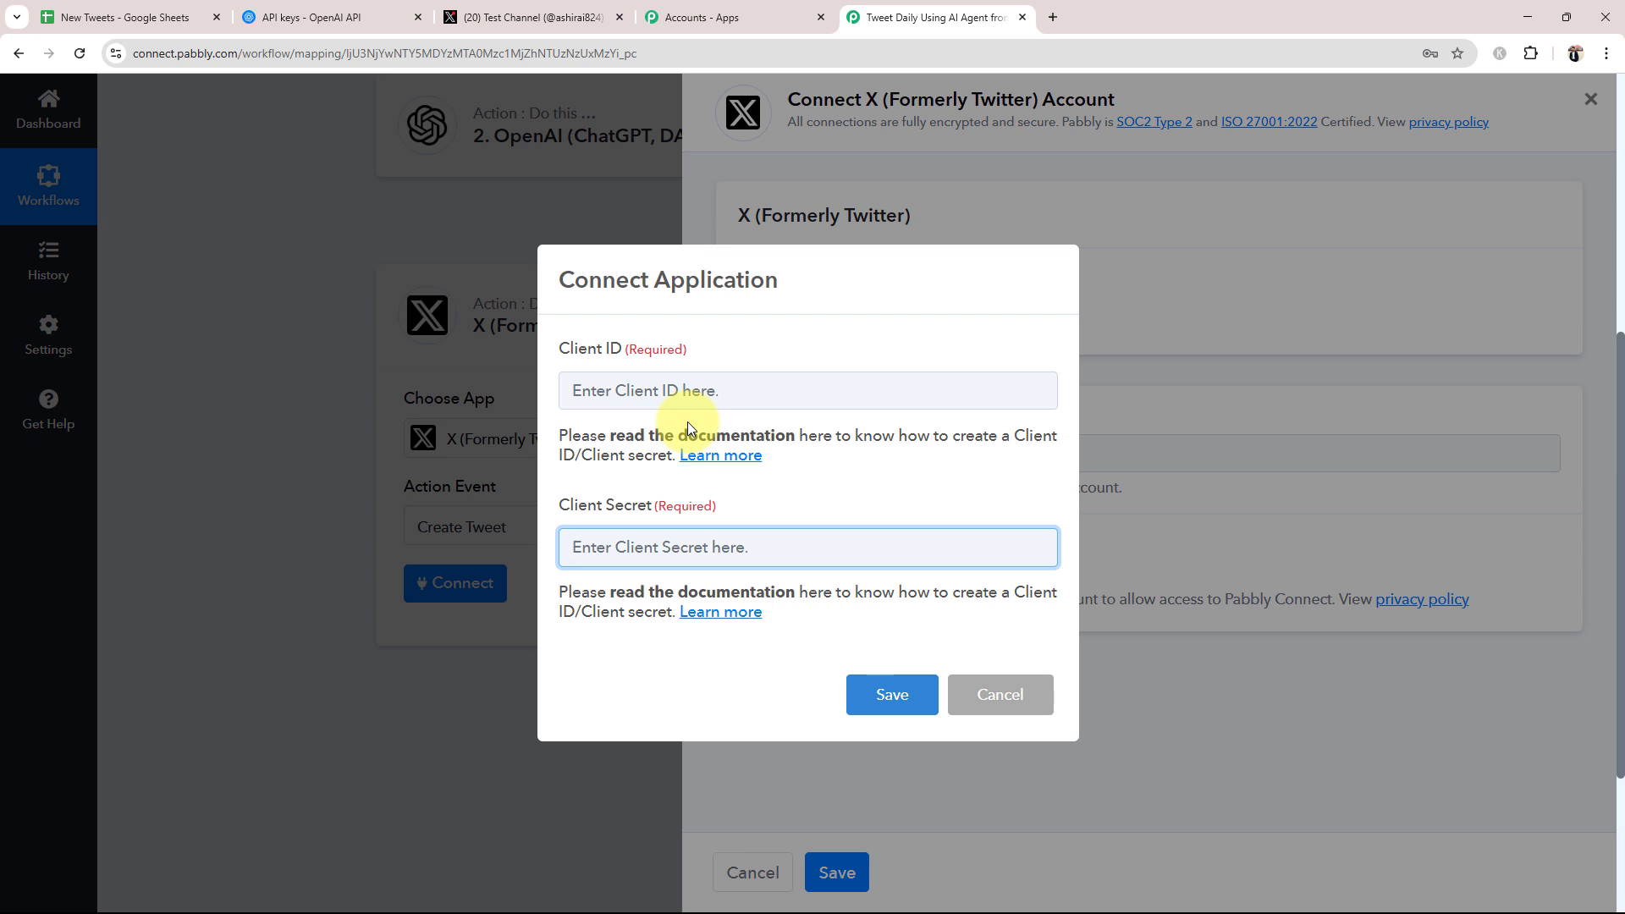
# - Open the documentation linked under Client ID and read how to set up a Twitter Developer account for Pabbly Connect
pyautogui.click(690, 456)
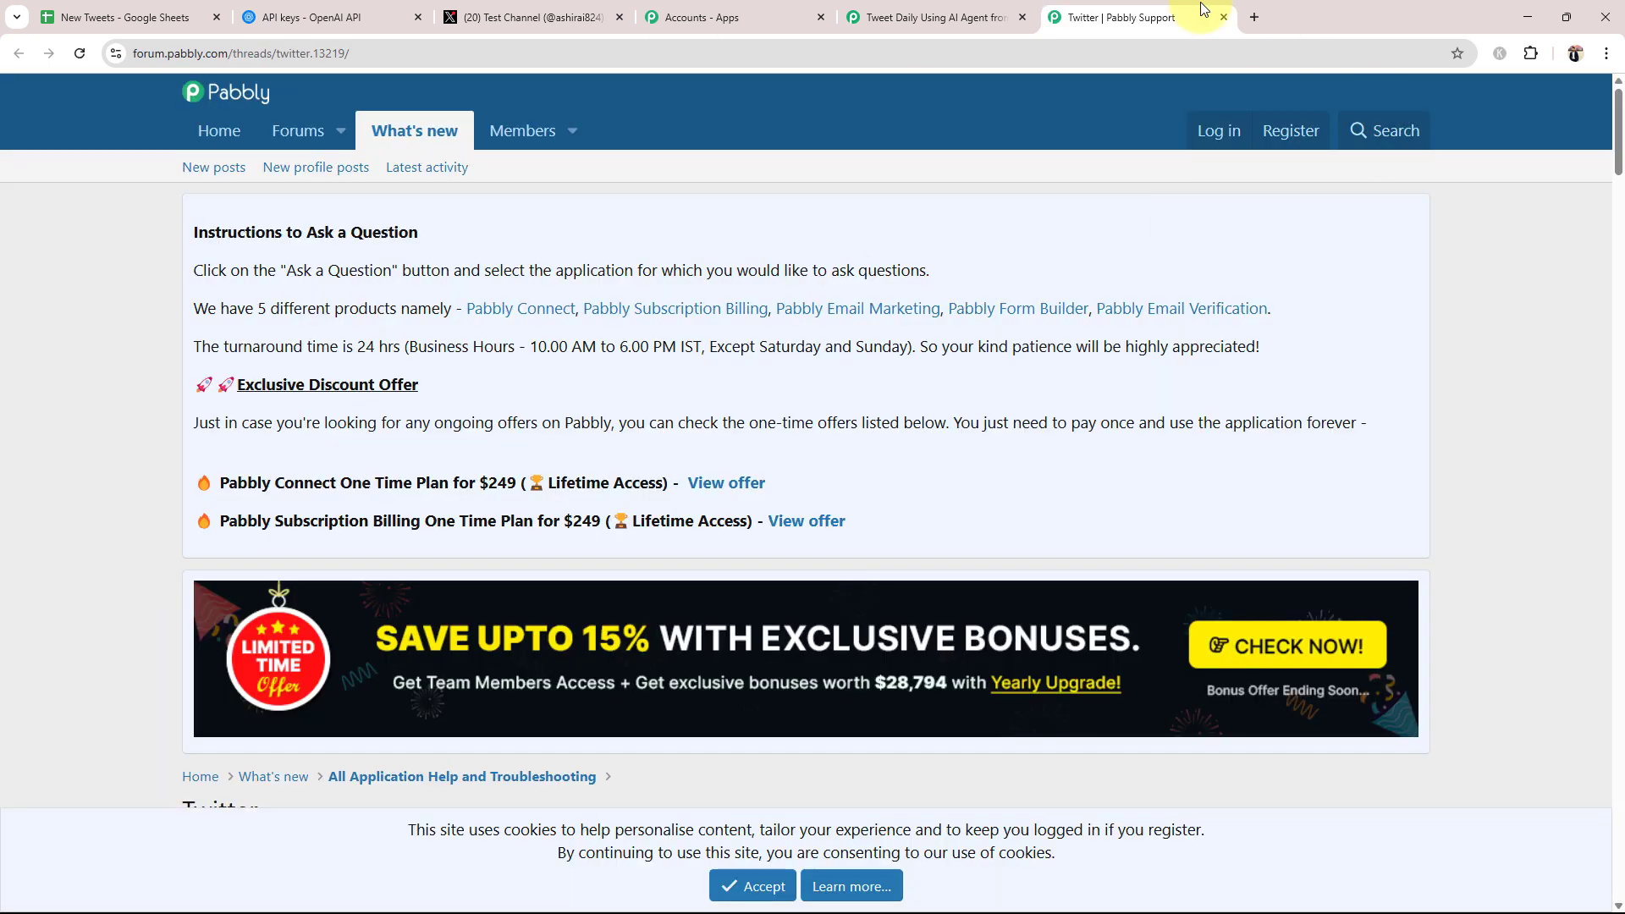
pyautogui.scroll(-8, 475, 593)
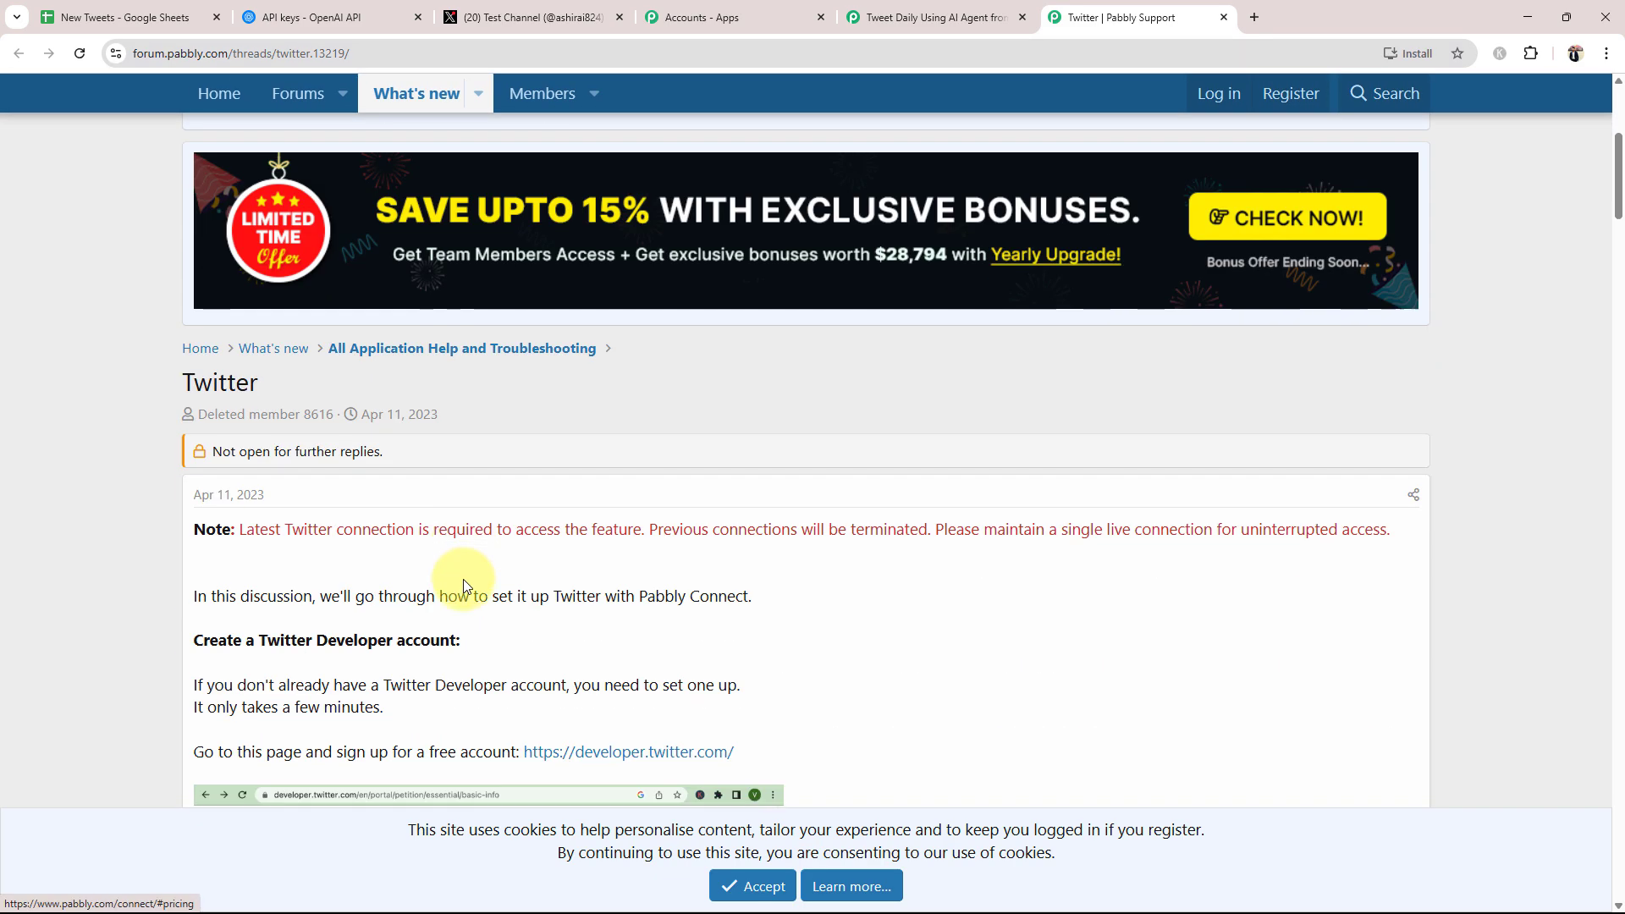
pyautogui.scroll(-10, 175, 543)
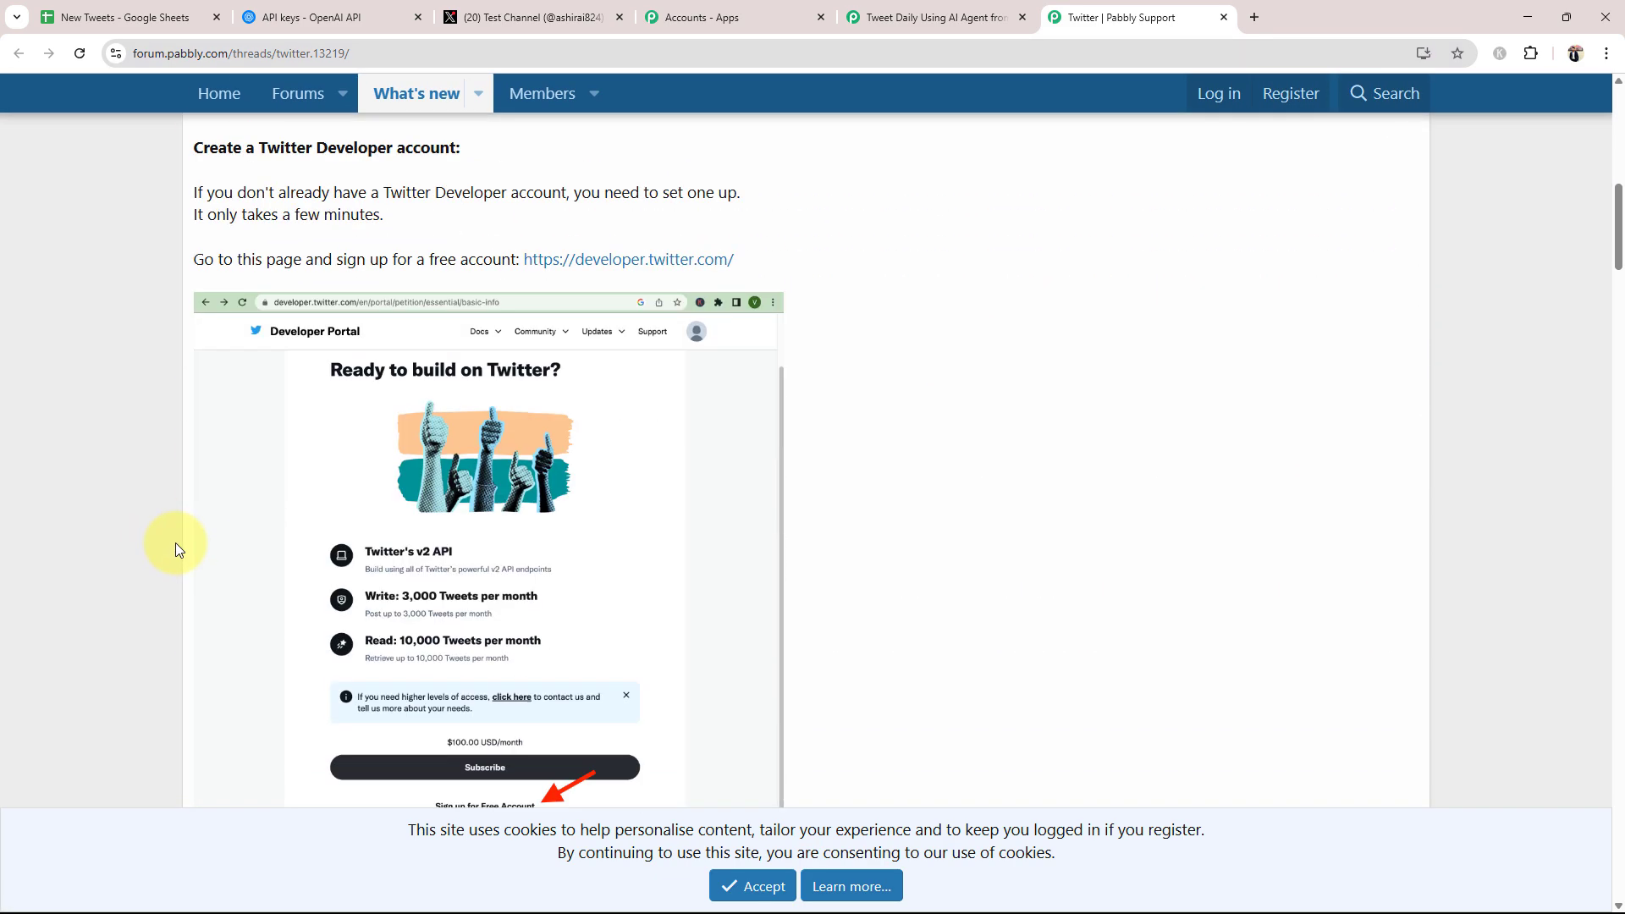
pyautogui.scroll(10, 198, 549)
pyautogui.scroll(-13, 202, 541)
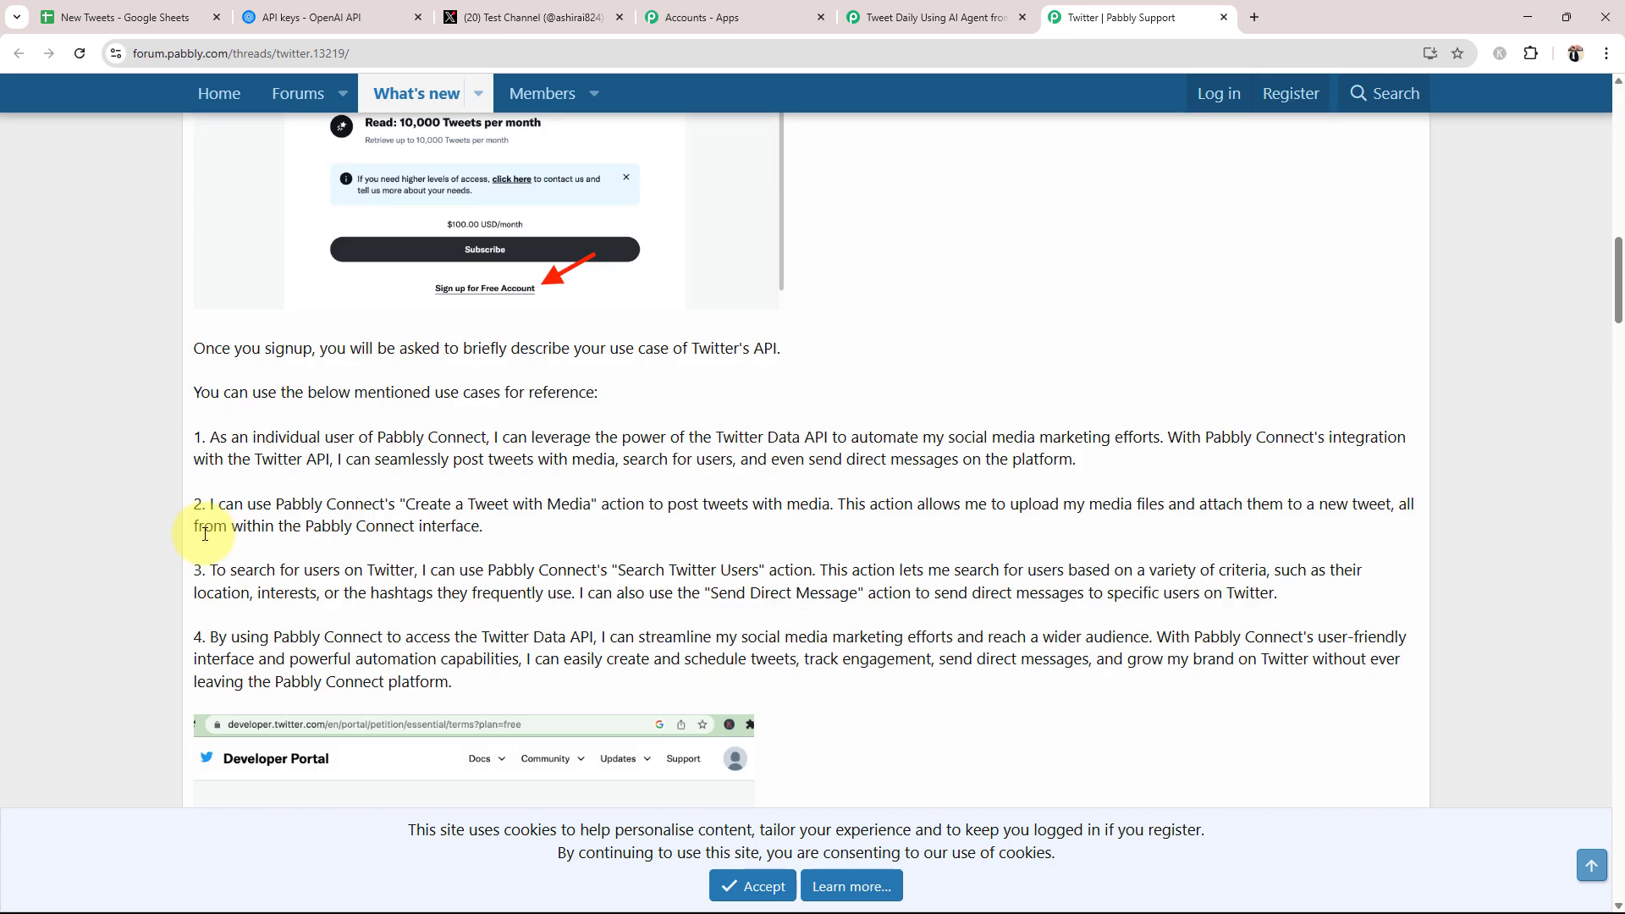
pyautogui.scroll(10, 205, 535)
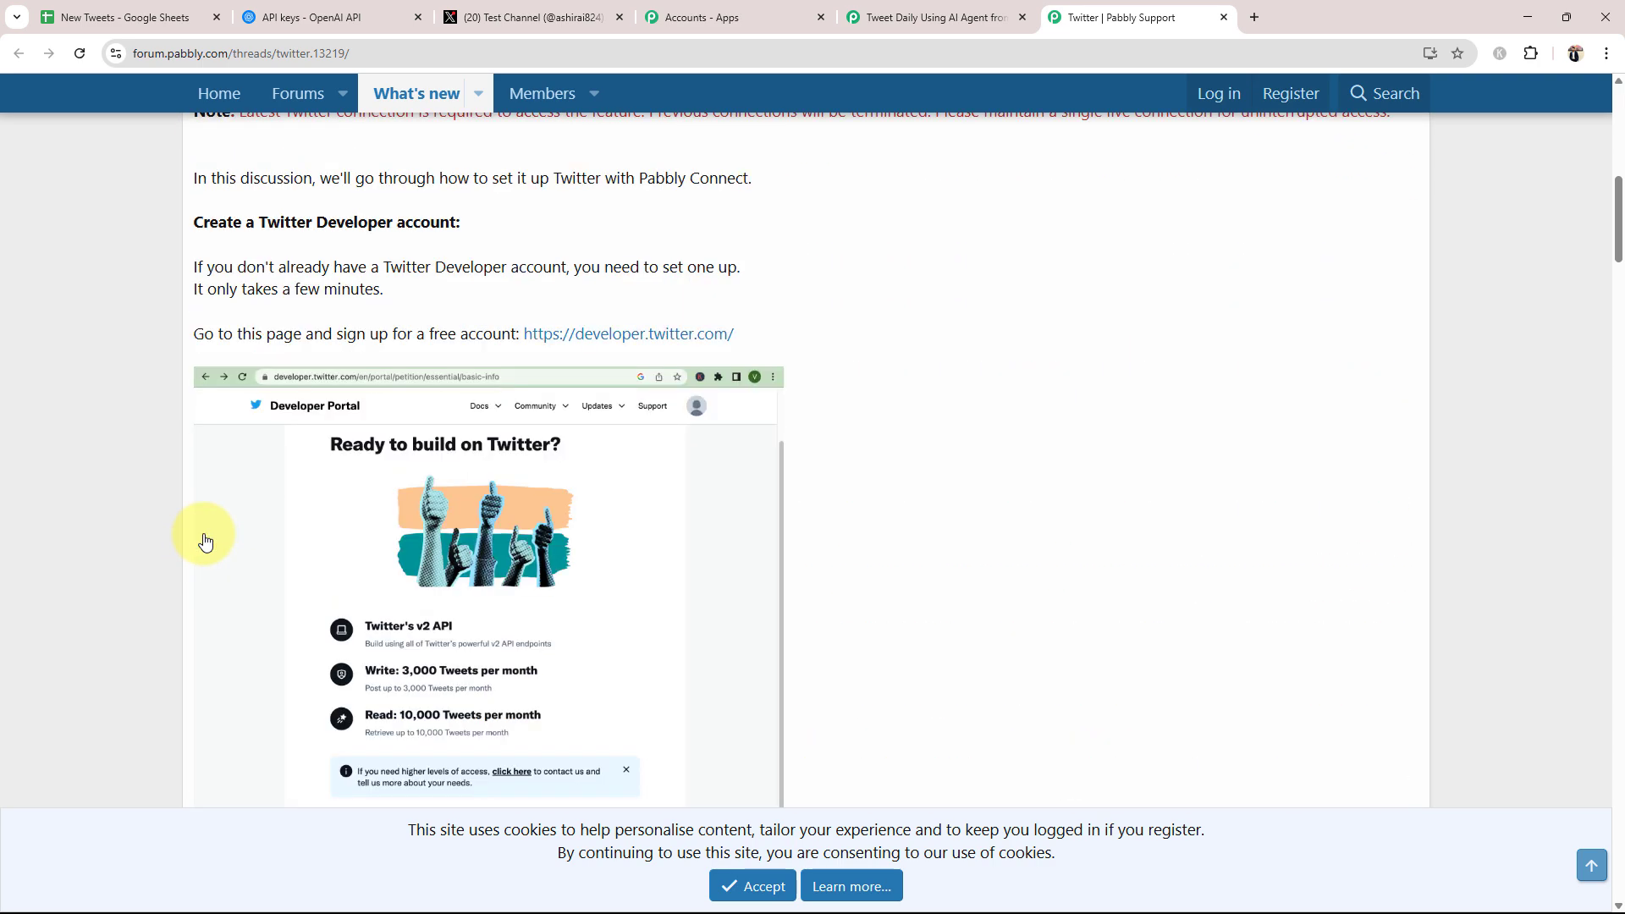
pyautogui.scroll(2, 205, 541)
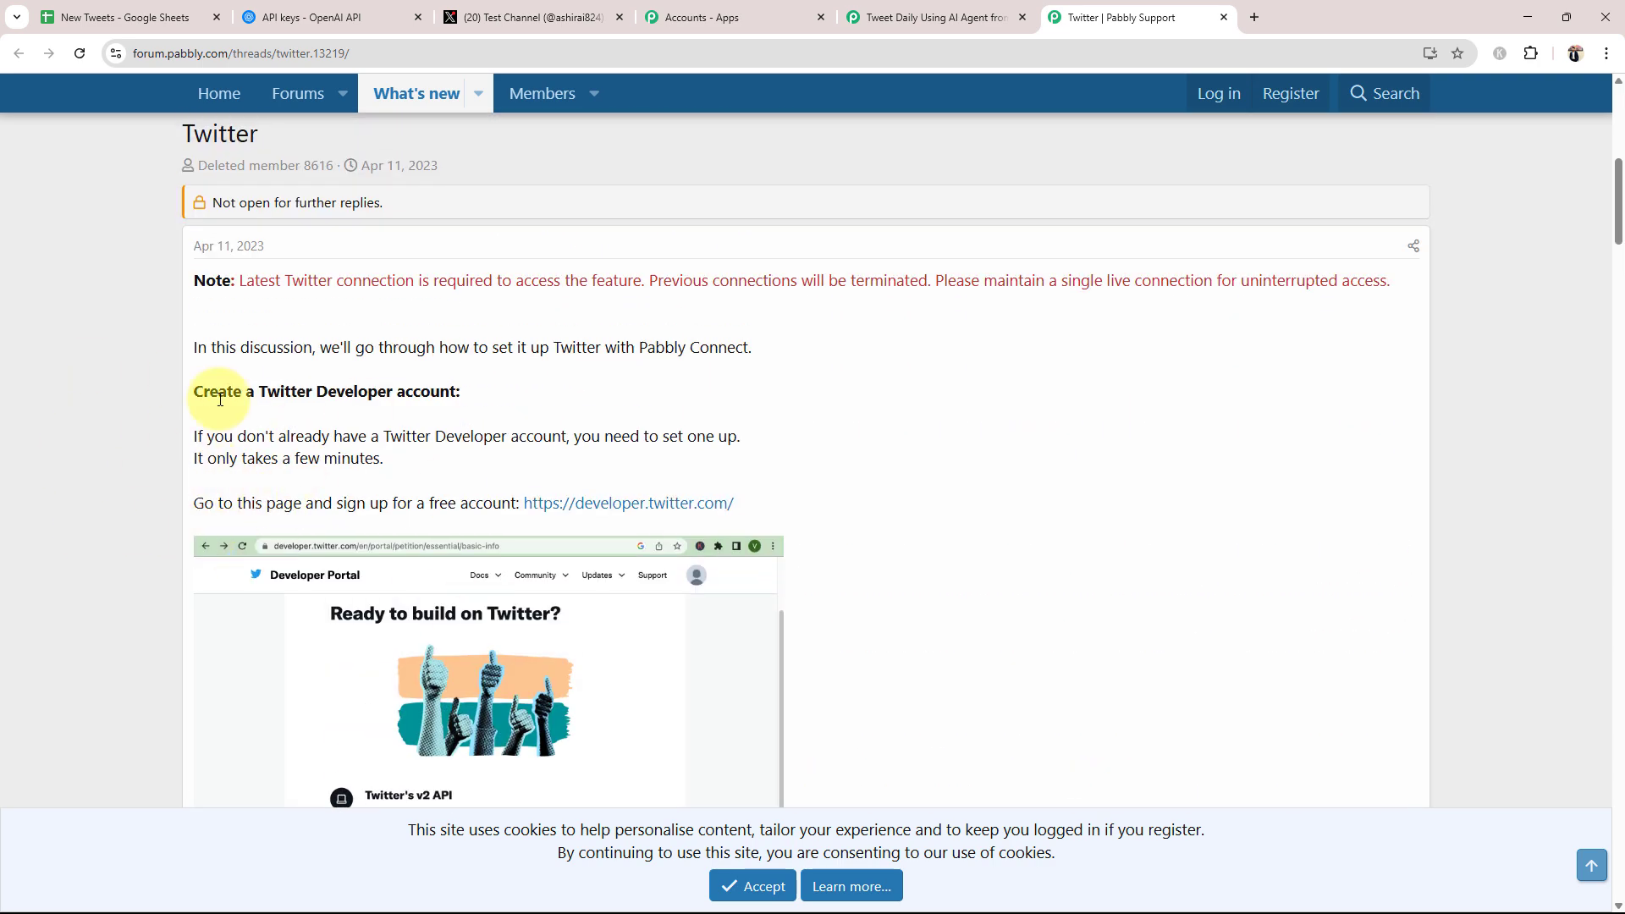
# - Follow the guide's developer.twitter.com link to the X Developer Portal, accept its cookies, and close the leftover Developer Platform page
pyautogui.click(615, 513)
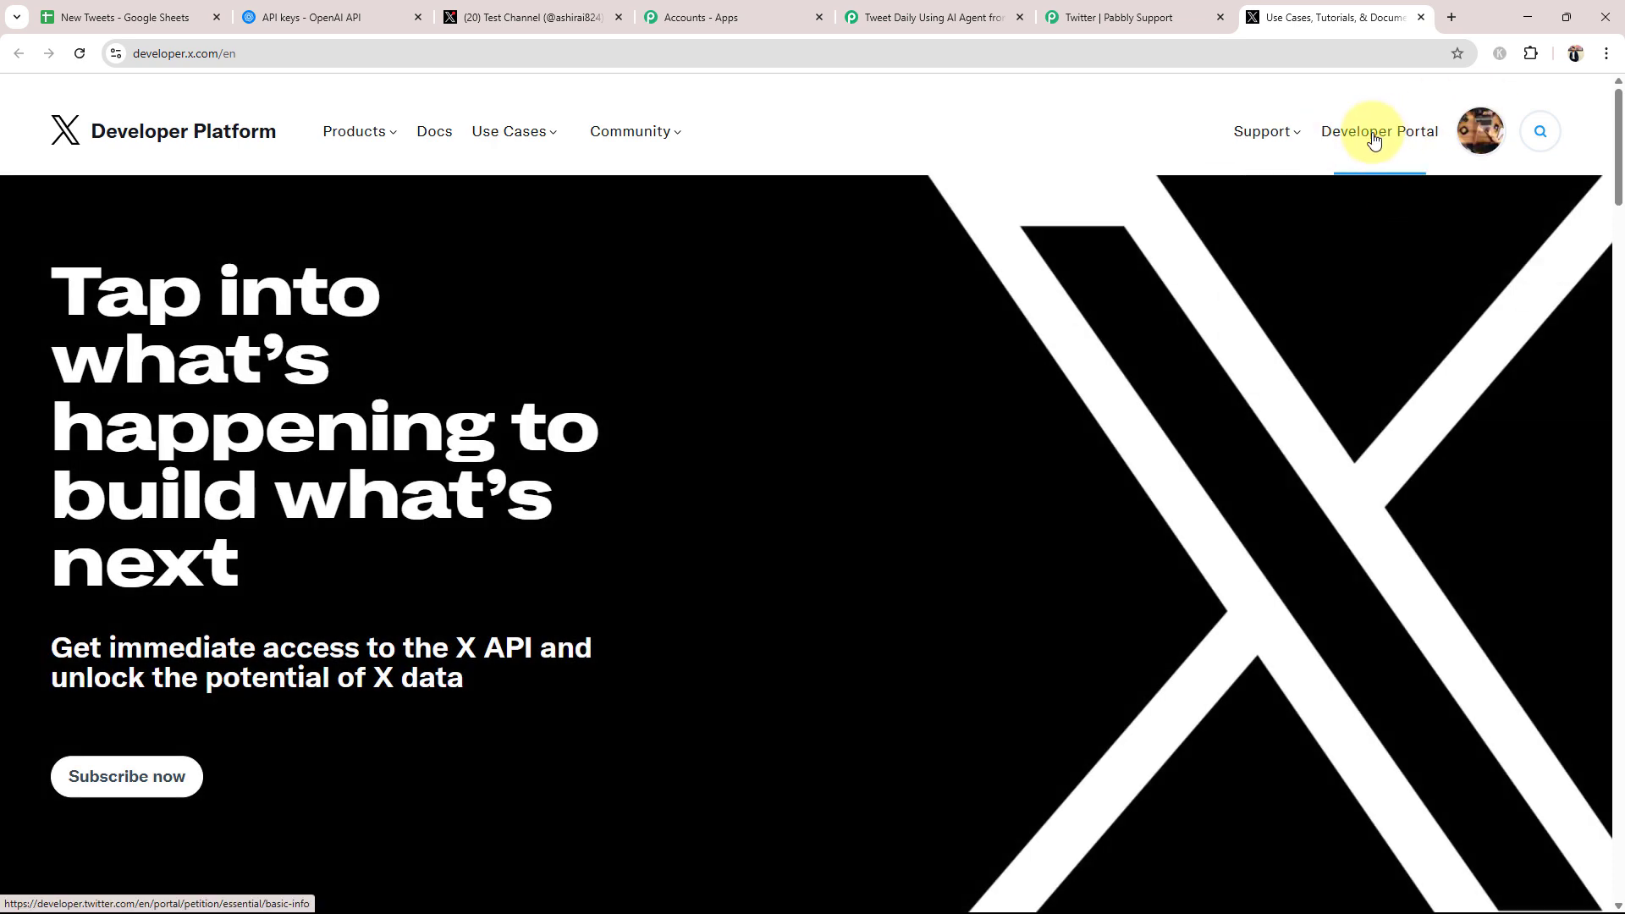
pyautogui.click(1375, 134)
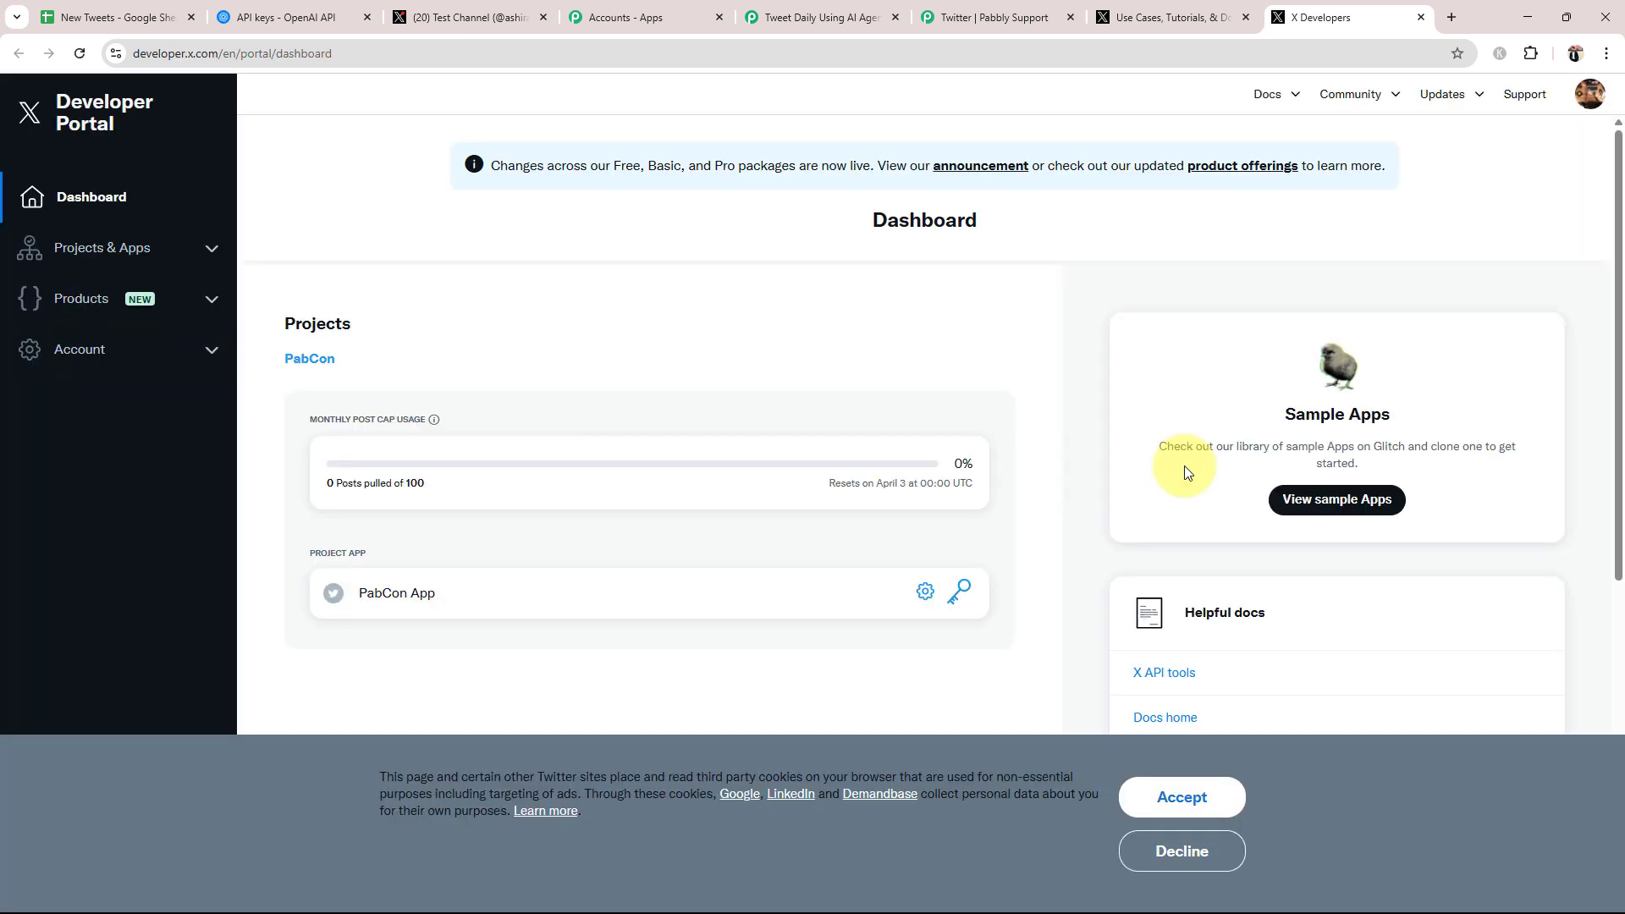
pyautogui.click(1186, 801)
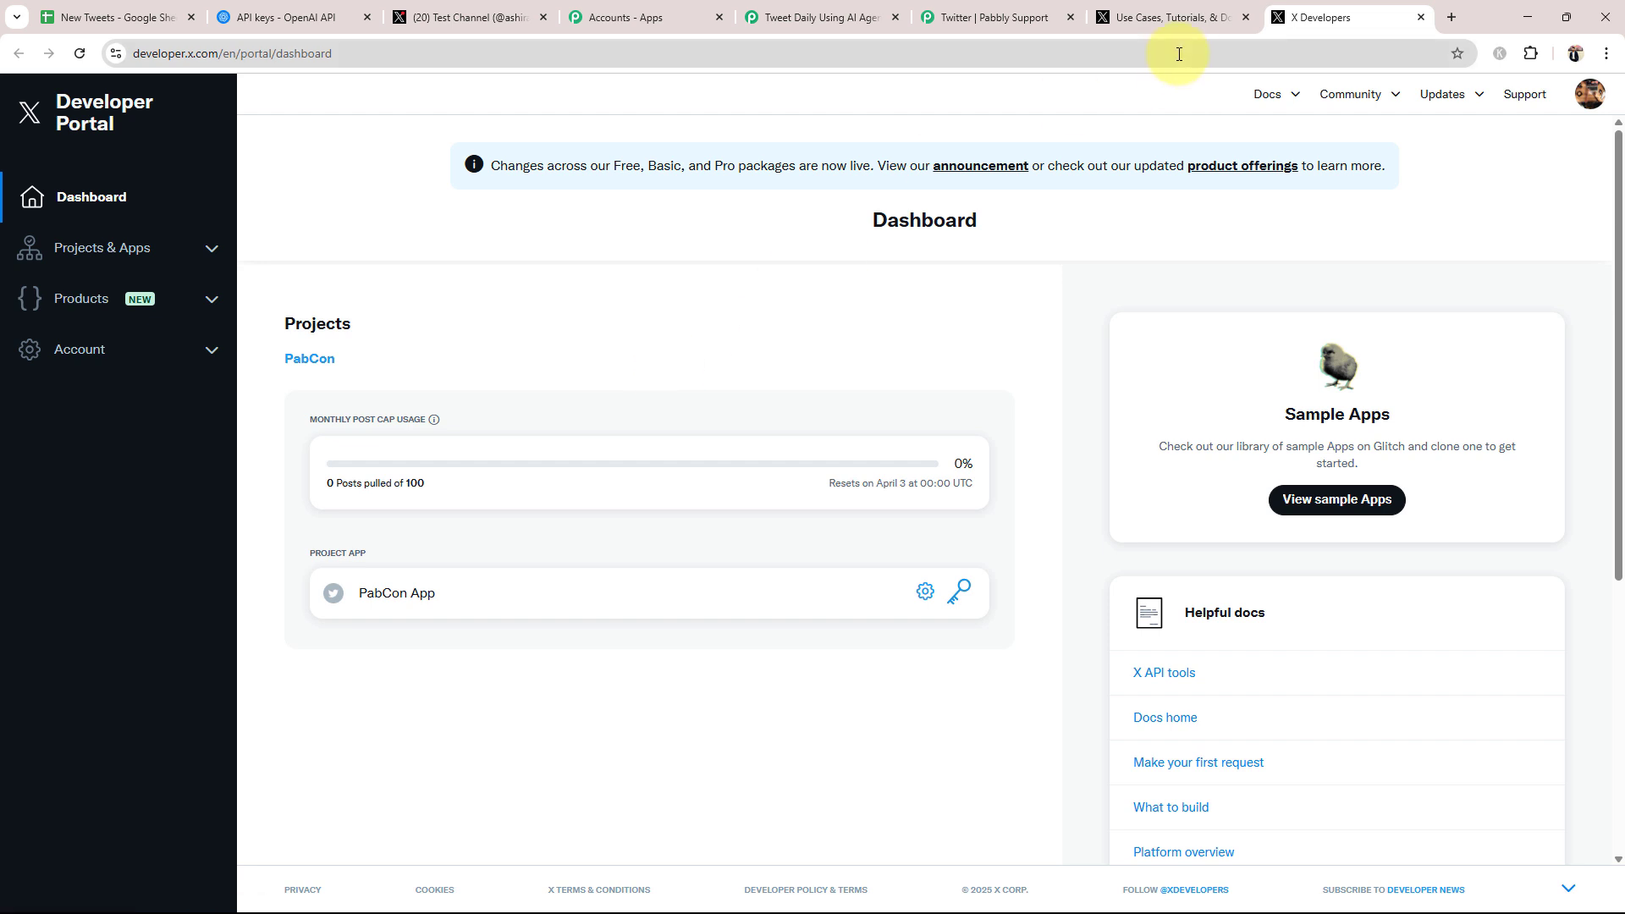
pyautogui.click(1245, 18)
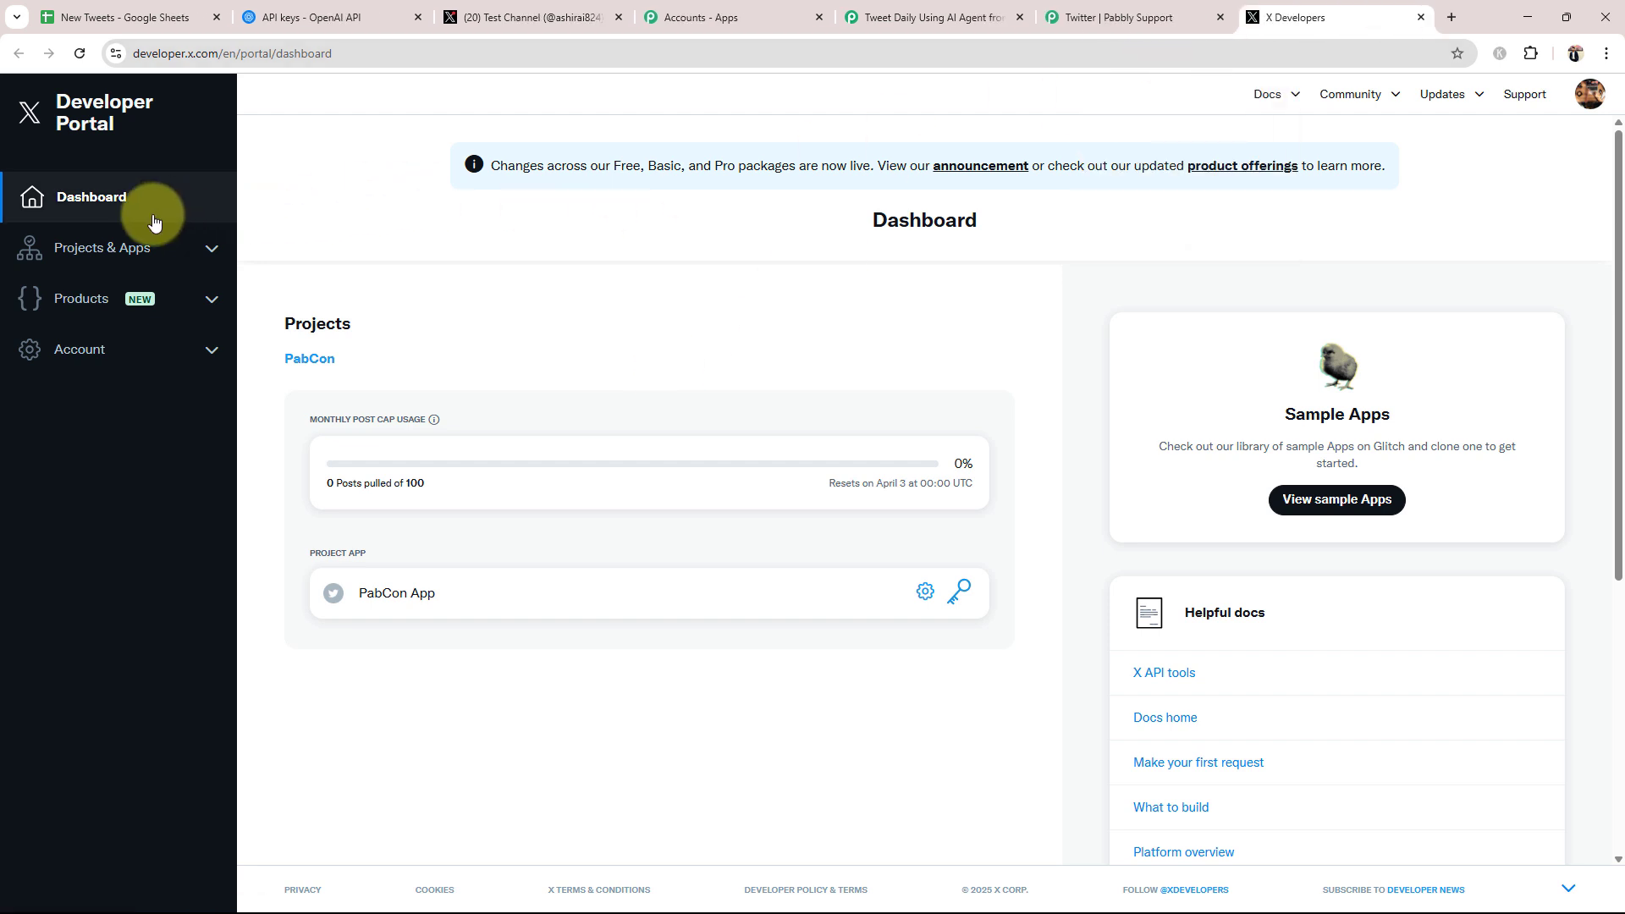
# - Open the PabCon App's keys and tokens in the PabCon project and find its OAuth 2.0 Client ID and Client Secret
pyautogui.click(212, 251)
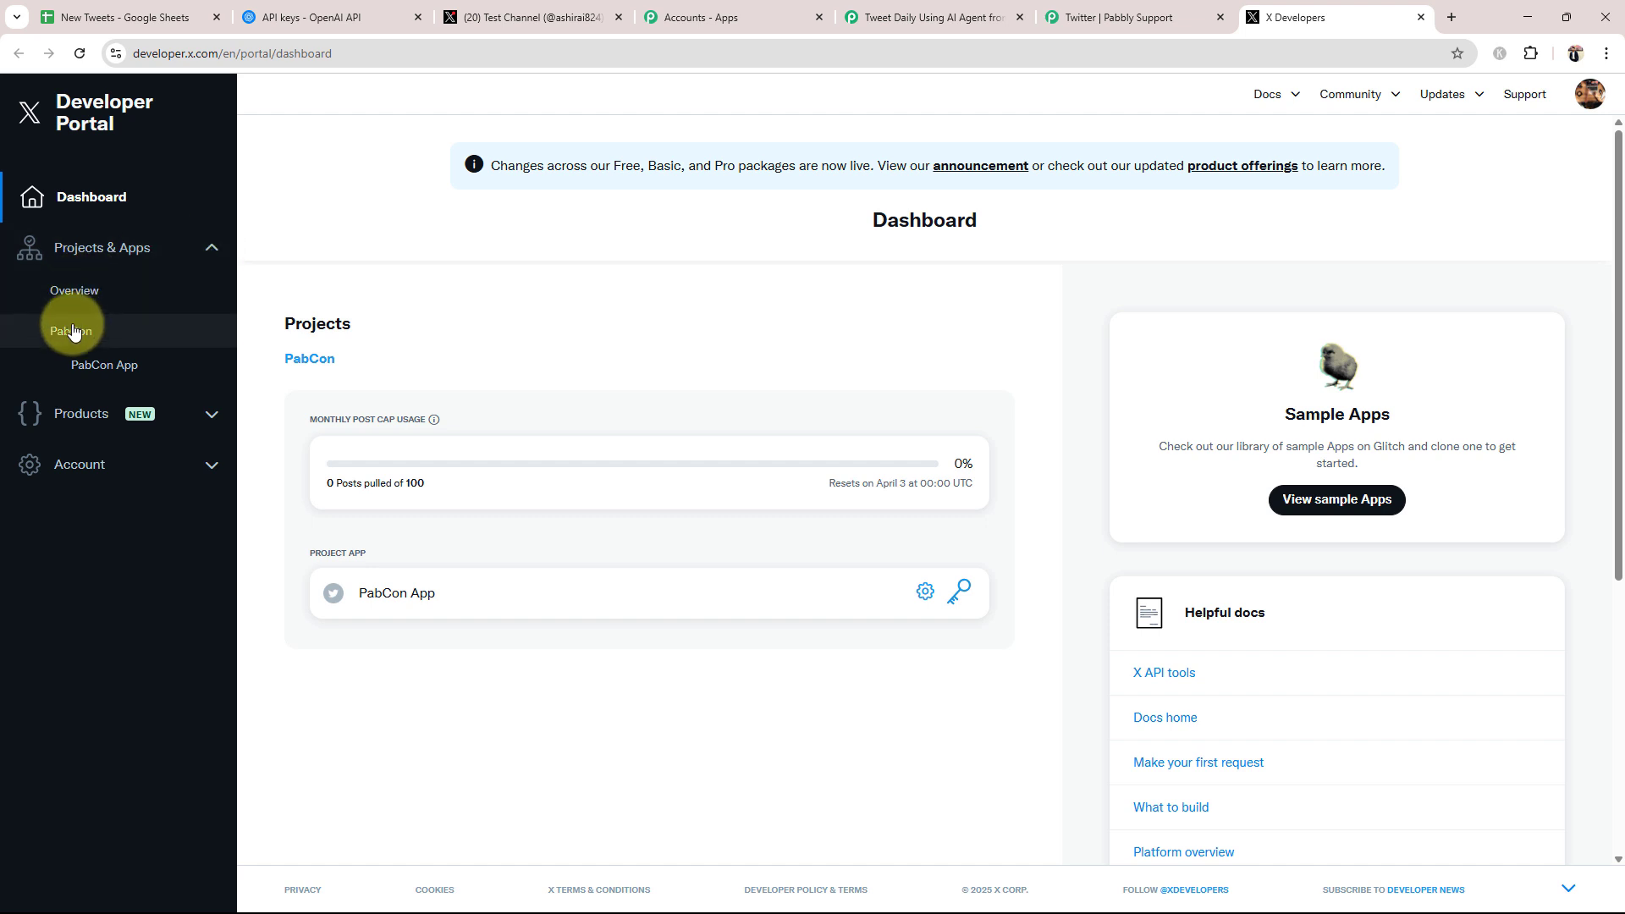
pyautogui.click(123, 367)
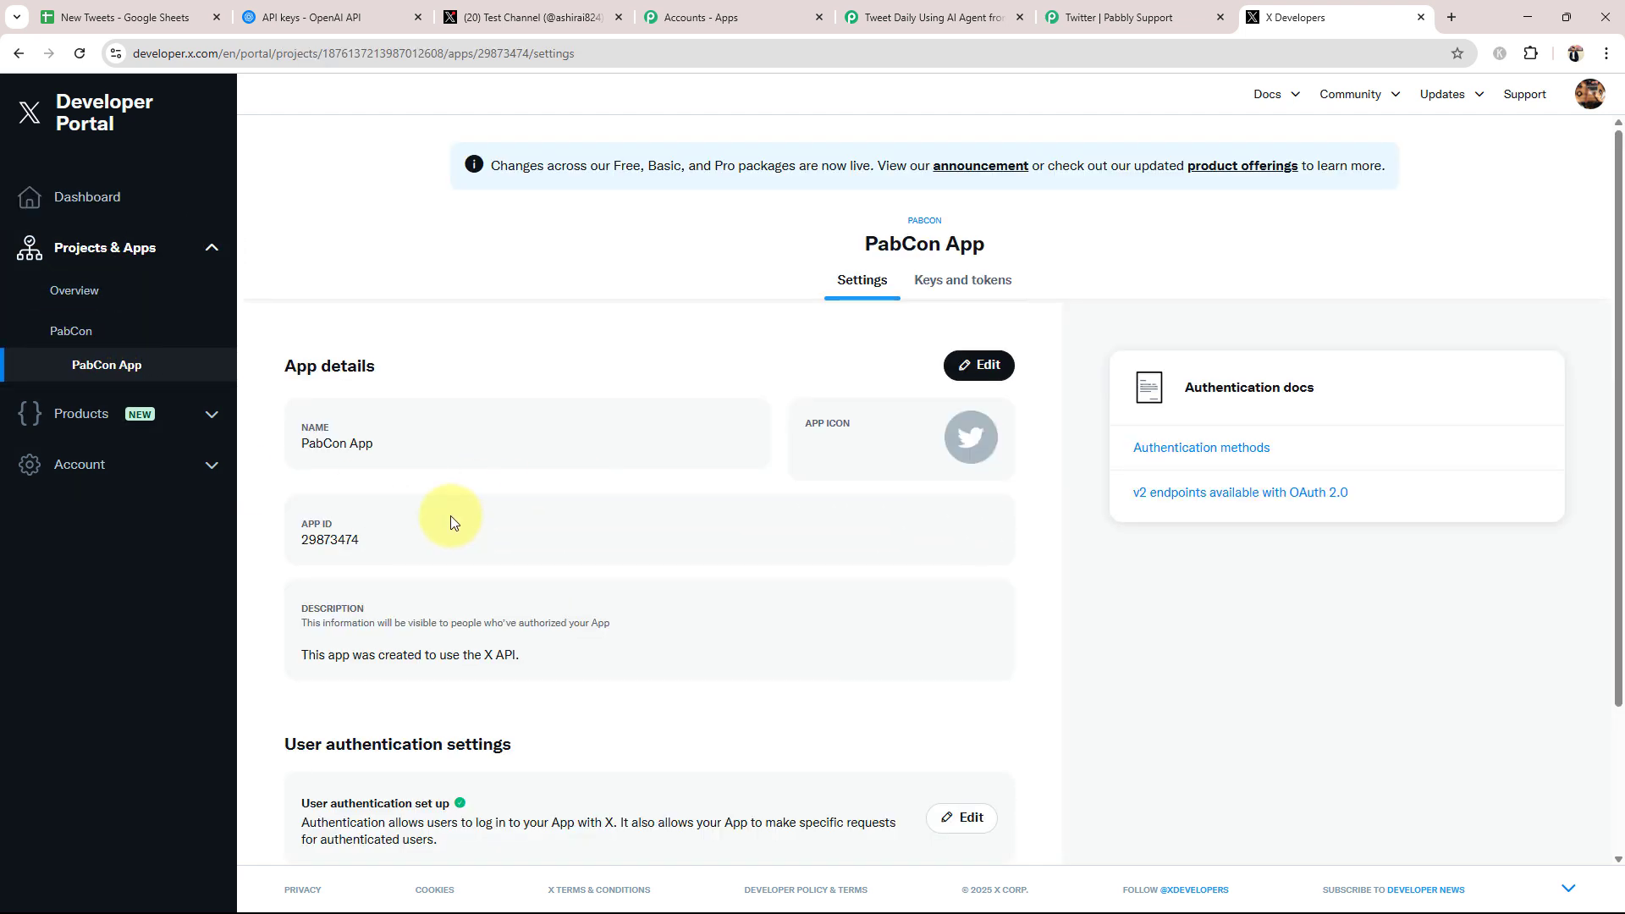
pyautogui.click(75, 331)
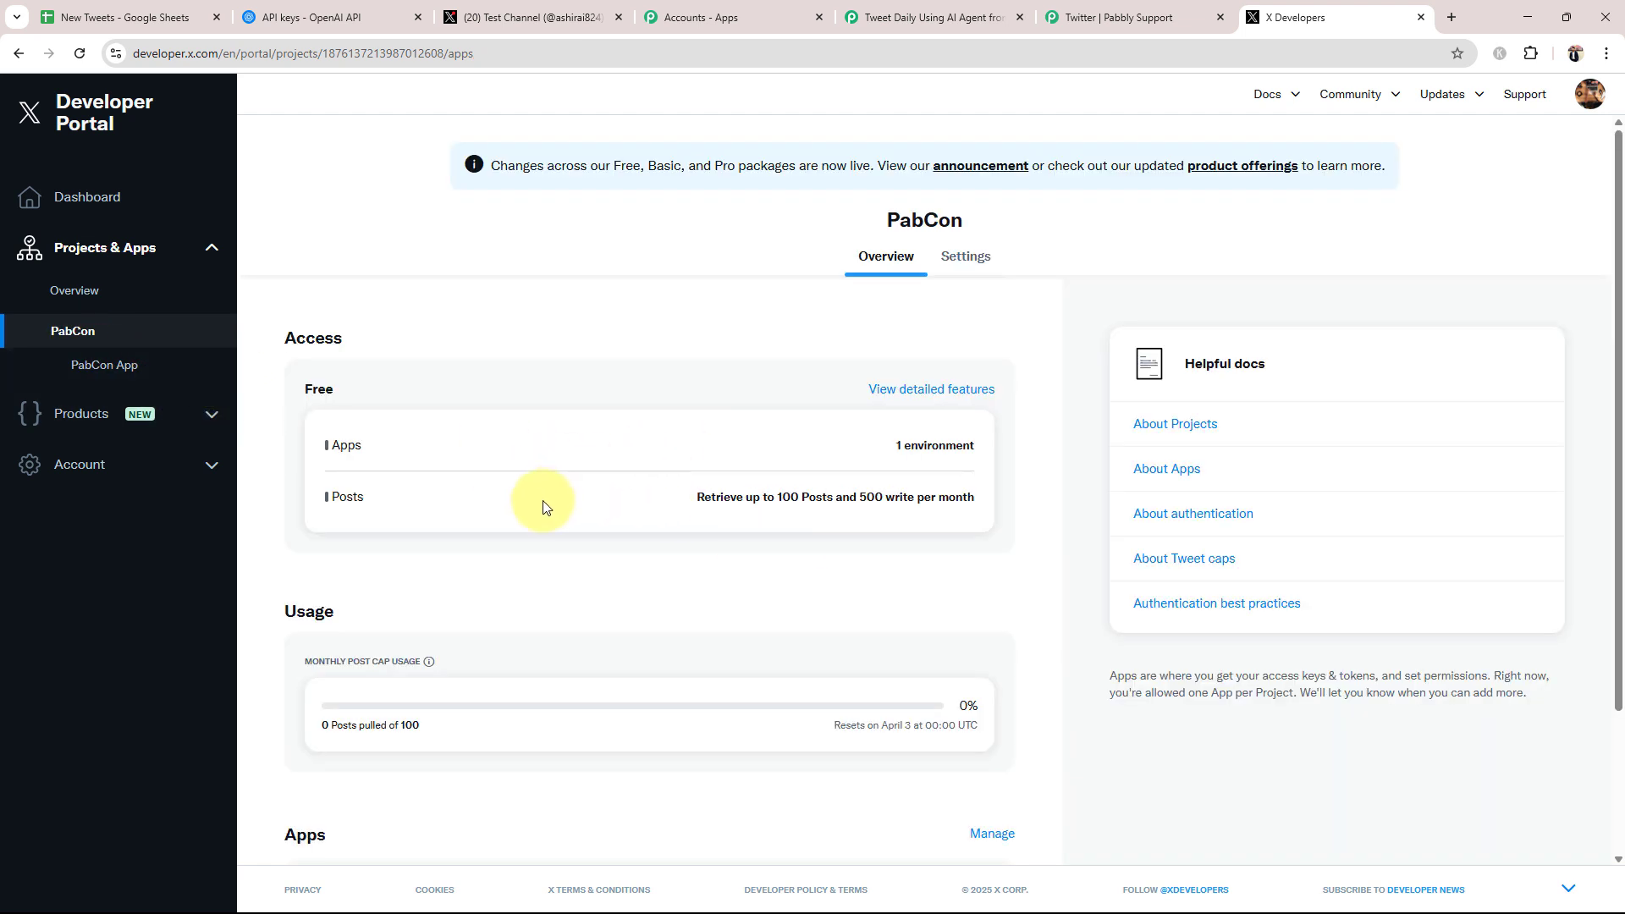
pyautogui.click(126, 364)
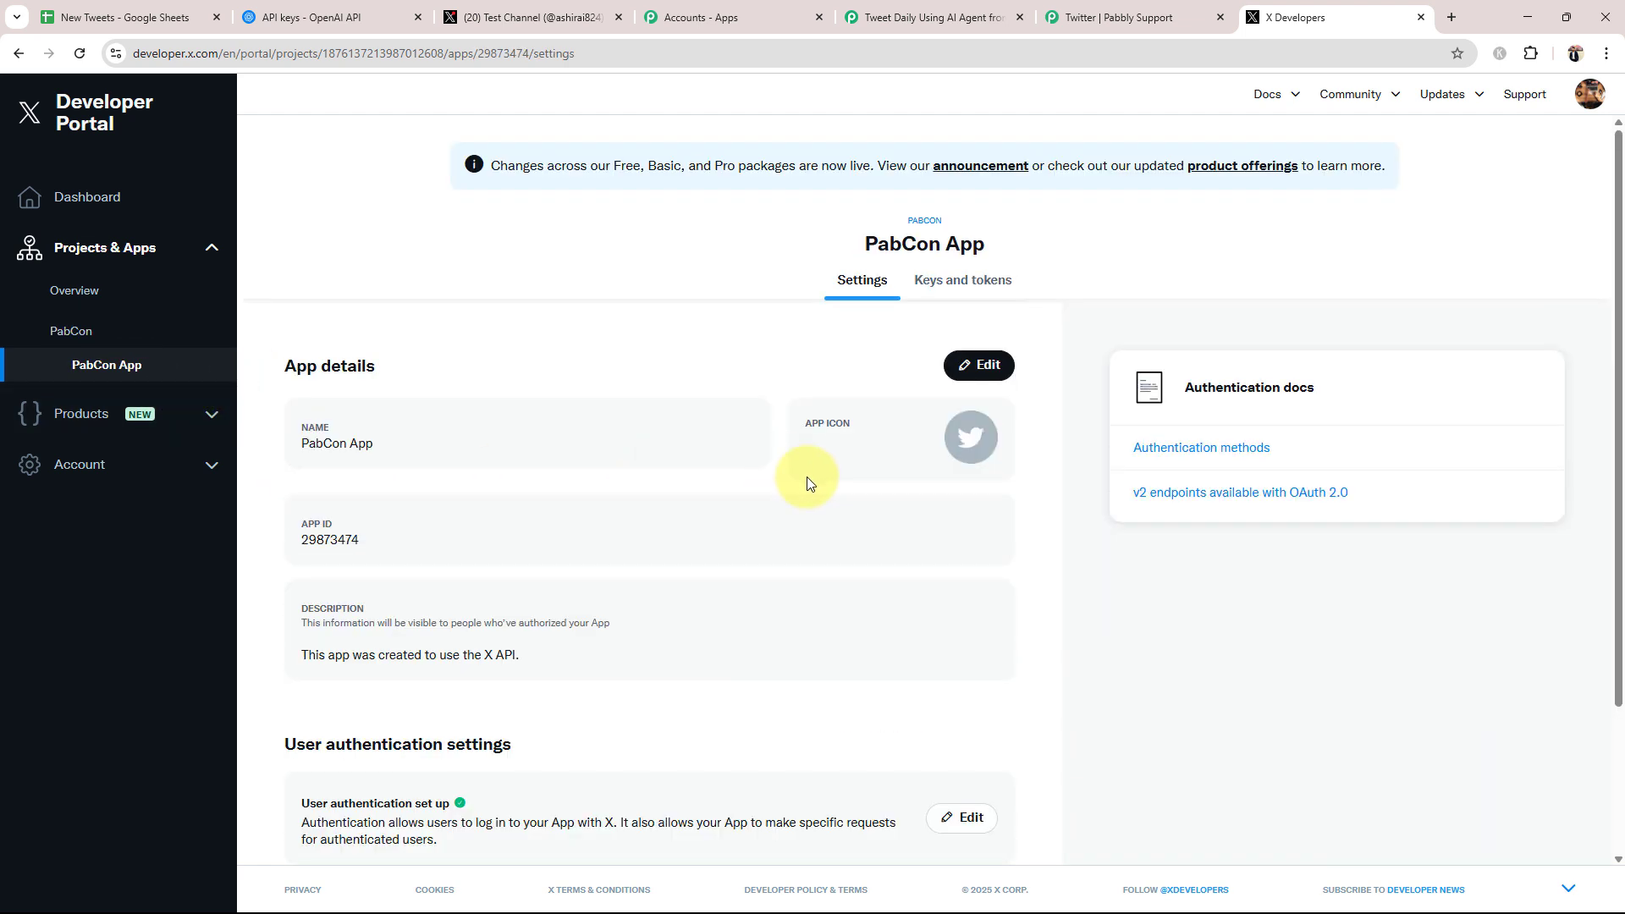
pyautogui.click(967, 289)
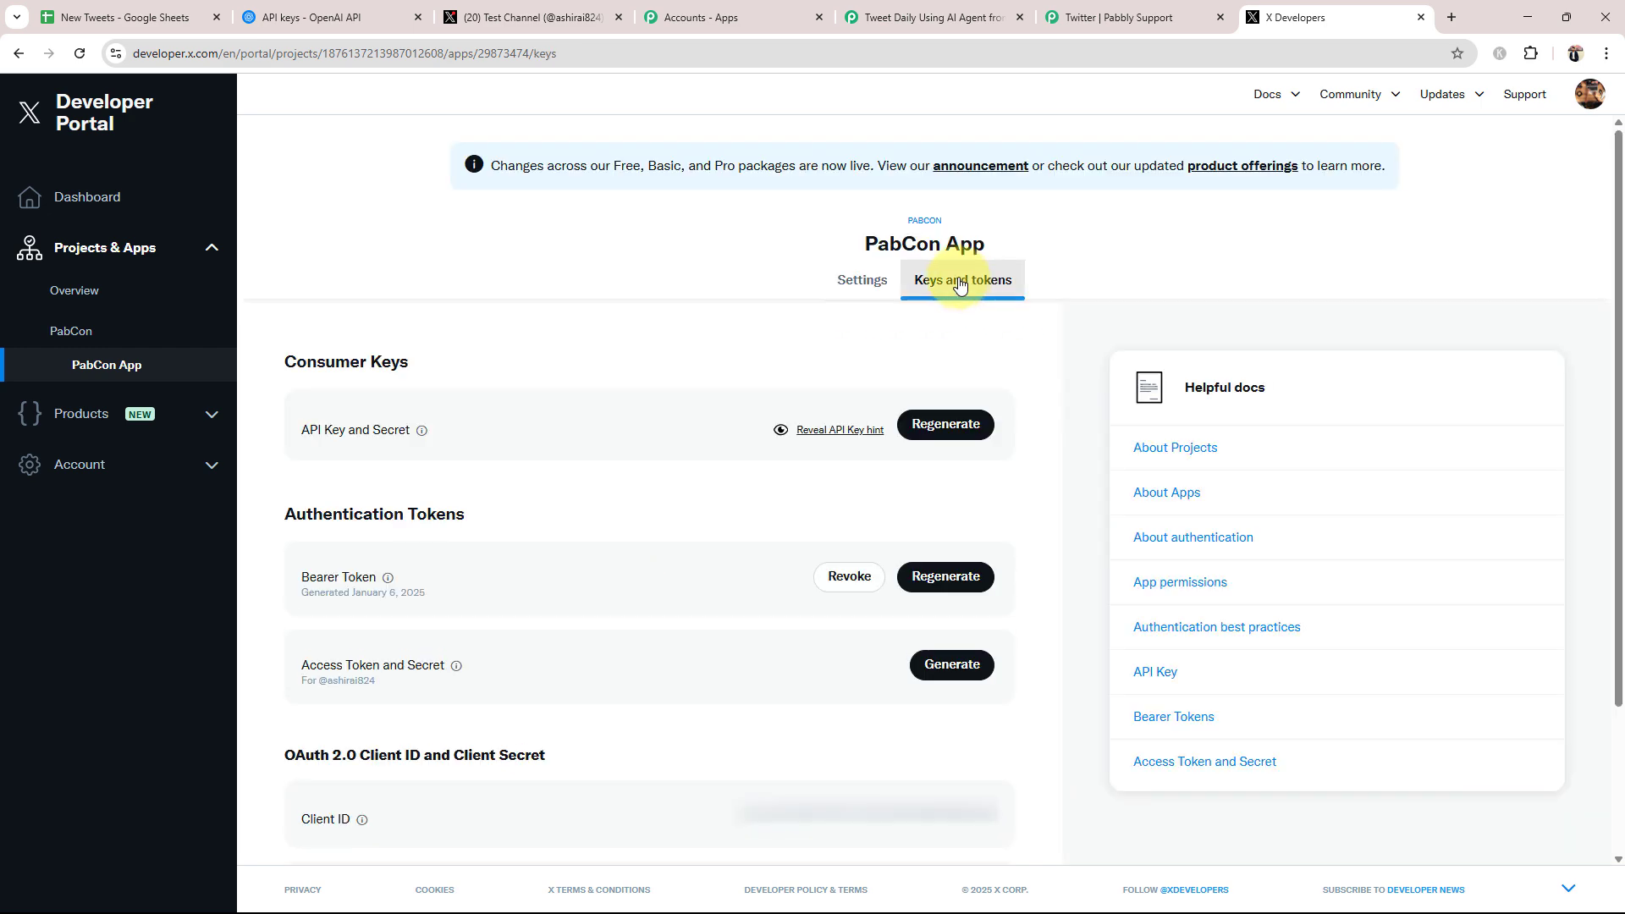
pyautogui.scroll(-3, 570, 588)
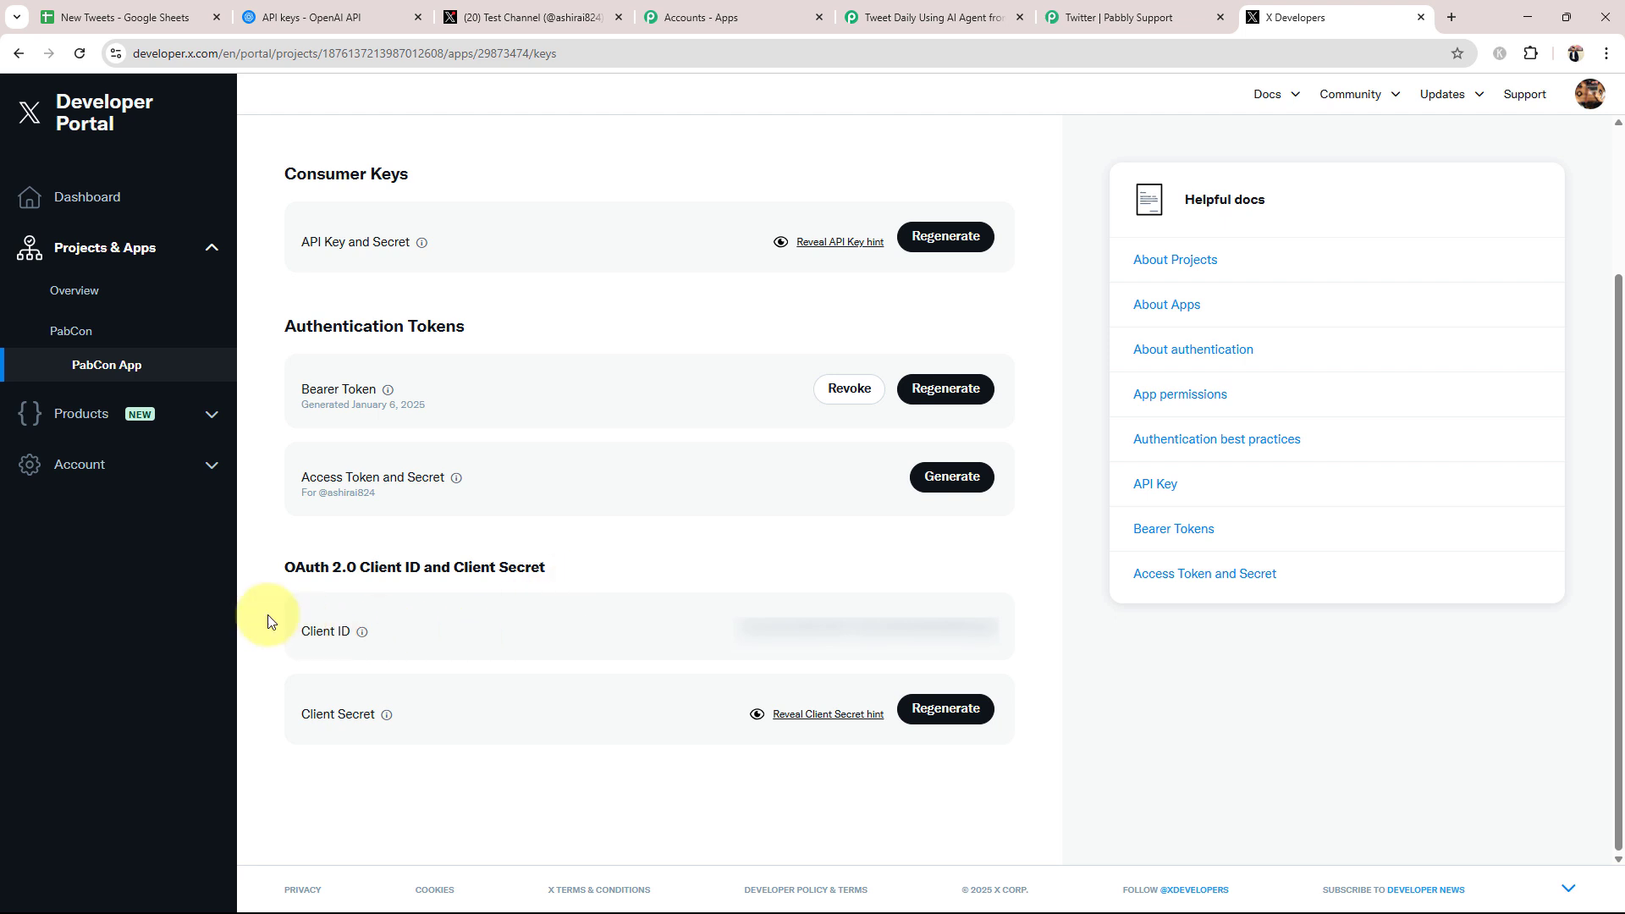
# - Copy the PabCon App's OAuth 2.0 Client ID, close the setup guide, and paste the ID into the connection form's Client ID field
pyautogui.moveTo(303, 630); pyautogui.dragTo(359, 634)
pyautogui.moveTo(302, 713); pyautogui.dragTo(421, 724)
pyautogui.click(470, 704)
pyautogui.moveTo(740, 626); pyautogui.dragTo(1069, 611)
pyautogui.click(735, 635)
pyautogui.moveTo(745, 629); pyautogui.dragTo(1031, 627)
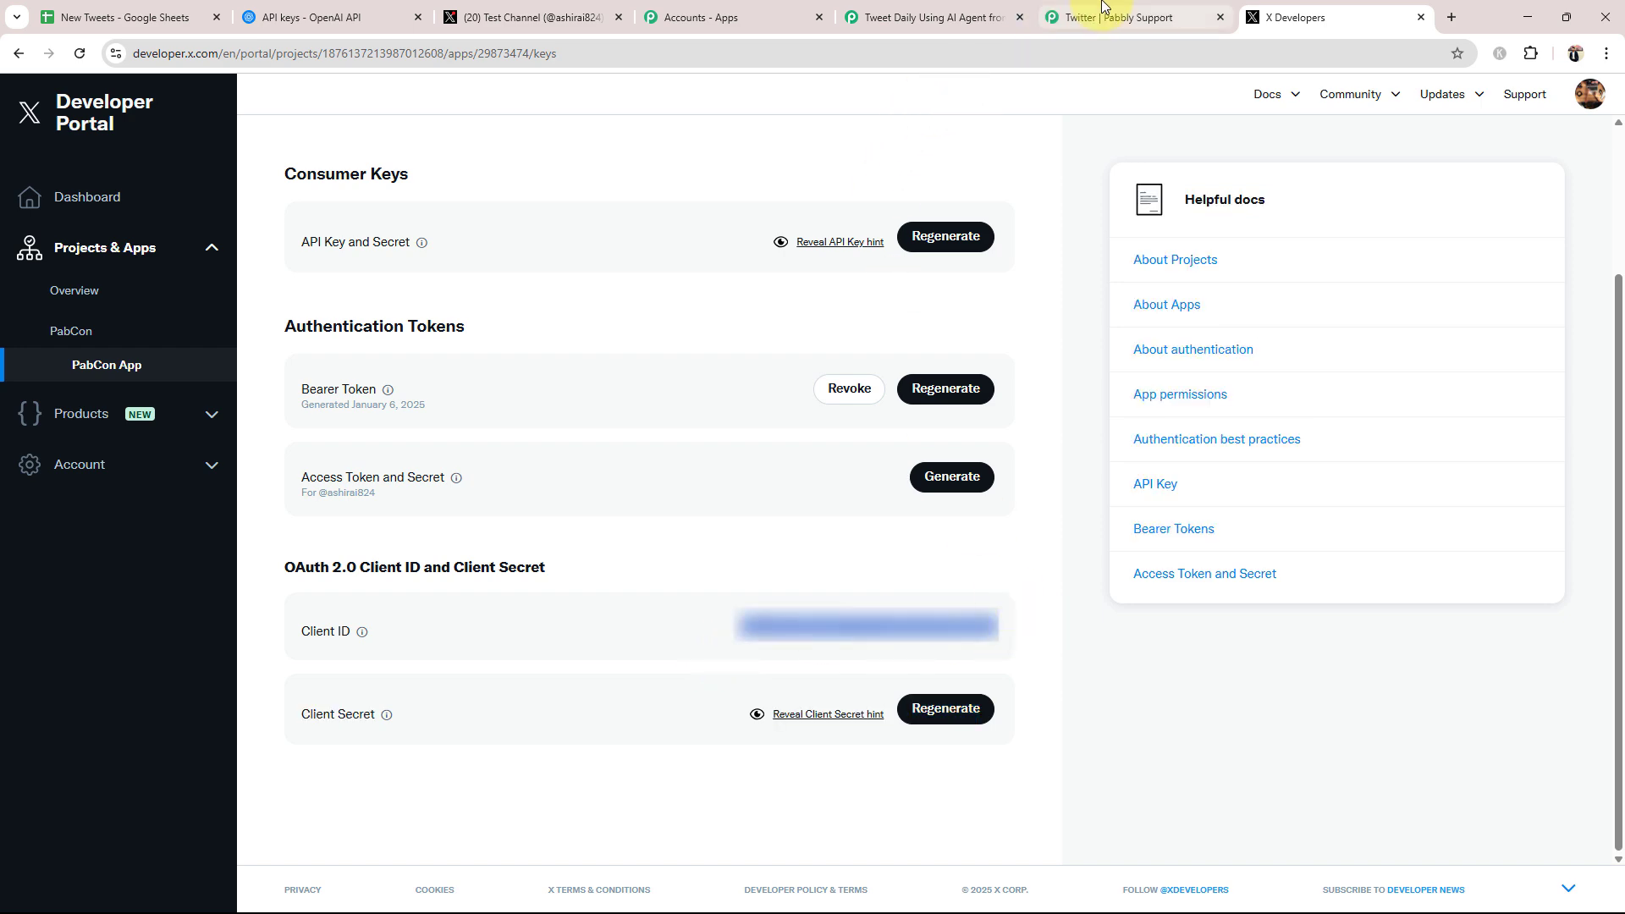
pyautogui.click(951, 6)
pyautogui.click(1220, 17)
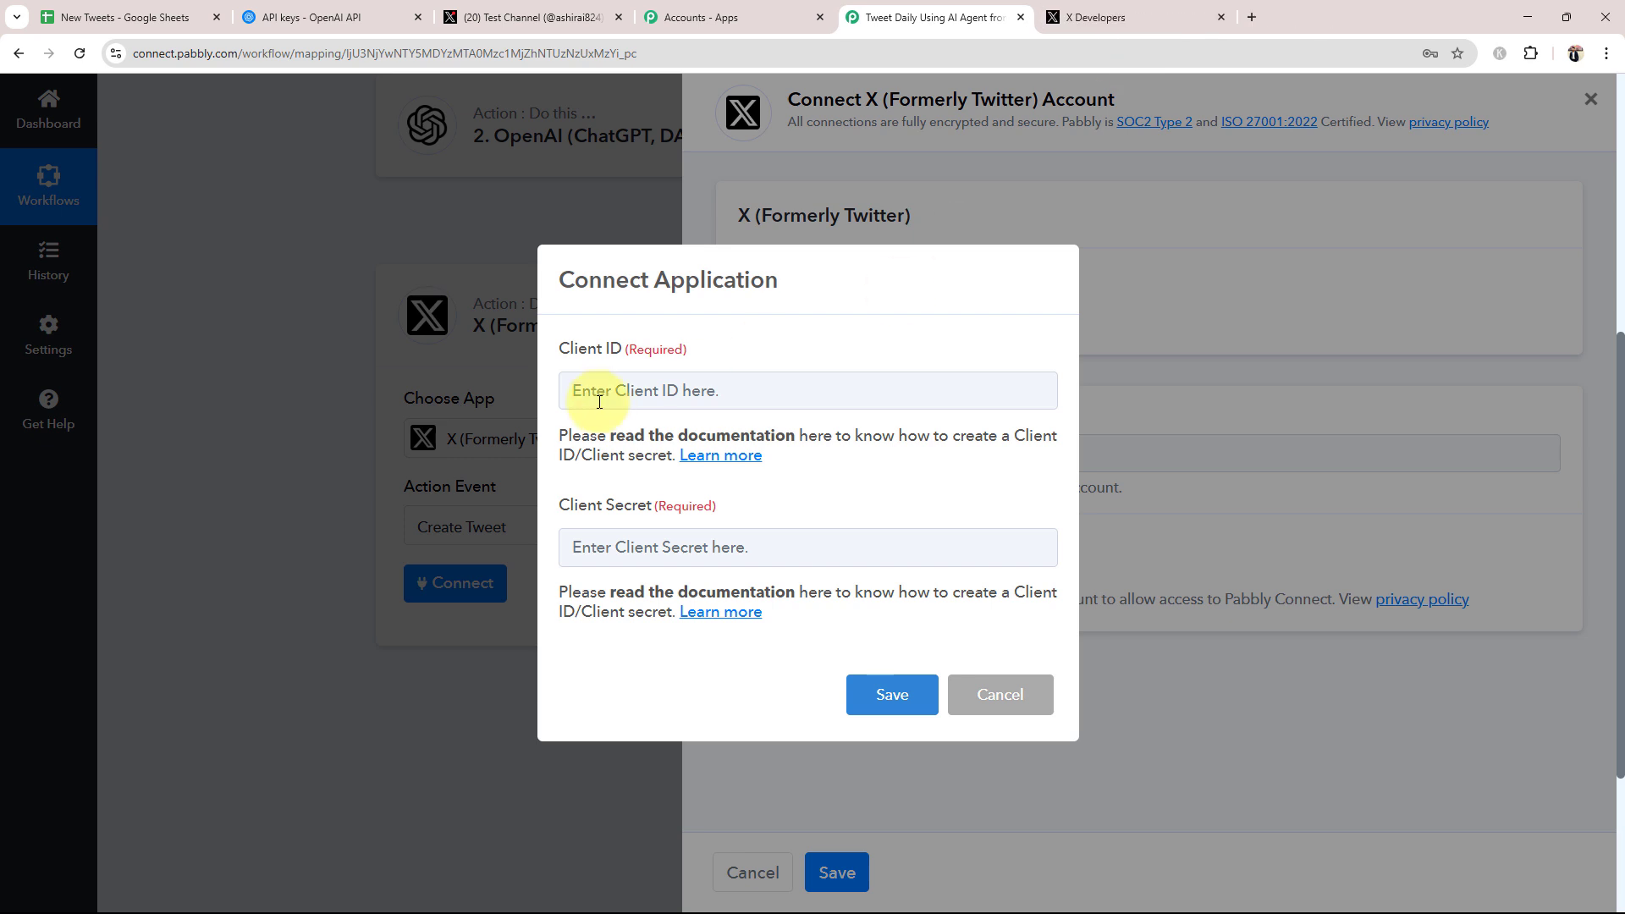
pyautogui.click(599, 402)
pyautogui.hotkey('ctrl', 'v')
# - Get the app's Client Secret from the X Developer Portal, enter it in the connection form's Client Secret field, and save the form
pyautogui.click(599, 547)
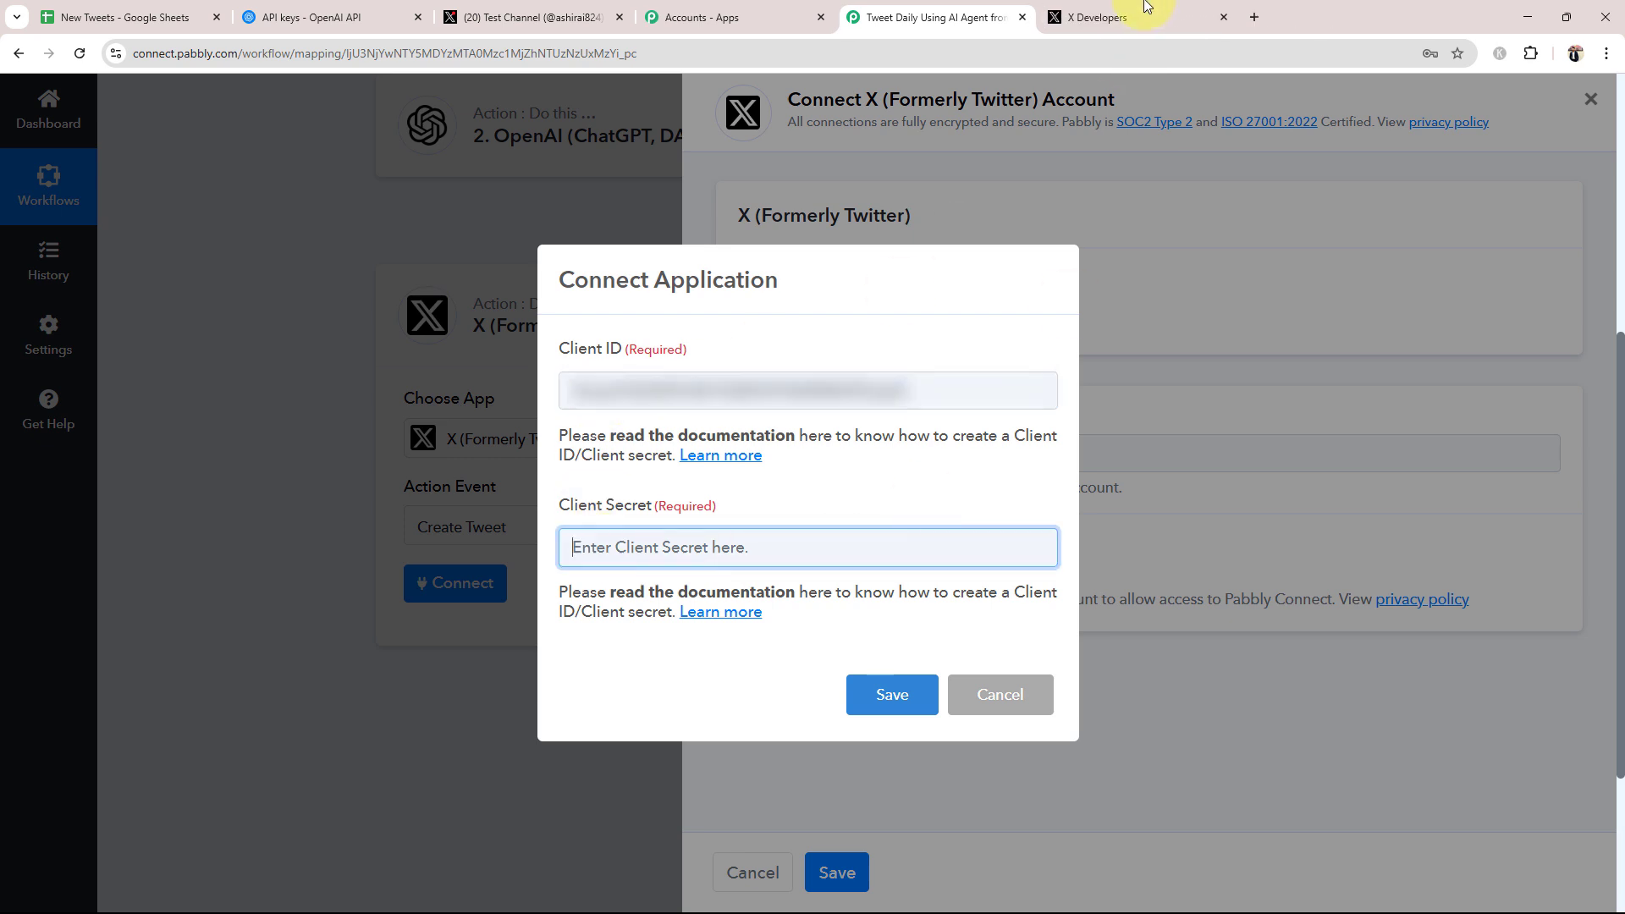
pyautogui.click(1154, 15)
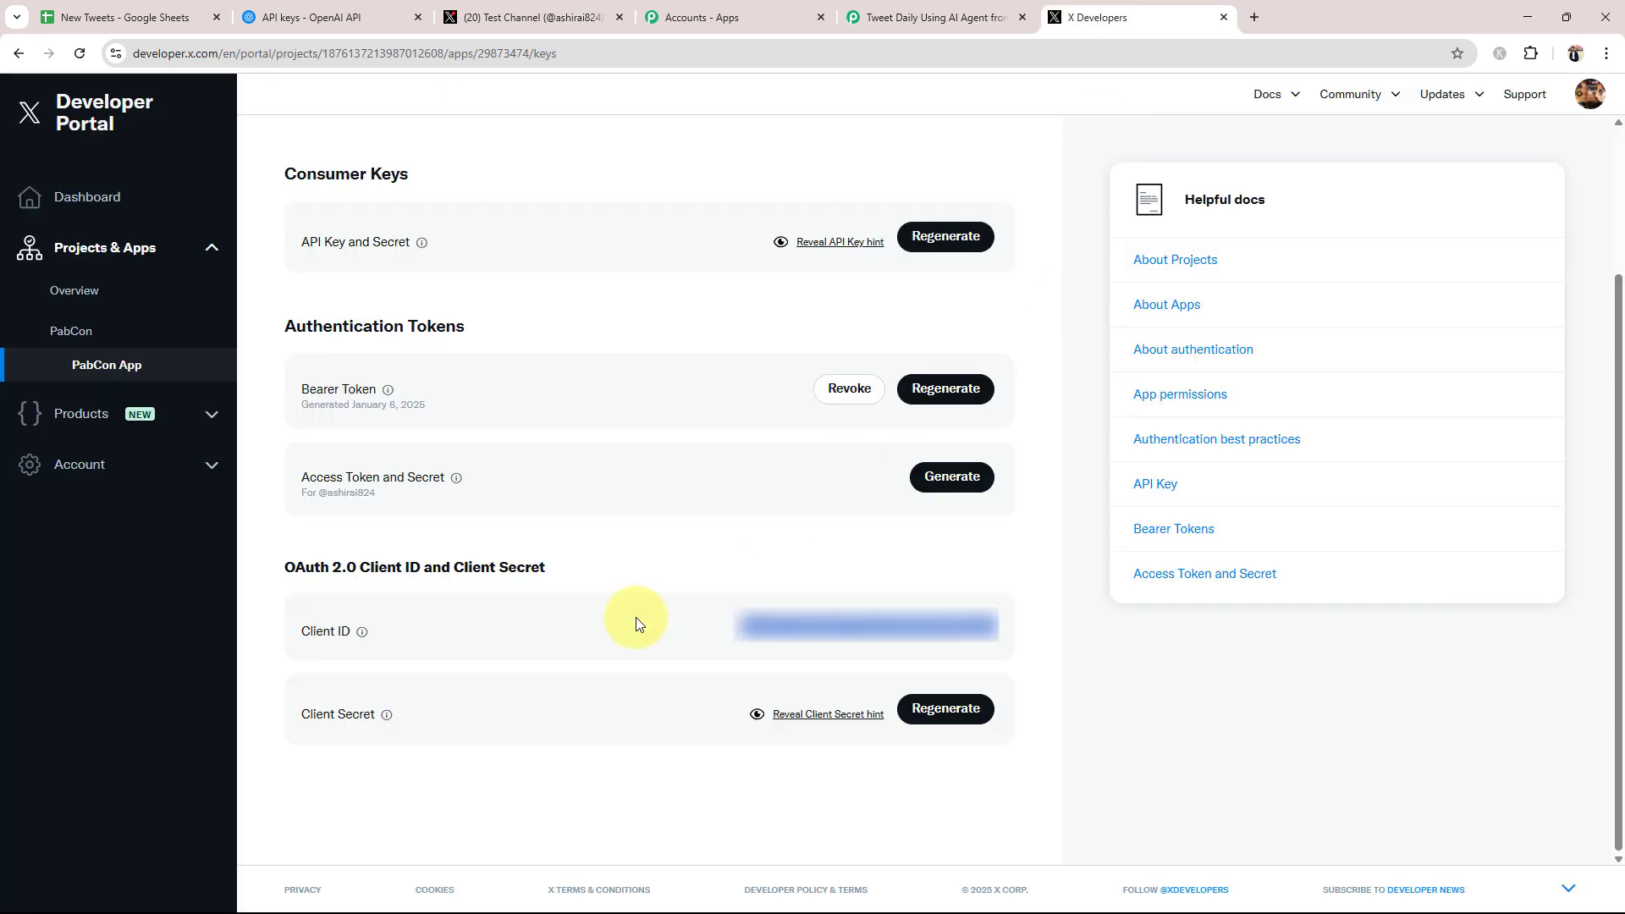
pyautogui.click(801, 715)
pyautogui.click(816, 718)
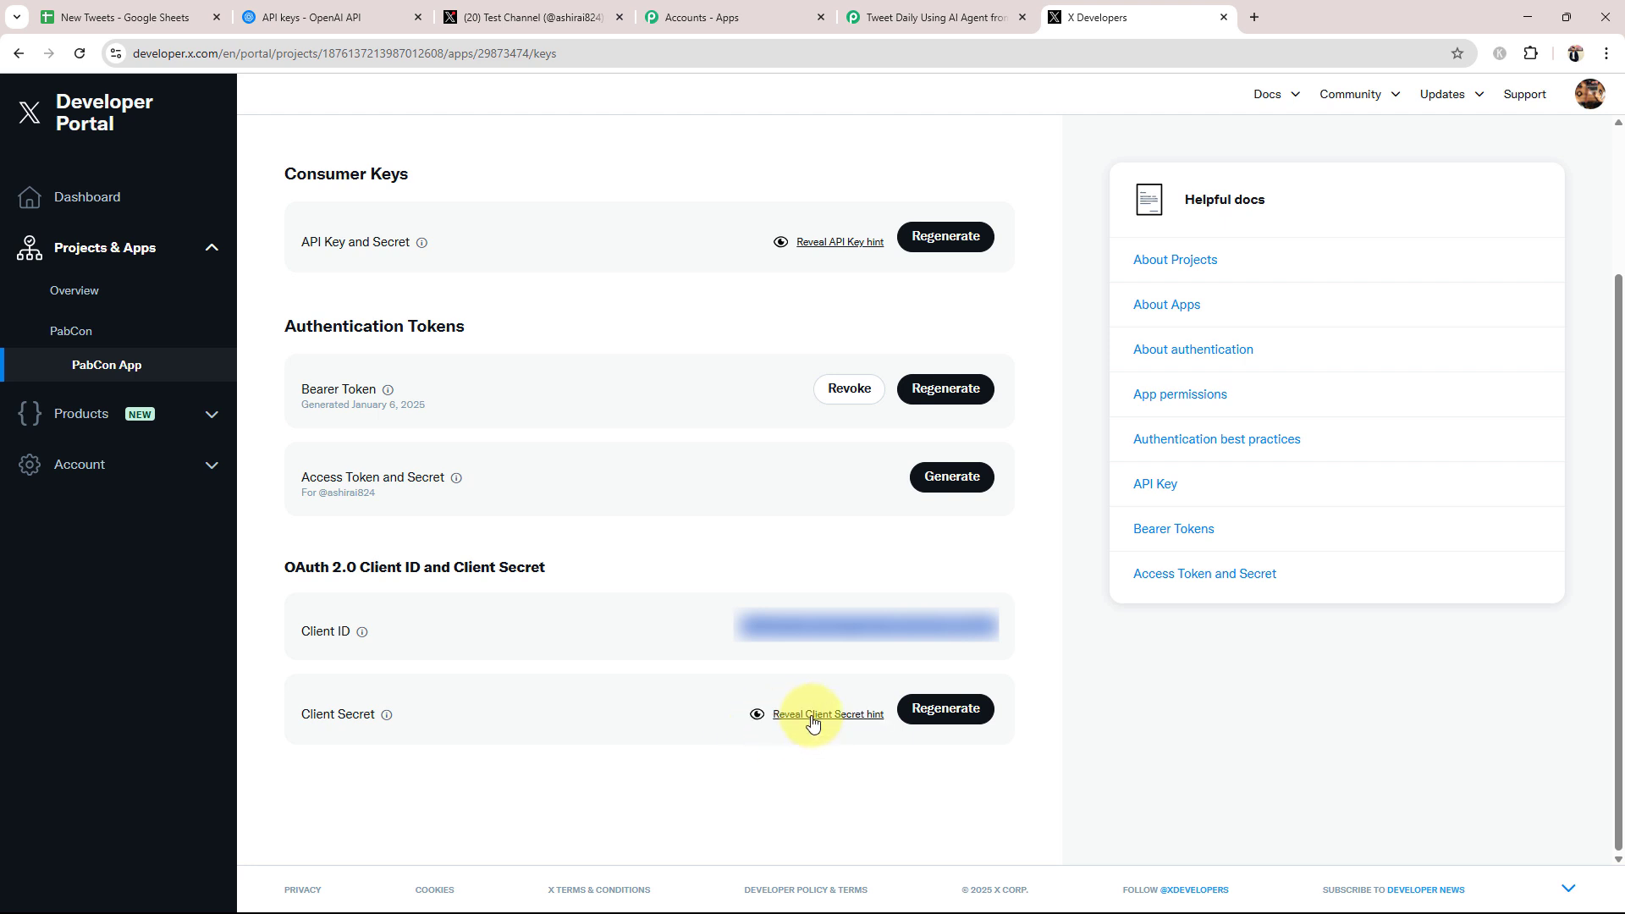
pyautogui.click(758, 719)
pyautogui.click(817, 717)
pyautogui.click(931, 17)
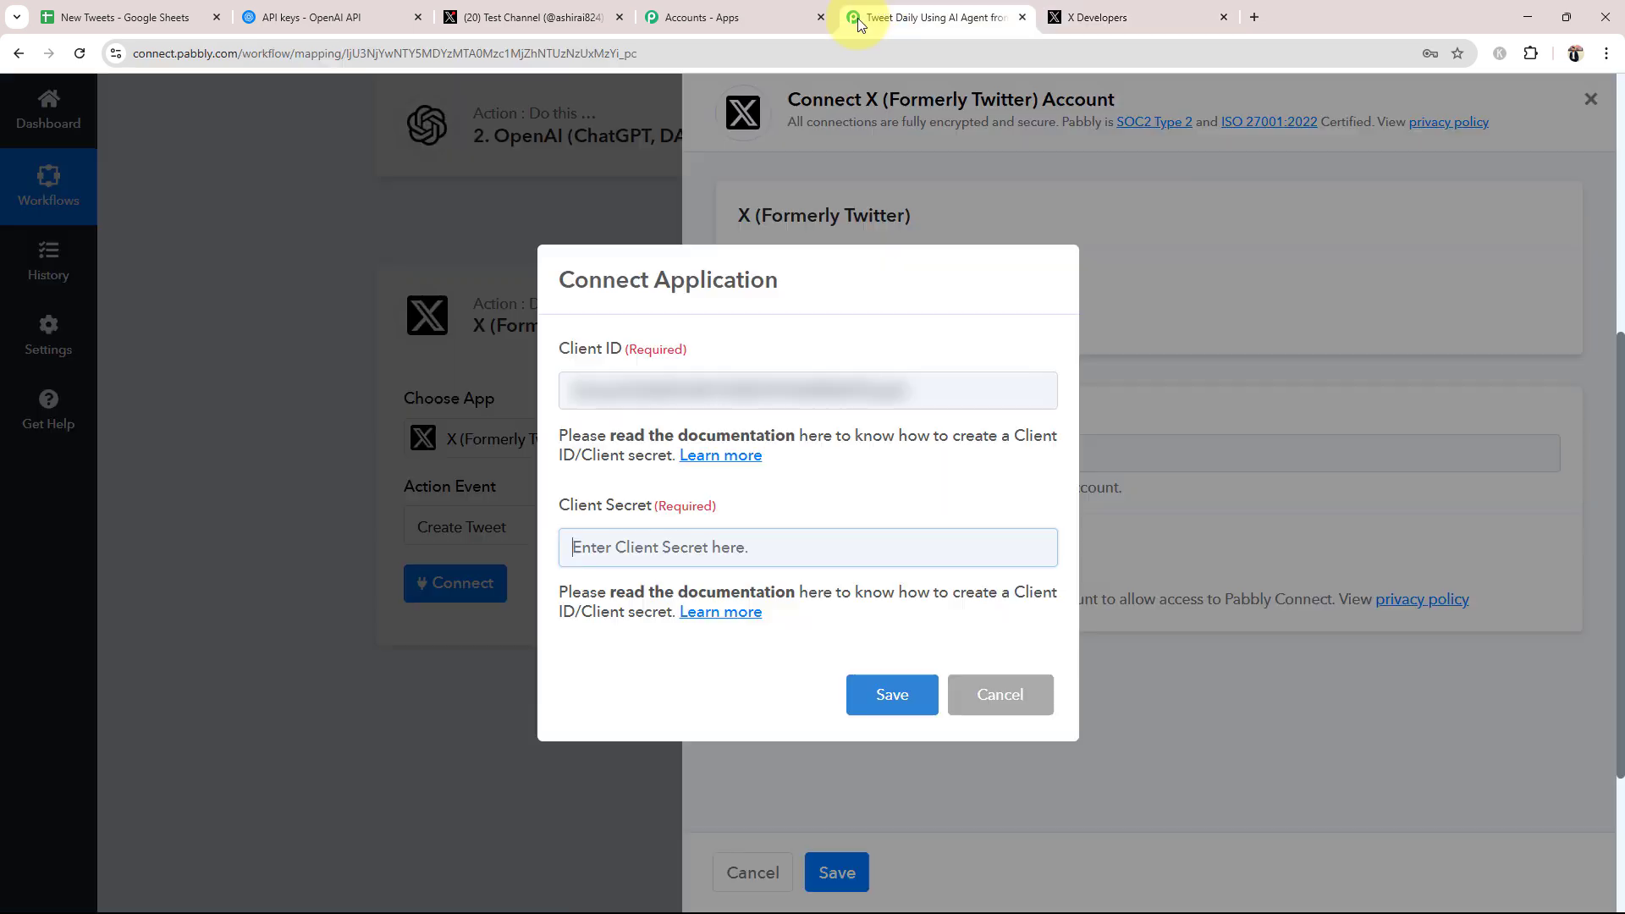
pyautogui.click(772, 532)
pyautogui.hotkey('ctrl', 'v')
pyautogui.click(892, 694)
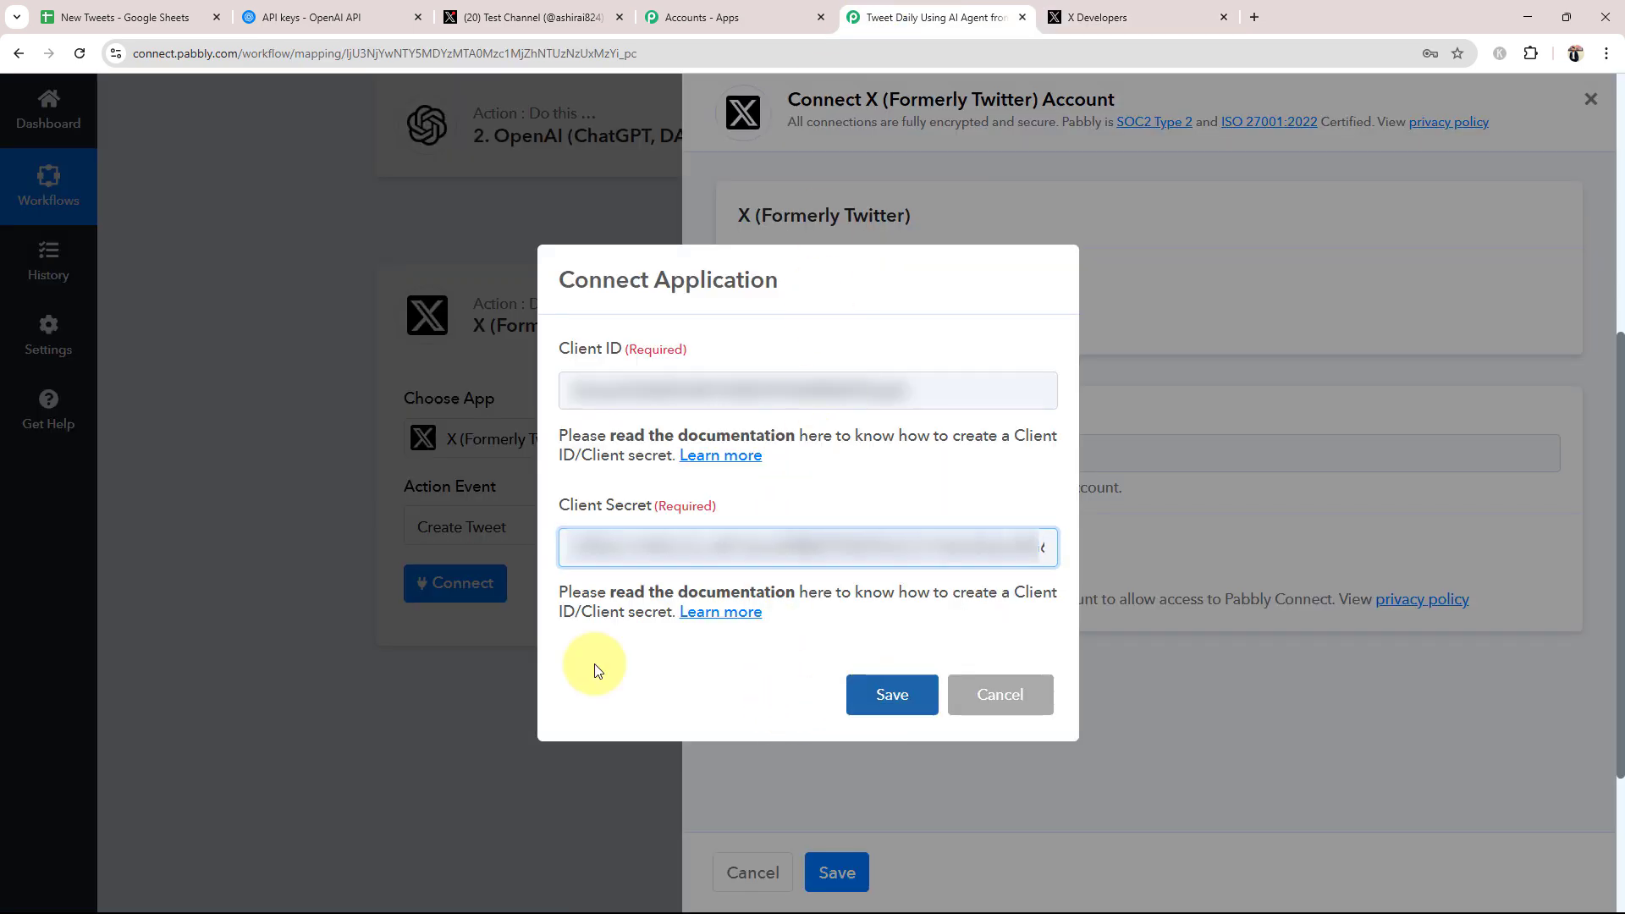
# - Authorize the X (Formerly Twitter) connection by signing in with the suggested Google account, and close the X Developer Portal page
pyautogui.click(813, 557)
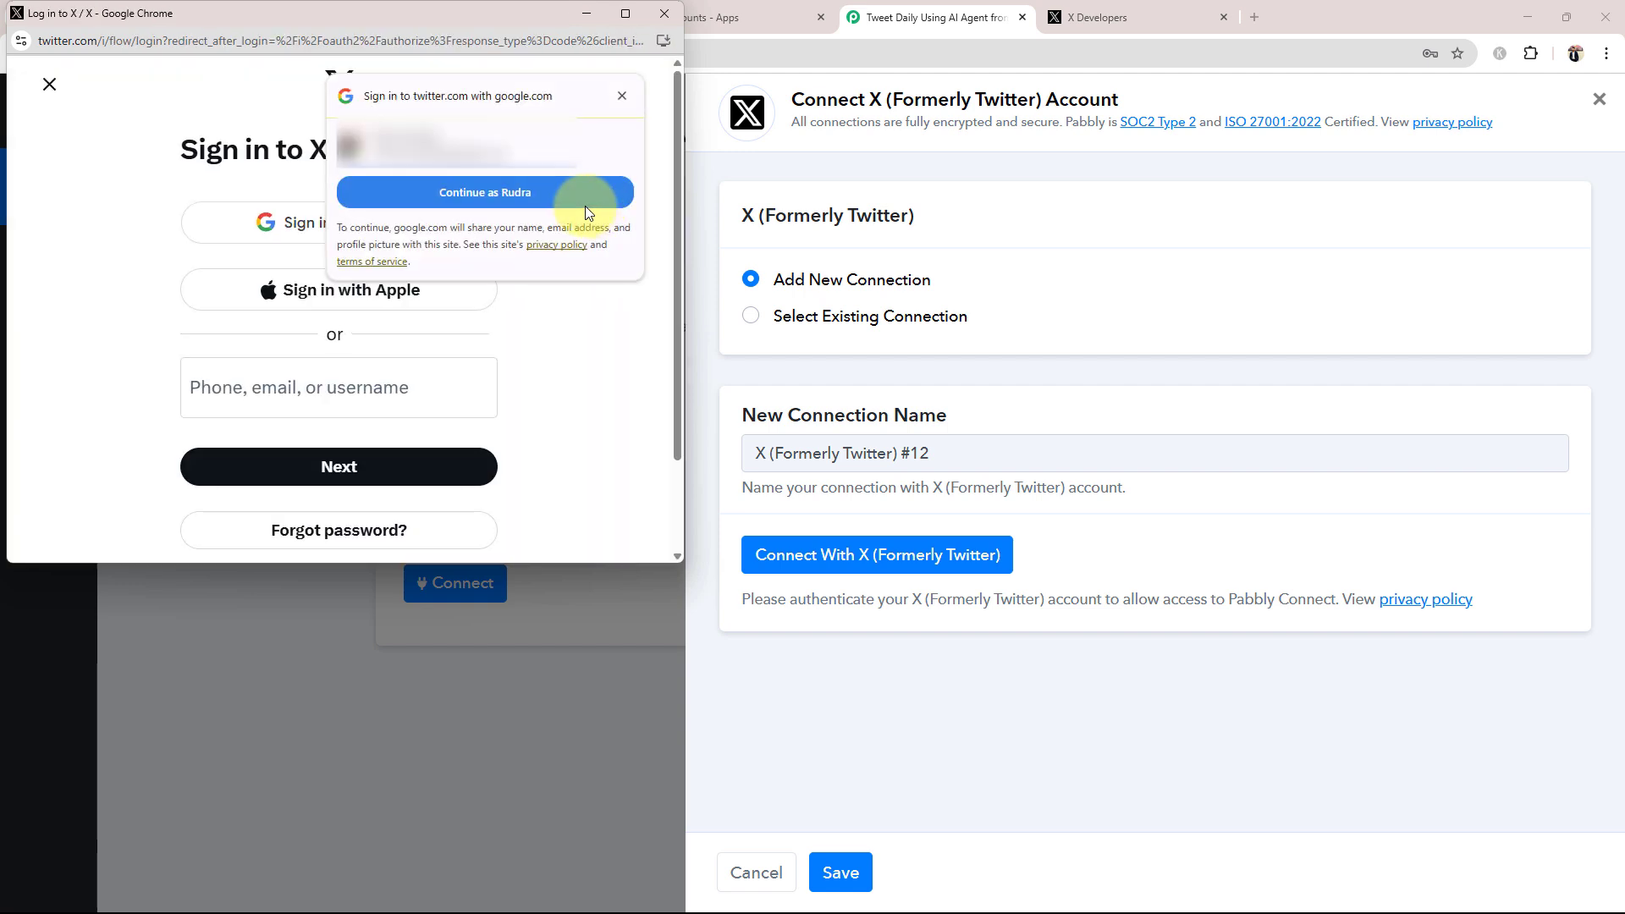
pyautogui.click(489, 203)
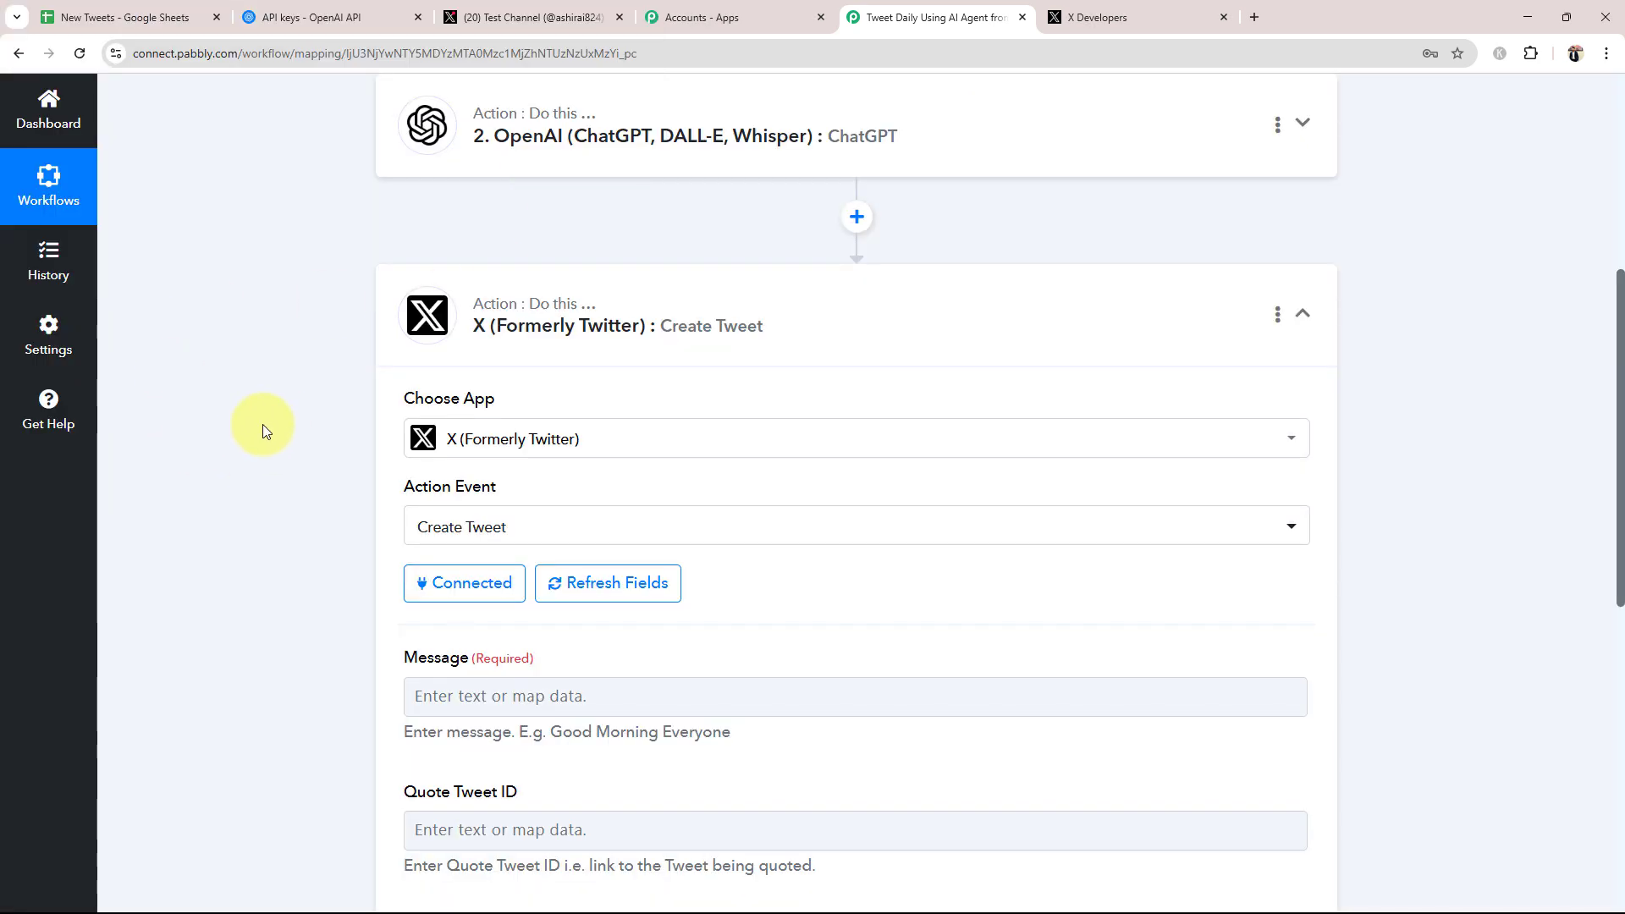
pyautogui.scroll(-4, 337, 411)
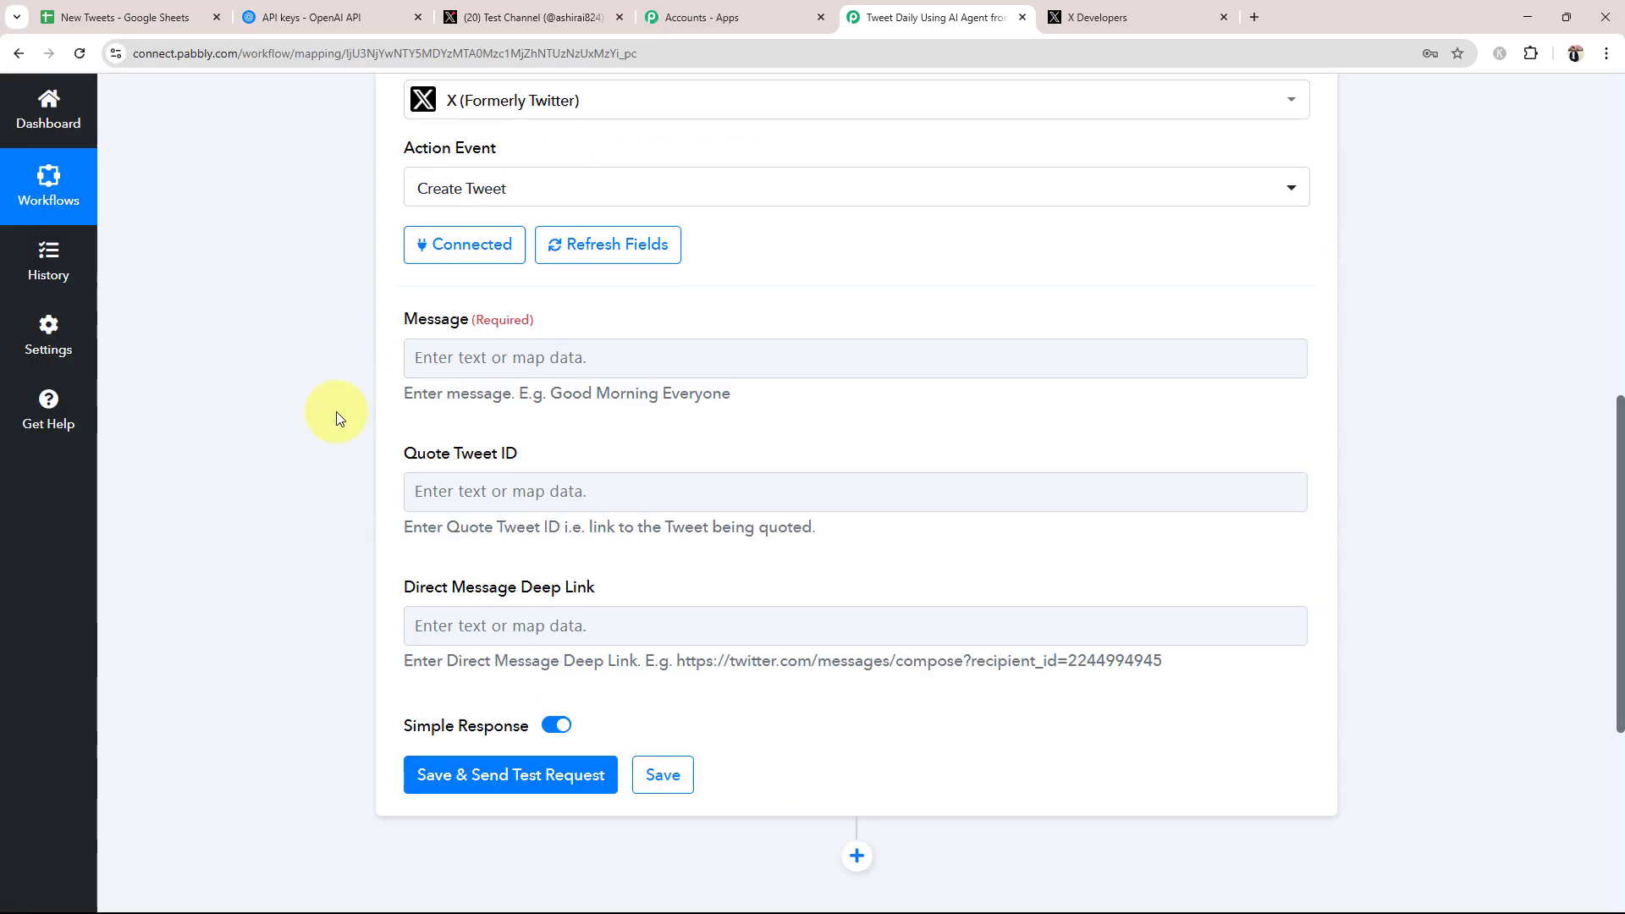
pyautogui.click(1141, 9)
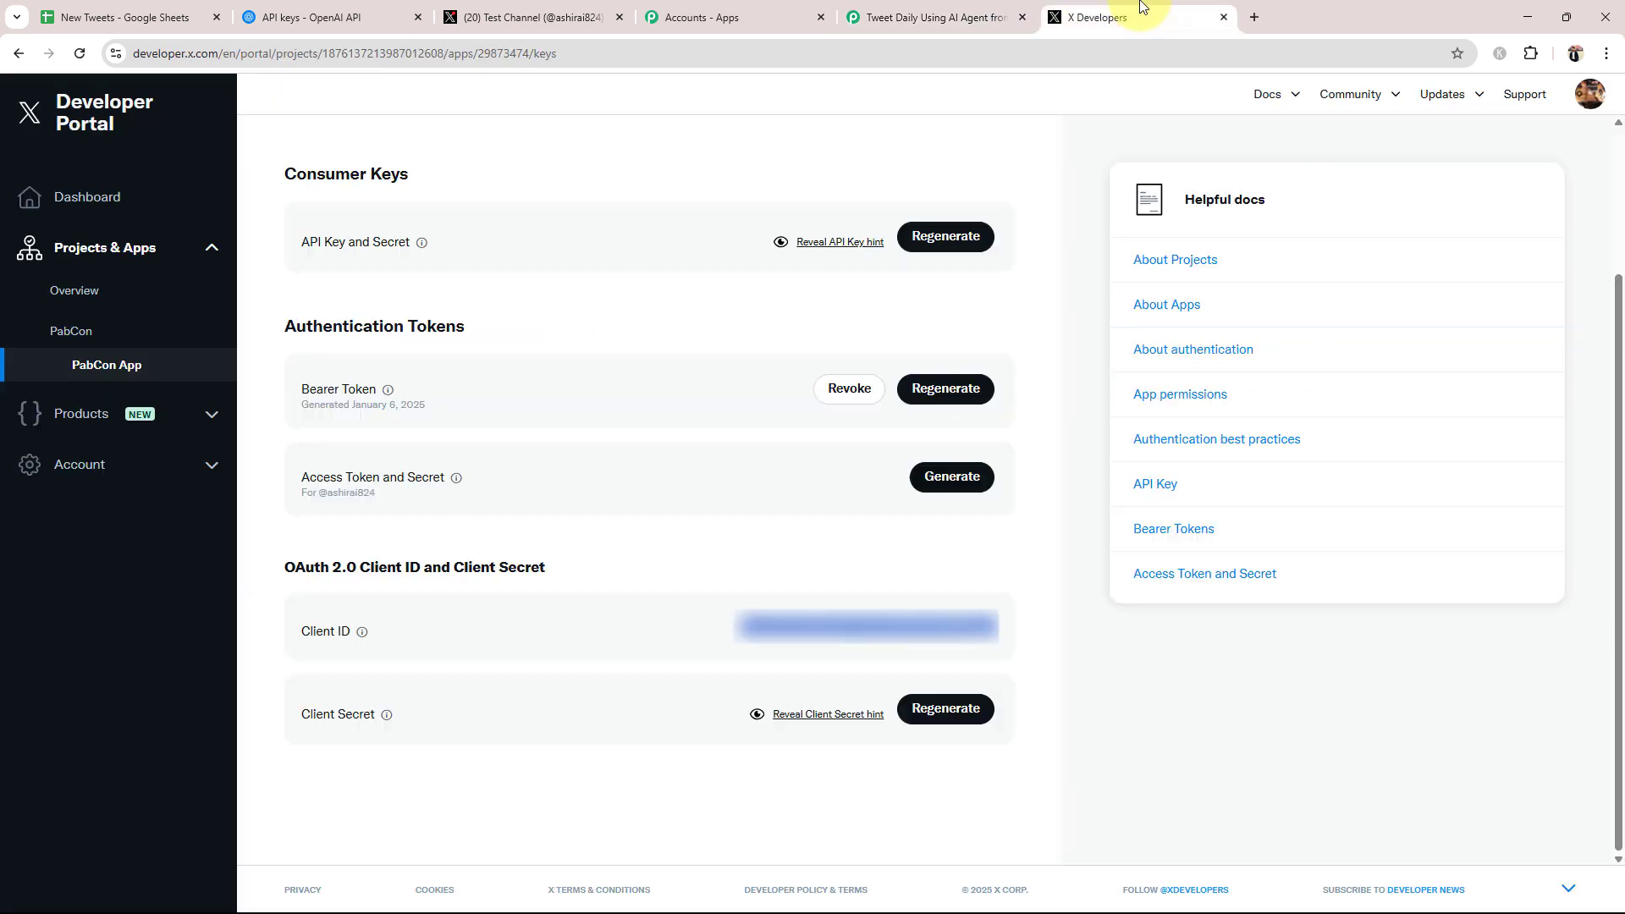
pyautogui.click(1222, 18)
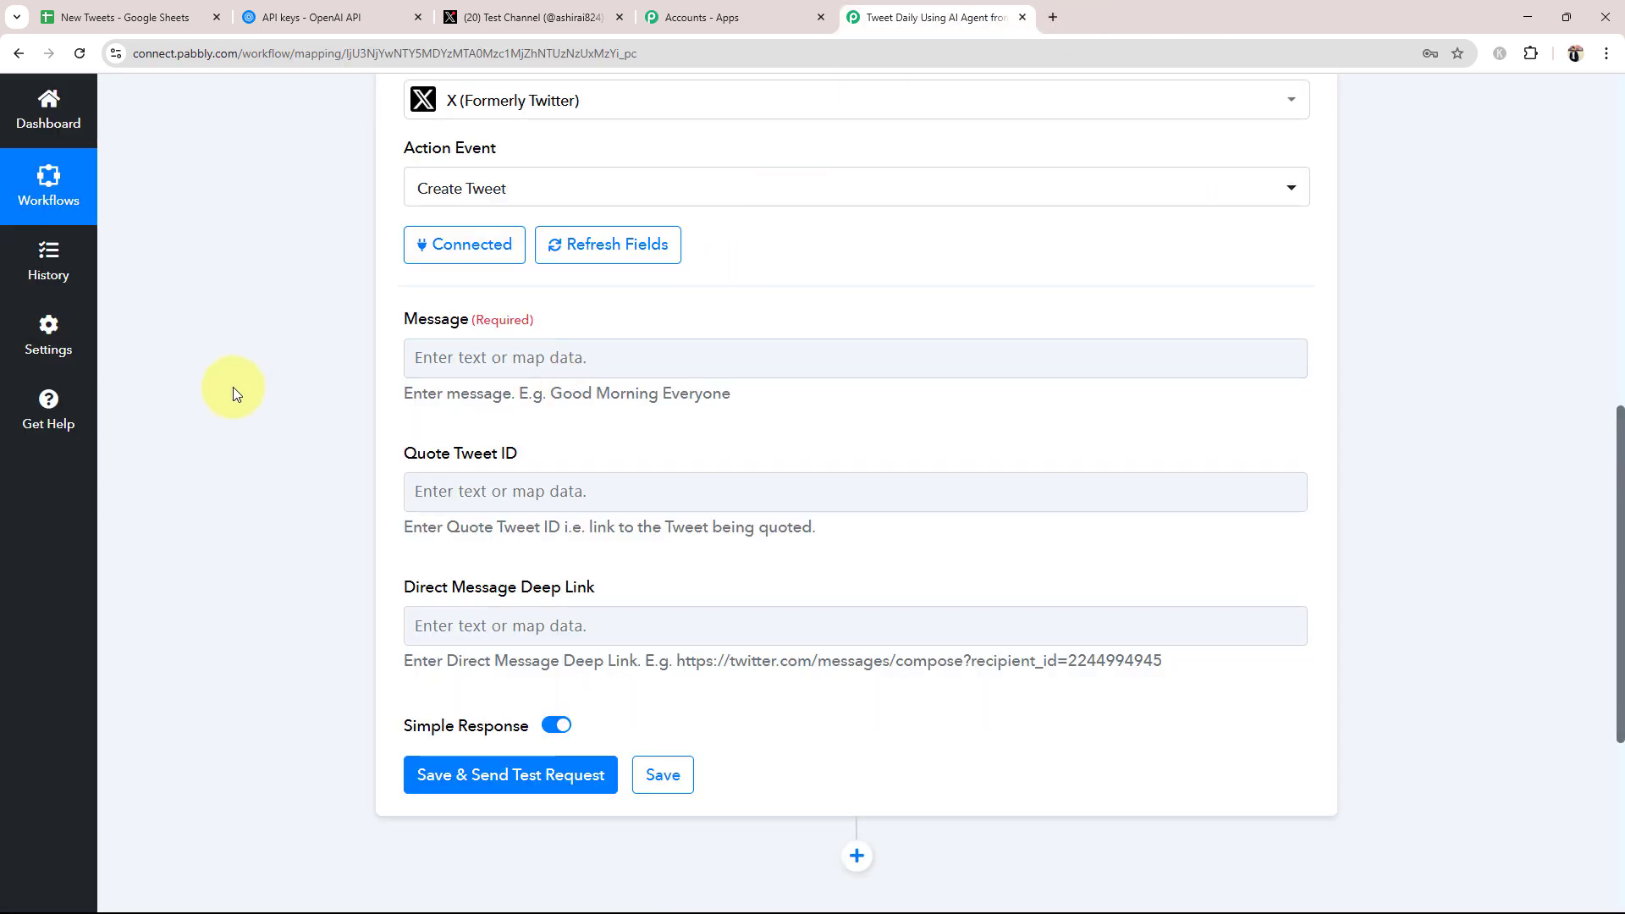
# - Map the tweet's Message field to Choices 0 Message Content from the OpenAI ChatGPT step
pyautogui.tripleClick(444, 325)
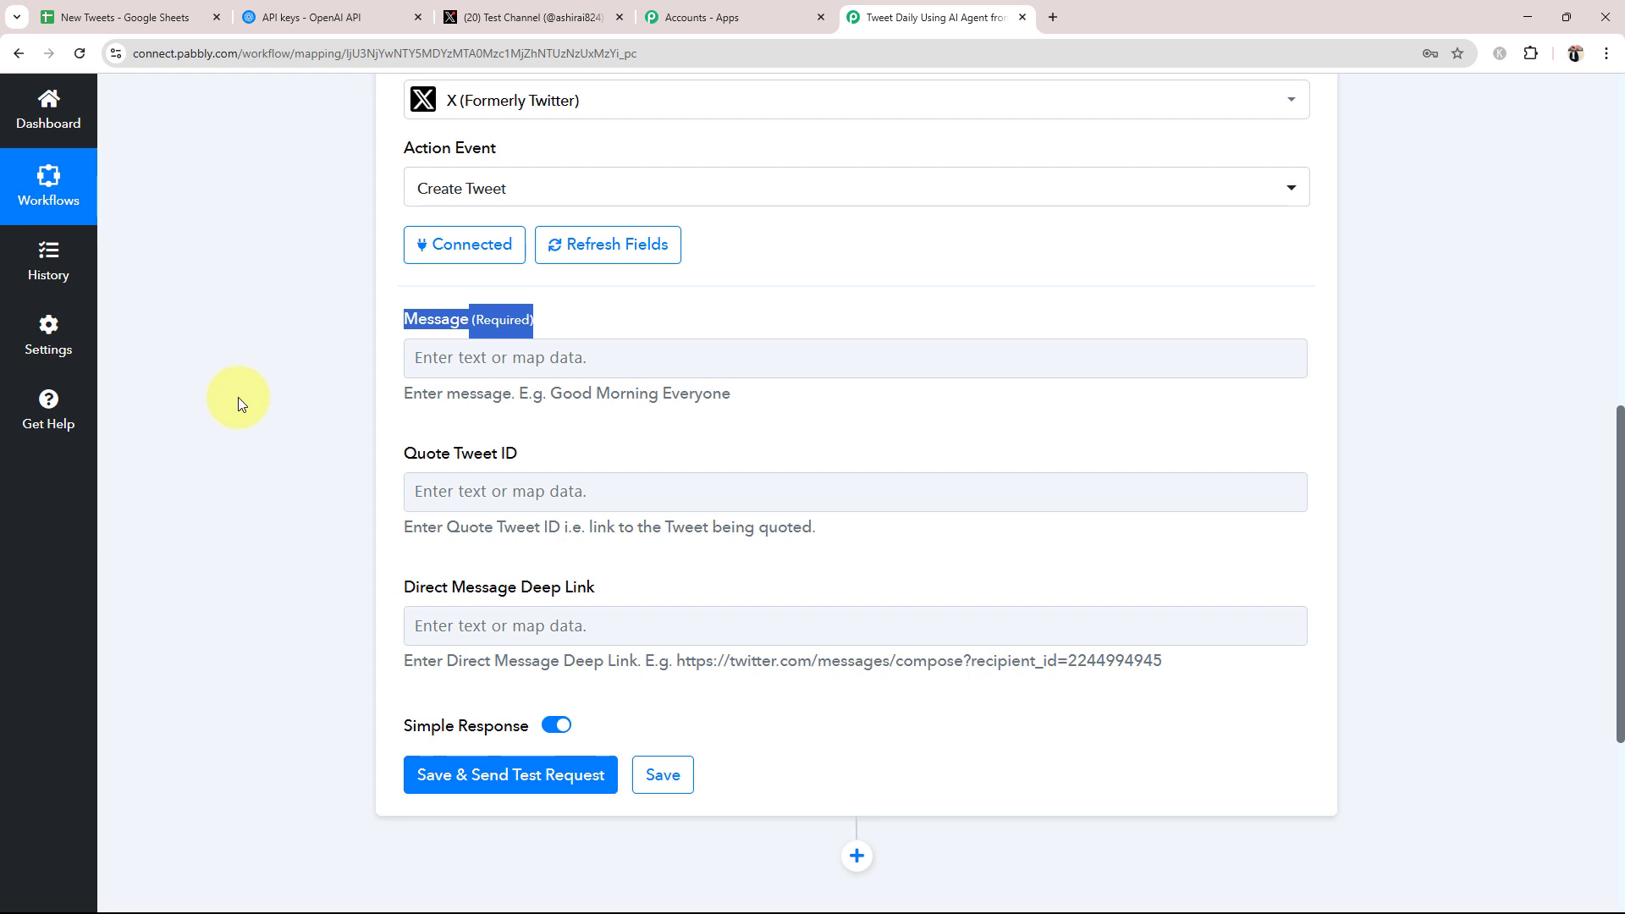
pyautogui.click(237, 398)
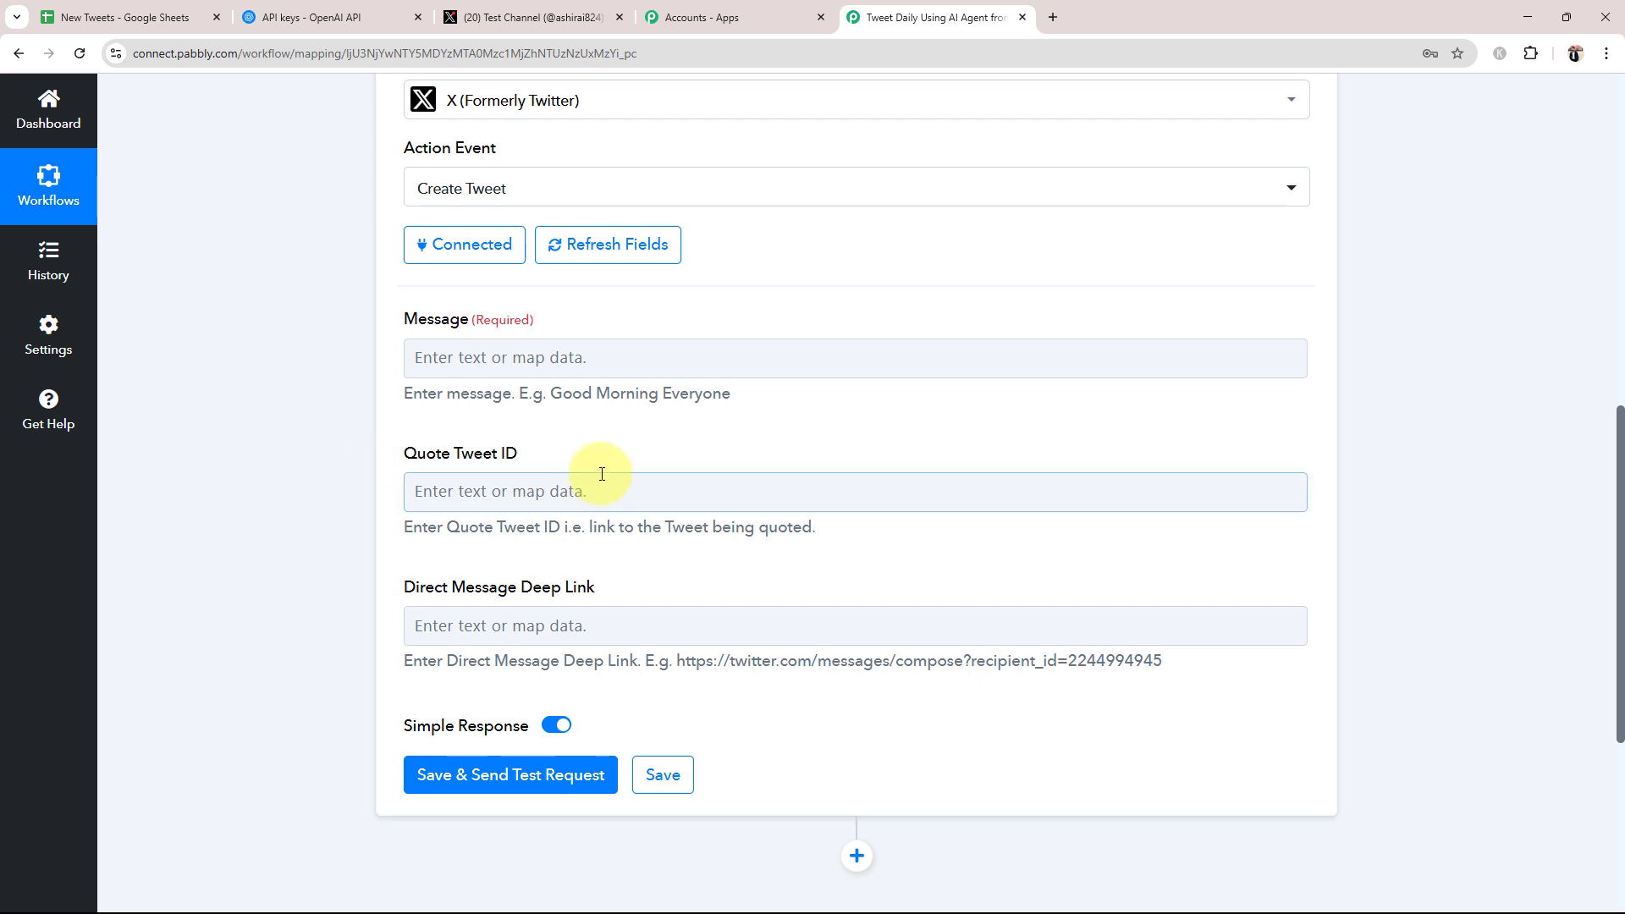
pyautogui.click(464, 359)
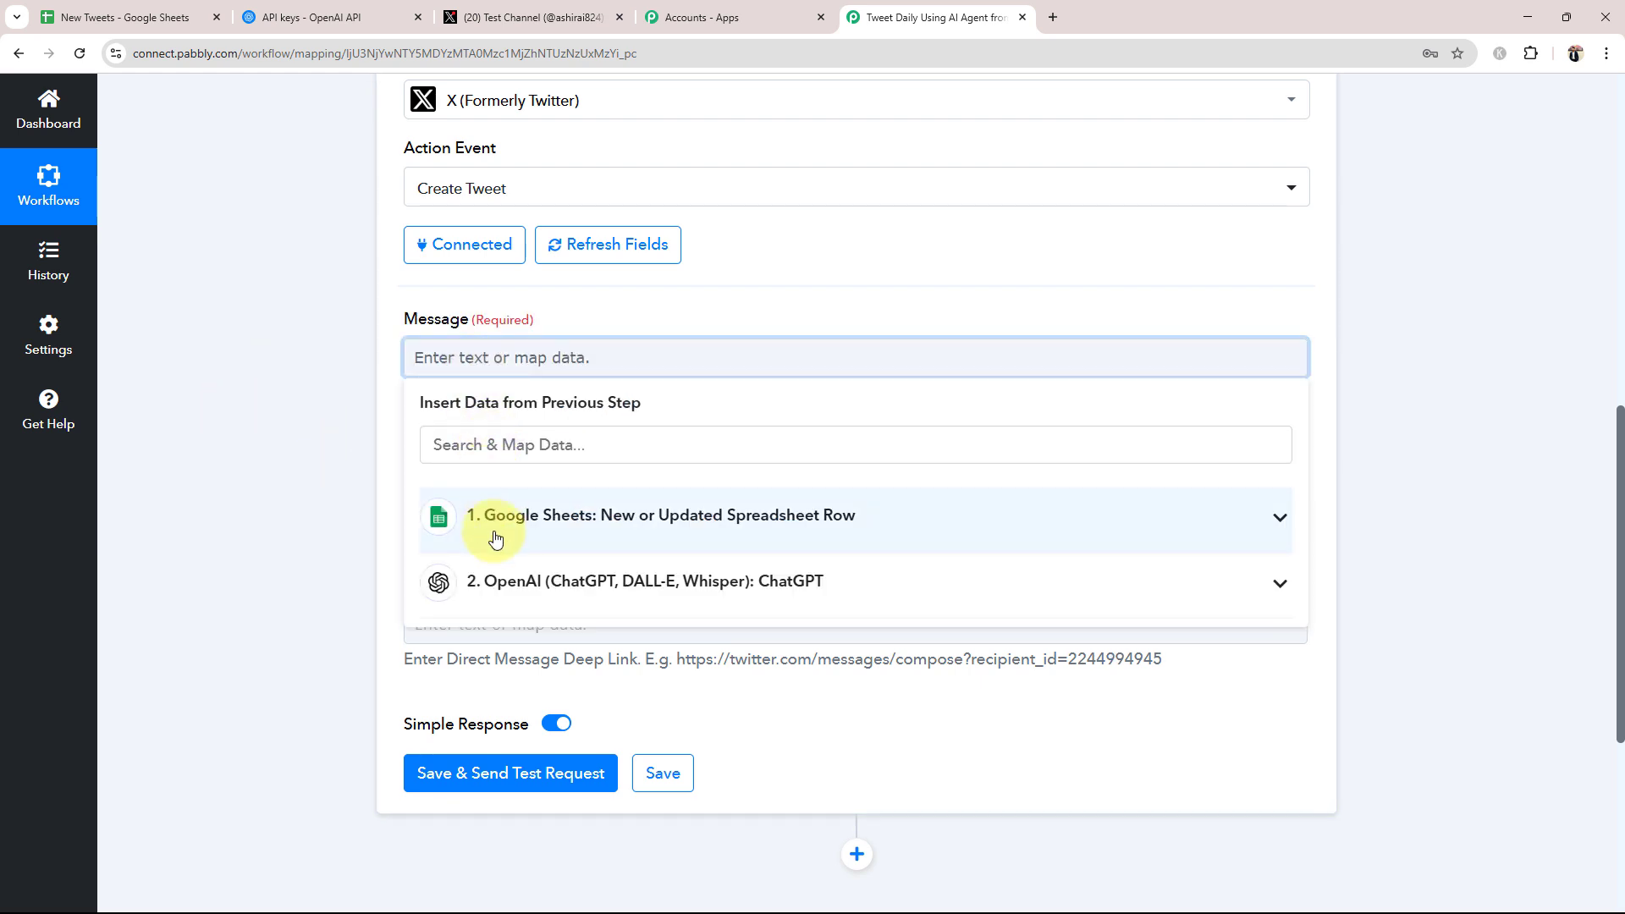
pyautogui.click(495, 581)
pyautogui.scroll(-4, 931, 779)
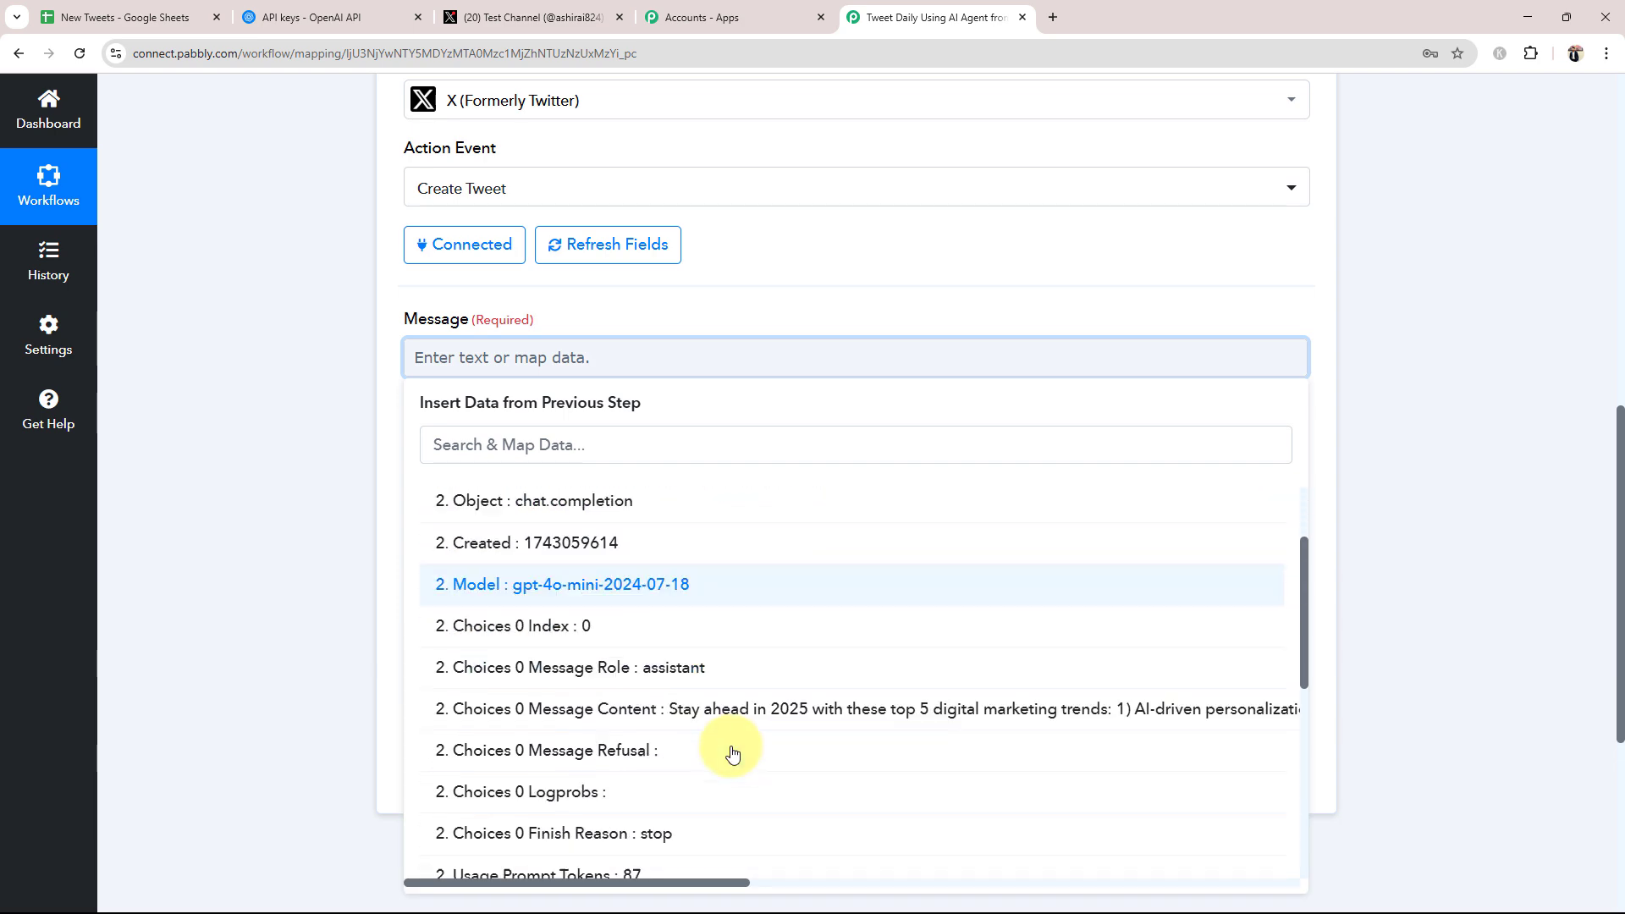
pyautogui.click(635, 550)
pyautogui.click(159, 485)
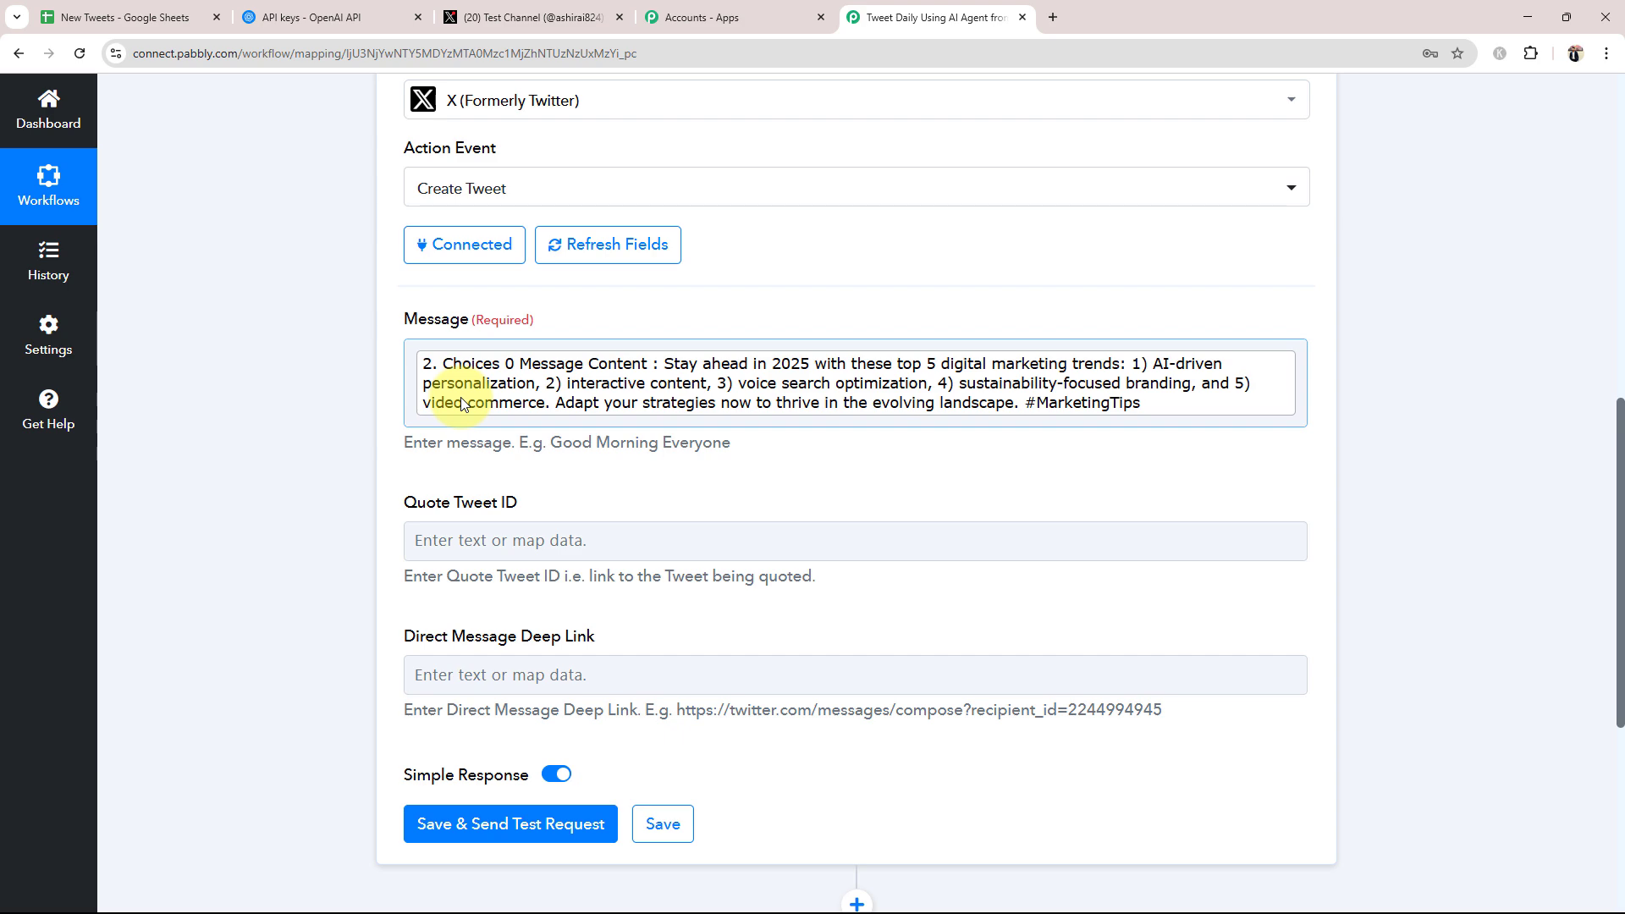
# - Save the Create Tweet step with a test request and enlarge the Data Text value in its response to read it
pyautogui.scroll(-4, 461, 398)
pyautogui.click(501, 503)
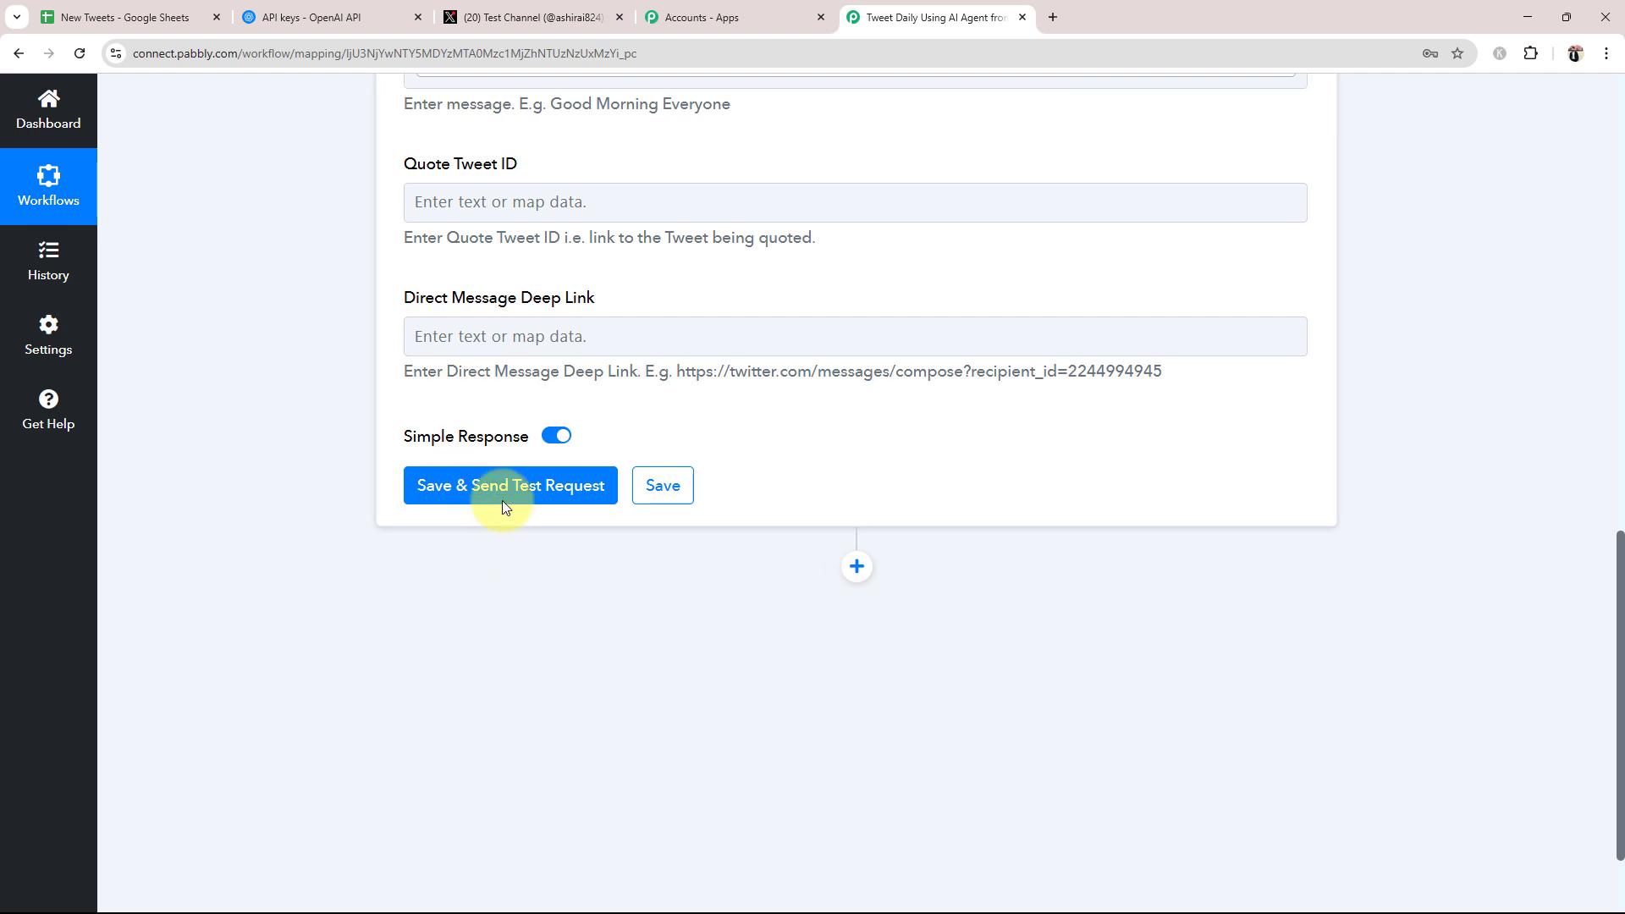
pyautogui.click(450, 499)
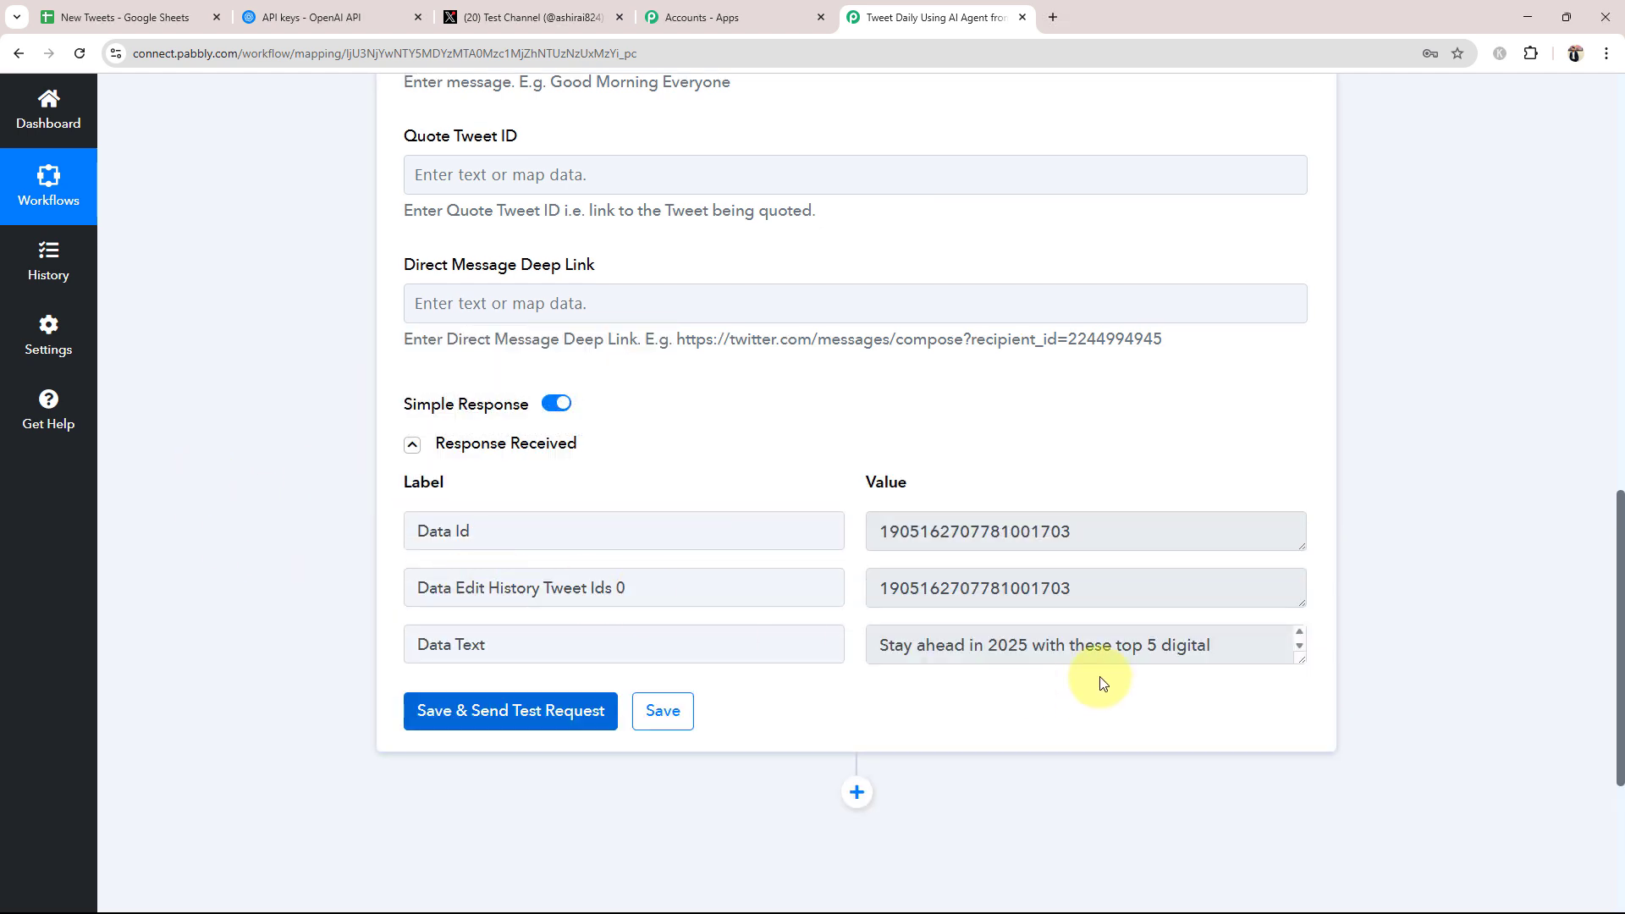
pyautogui.click(1306, 661)
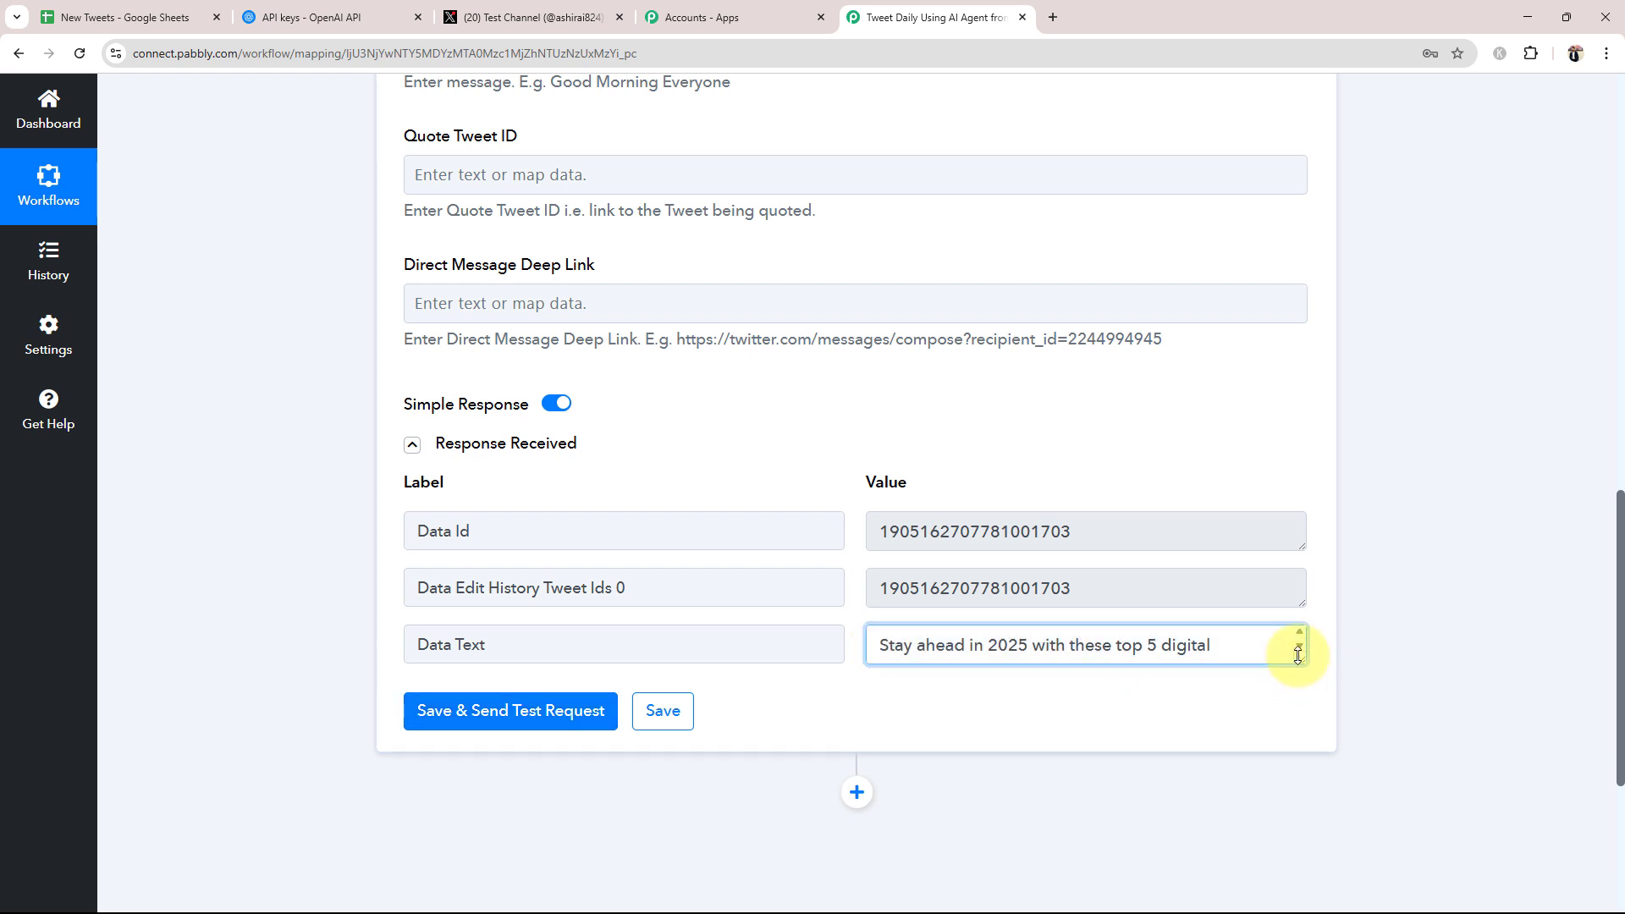
pyautogui.moveTo(1297, 661); pyautogui.dragTo(980, 617)
pyautogui.click(289, 542)
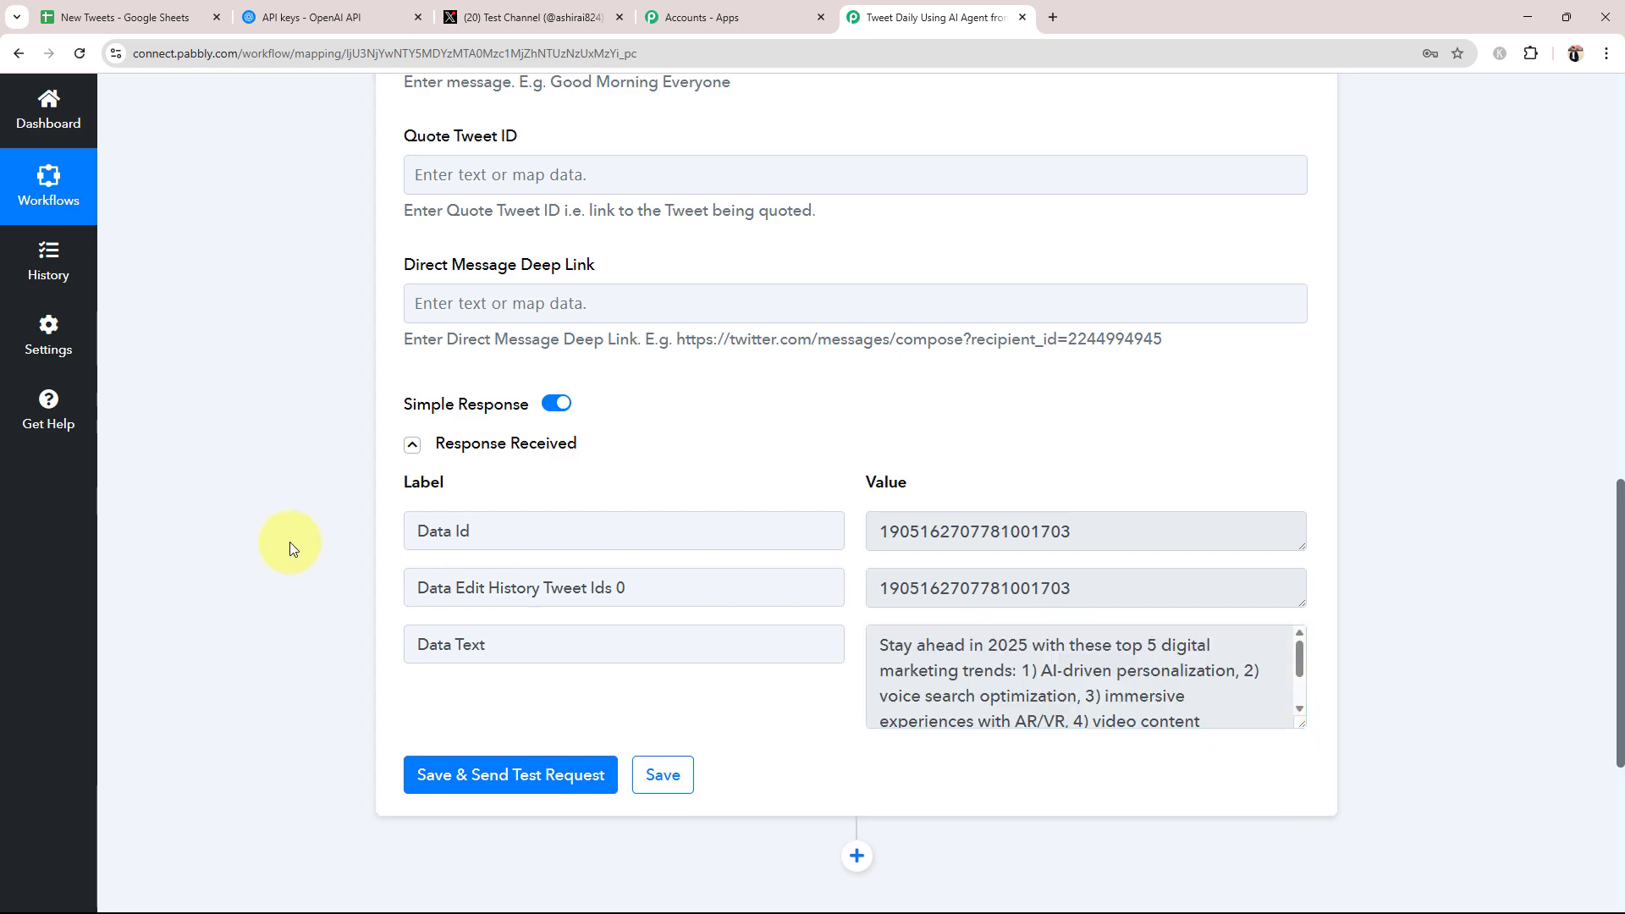
# - Reload the X profile and check its newest post for the test tweet, and return to the Pabbly Connect workflow
pyautogui.click(486, 9)
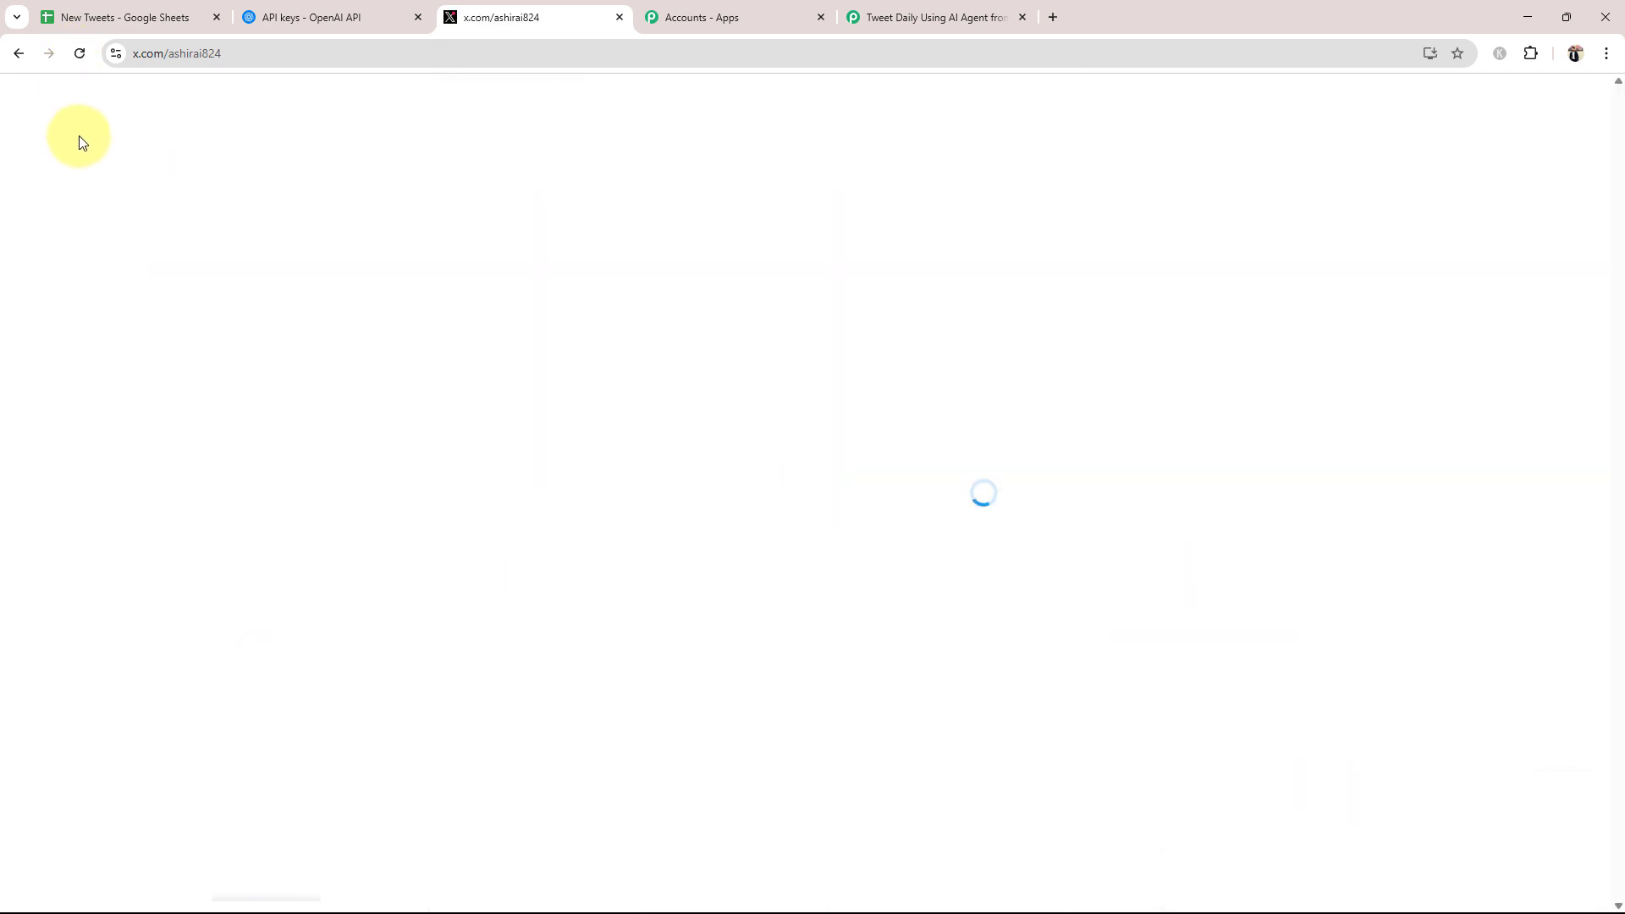
pyautogui.scroll(-4, 891, 510)
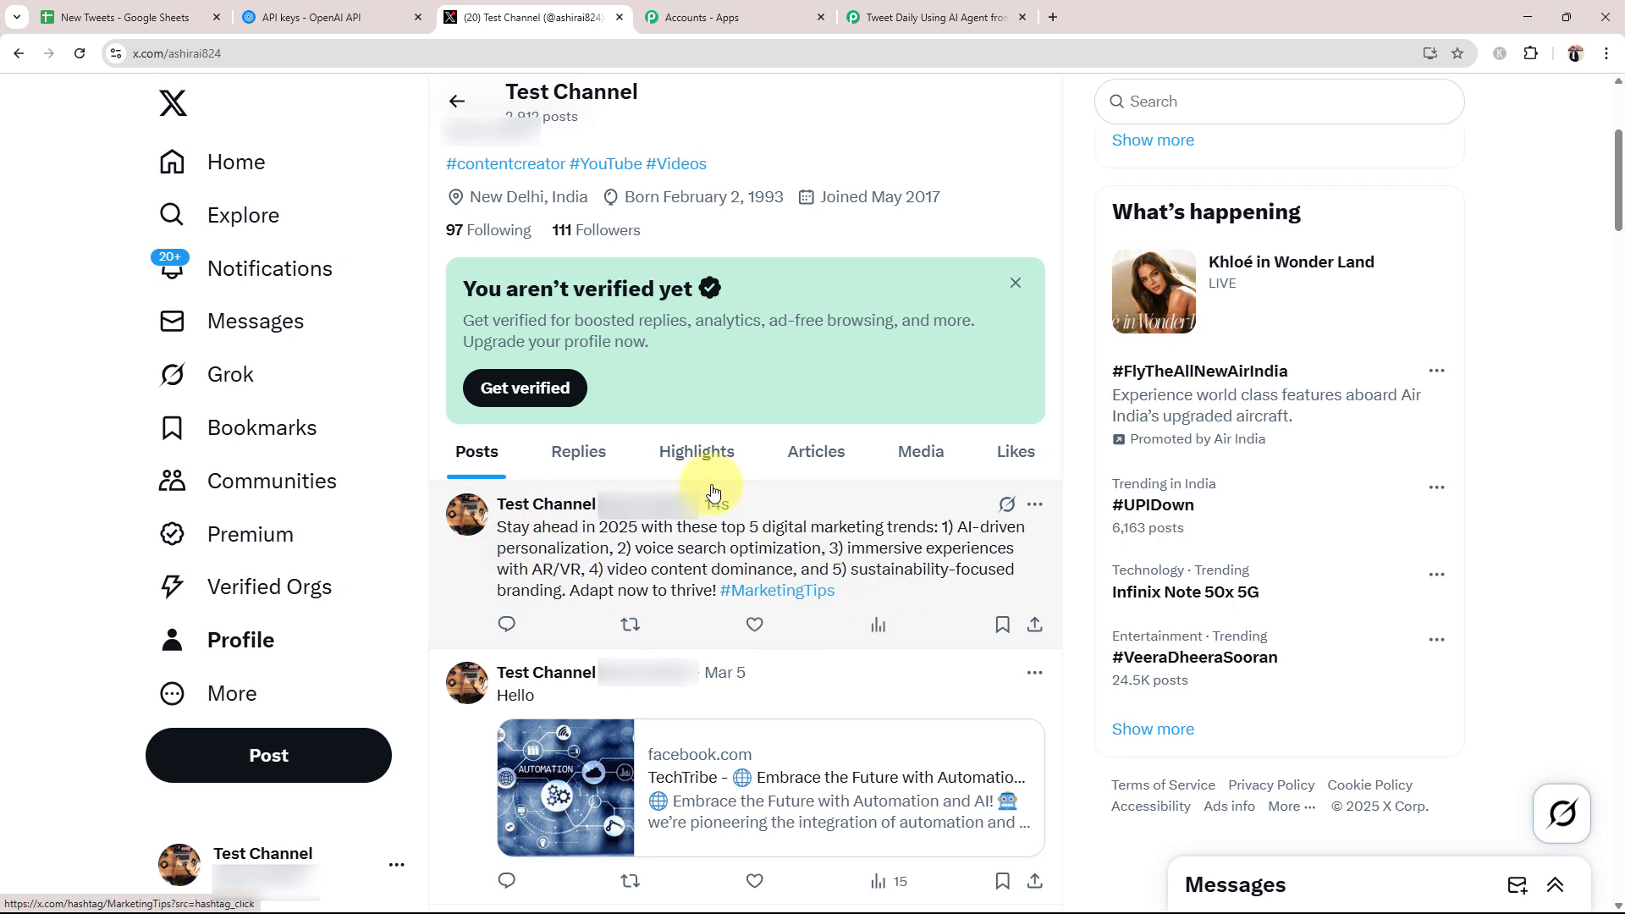
pyautogui.click(931, 17)
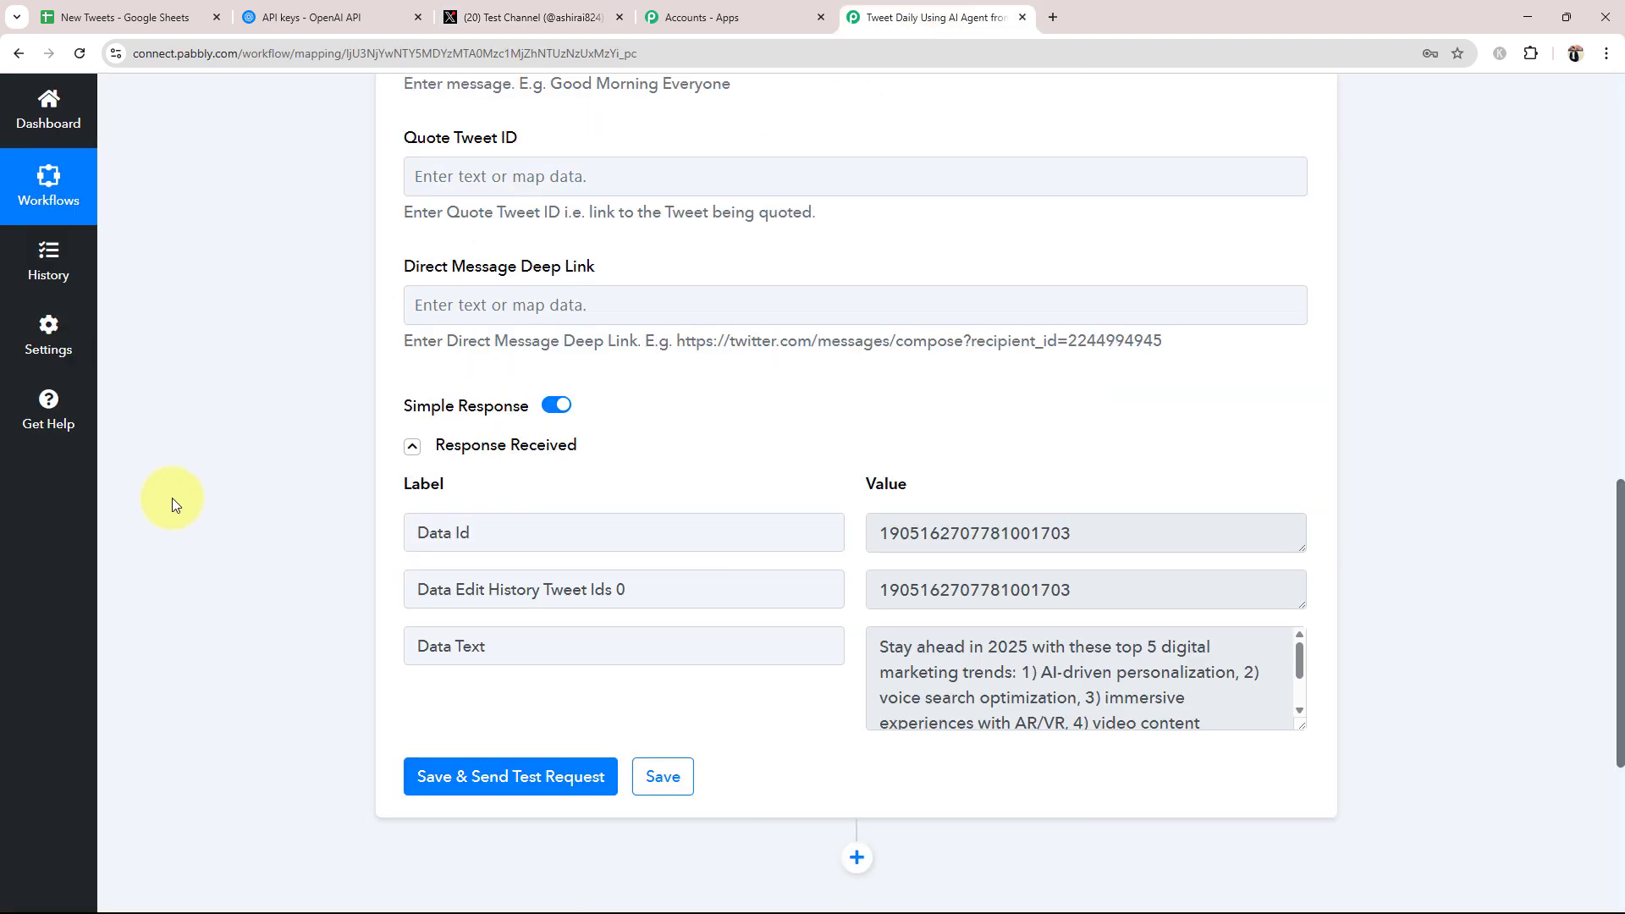
# - Collapse the Create Tweet step and review the workflow's trigger and actions against the New Tweets sheet's dates and titles
pyautogui.scroll(12, 171, 498)
pyautogui.click(573, 611)
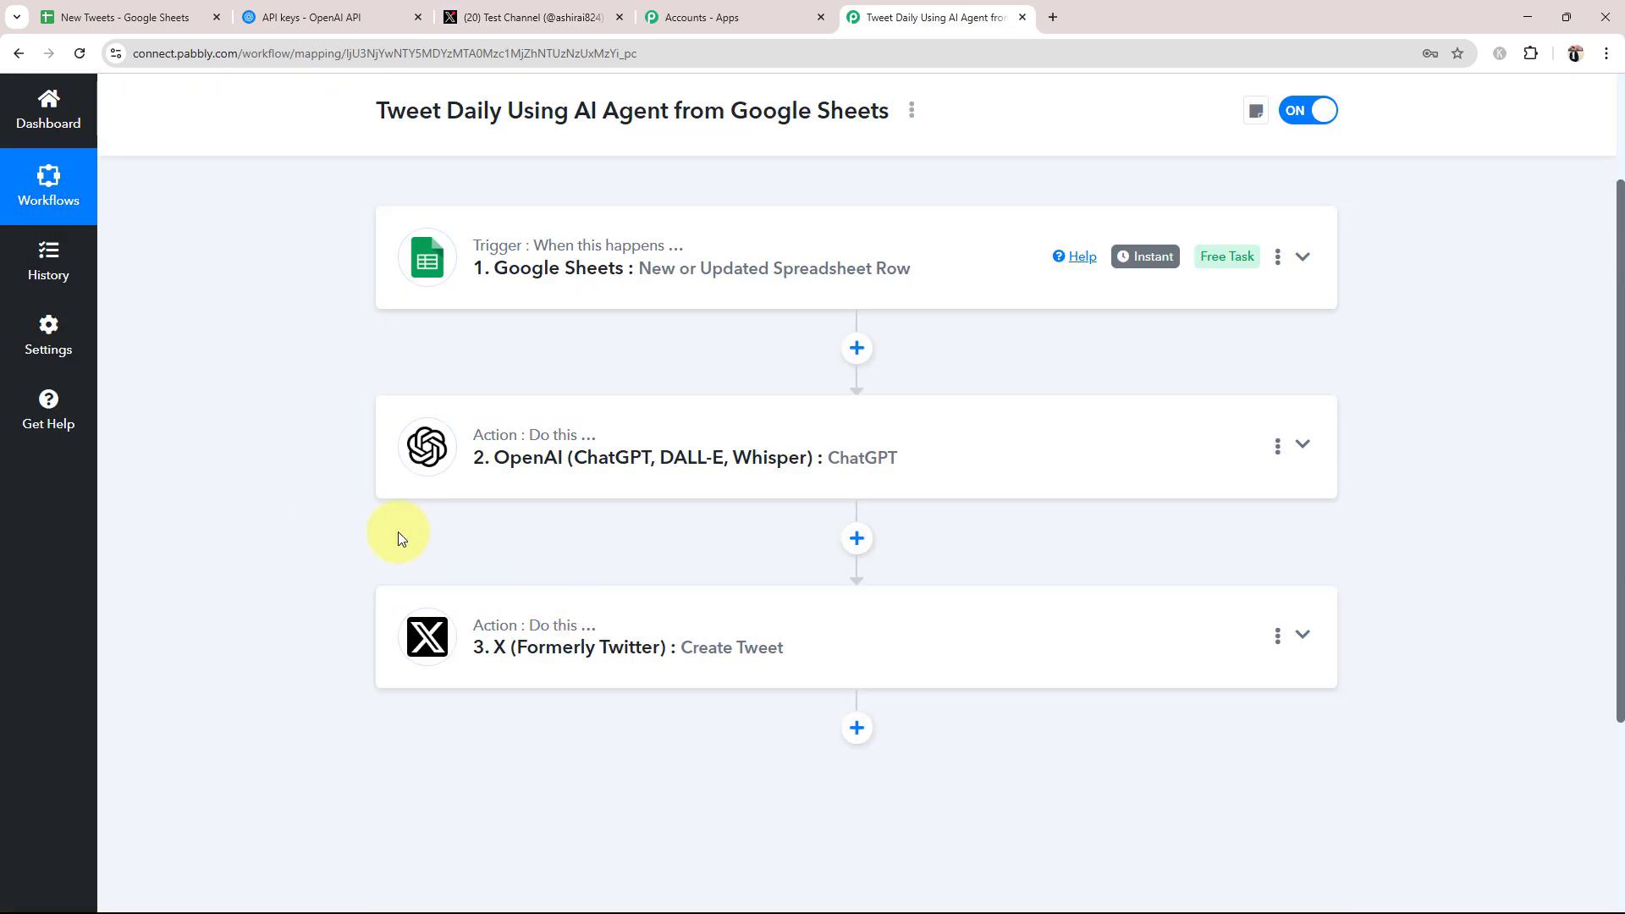
pyautogui.scroll(3, 399, 537)
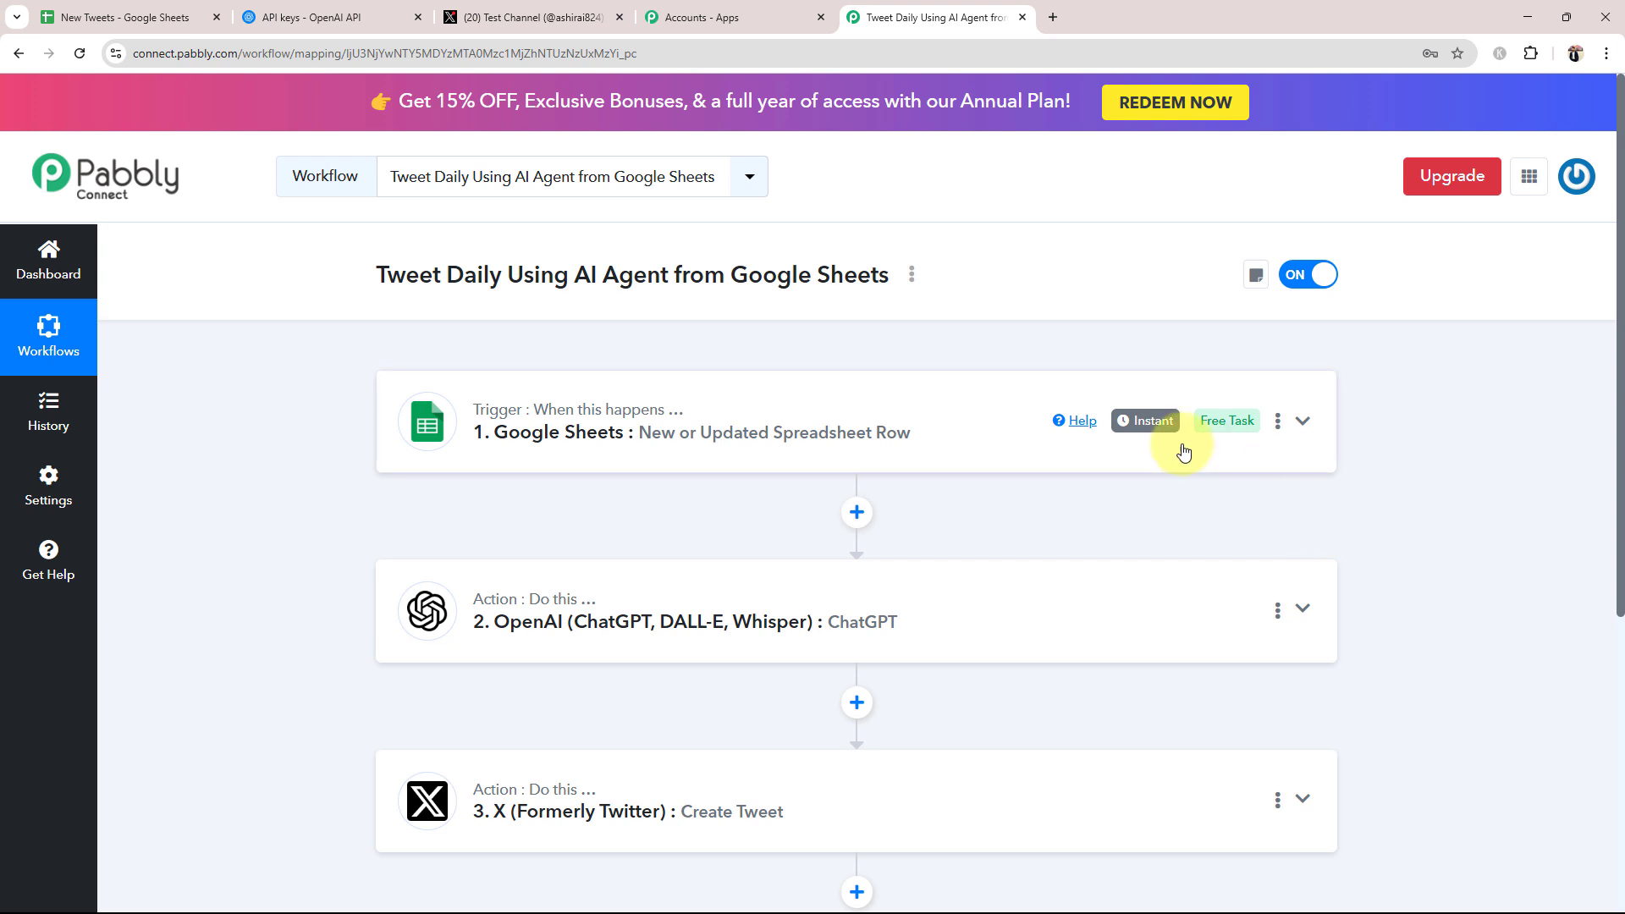
pyautogui.moveTo(1158, 429)
pyautogui.click(173, 15)
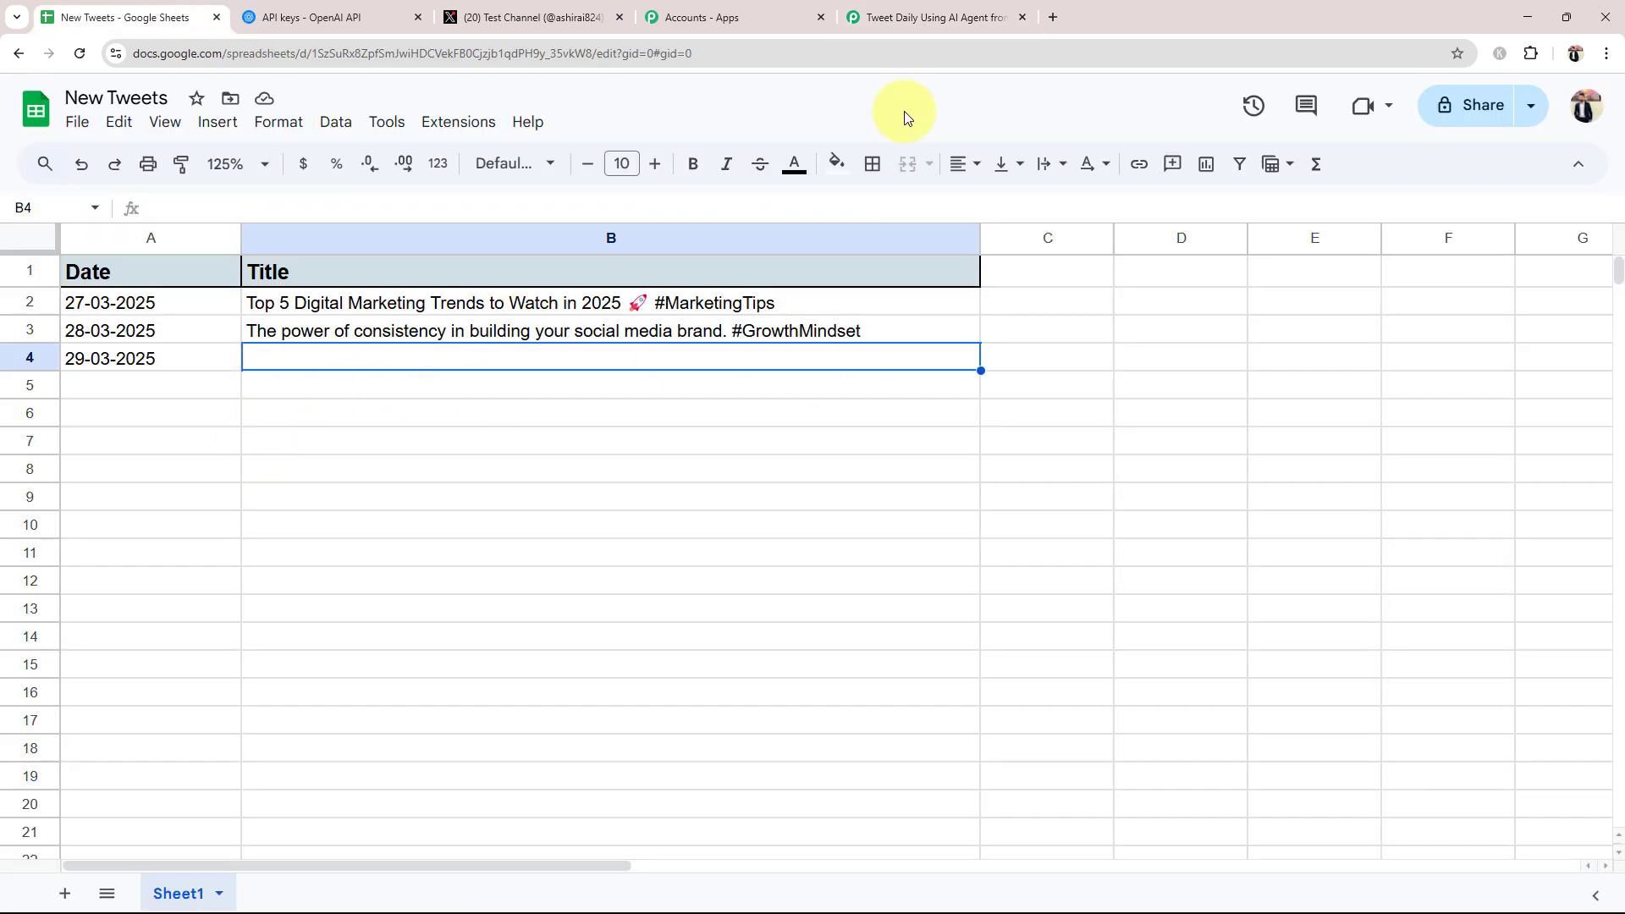
pyautogui.moveTo(915, 6)
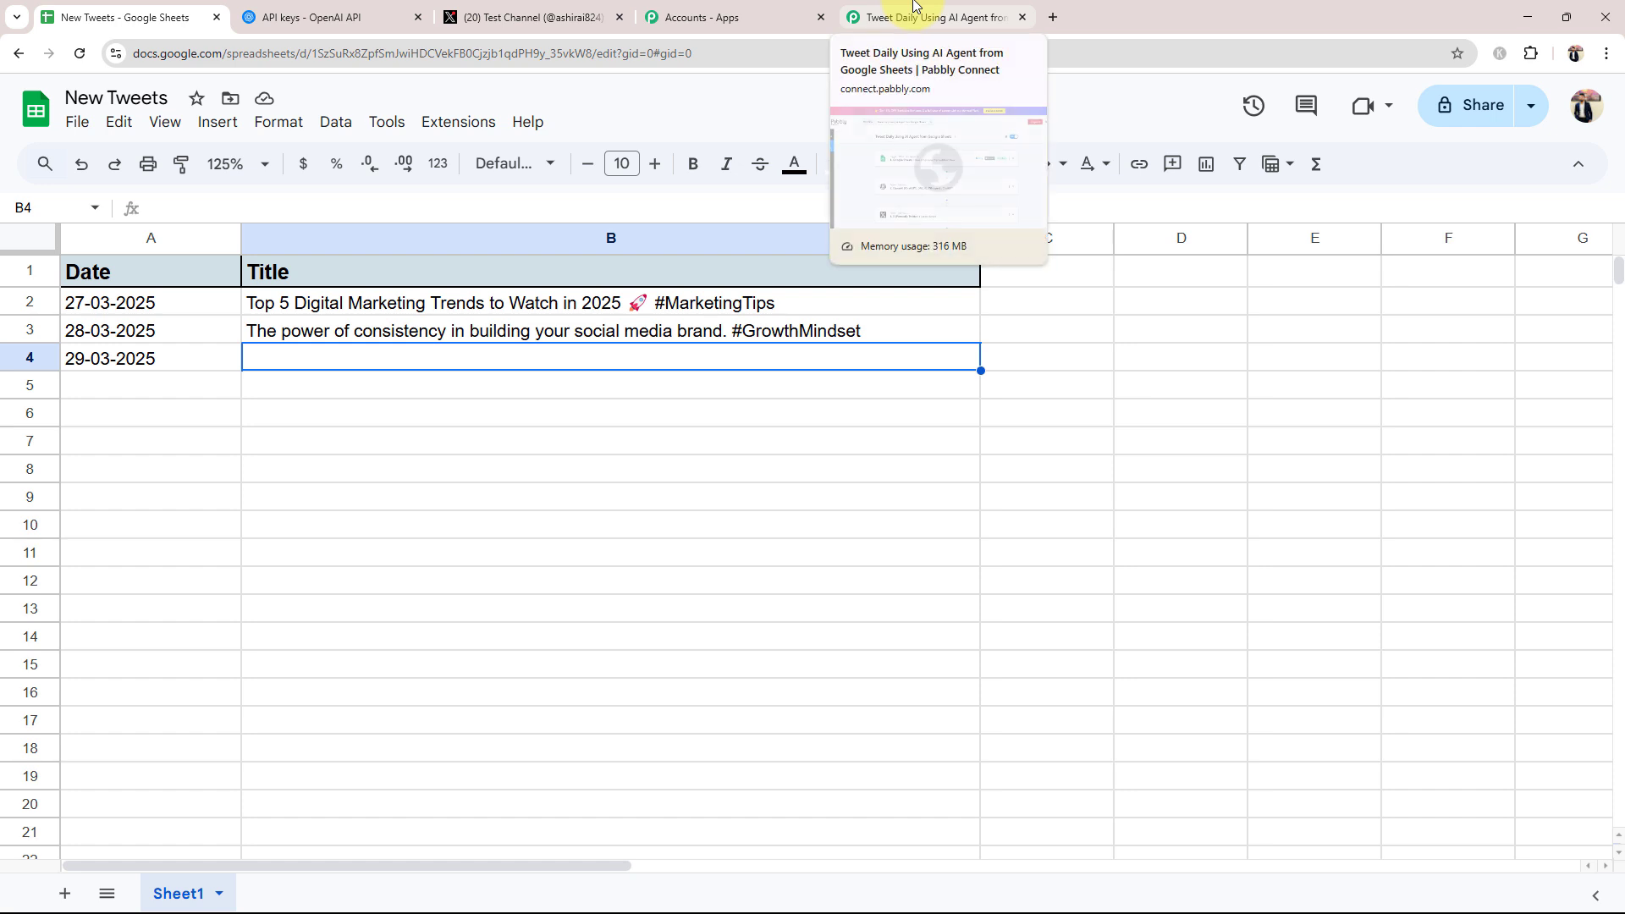
pyautogui.click(914, 10)
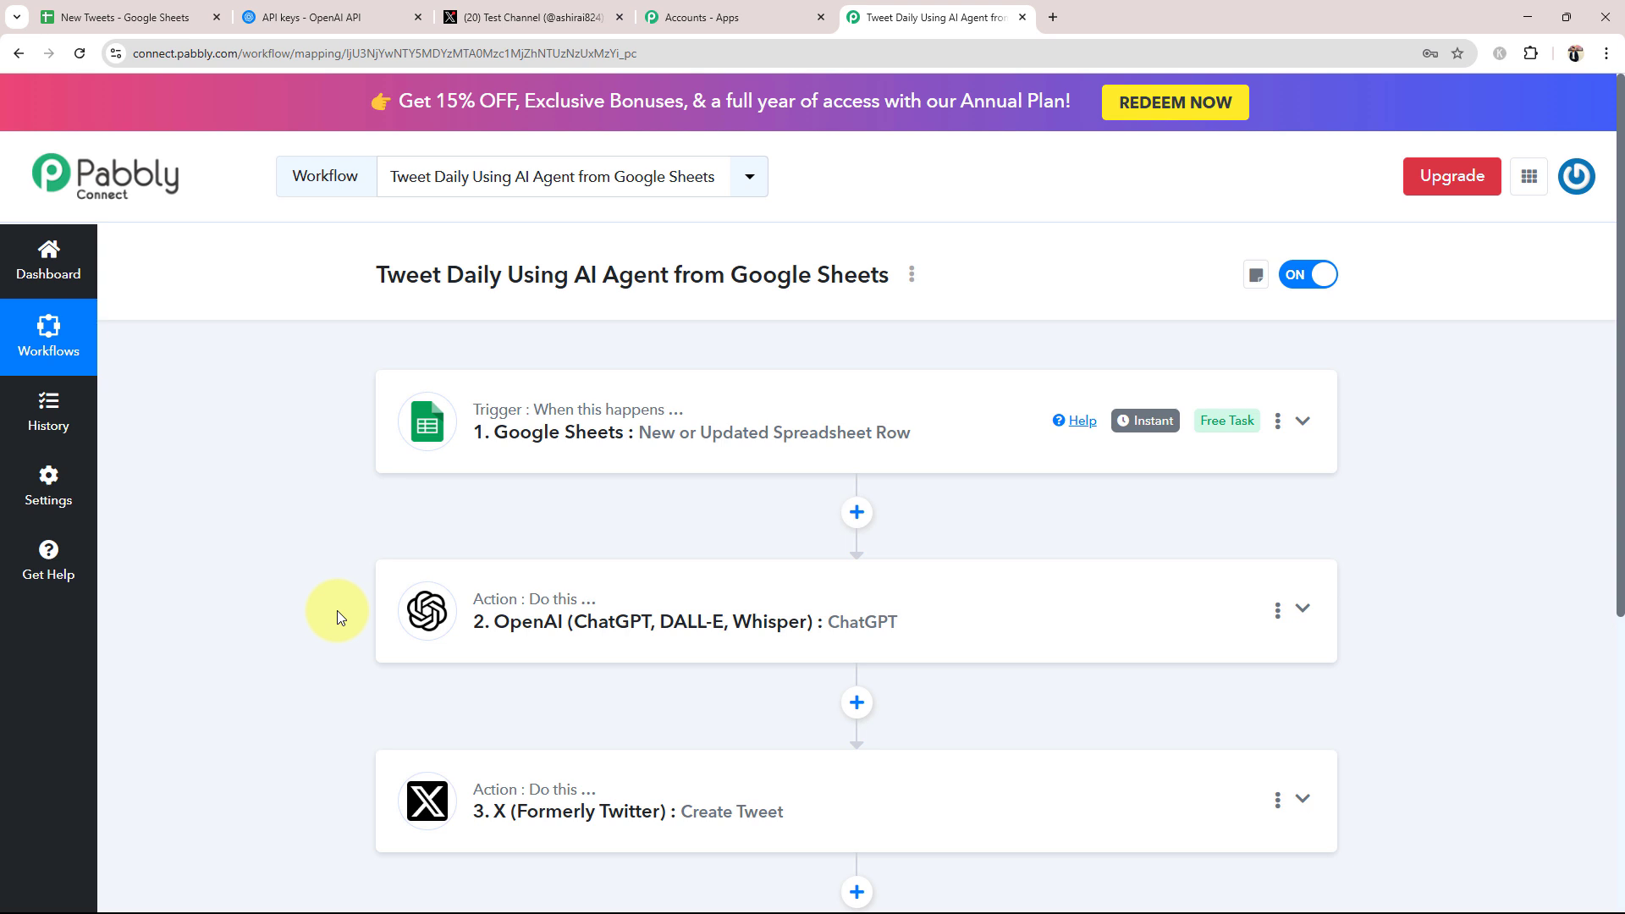
pyautogui.scroll(-2, 336, 611)
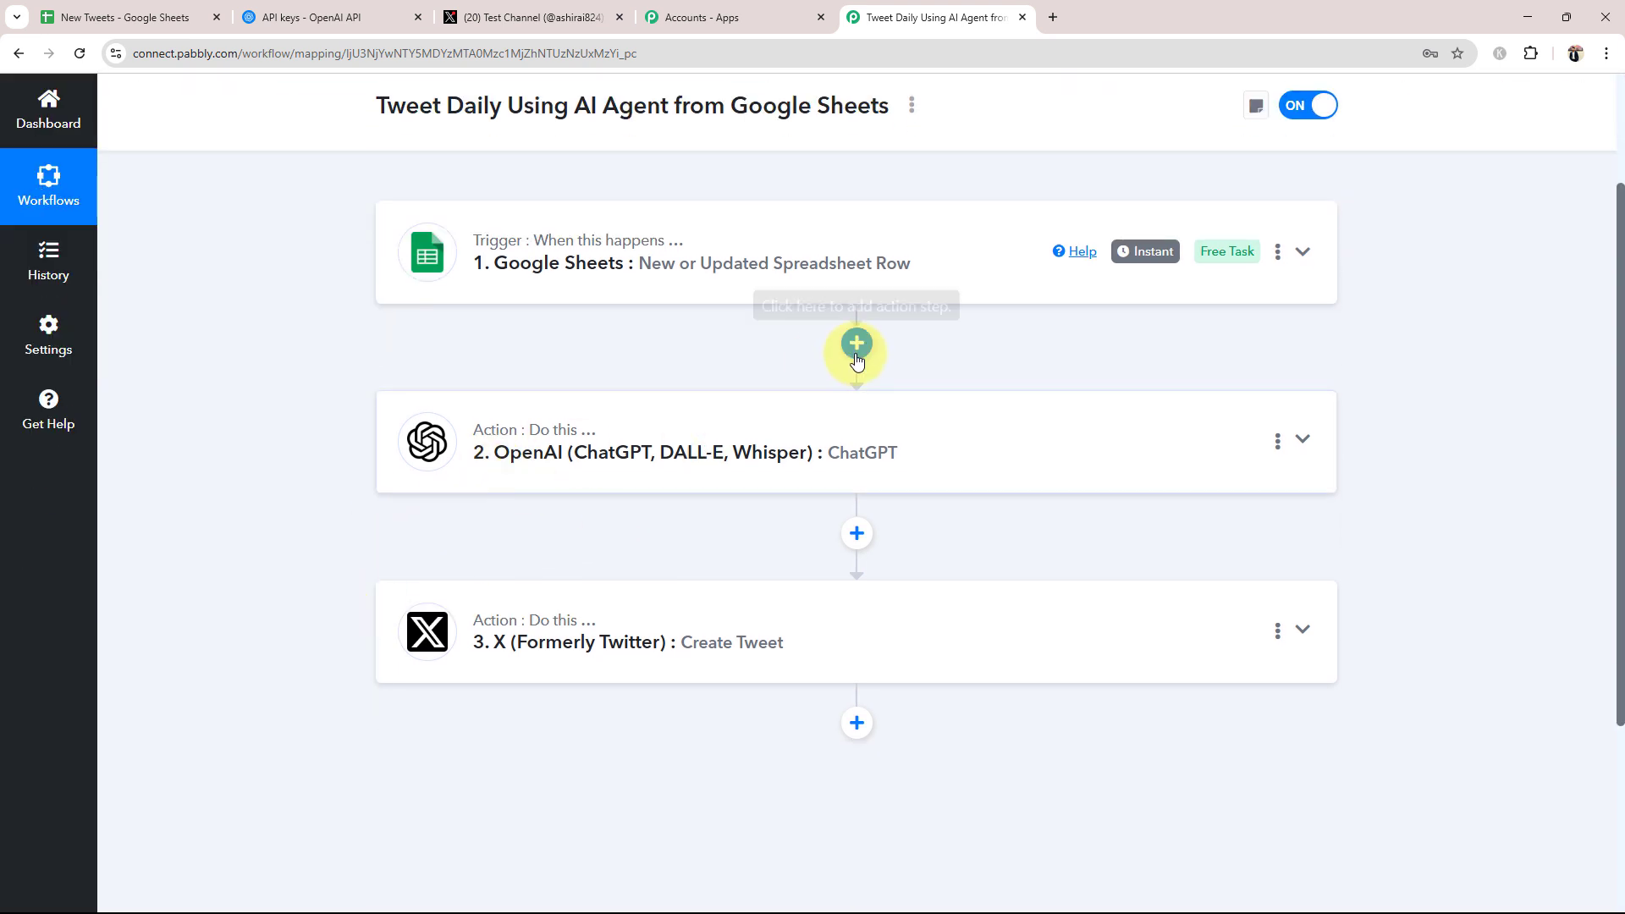
# - Open the OpenAI ChatGPT step to review the 250-character limit in its prompt, and collapse the step again
pyautogui.click(560, 473)
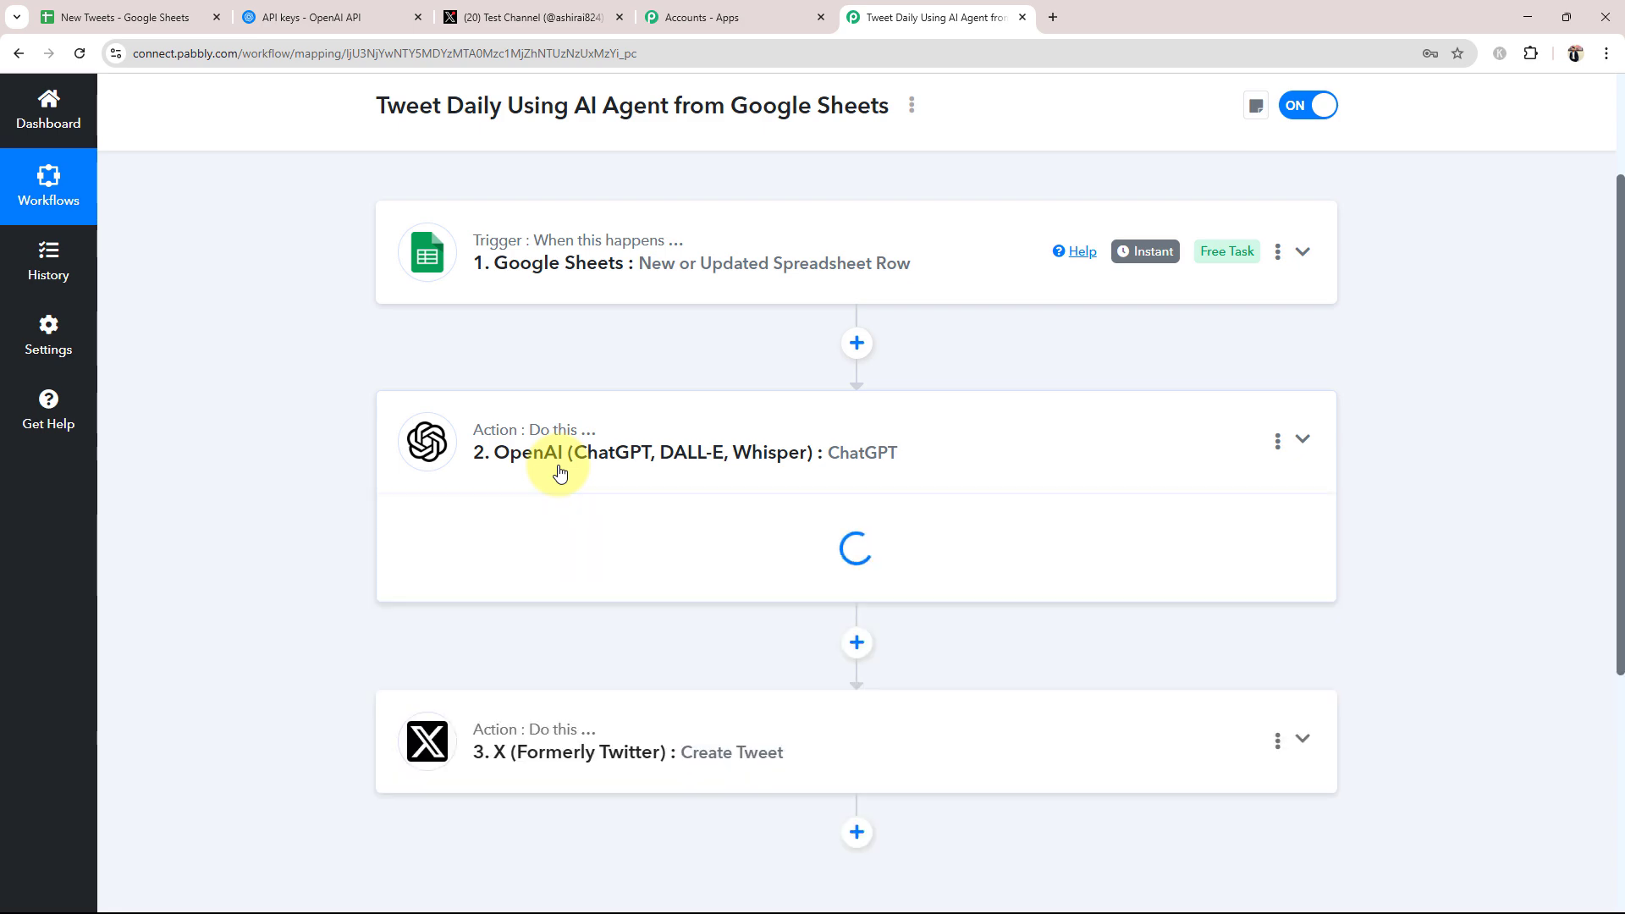
pyautogui.scroll(-2, 225, 612)
pyautogui.scroll(-3, 225, 611)
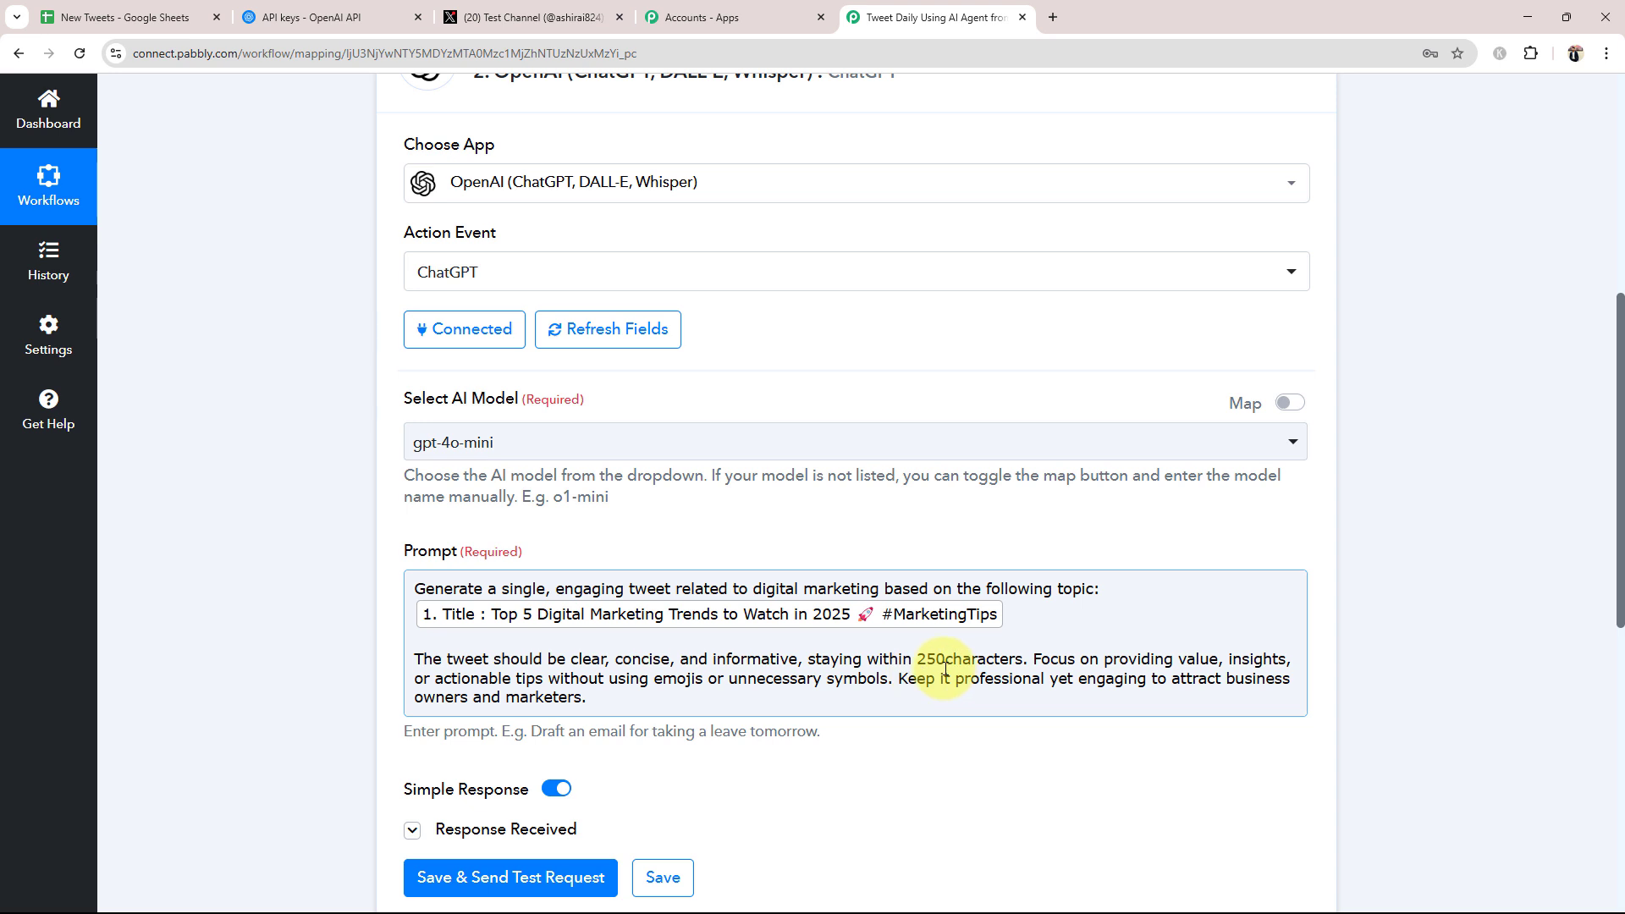
pyautogui.moveTo(918, 661)
pyautogui.mouseDown()
pyautogui.moveTo(924, 679)
pyautogui.moveTo(946, 661)
pyautogui.mouseUp()
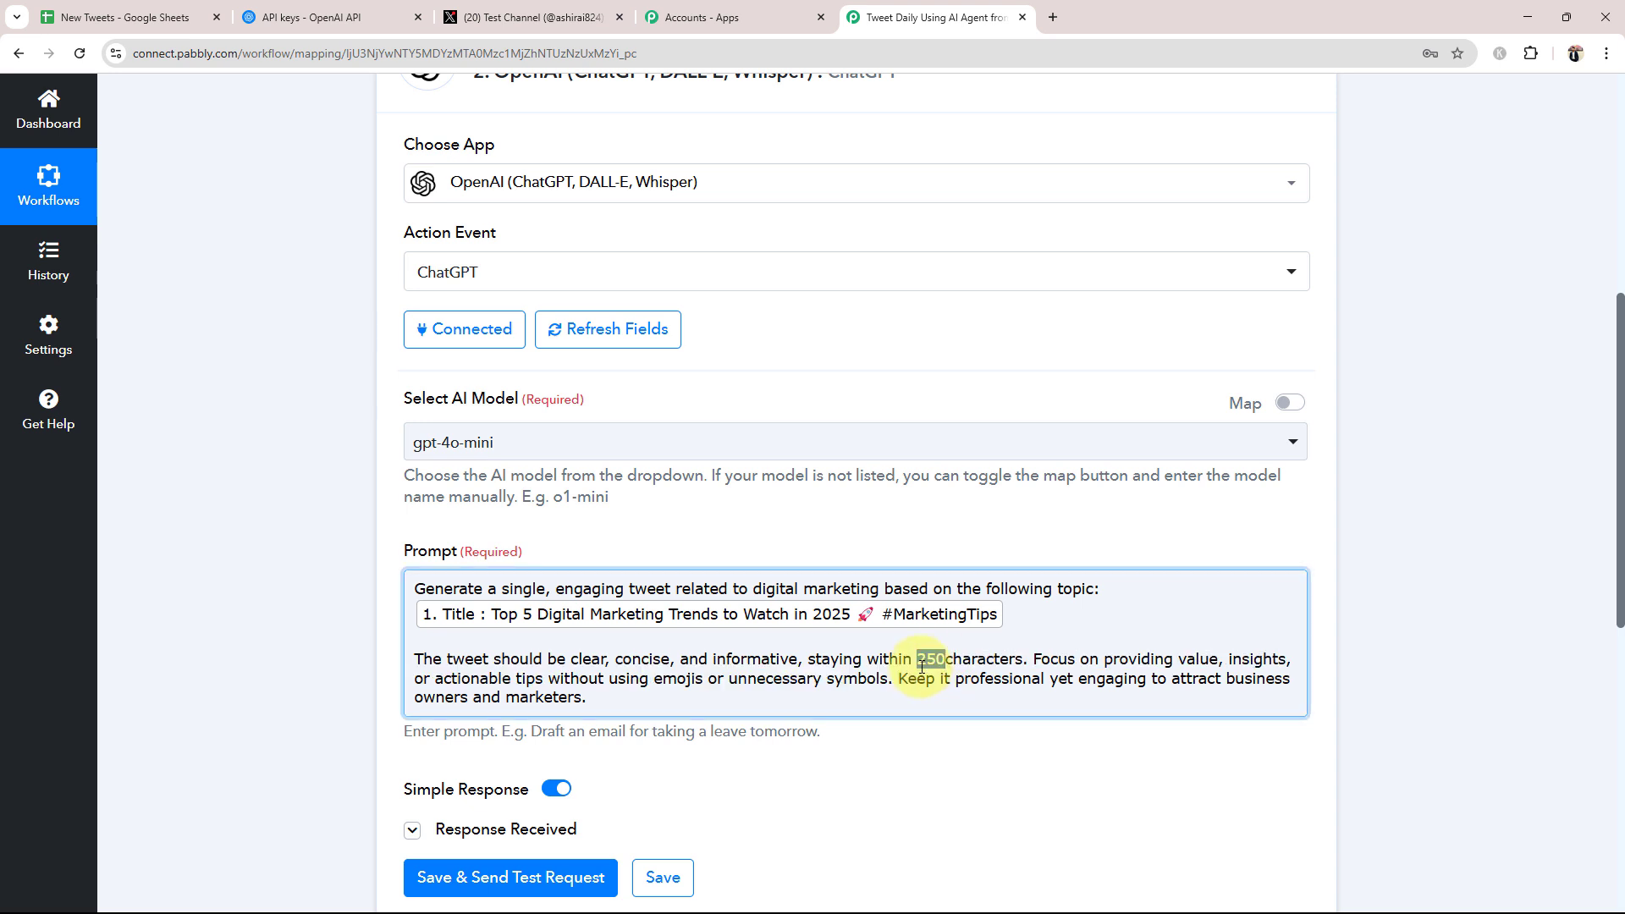
pyautogui.click(251, 627)
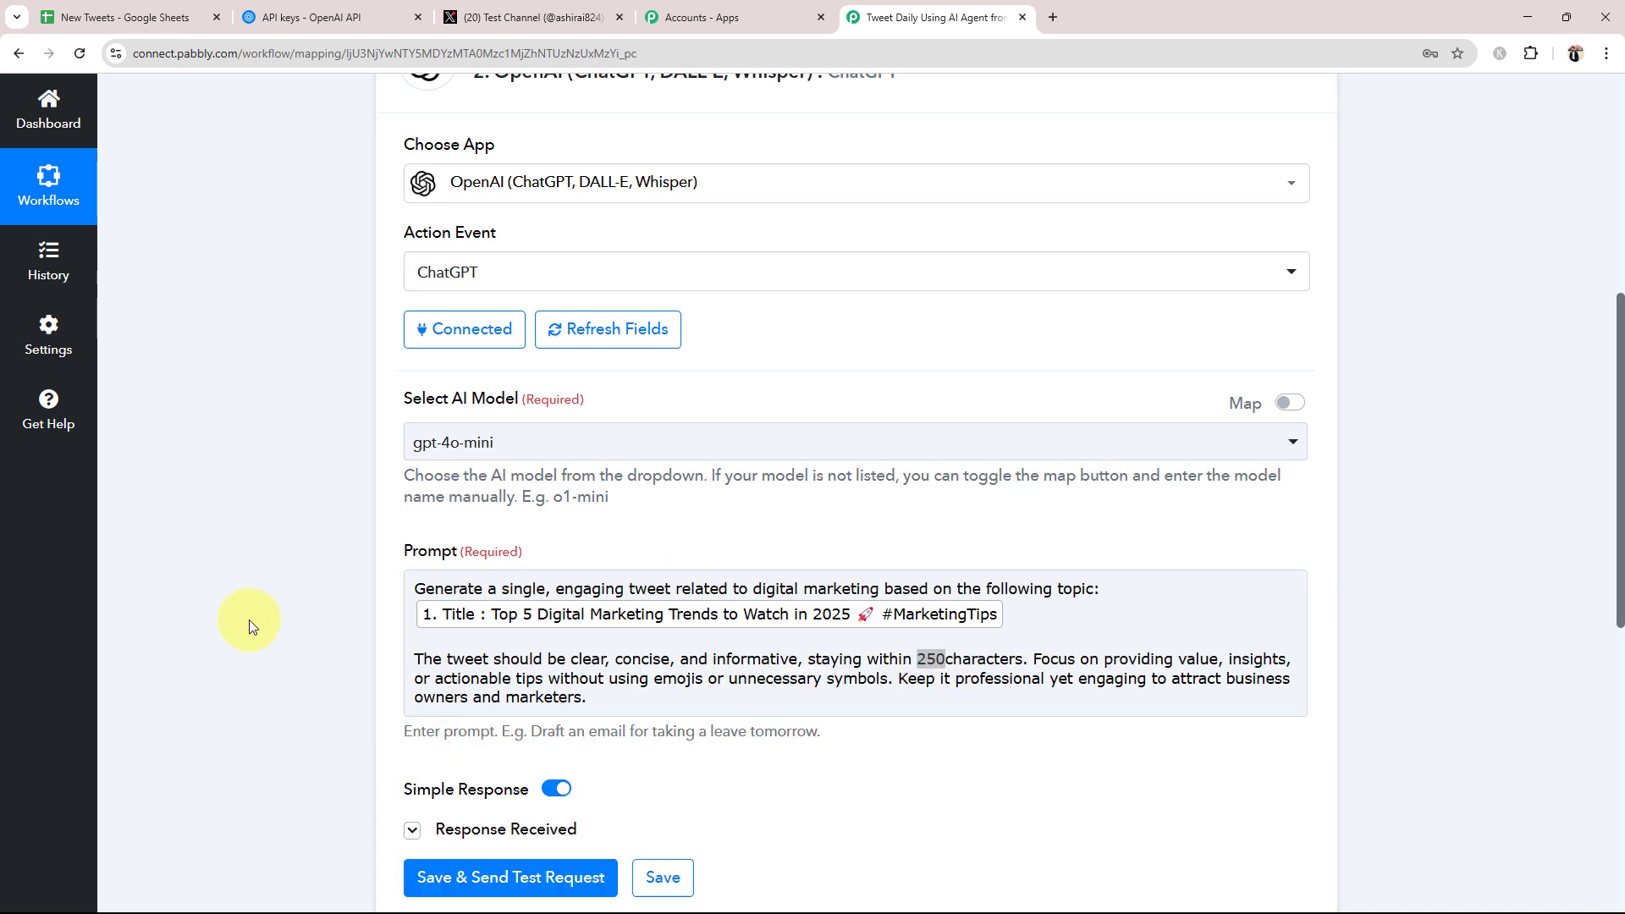
pyautogui.click(834, 682)
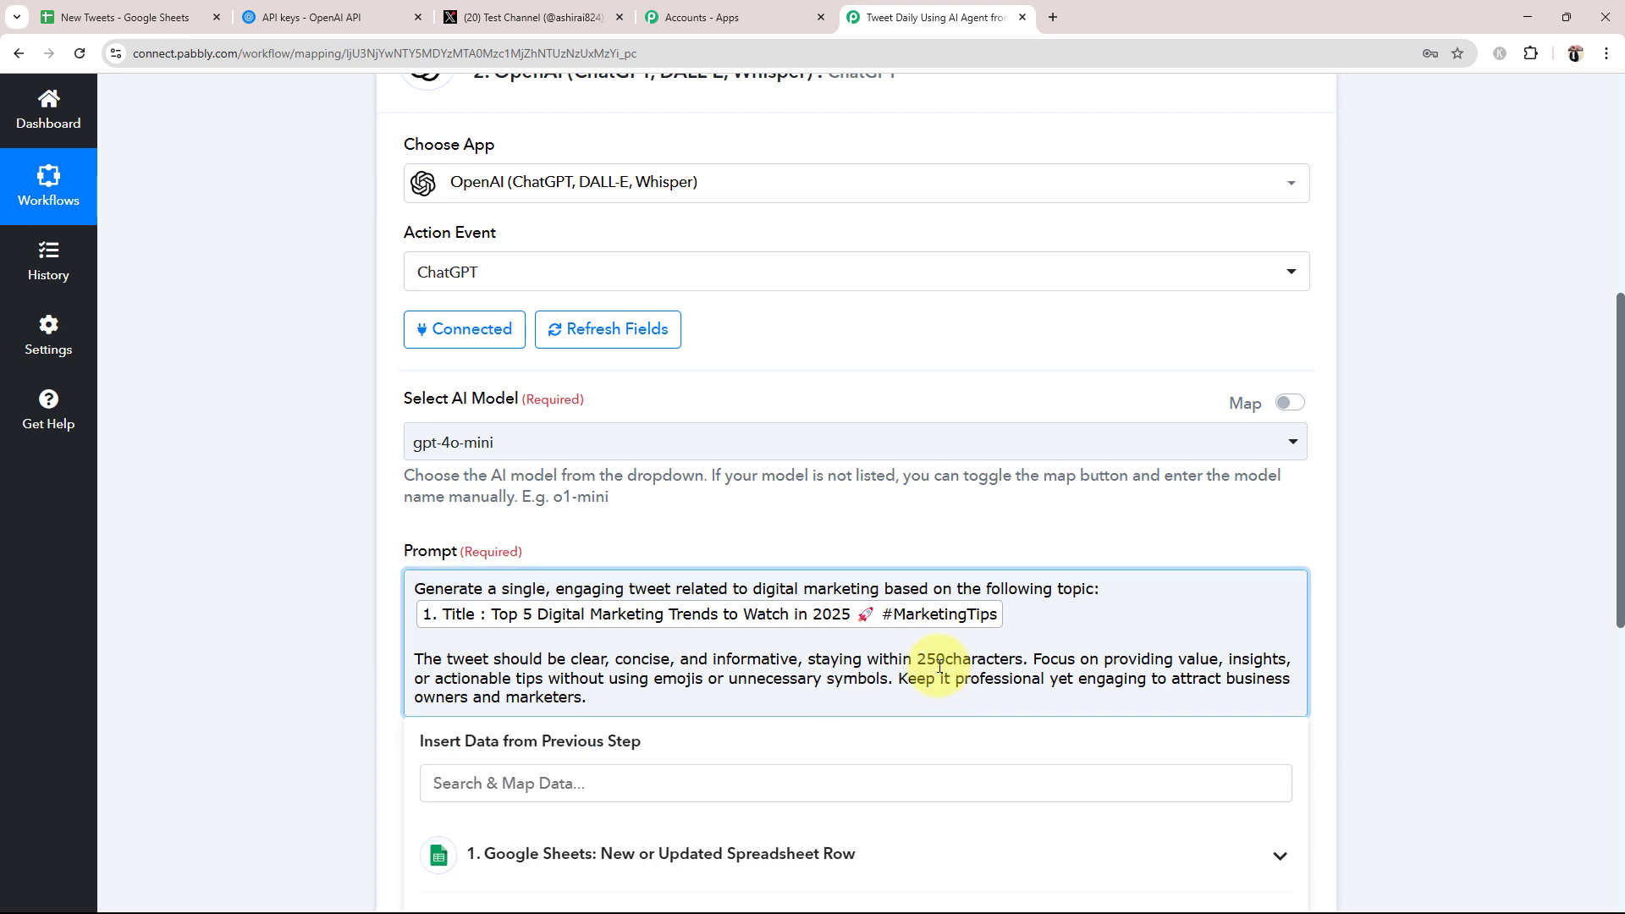
pyautogui.click(338, 696)
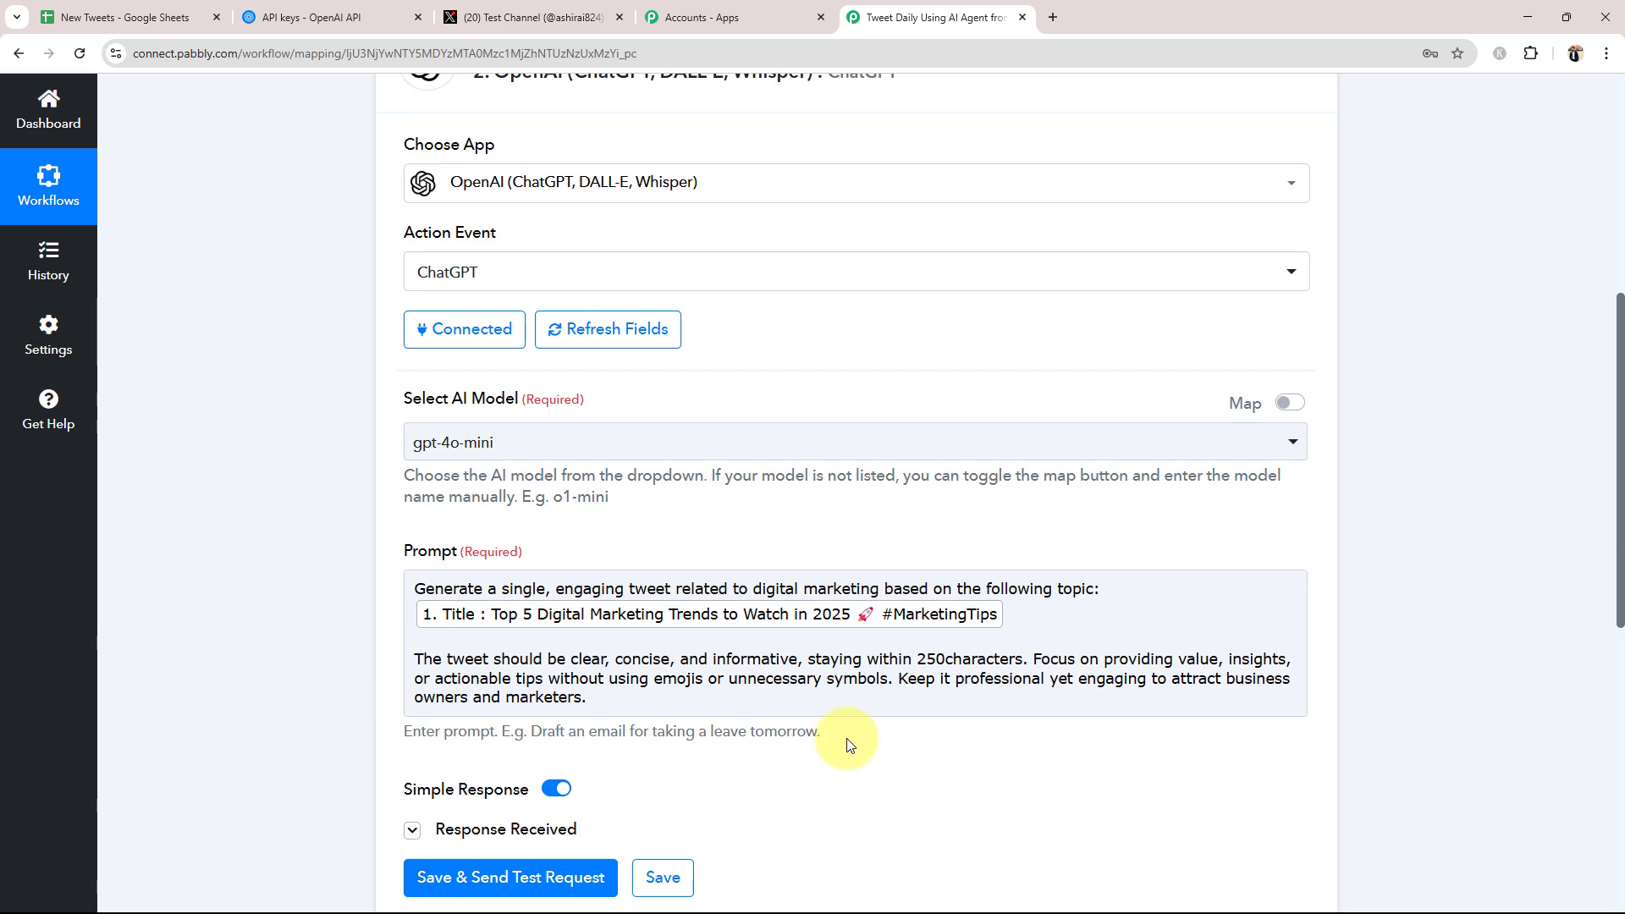
pyautogui.scroll(5, 551, 697)
pyautogui.click(598, 464)
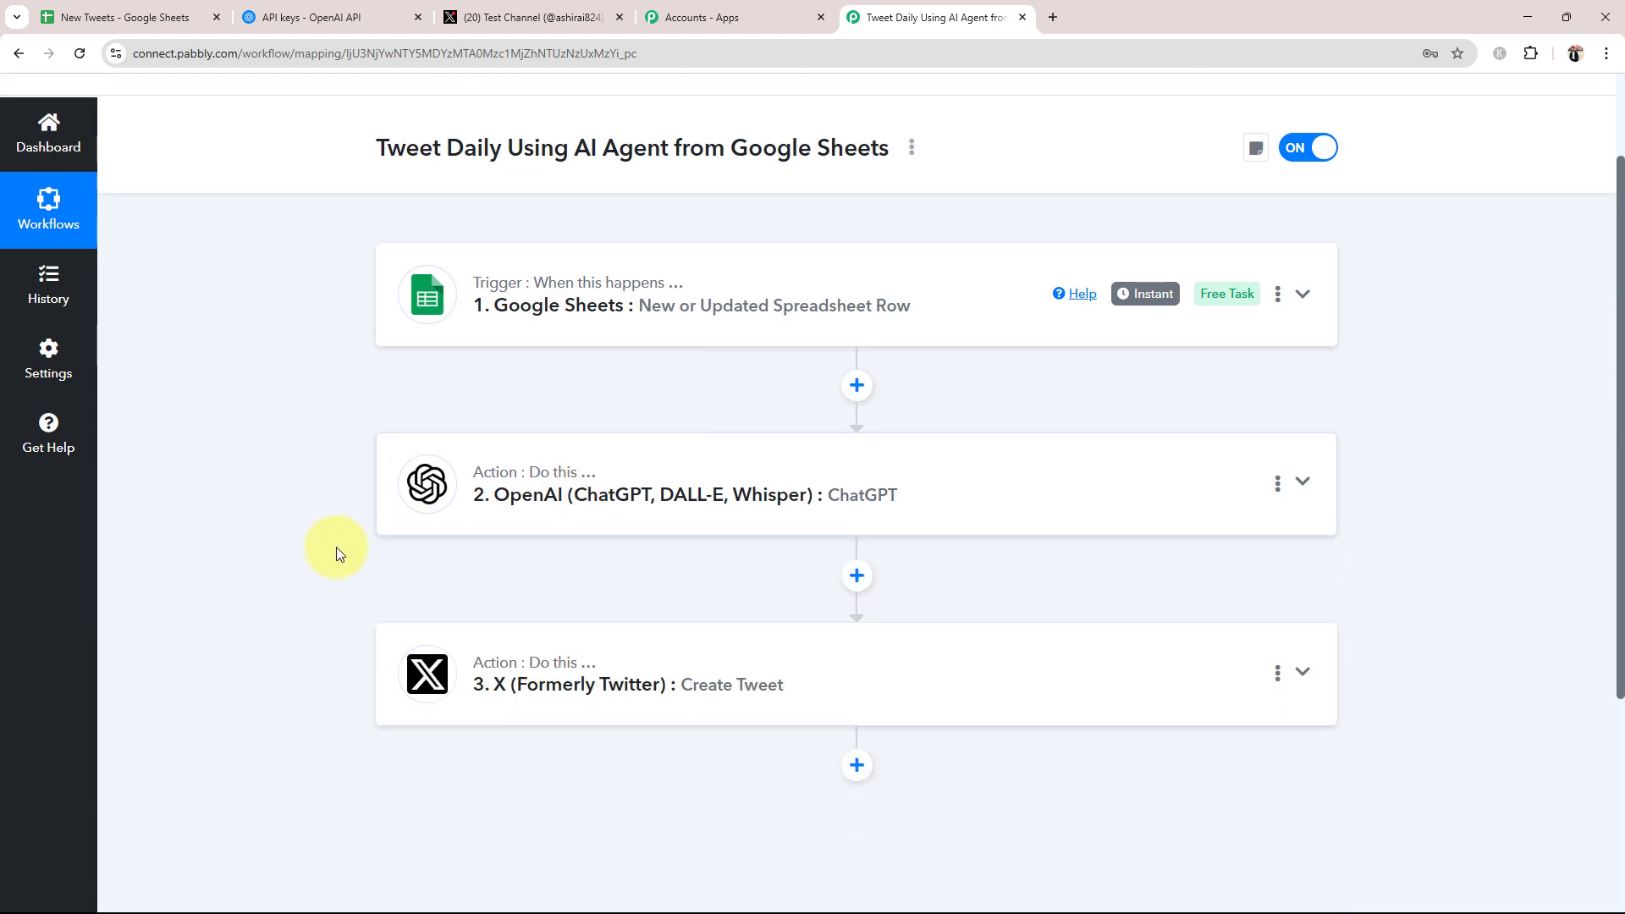
pyautogui.scroll(2, 334, 547)
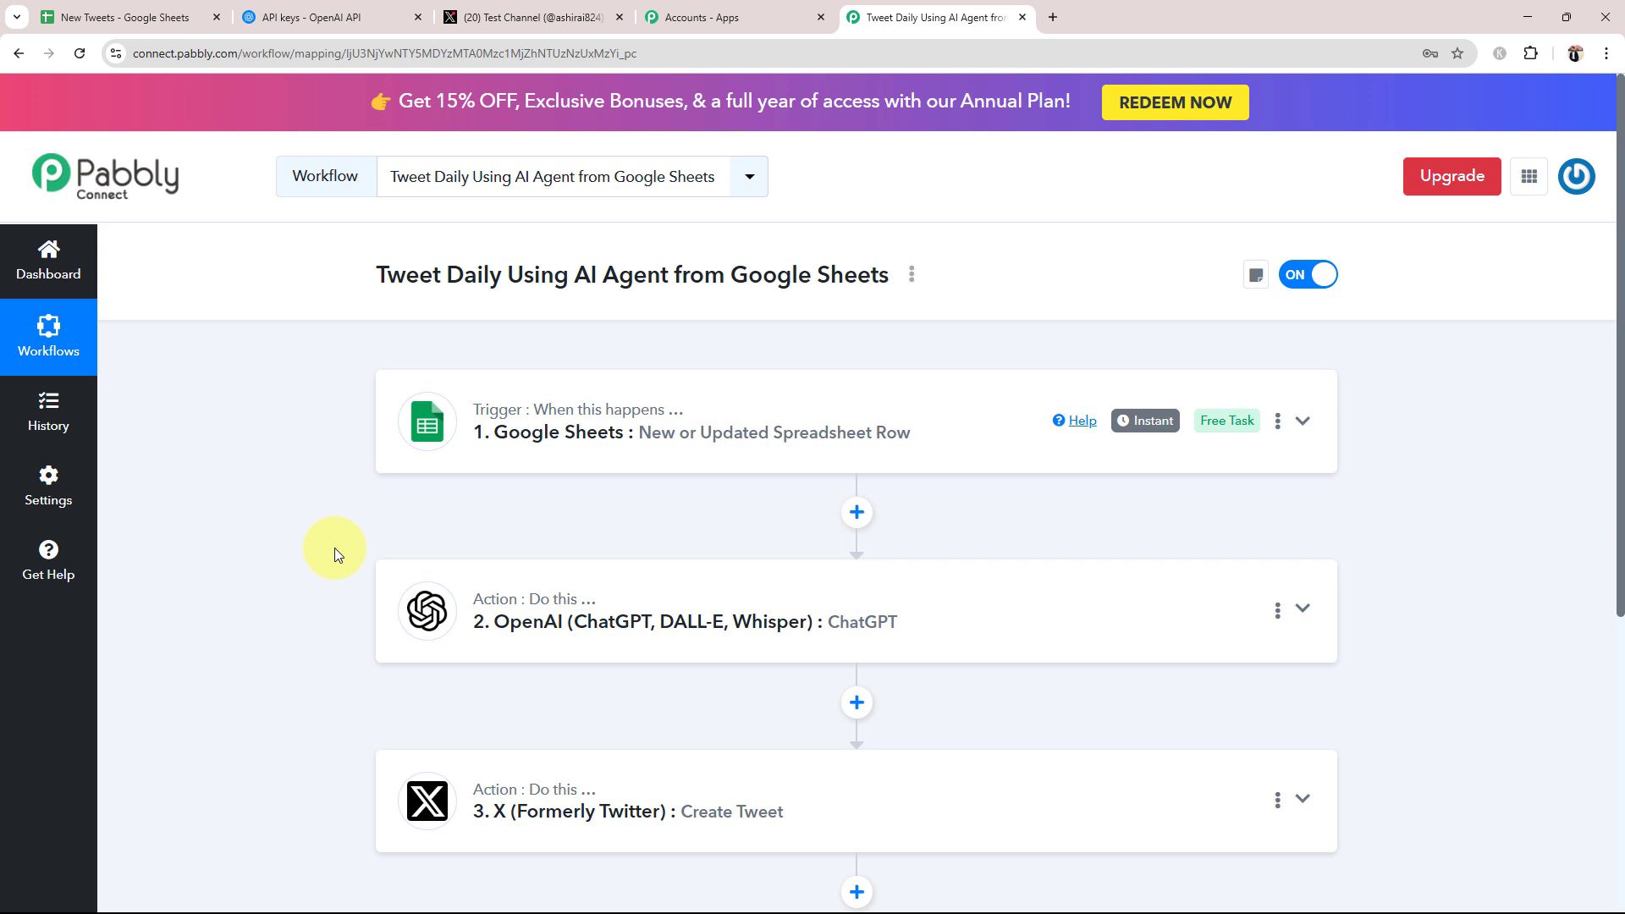
# - In the New Tweets Google Sheet, enter "Why automation is the key to scaling your digital marketing efforts 📈 #AutomationTips" as the 29-03-2025 title
pyautogui.click(110, 17)
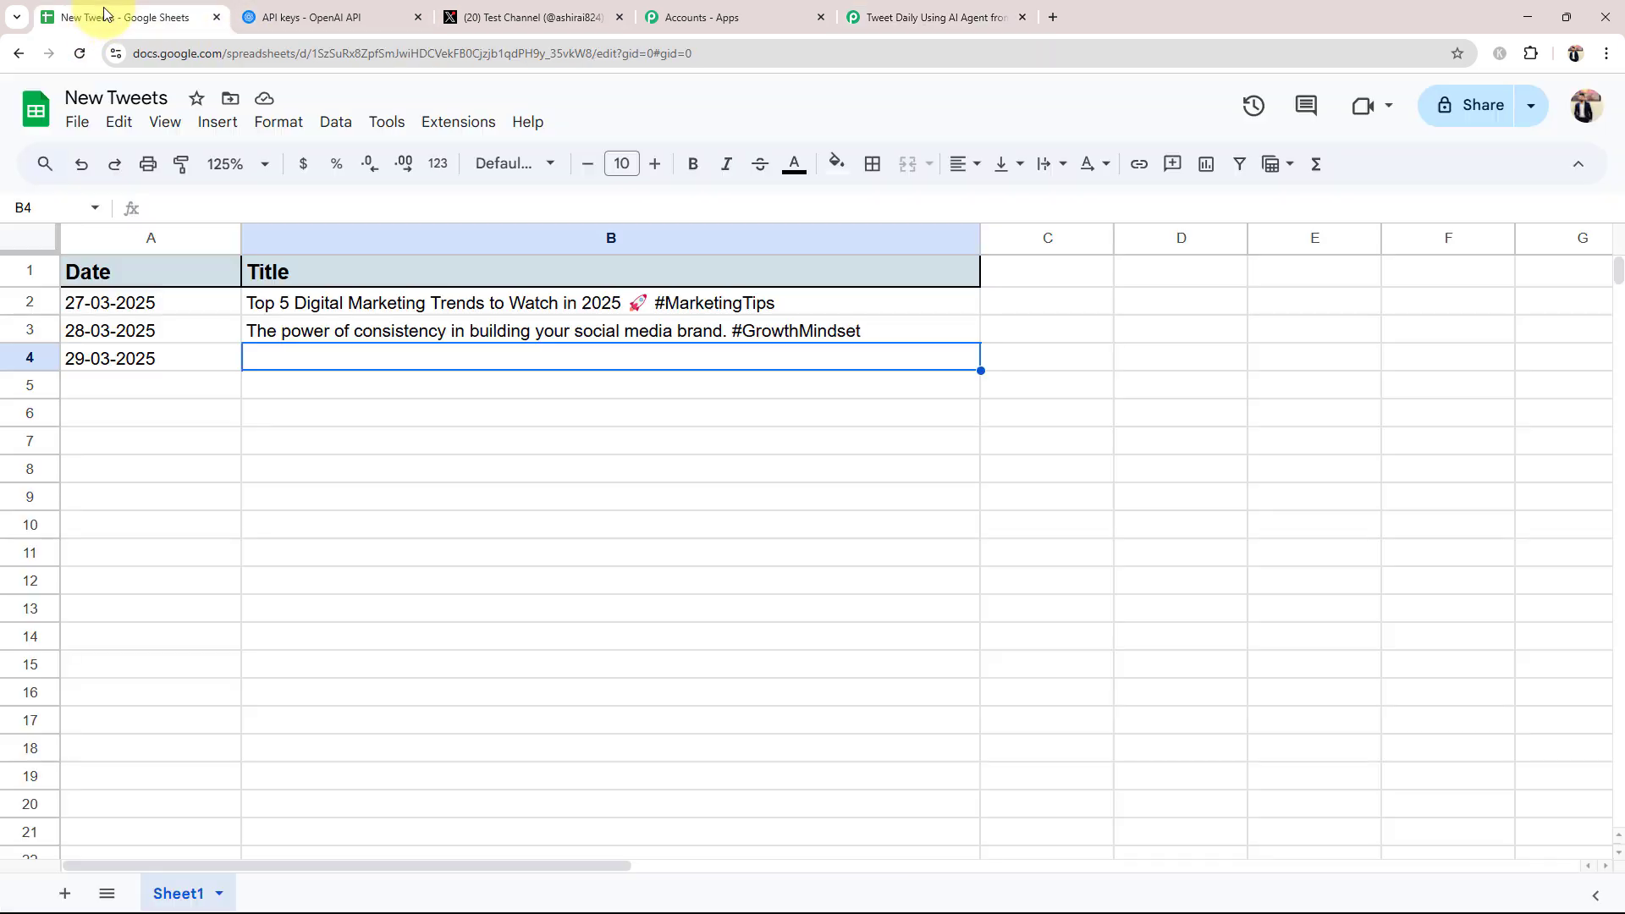
pyautogui.doubleClick(330, 354)
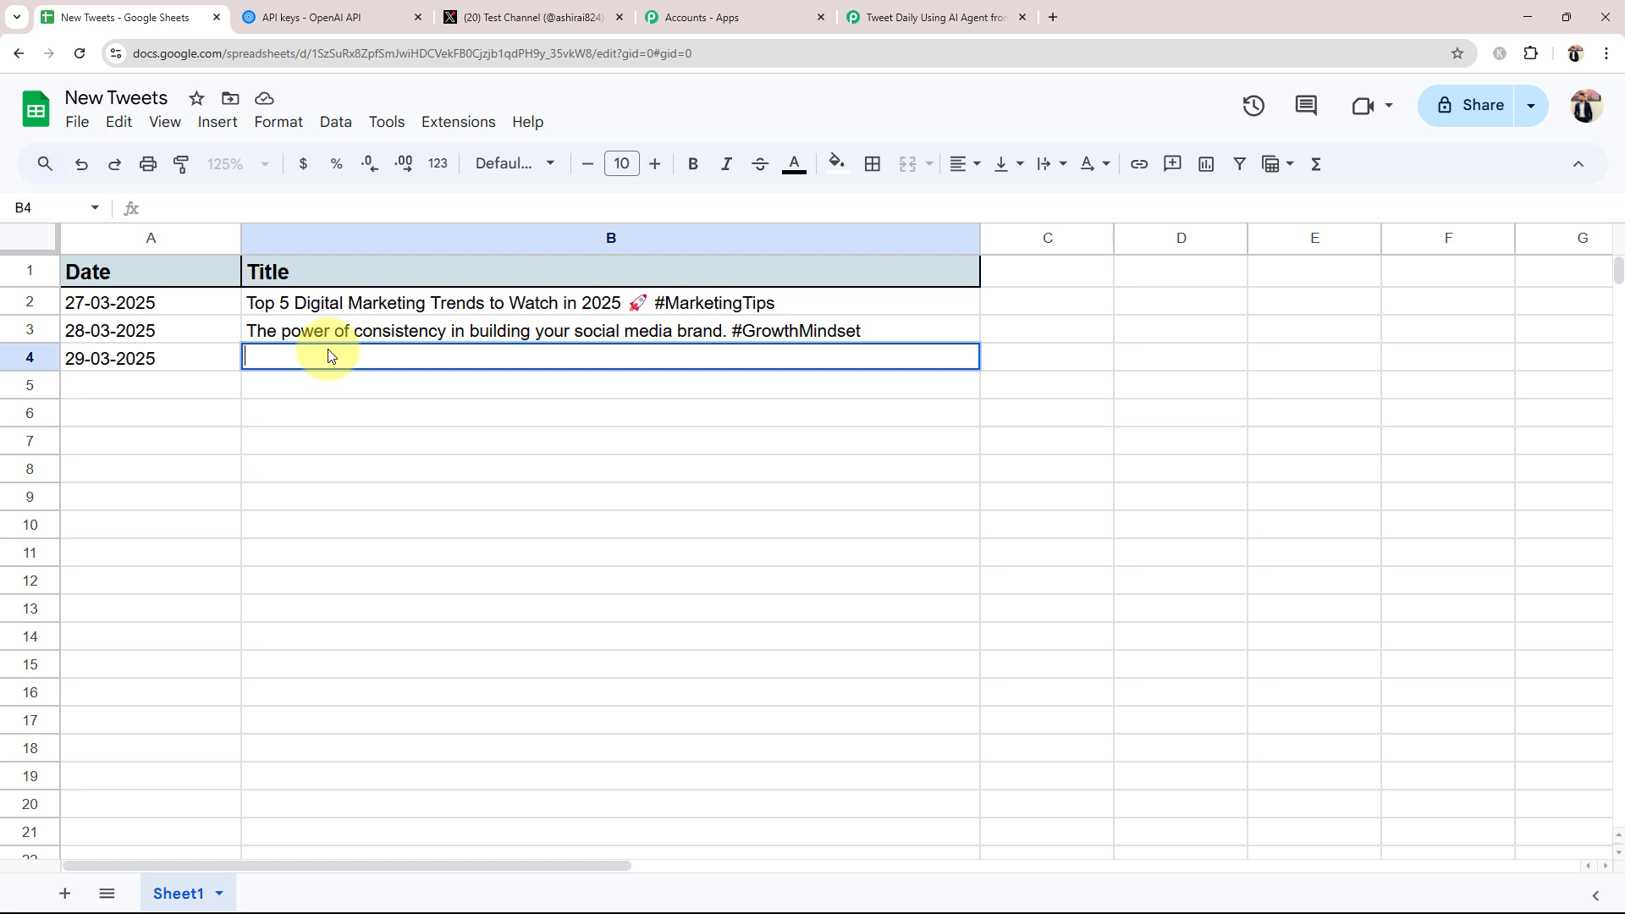
pyautogui.write('Why automation is the key to scaling your digital marketing efforts 📈 #AutomationTips')
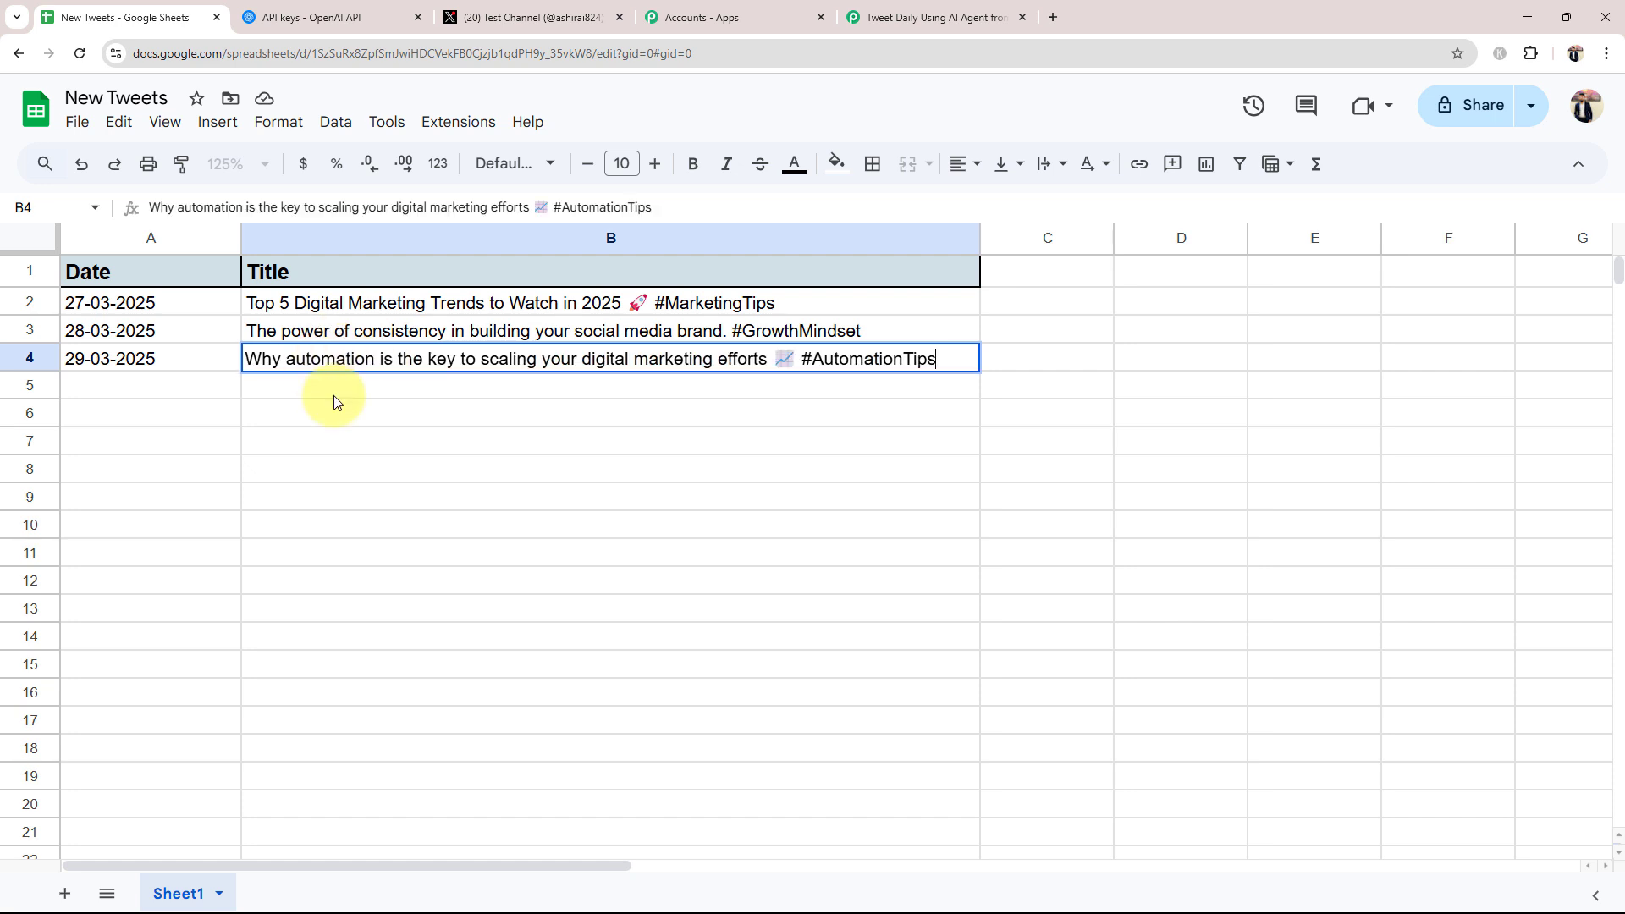
pyautogui.click(328, 461)
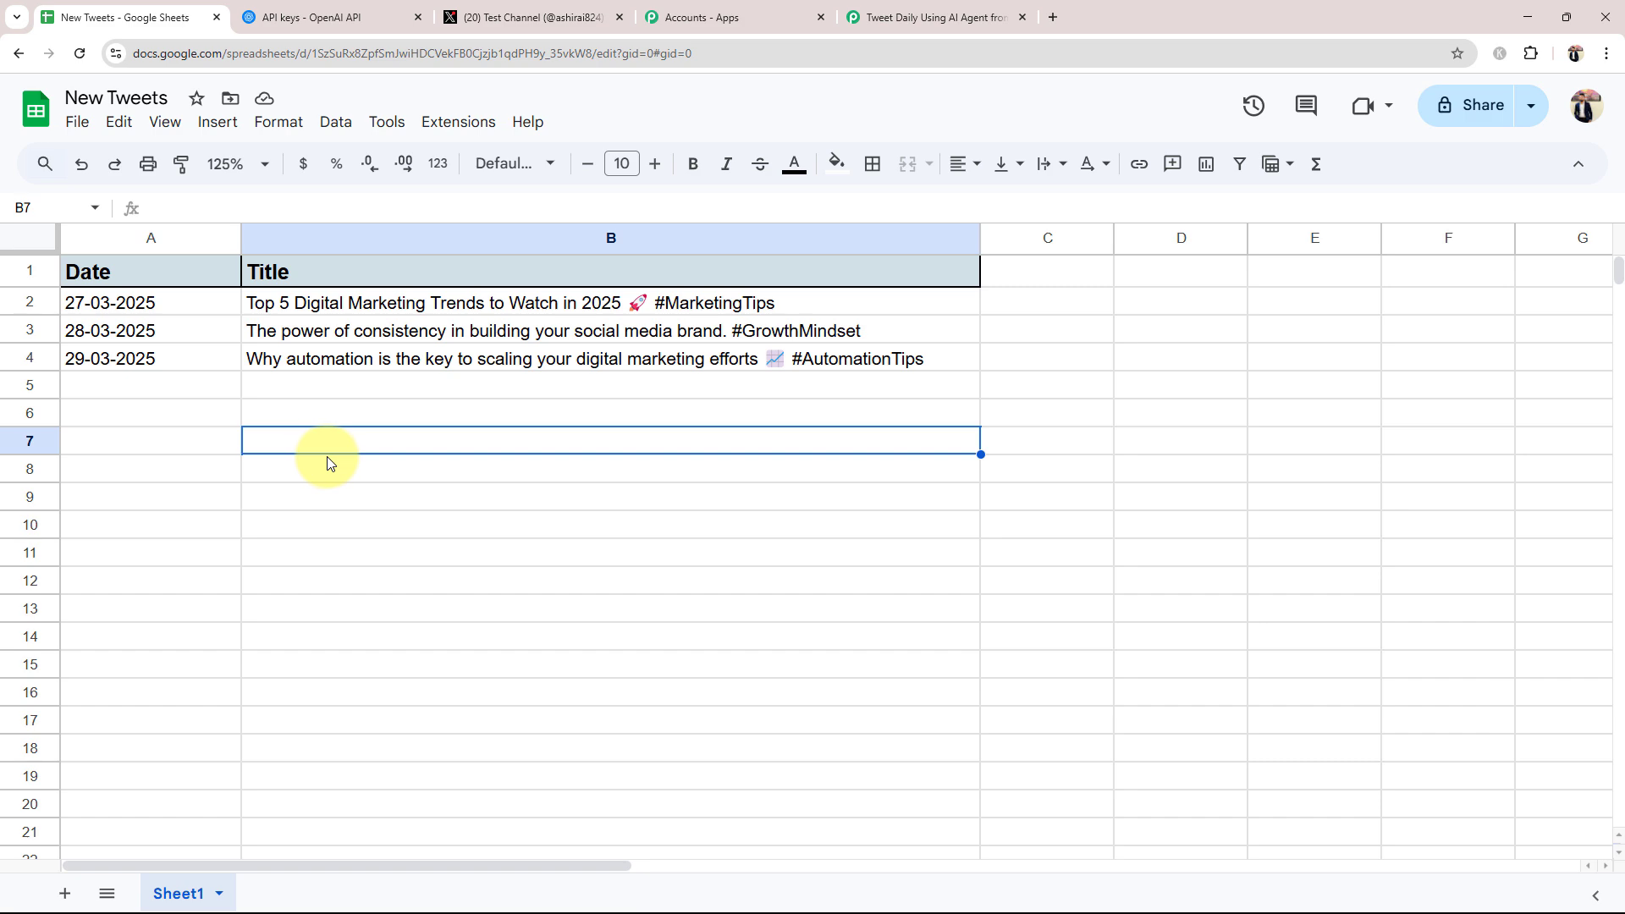
# - Switch to the X profile, reload it and check its posts for a tweet about the 29-03-2025 title
pyautogui.click(521, 16)
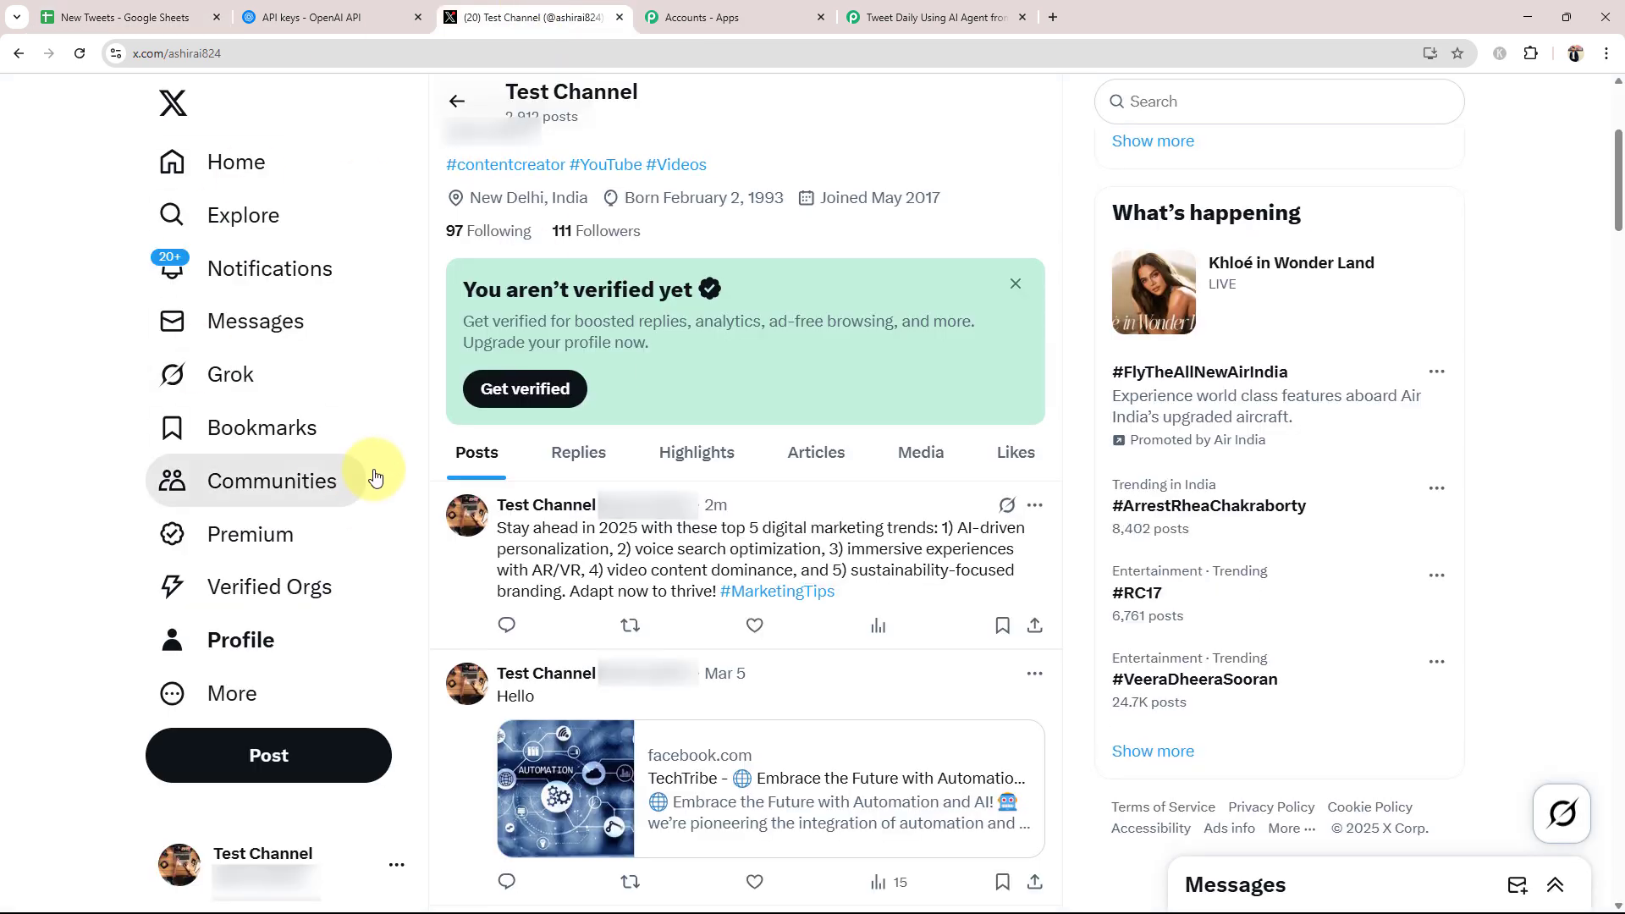
pyautogui.scroll(2, 366, 475)
pyautogui.click(79, 54)
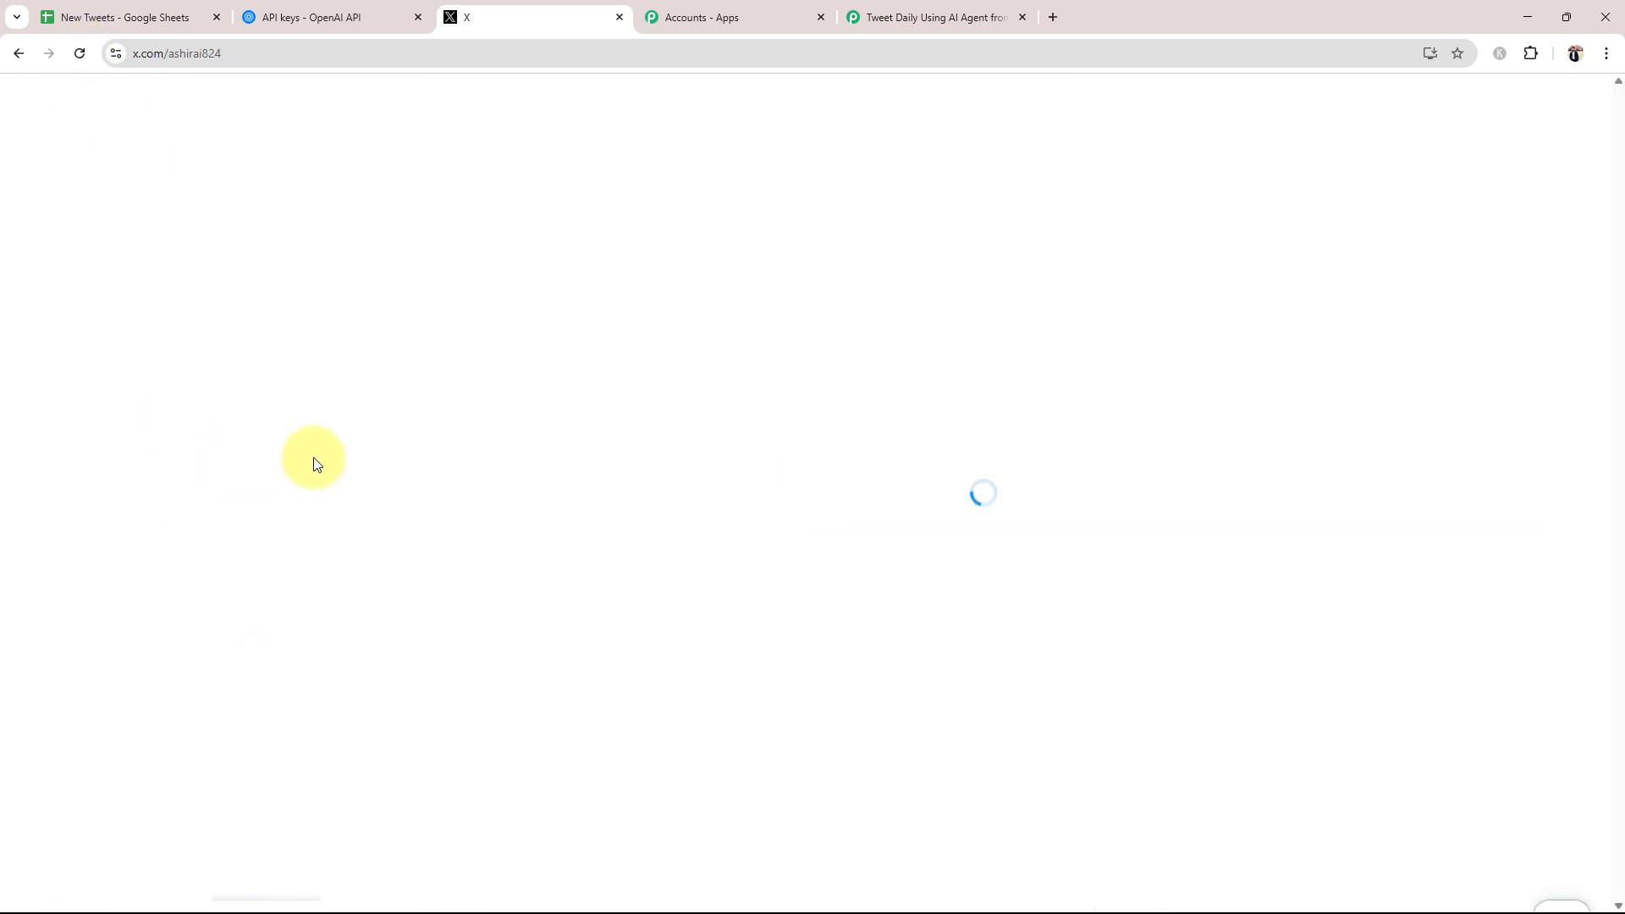
pyautogui.scroll(-4, 552, 476)
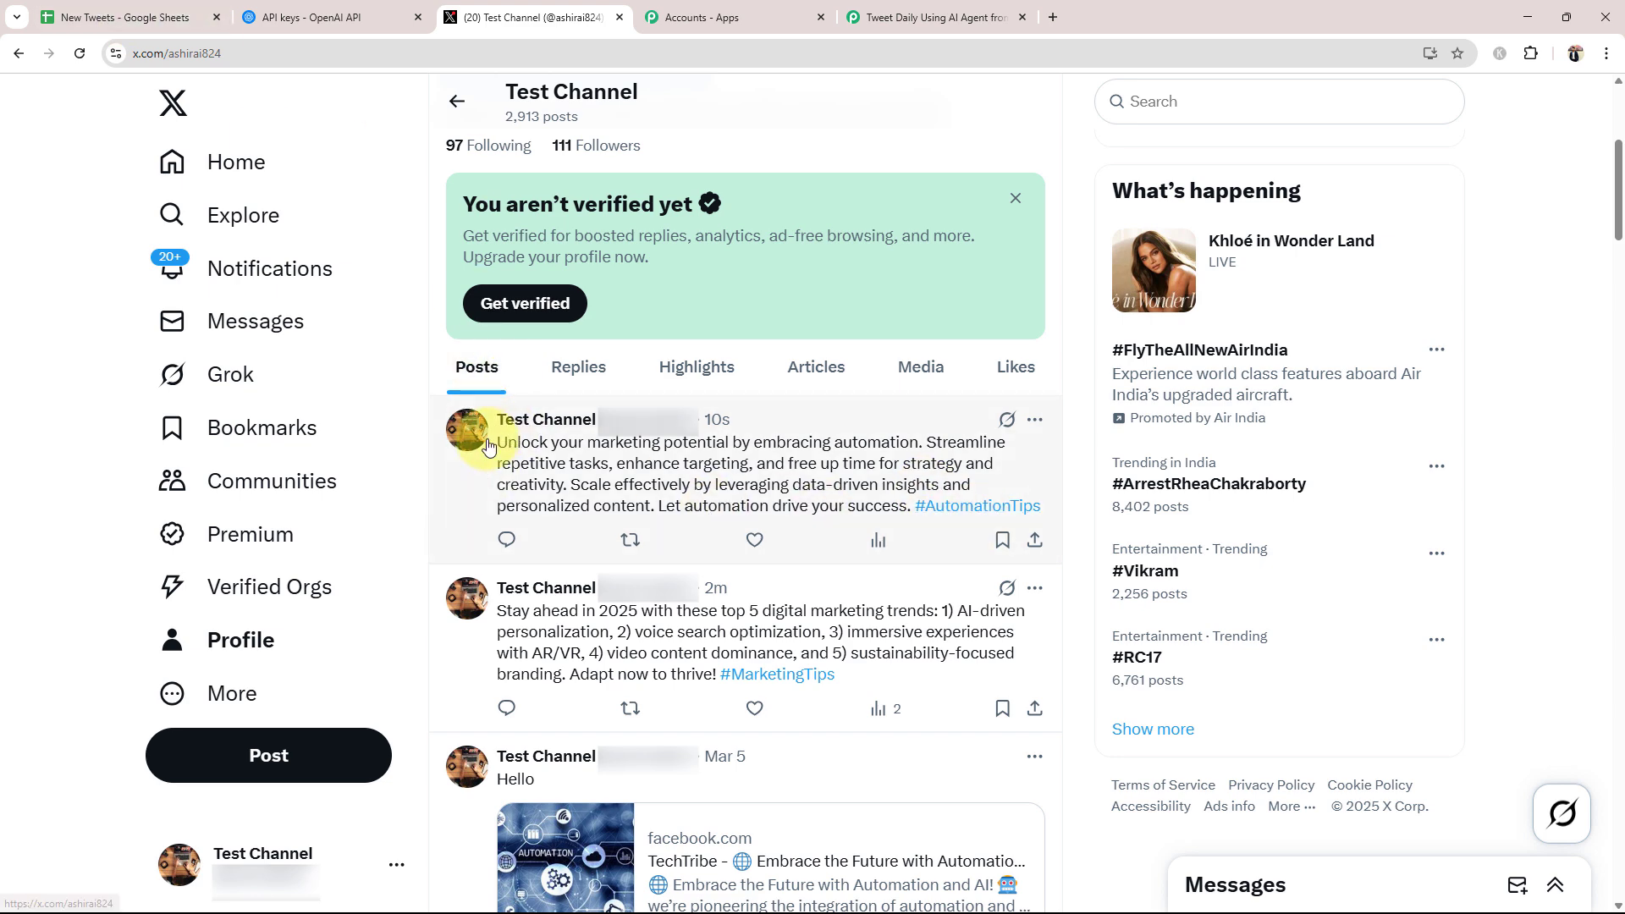
# - Compare the 29-03-2025 title in the New Tweets sheet with the newest X post, and return to the Pabbly Connect workflow
pyautogui.click(123, 17)
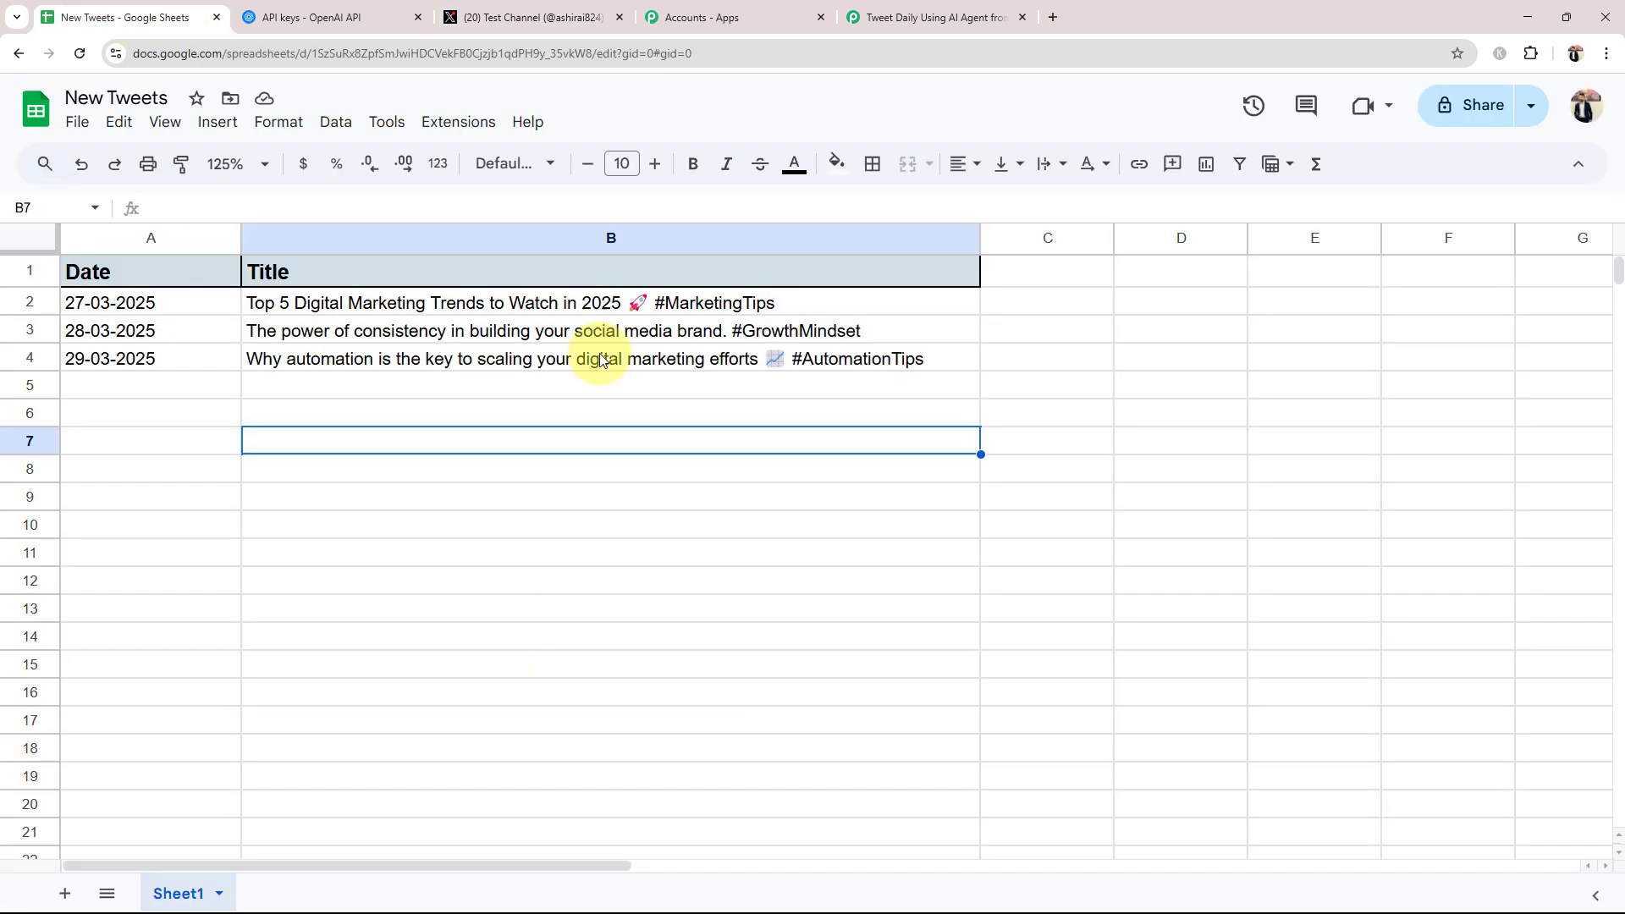
pyautogui.click(817, 356)
pyautogui.click(500, 10)
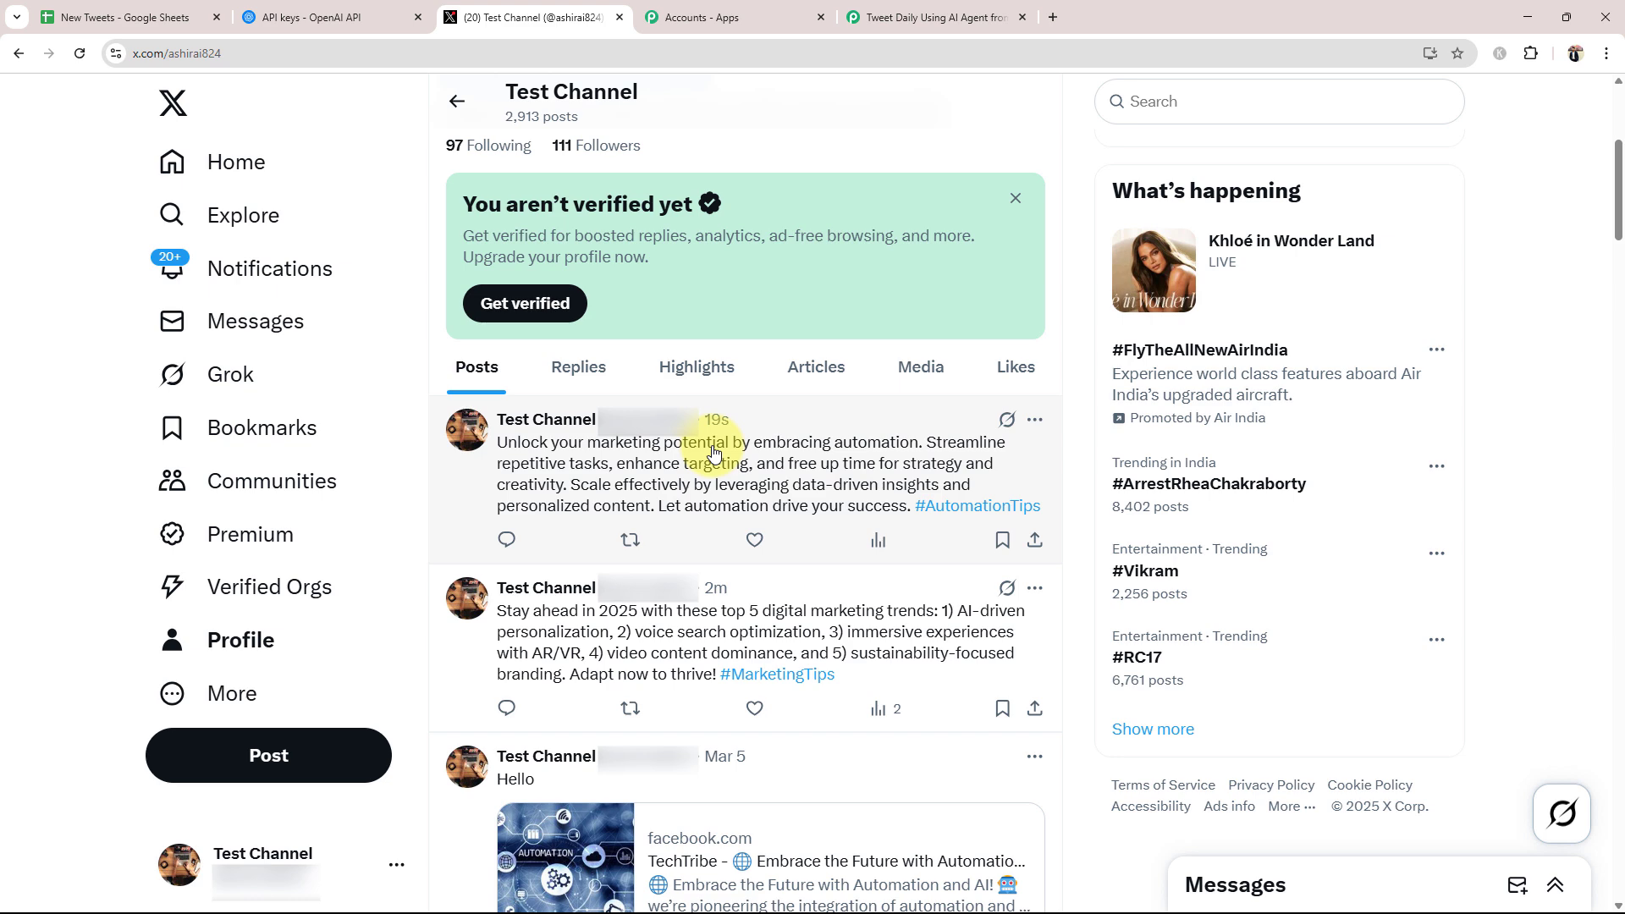
pyautogui.click(980, 16)
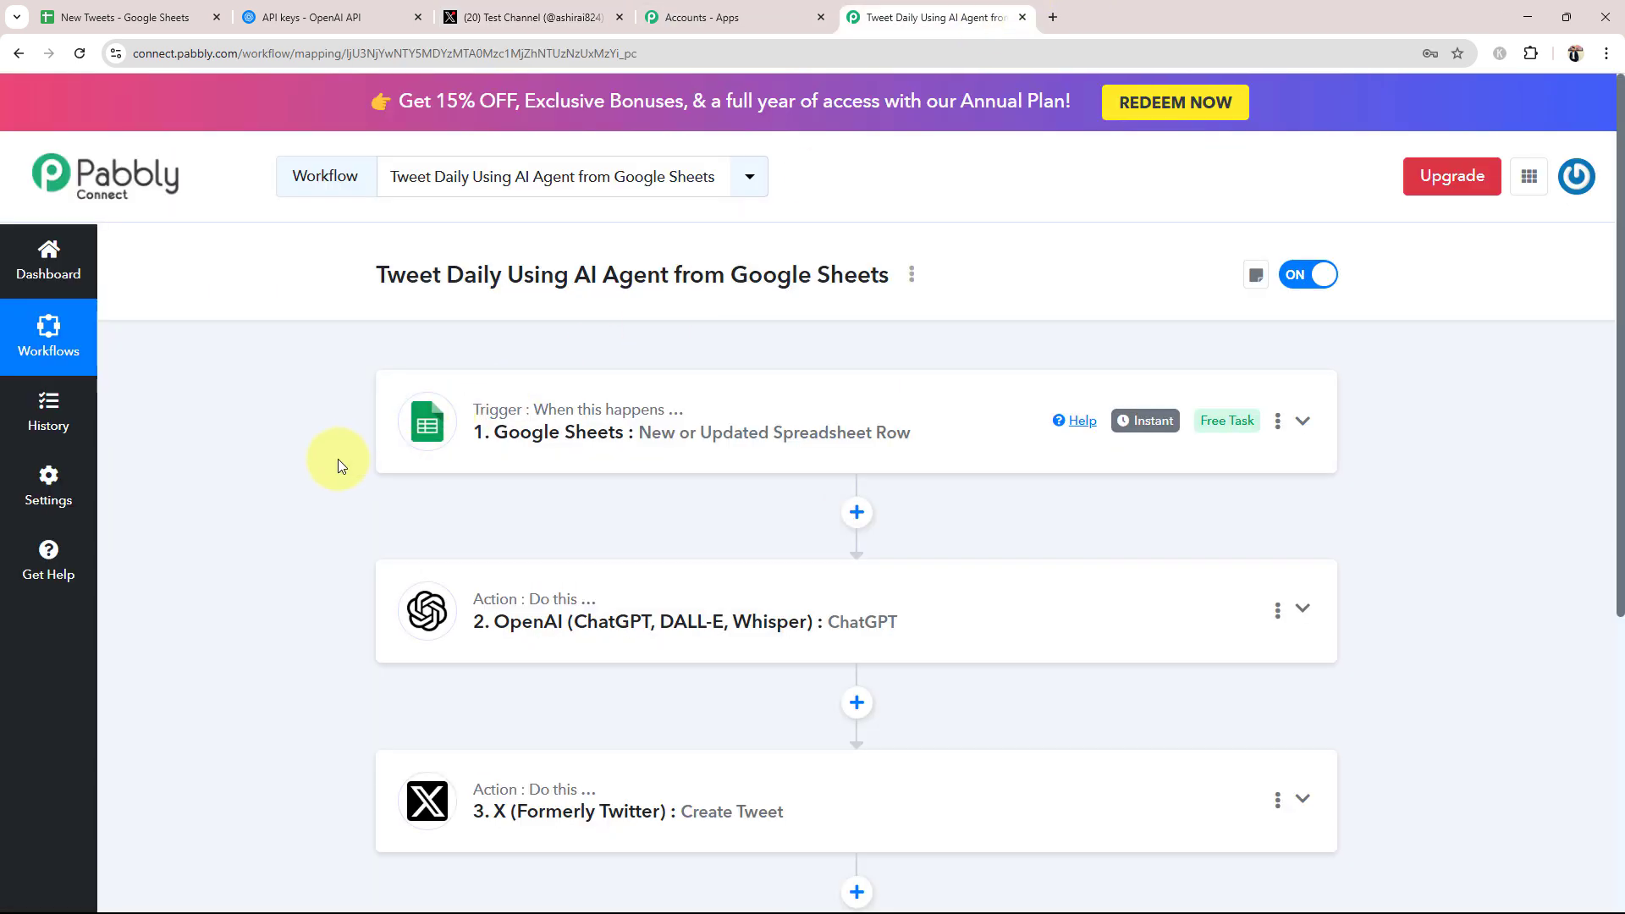